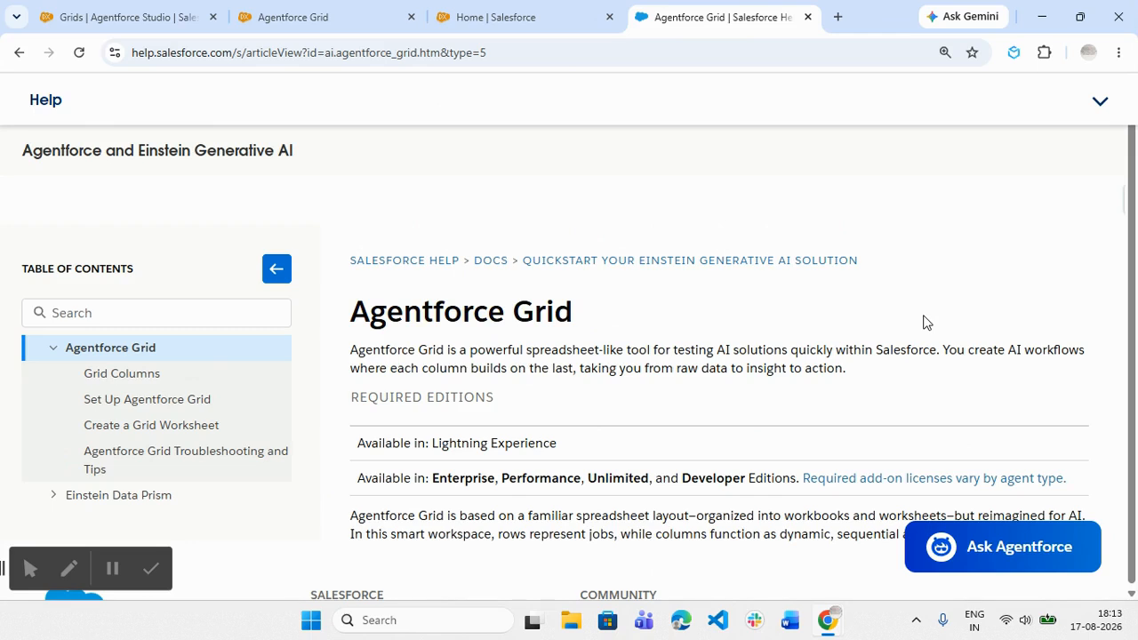
- Read the Agentforce Grid overview article, including required editions and how rows and columns work in a worksheet
scroll(924, 321, "down", 1)
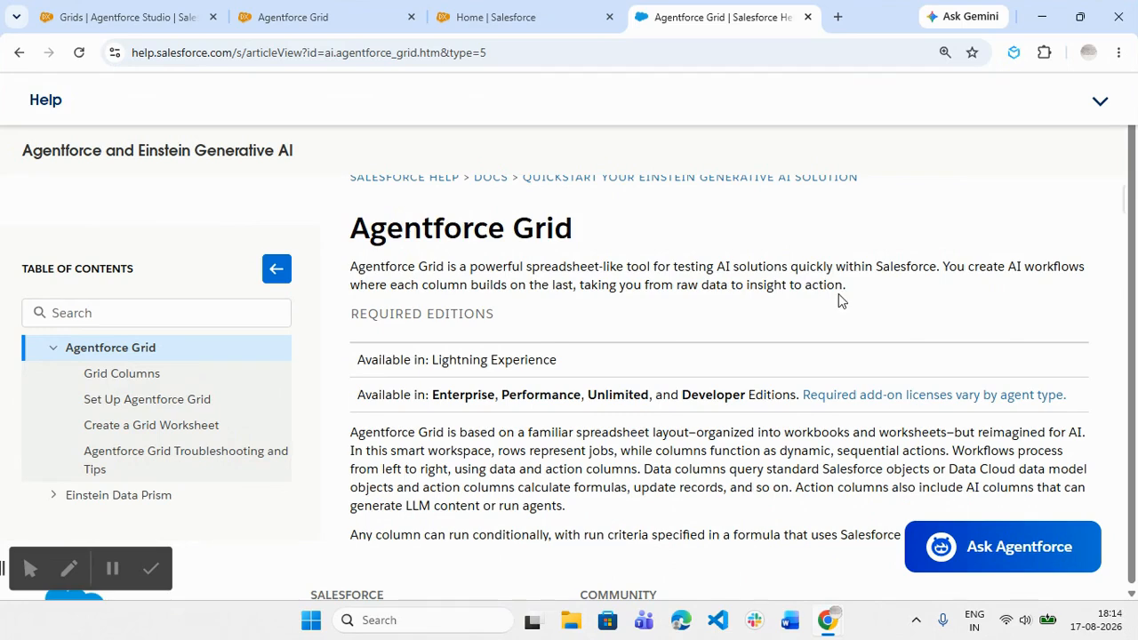
scroll(839, 296, "down", 1)
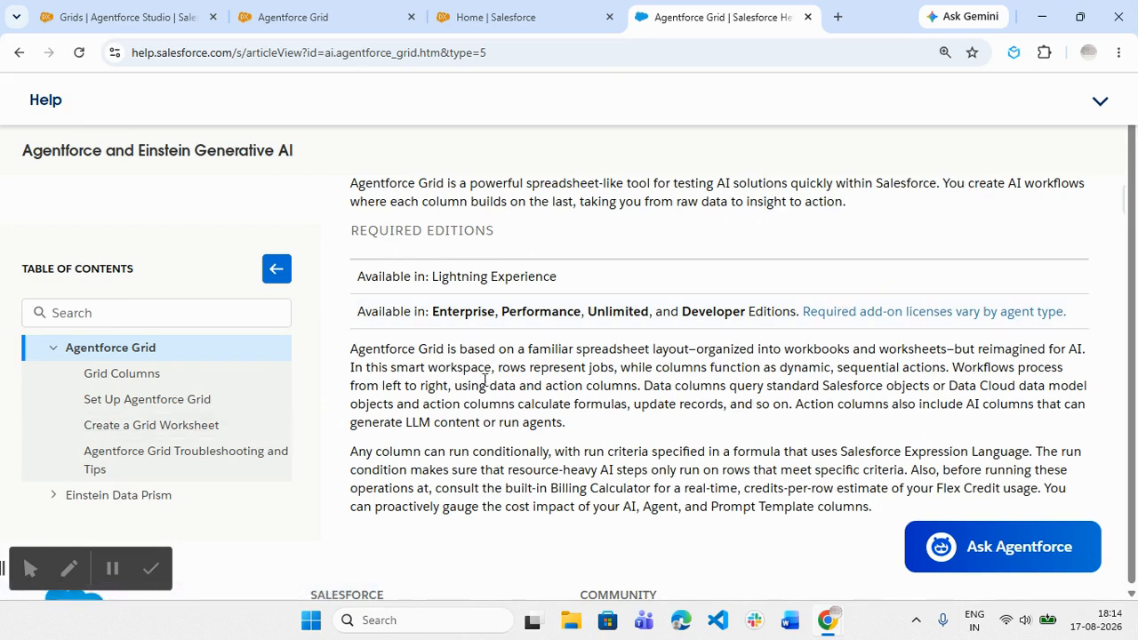
left_click_drag(496, 367, 951, 374)
left_click(951, 373)
- Switch to the existing Opportunity Workbook grid, add a blank worksheet, and return to the Opportunity Summary worksheet
left_click(121, 17)
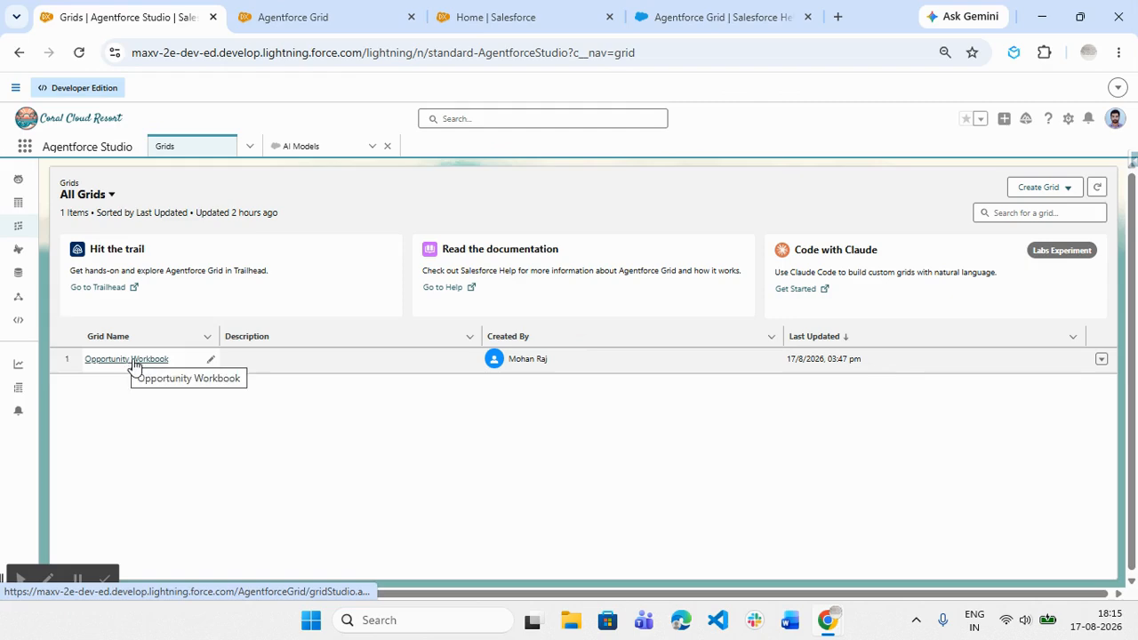
left_click(270, 15)
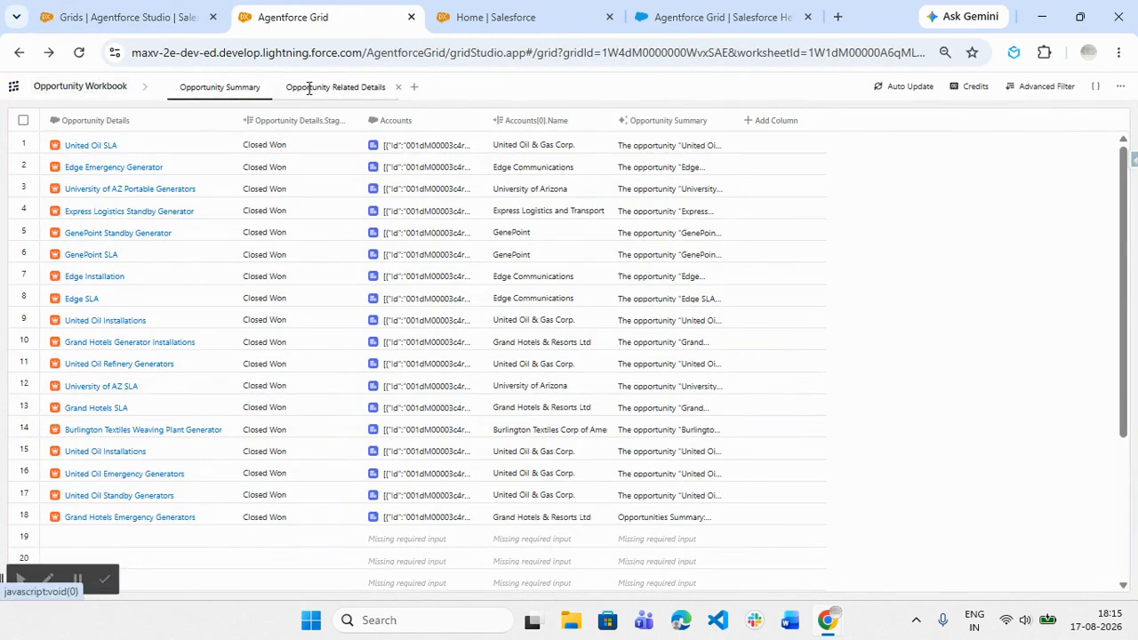
left_click(416, 88)
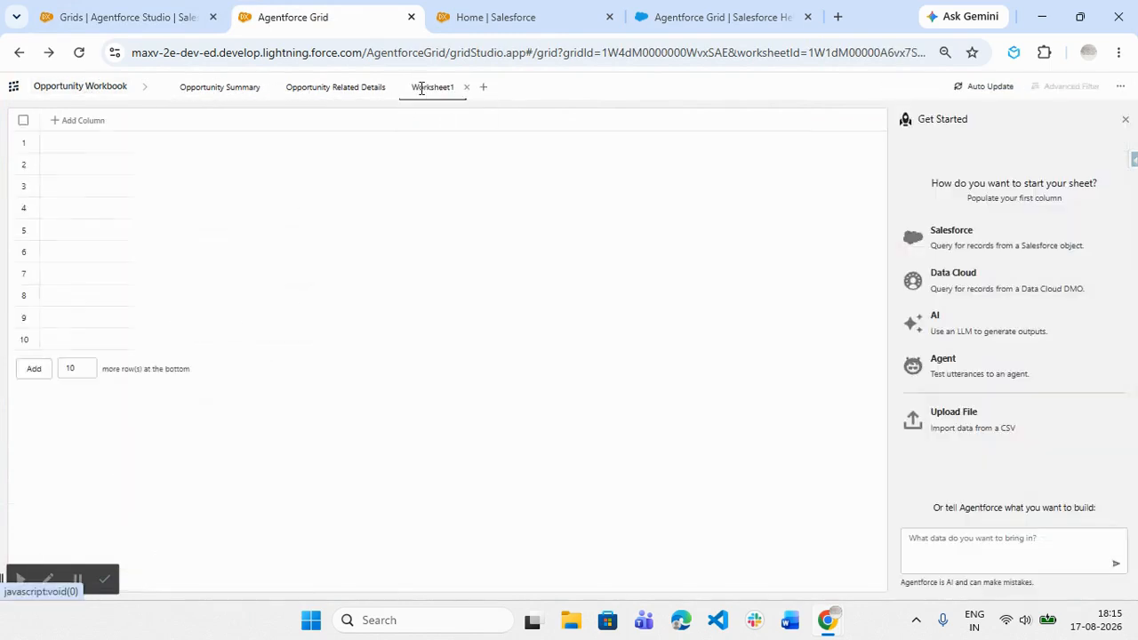
left_click(202, 90)
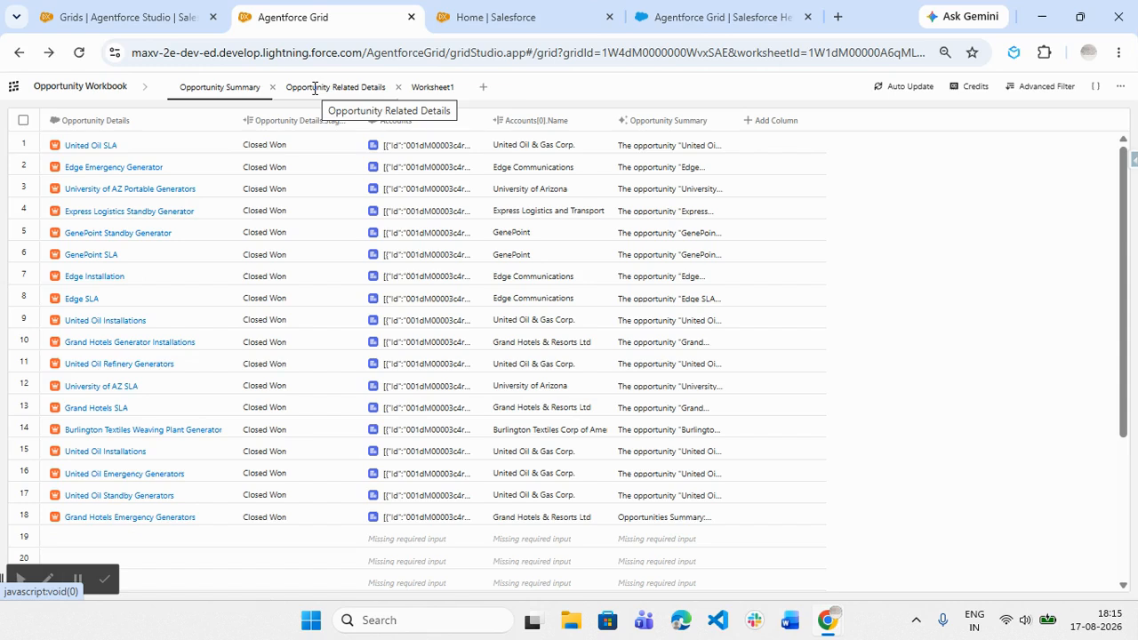
- Read the Set Up Agentforce Grid help article, covering how to enable Einstein and assign the Manage Agentforce Grids permission
left_click(96, 17)
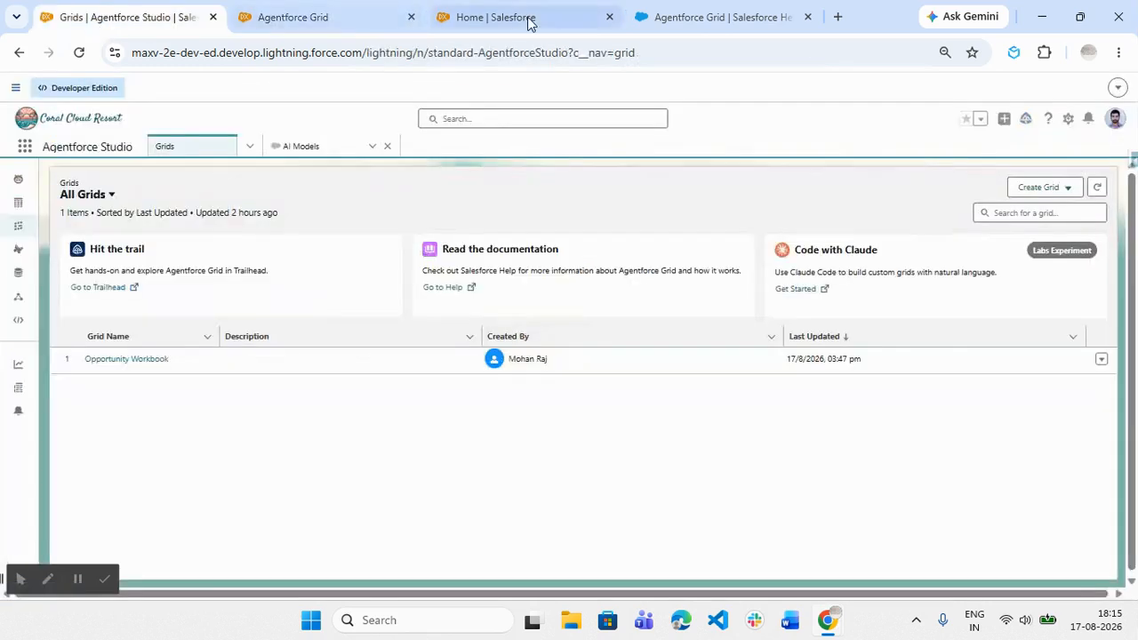
left_click(681, 13)
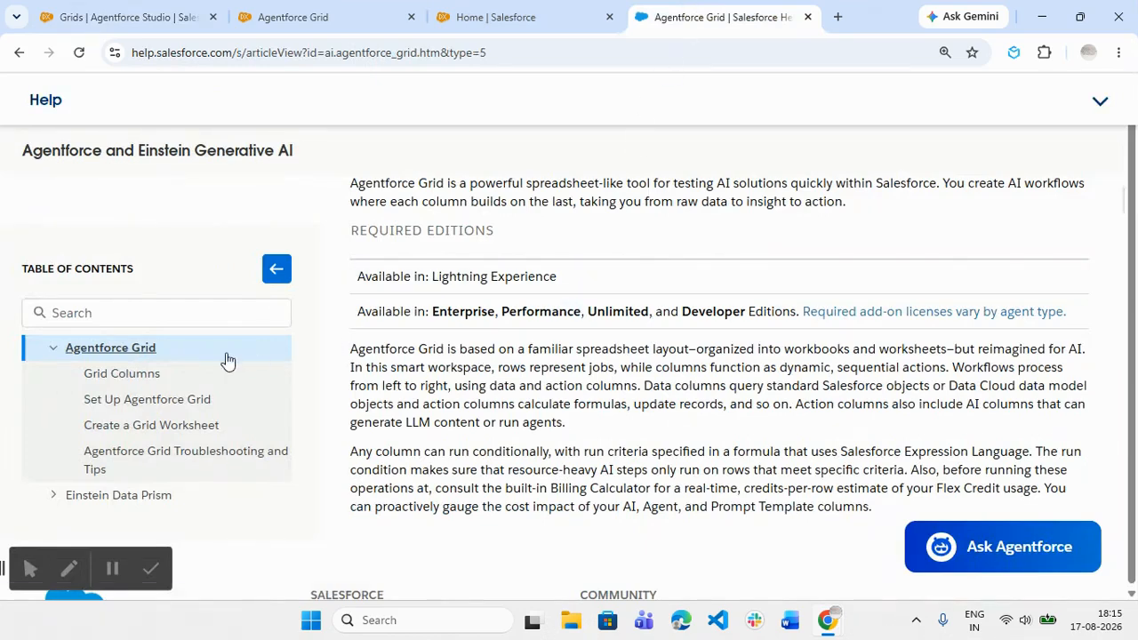
left_click(171, 401)
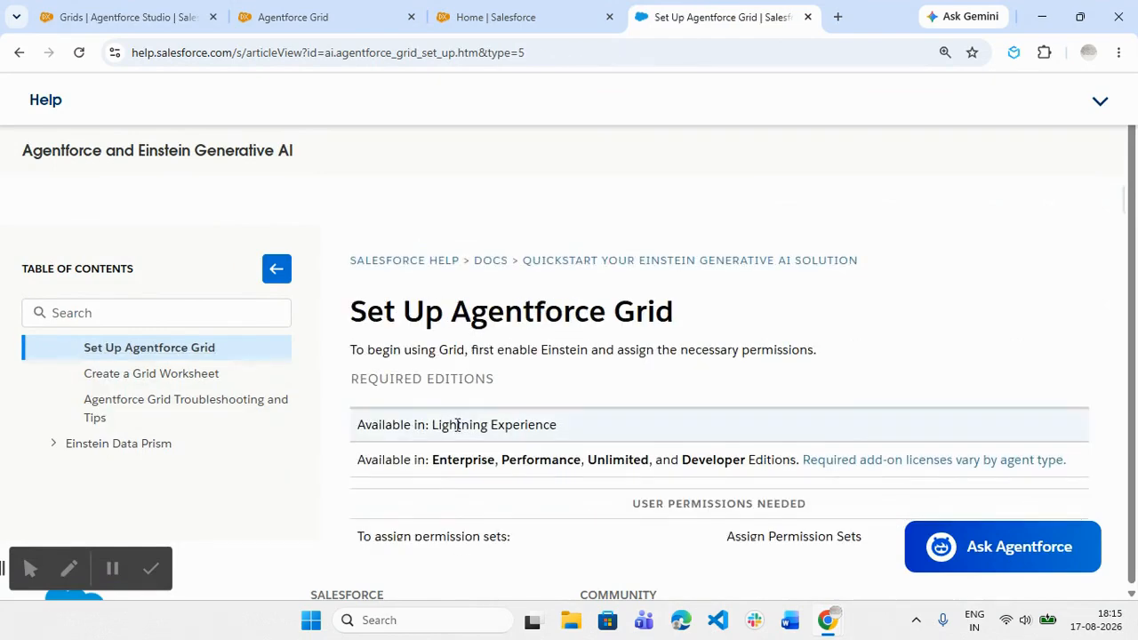
scroll(458, 425, "down", 2)
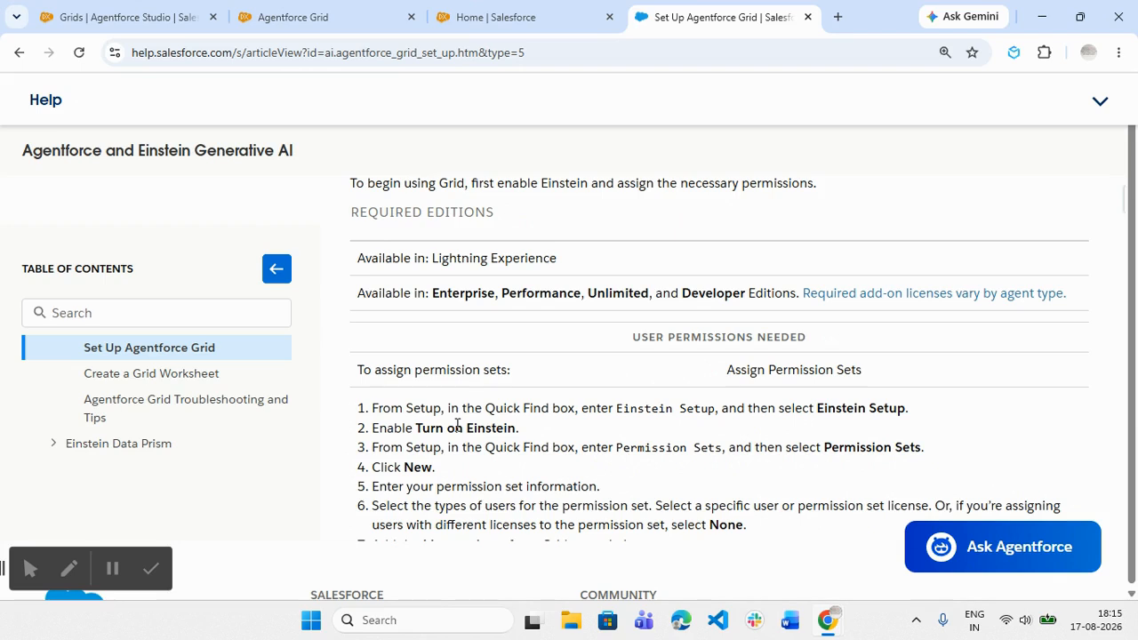
scroll(458, 420, "down", 1)
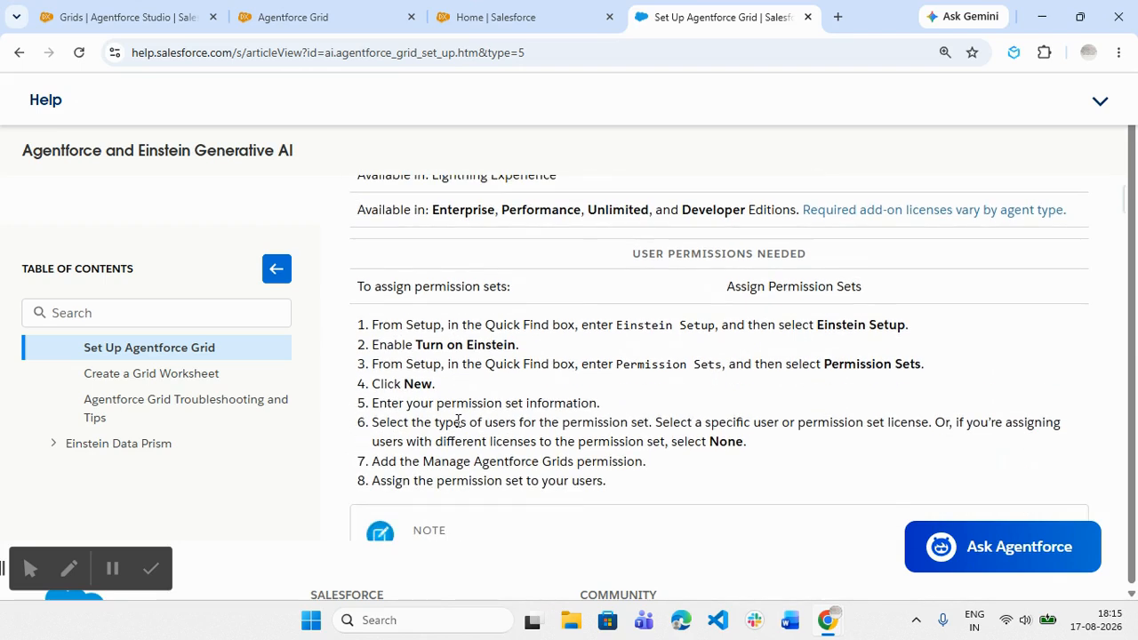
left_click_drag(423, 462, 643, 461)
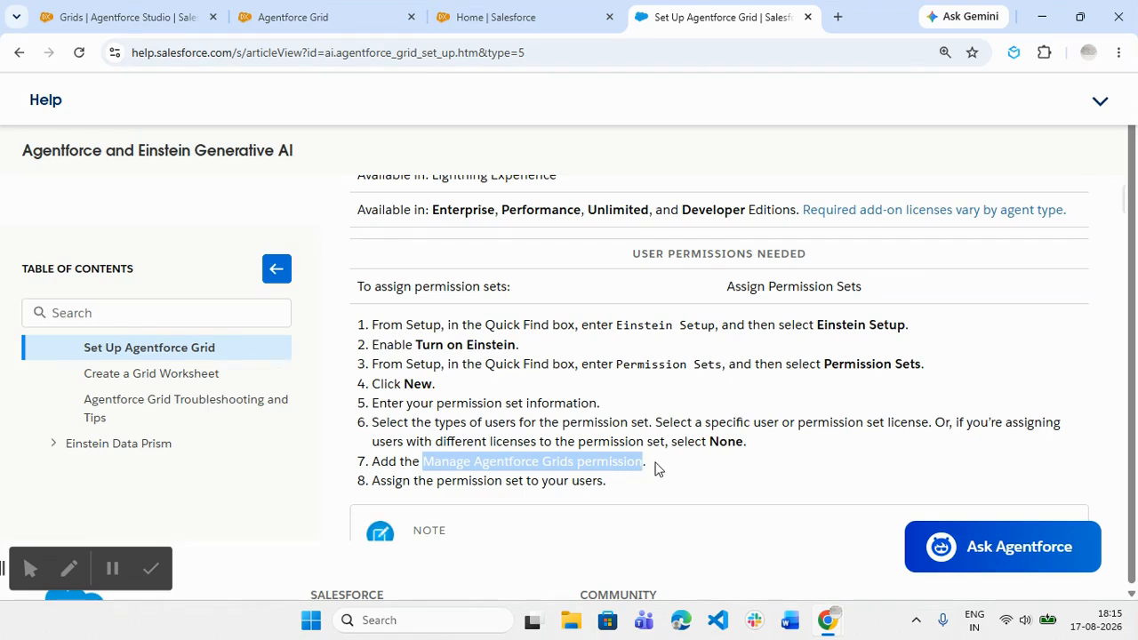
left_click(656, 468)
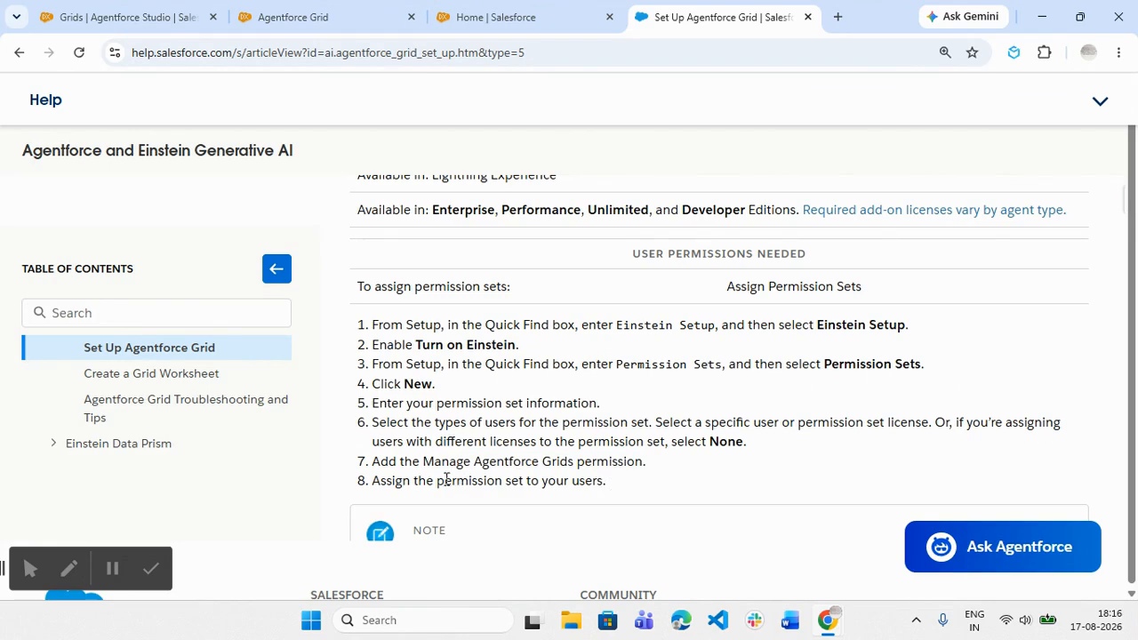
left_click_drag(437, 480, 598, 481)
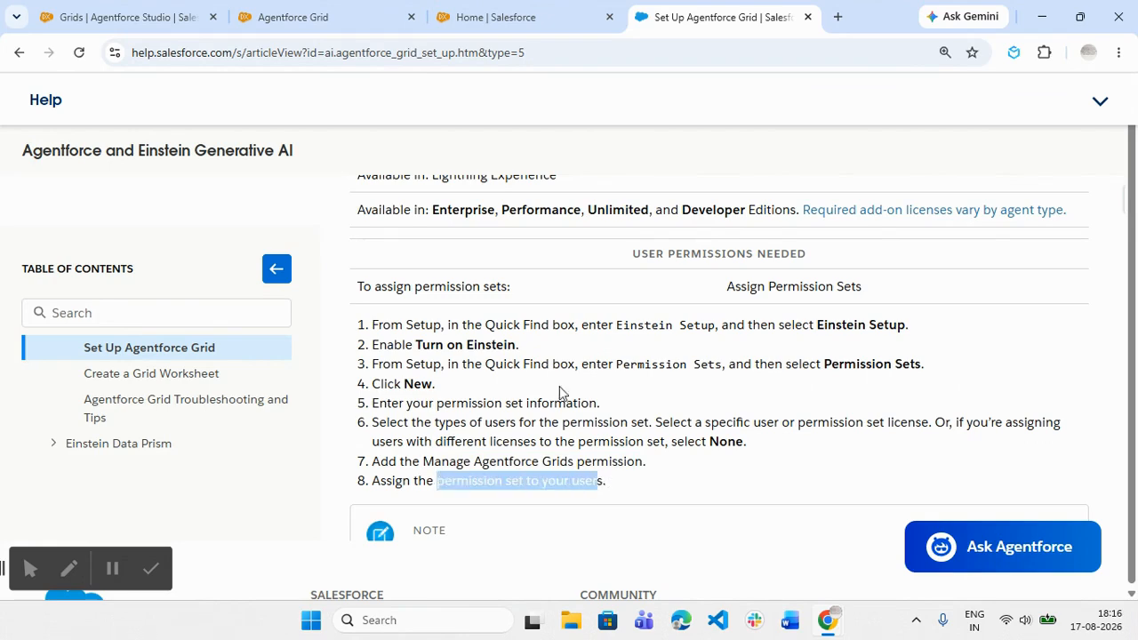
left_click_drag(416, 344, 551, 348)
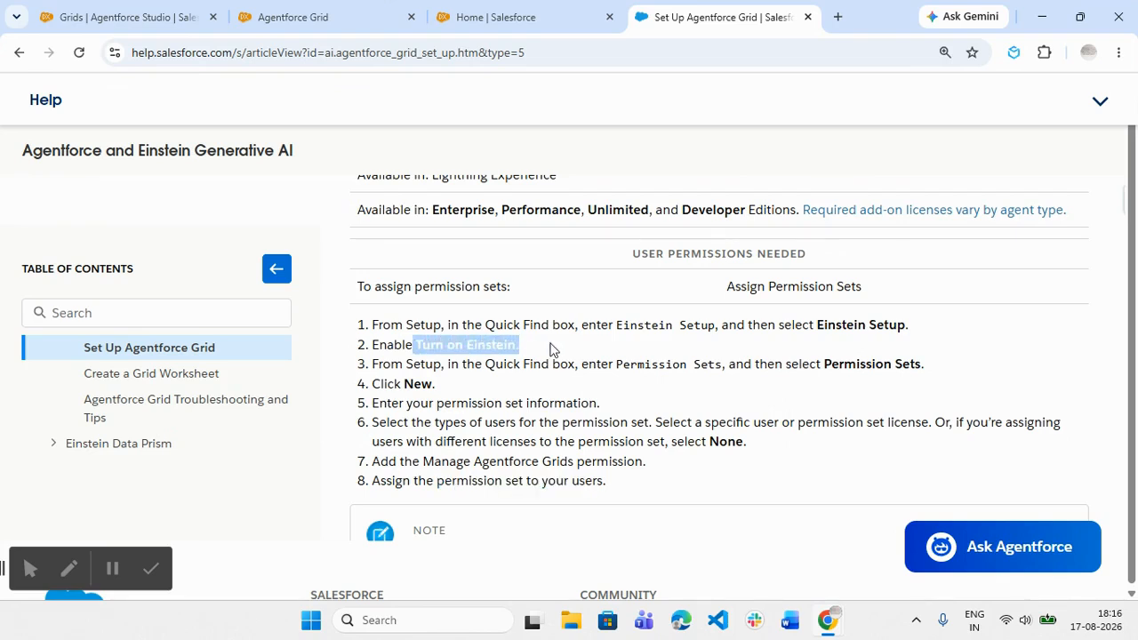
left_click(549, 347)
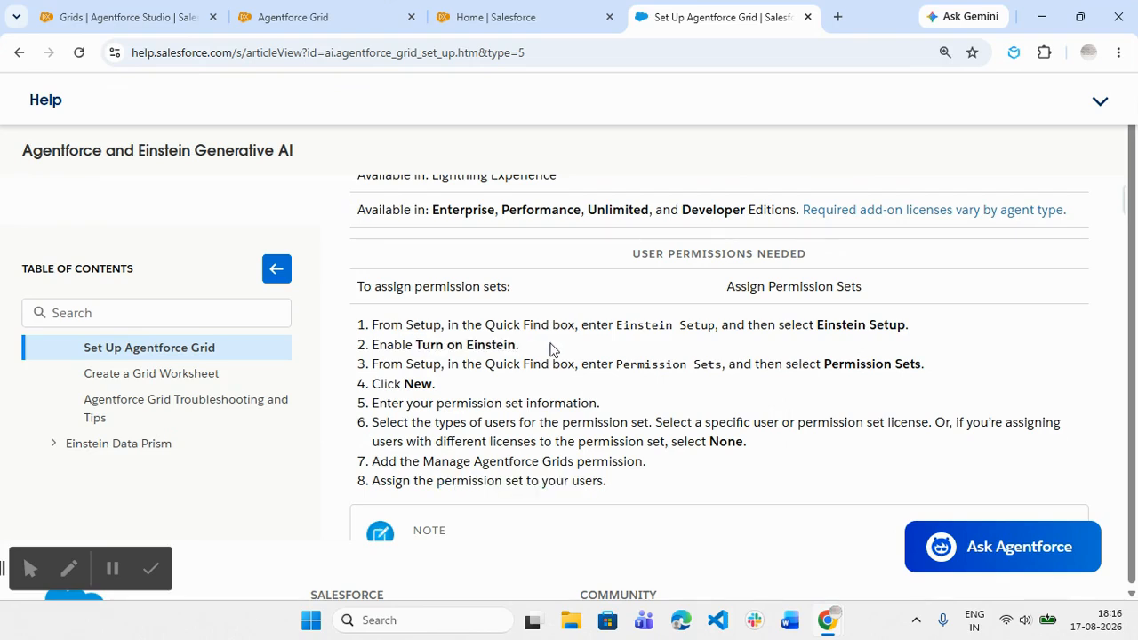
scroll(549, 347, "down", 2)
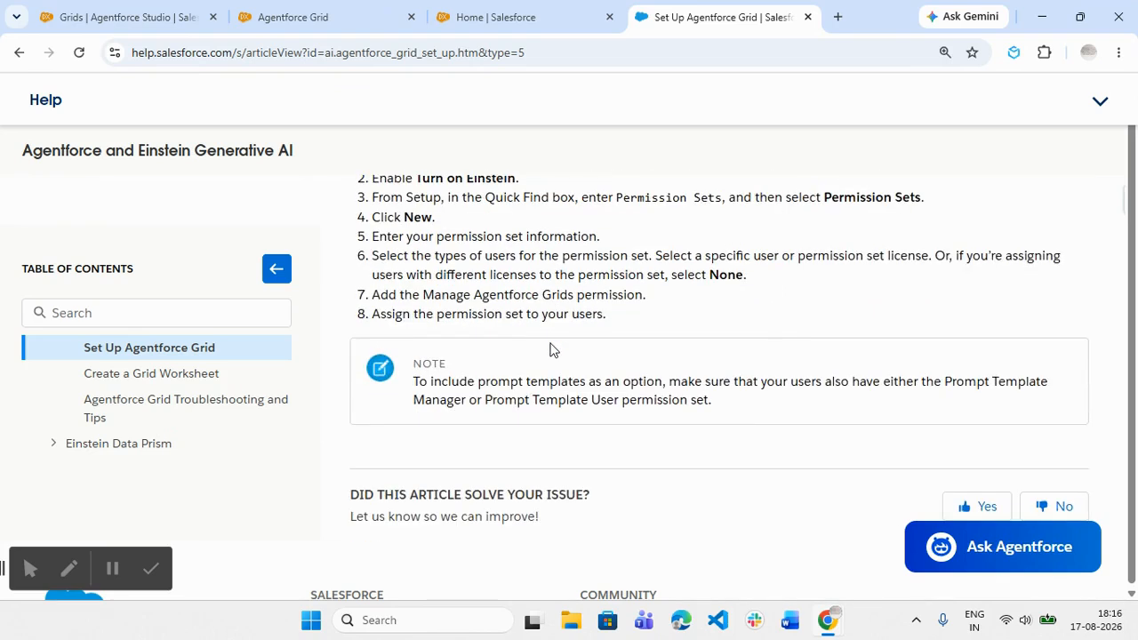
- Create a grid from scratch in Agentforce Studio named "Opportunity Workbook V1", without a description
left_click(94, 7)
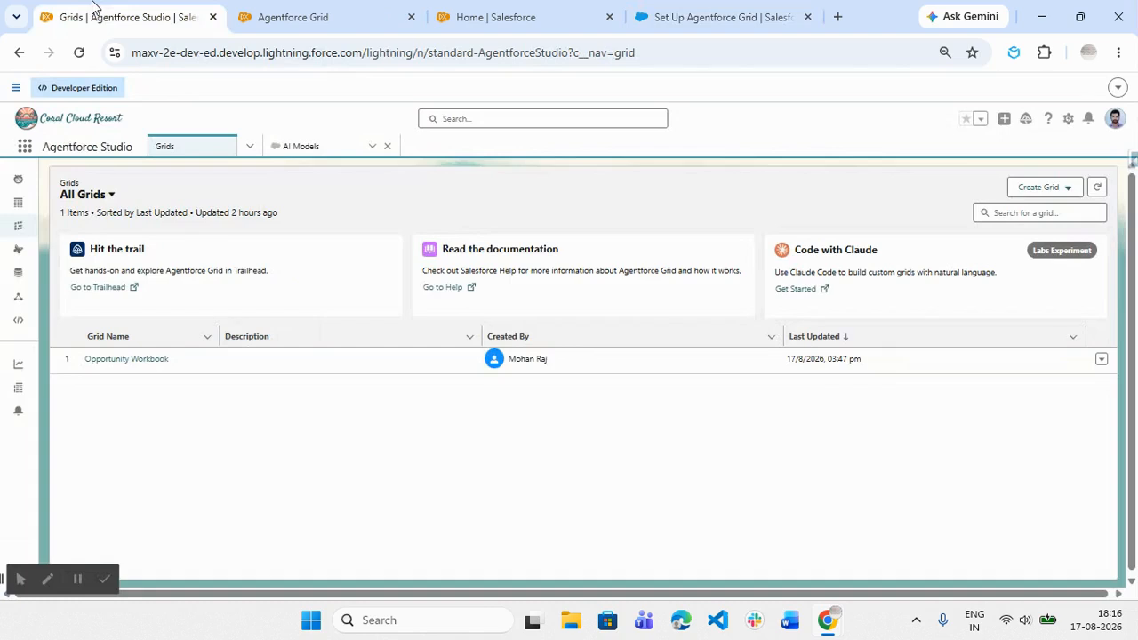
left_click(1024, 197)
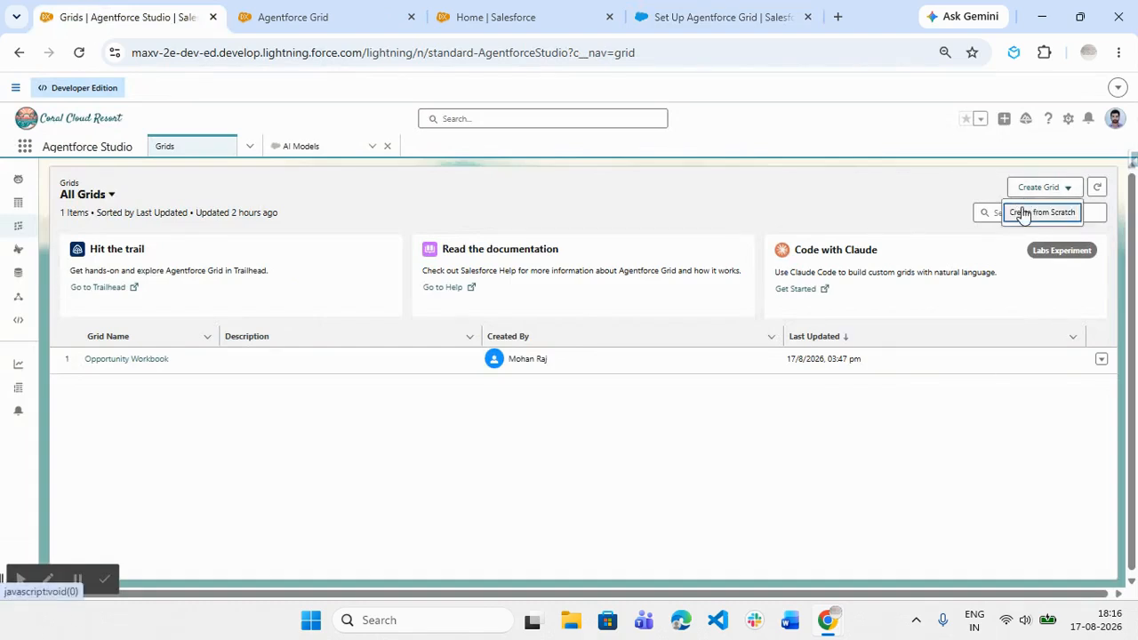
left_click(1031, 212)
left_click(434, 304)
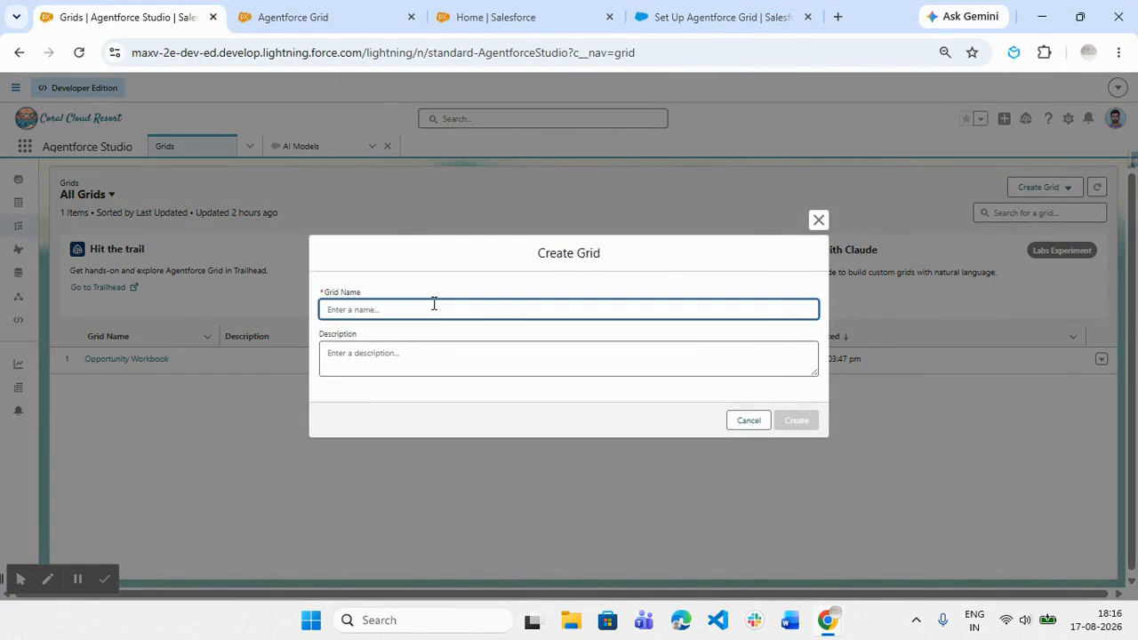
type("OPPORTUNITY")
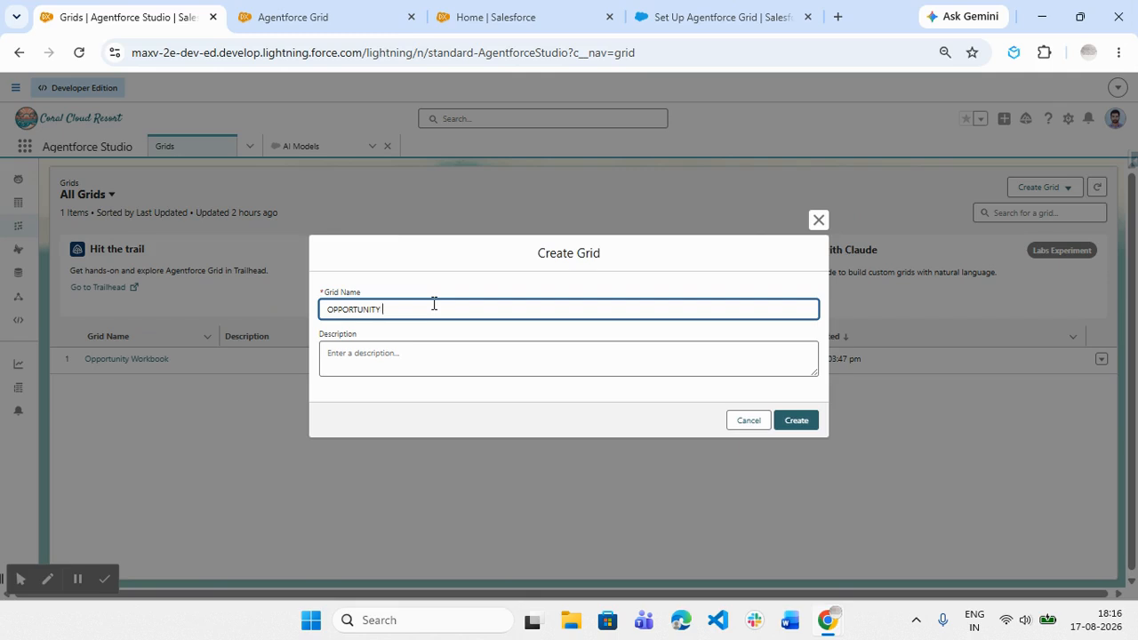
key("BackSpace")
key("BackSpace")
key("BackSpace")
key("BackSpace")
key("BackSpace")
key("BackSpace")
key("BackSpace")
key("BackSpace")
key("BackSpace")
key("BackSpace")
key("BackSpace")
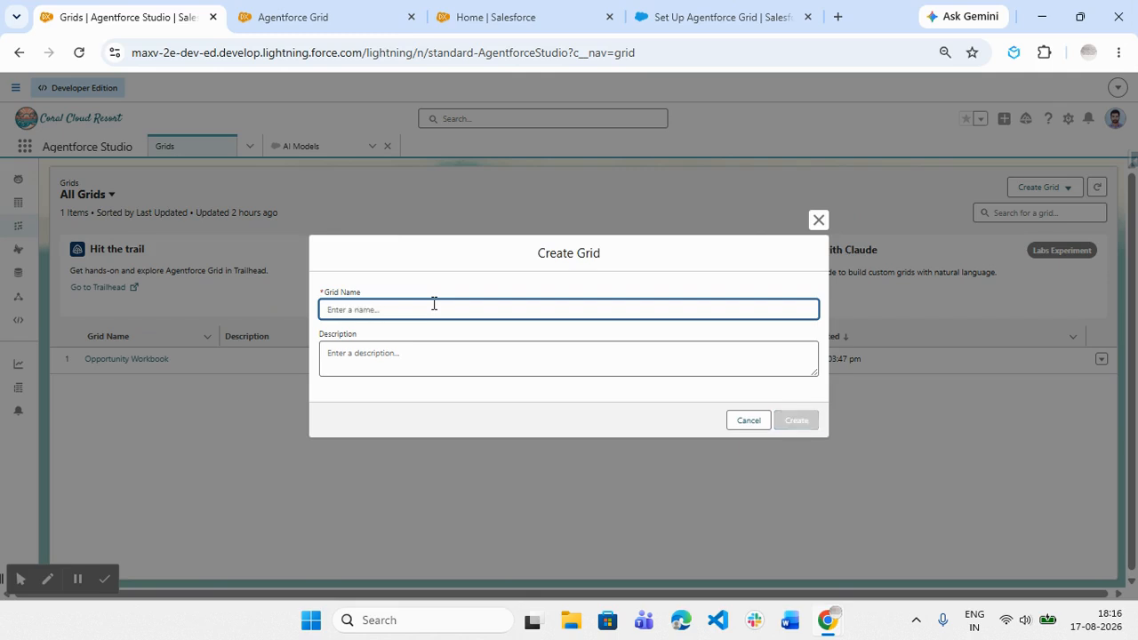
type("opportu")
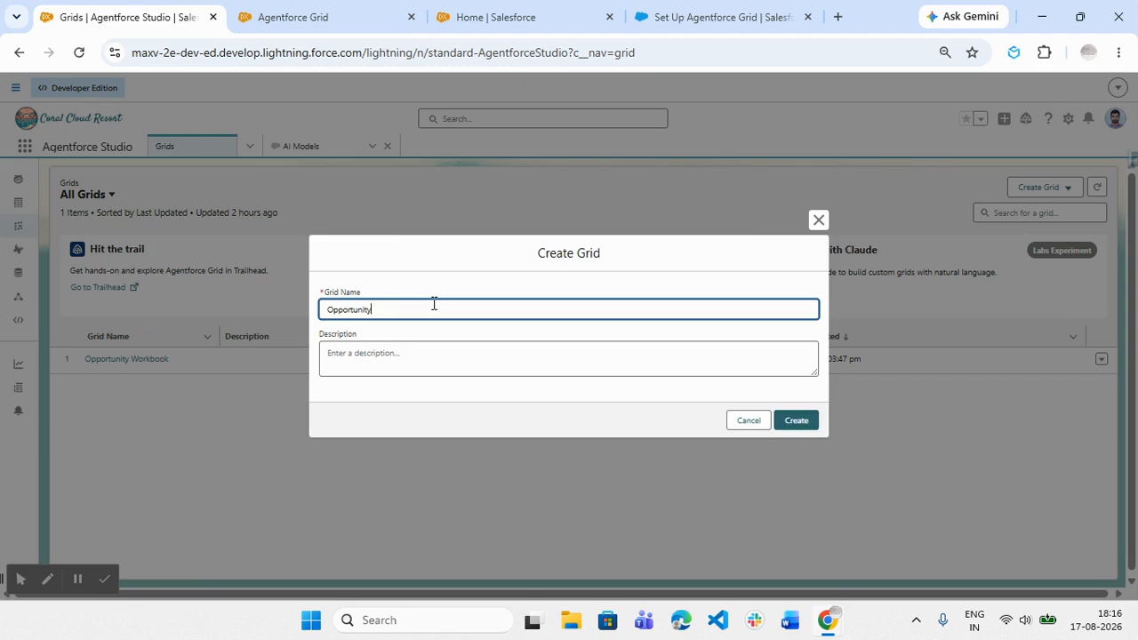
type("nity Workbook V1")
left_click(530, 374)
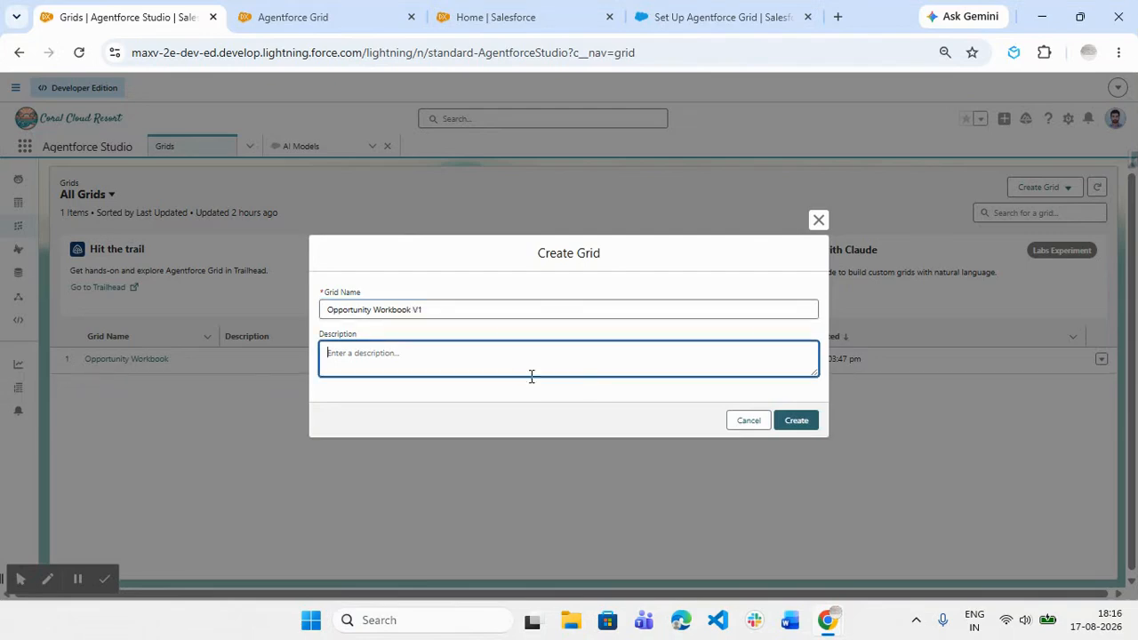
left_click(790, 423)
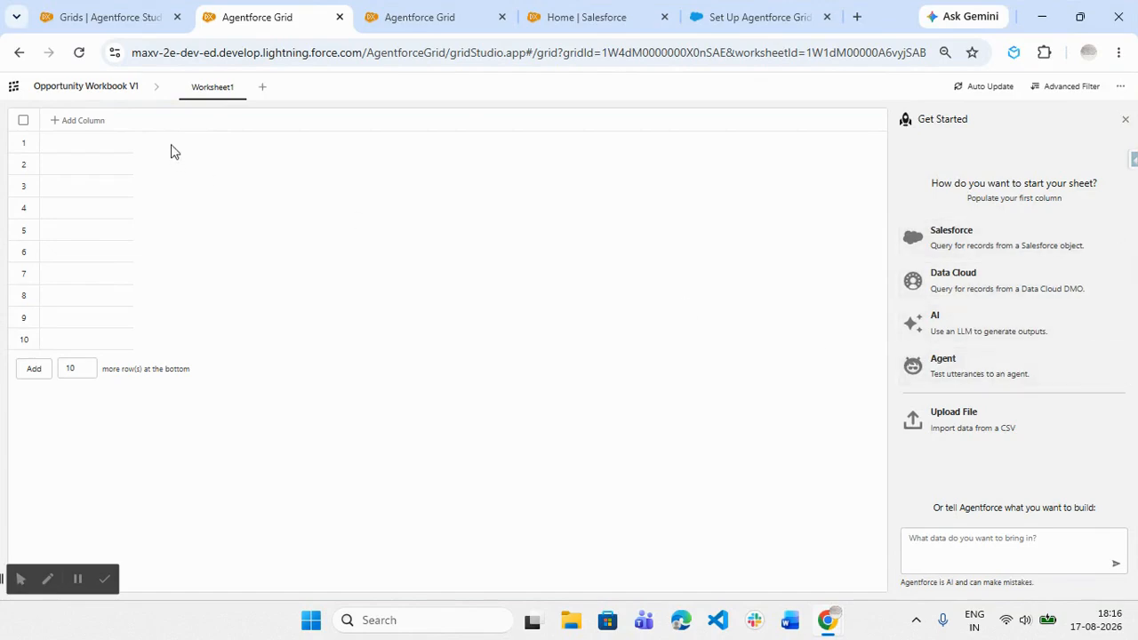
- Examine the AI-powered and data and action column types available for the new worksheet
left_click(68, 134)
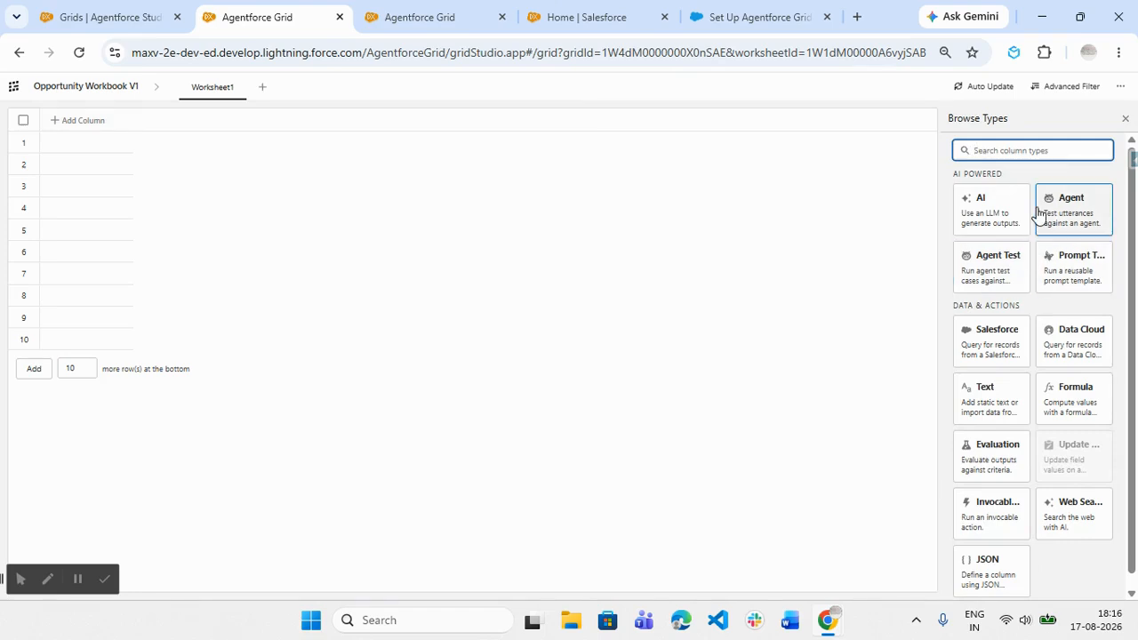
scroll(1038, 214, "down", 1)
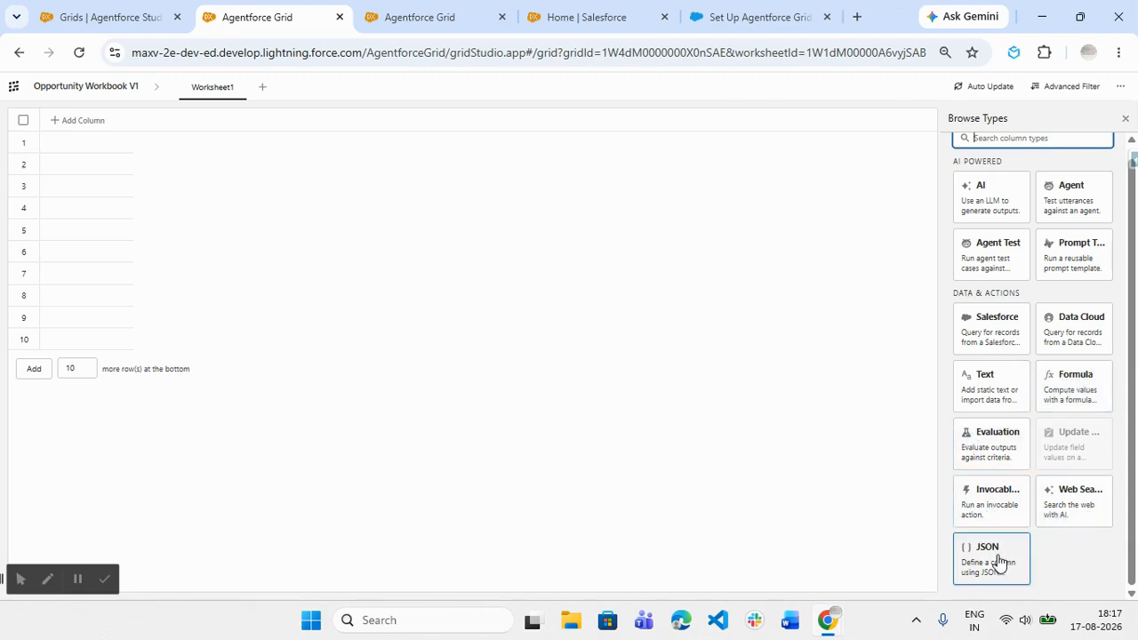
scroll(1018, 520, "up", 1)
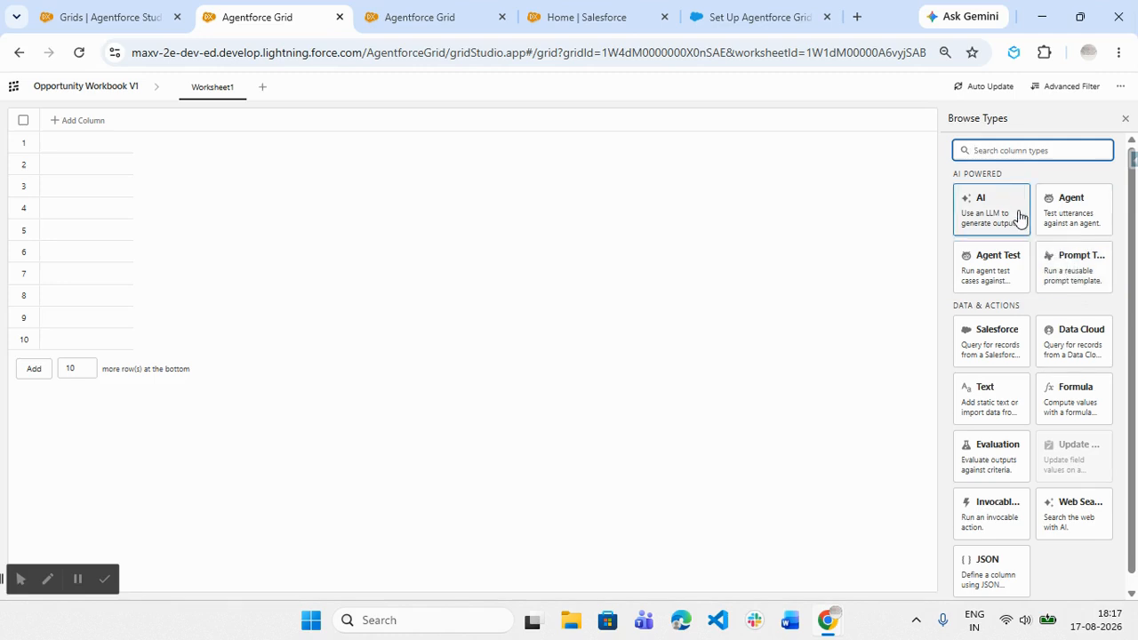
- Rename the new grid's first worksheet to "Opportunity Summary"
left_click(204, 89)
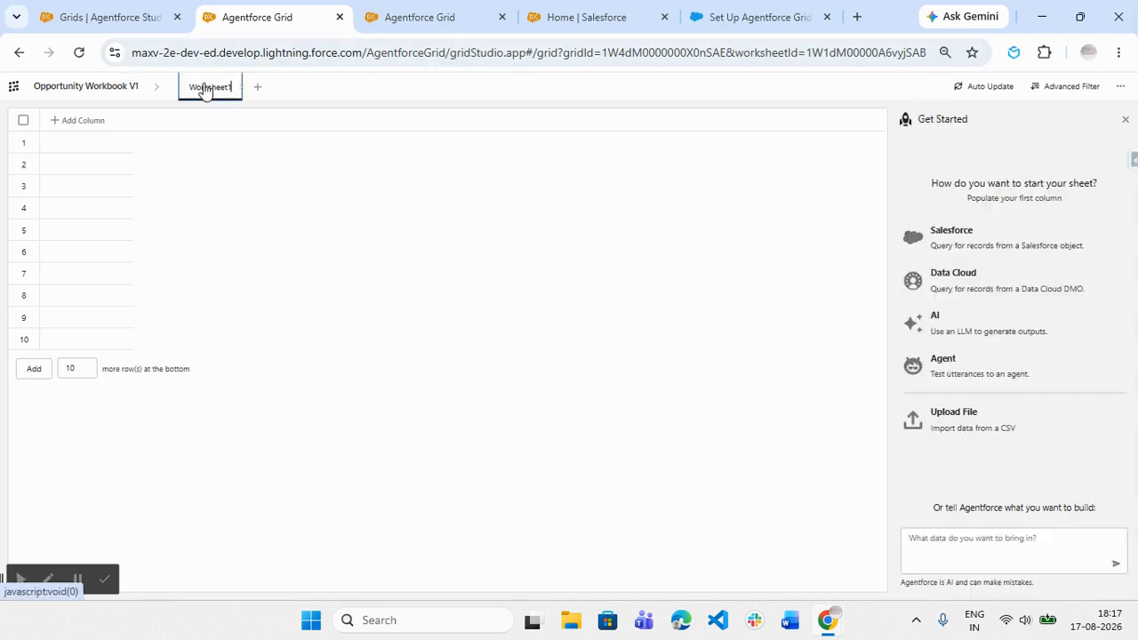
key("BackSpace")
key("BackSpace")
key("BackSpace")
key("BackSpace")
key("BackSpace")
key("BackSpace")
key("BackSpace")
key("BackSpace")
key("BackSpace")
key("BackSpace")
type("Oppo")
type("rtunity D")
type("etail")
key("BackSpace")
key("BackSpace")
key("BackSpace")
key("BackSpace")
key("BackSpace")
key("BackSpace")
type("Summary")
left_click(552, 222)
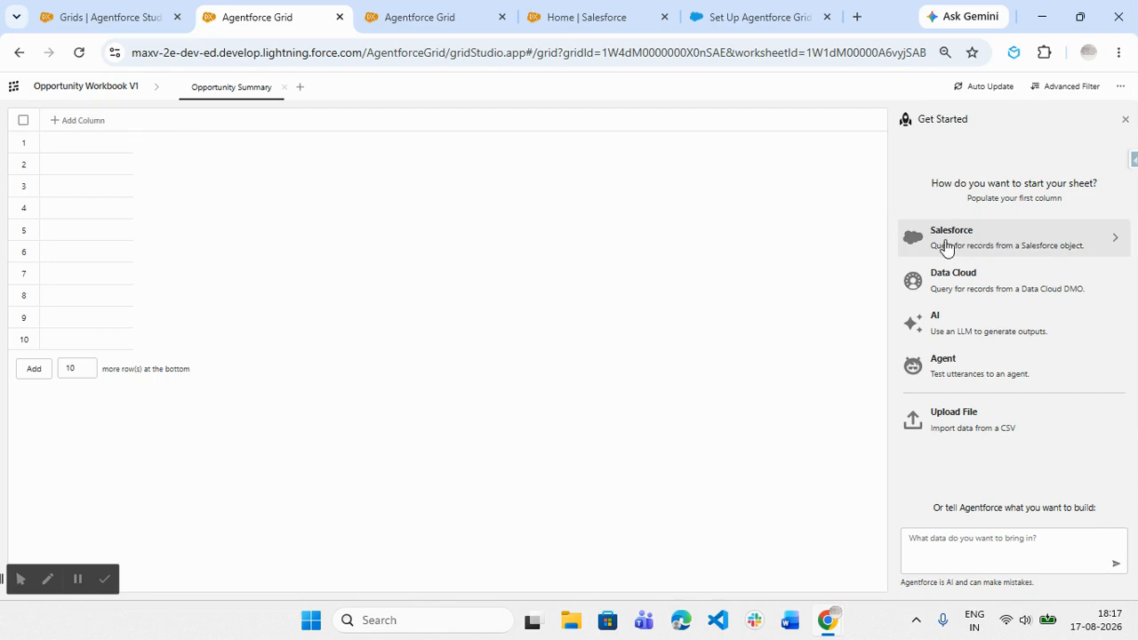
- Start the sheet with a Salesforce record query and set its object type to Opportunity
left_click(946, 247)
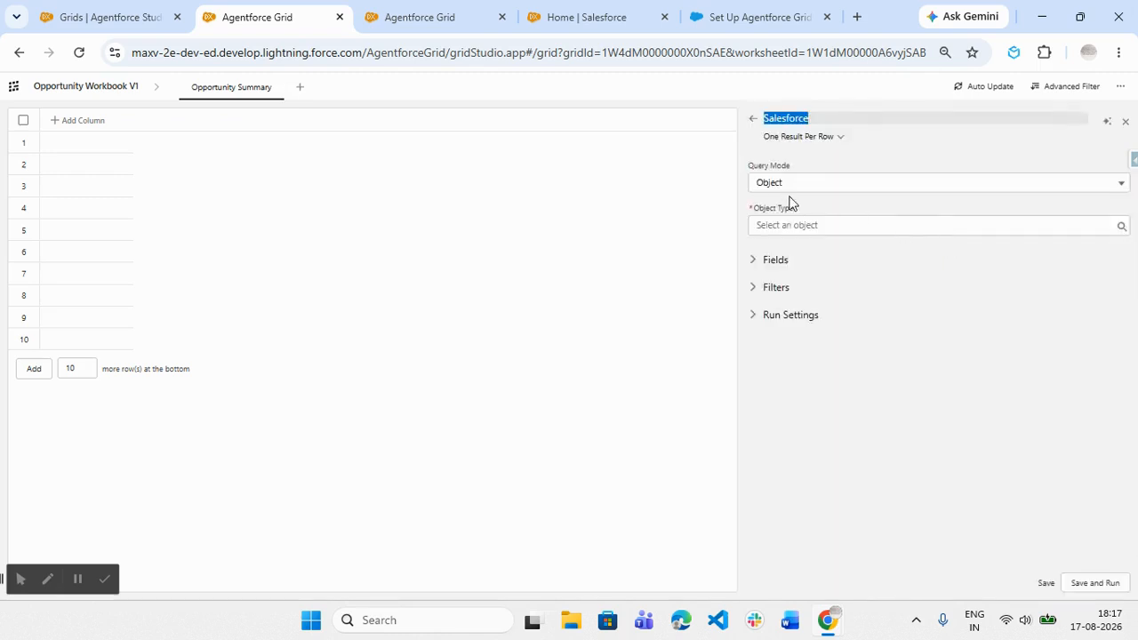
left_click(797, 226)
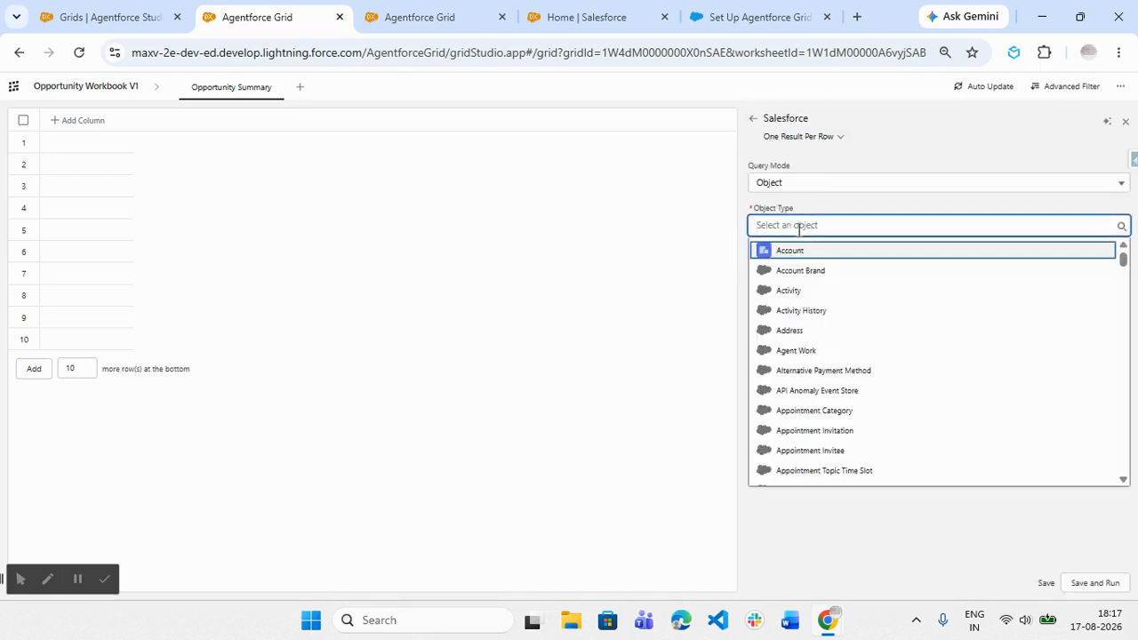
type("Oppor")
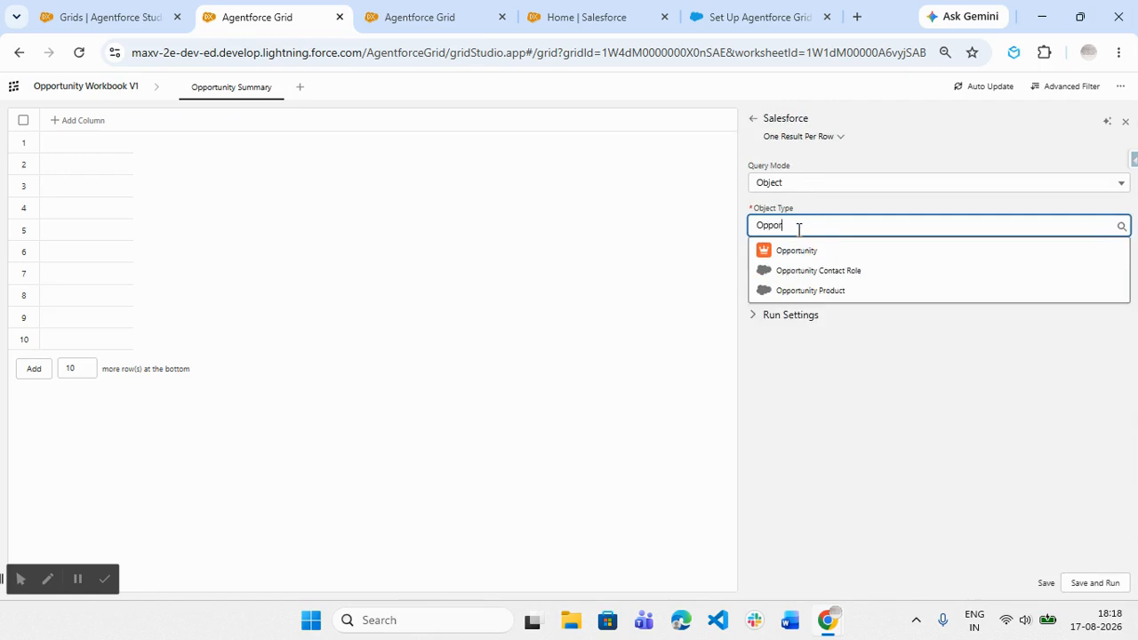
left_click(802, 252)
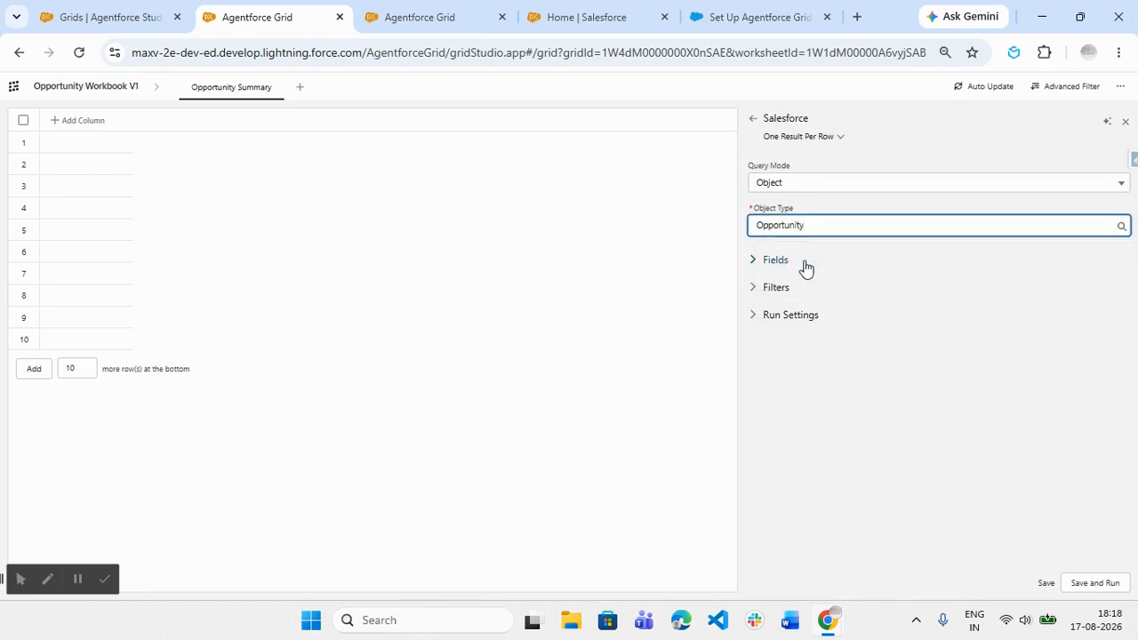
- Review the Opportunity query's selected fields, filter options and run settings
left_click(803, 265)
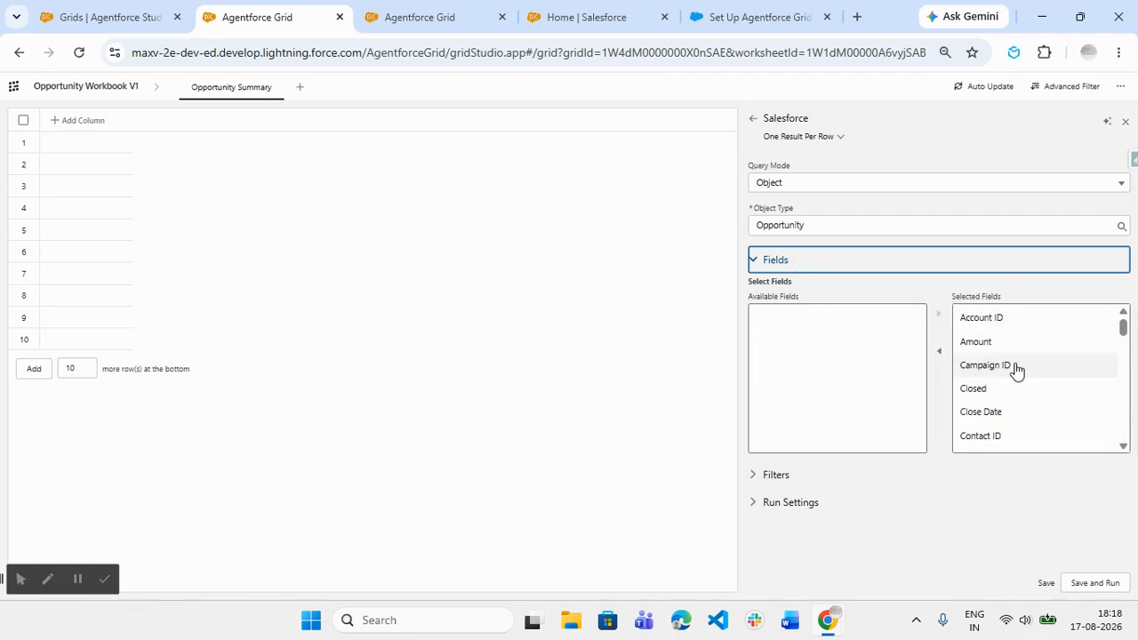
scroll(1039, 424, "down", 10)
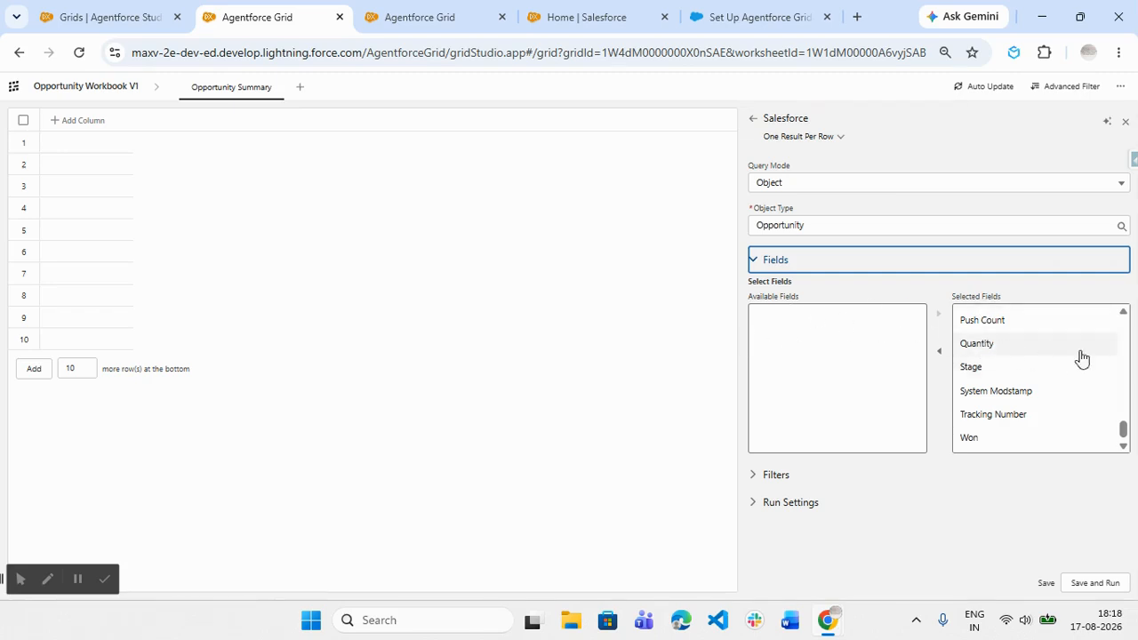
left_click(856, 476)
scroll(858, 478, "down", 1)
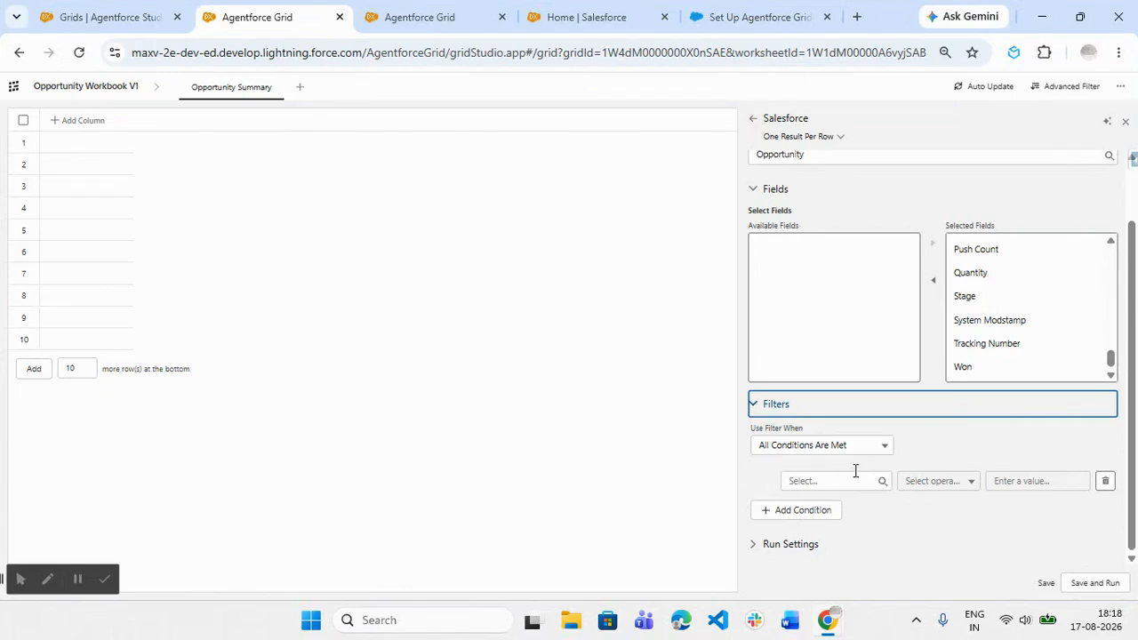
left_click(793, 546)
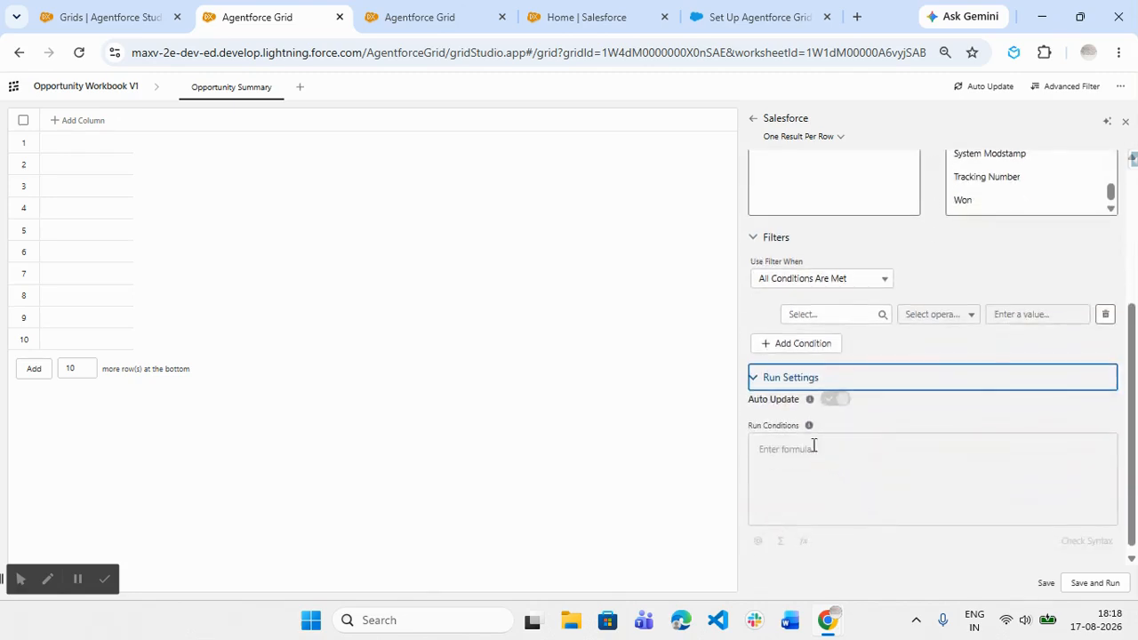
left_click(754, 380)
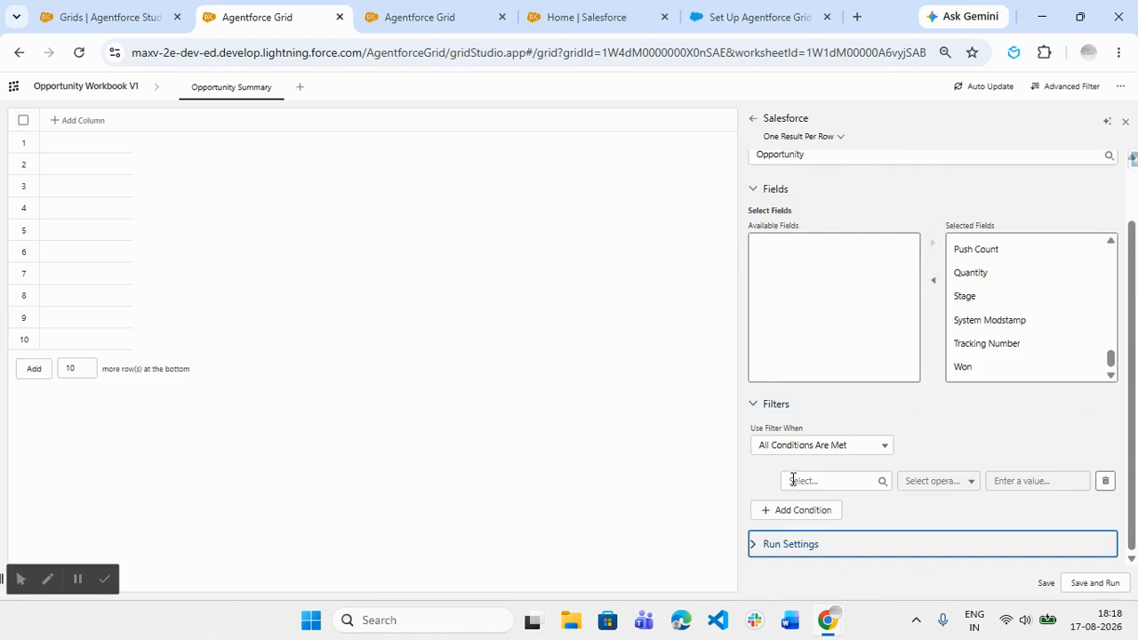
- Filter the Opportunity query to records whose Stage is Equal To Closed Won
left_click(838, 481)
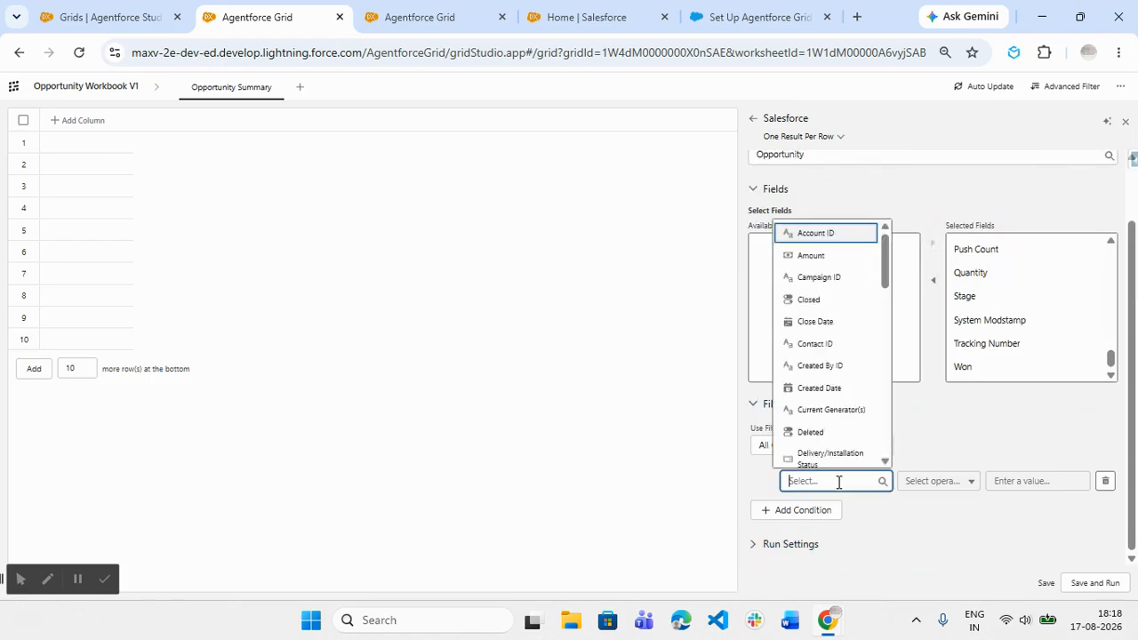
type("Stag")
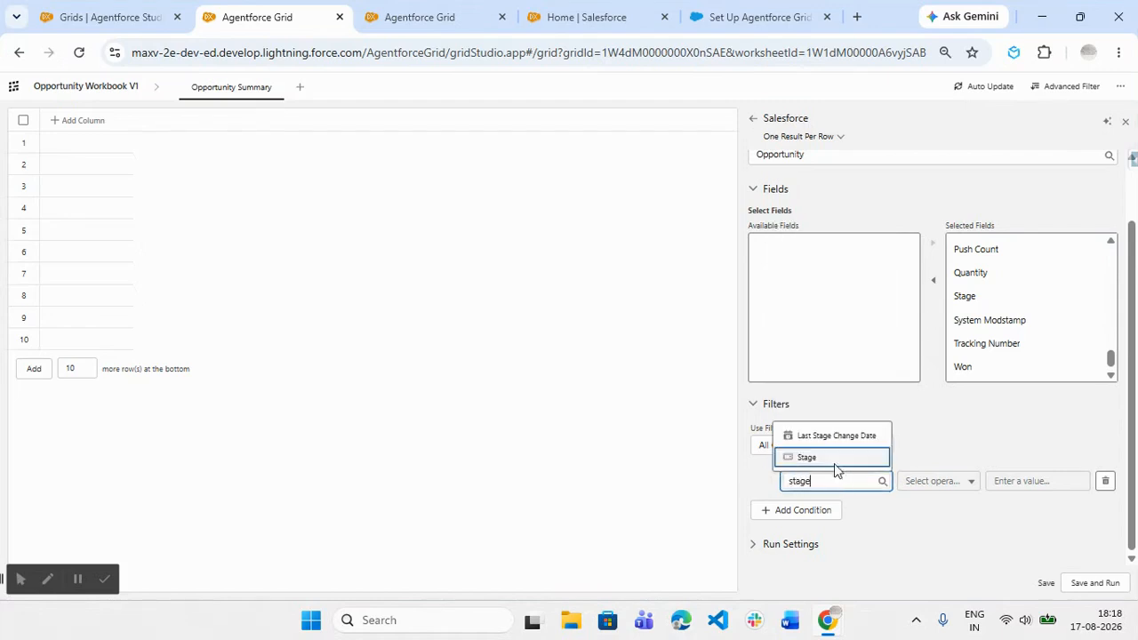
left_click(834, 459)
left_click(965, 484)
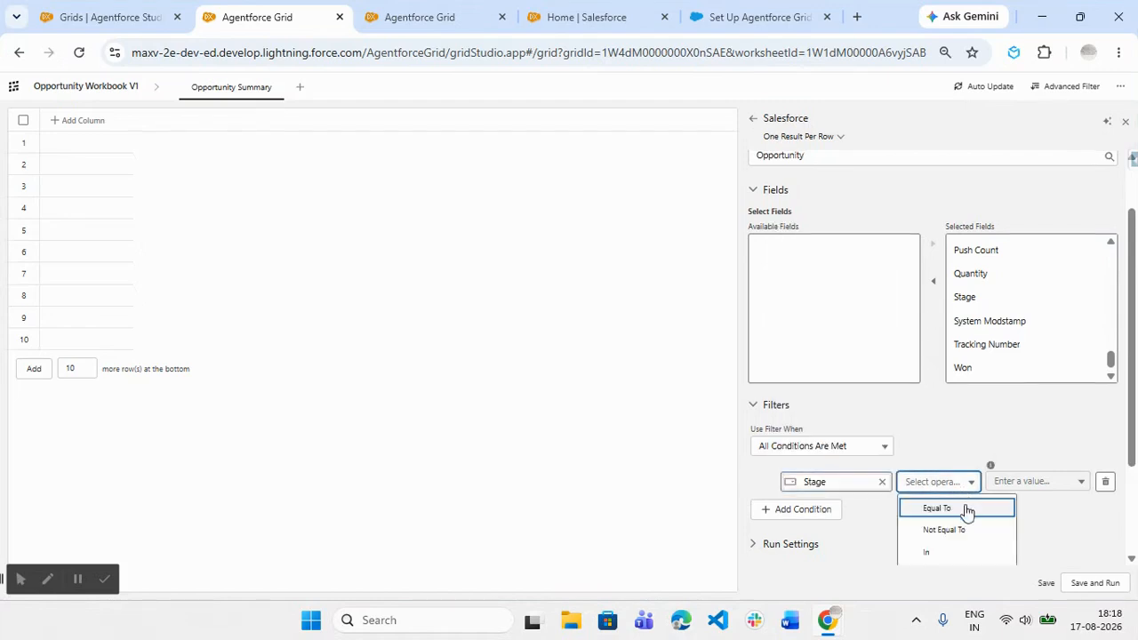
left_click(966, 506)
left_click(1022, 482)
scroll(1022, 484, "down", 2)
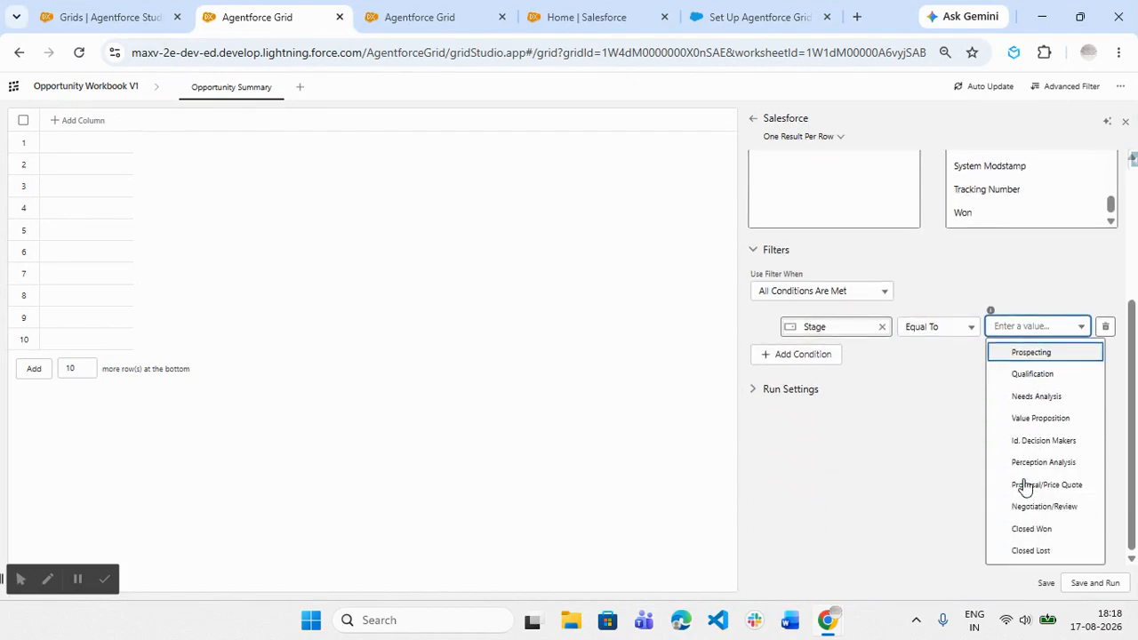
left_click(1033, 531)
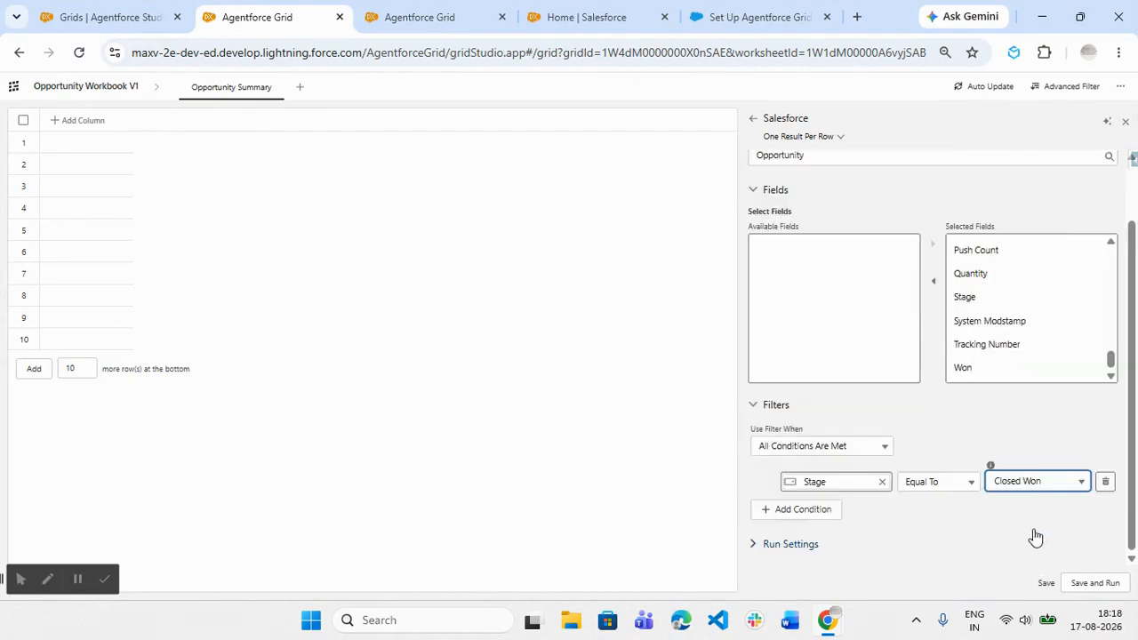
- Check the Import apply mode's options for the query, and set the apply mode to Per Row
scroll(1022, 422, "up", 1)
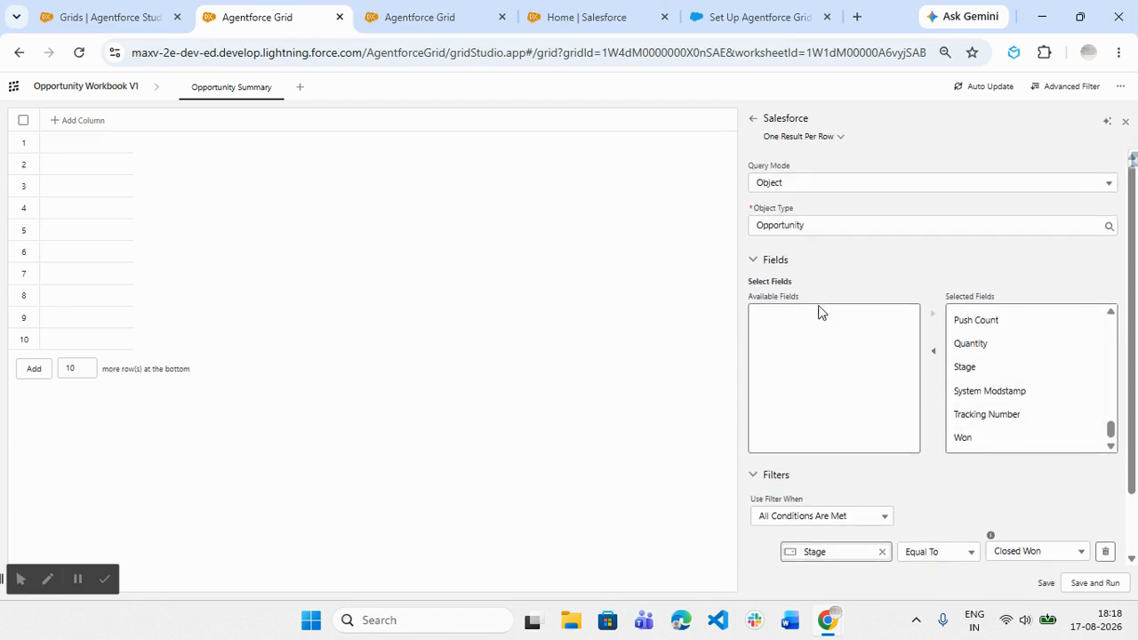
left_click(802, 138)
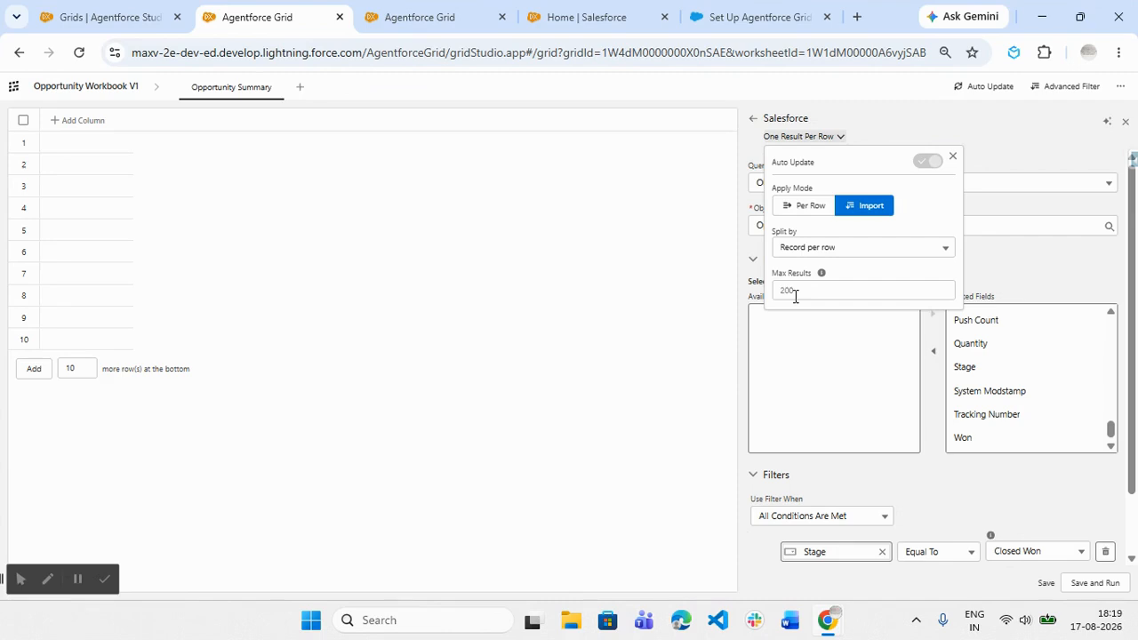
left_click(803, 211)
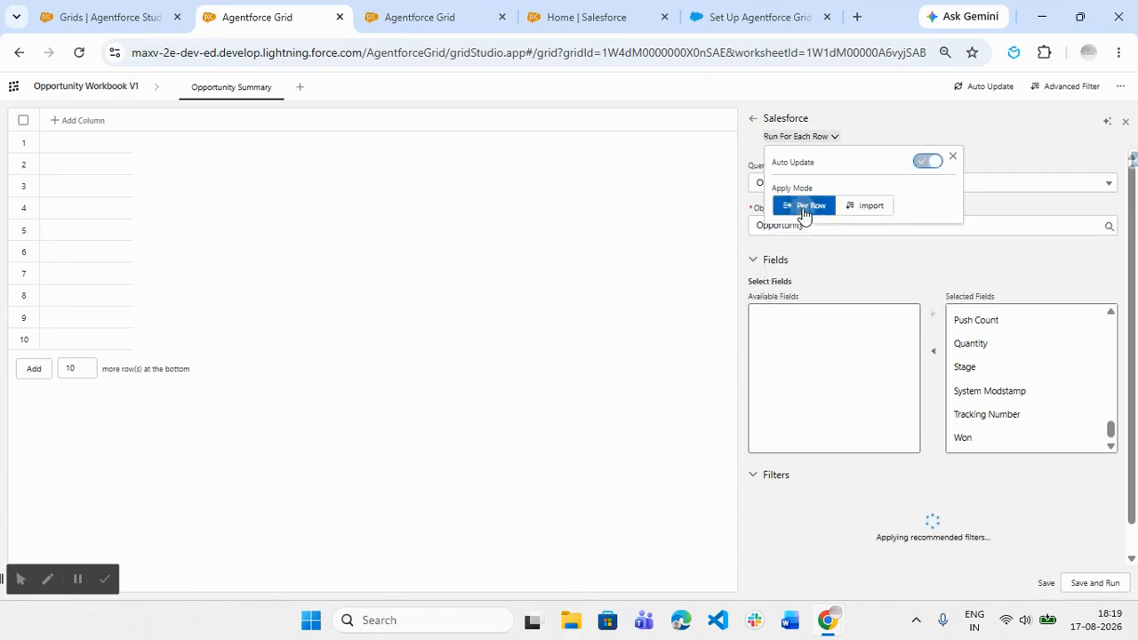
left_click(851, 207)
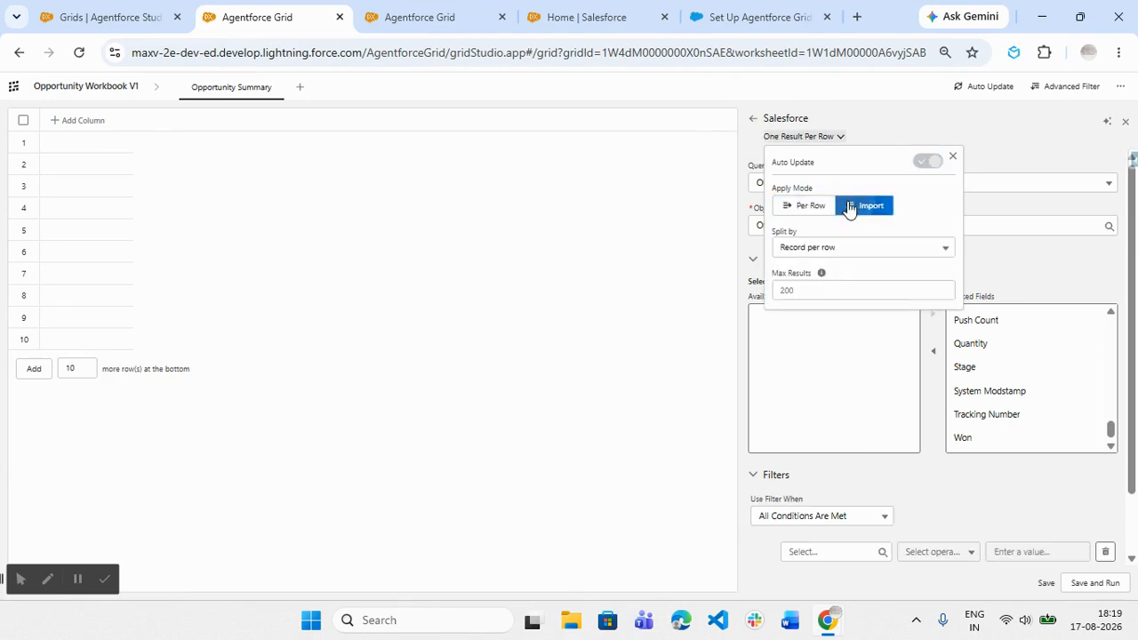
left_click(818, 289)
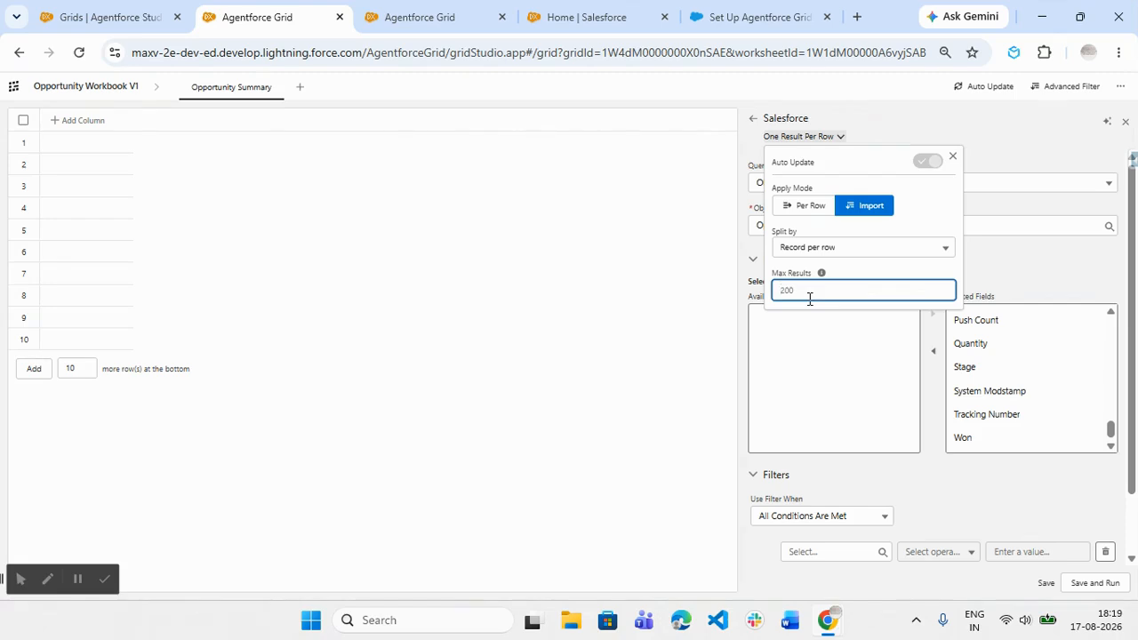
left_click(811, 206)
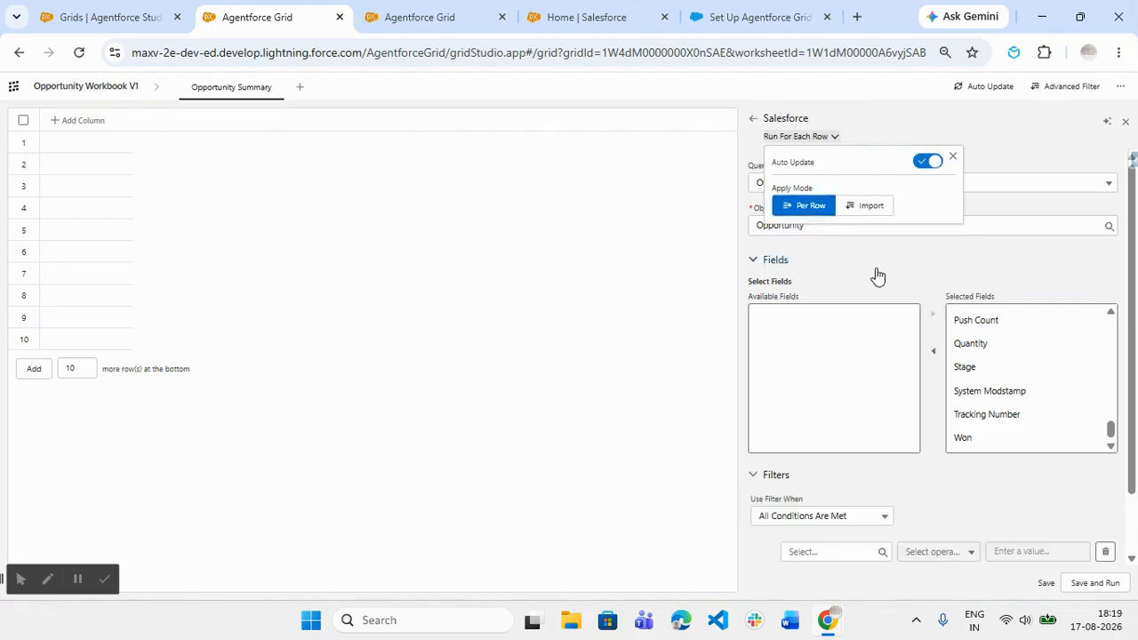
left_click(897, 292)
- Enter the filter condition Stage Equal To Closed Won again and save the Salesforce column without running it
scroll(906, 320, "down", 2)
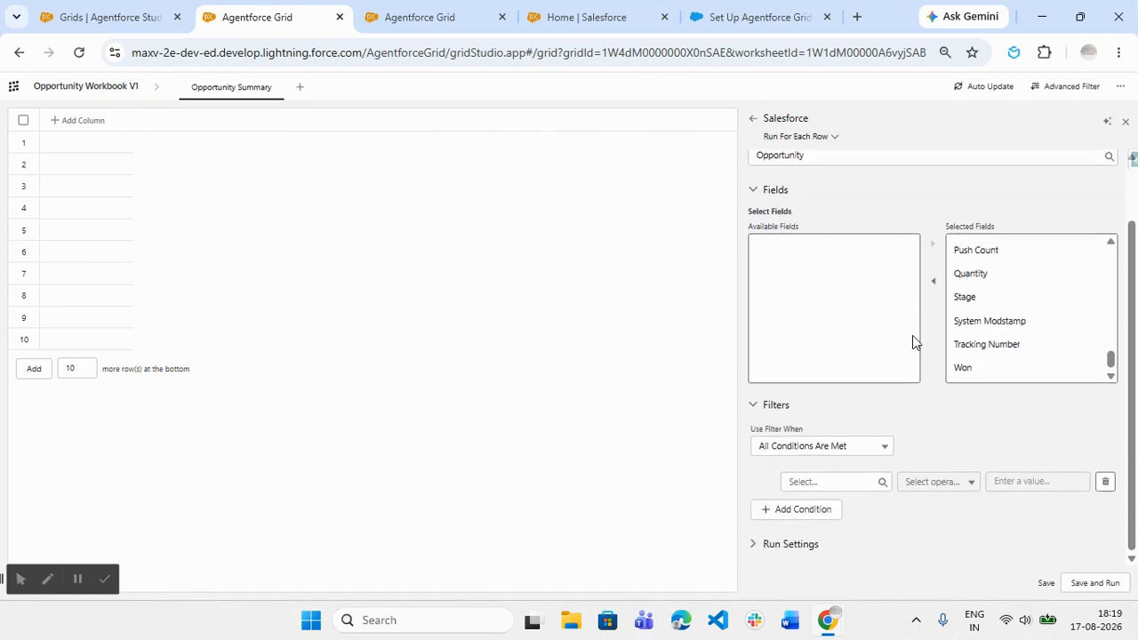
left_click(867, 482)
type("stage")
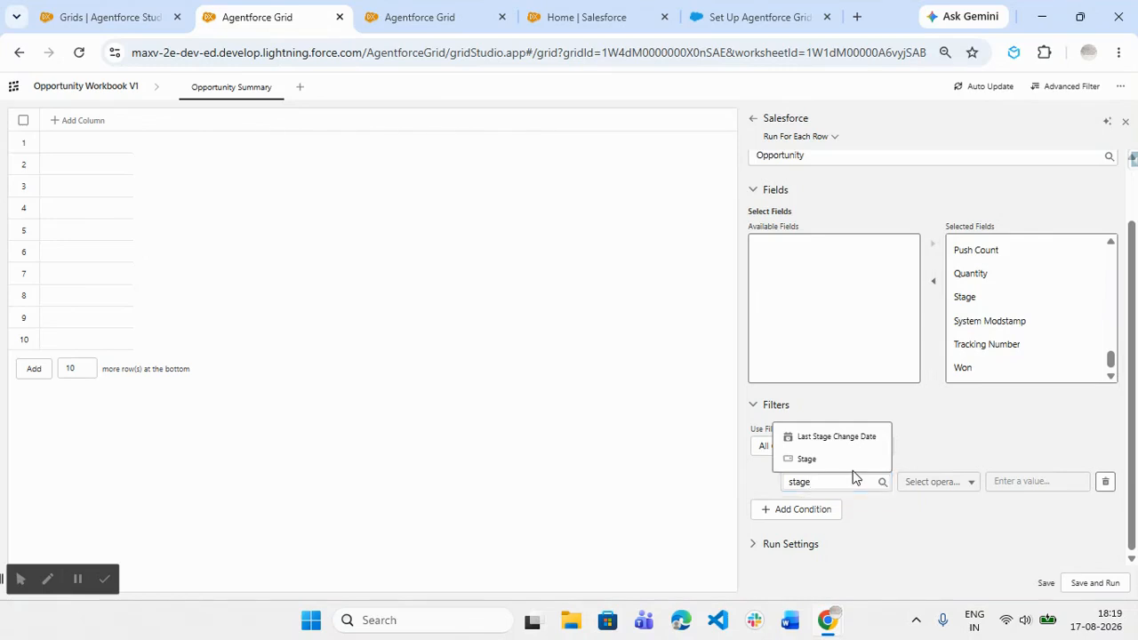
left_click(853, 460)
left_click(941, 482)
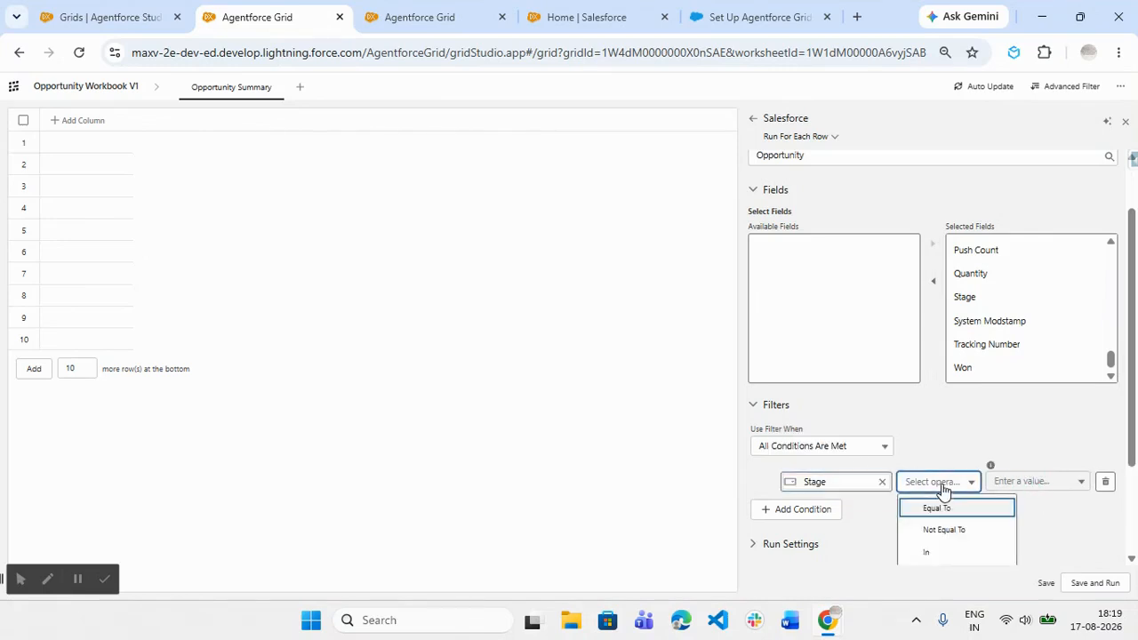
left_click(936, 507)
left_click(1034, 483)
scroll(1033, 492, "down", 2)
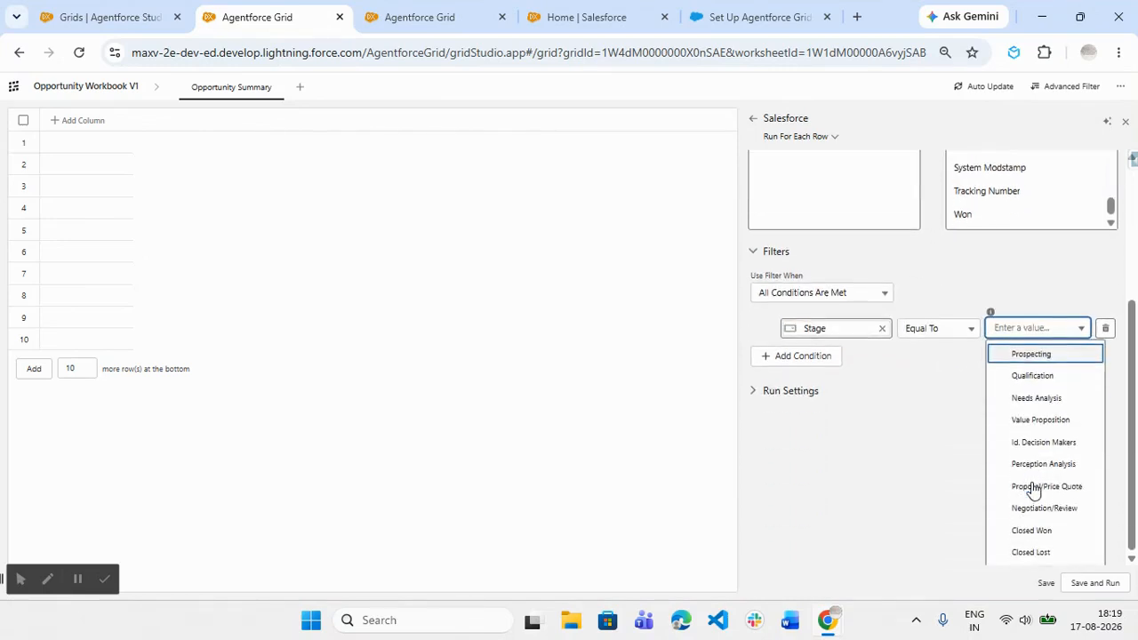
left_click(1040, 530)
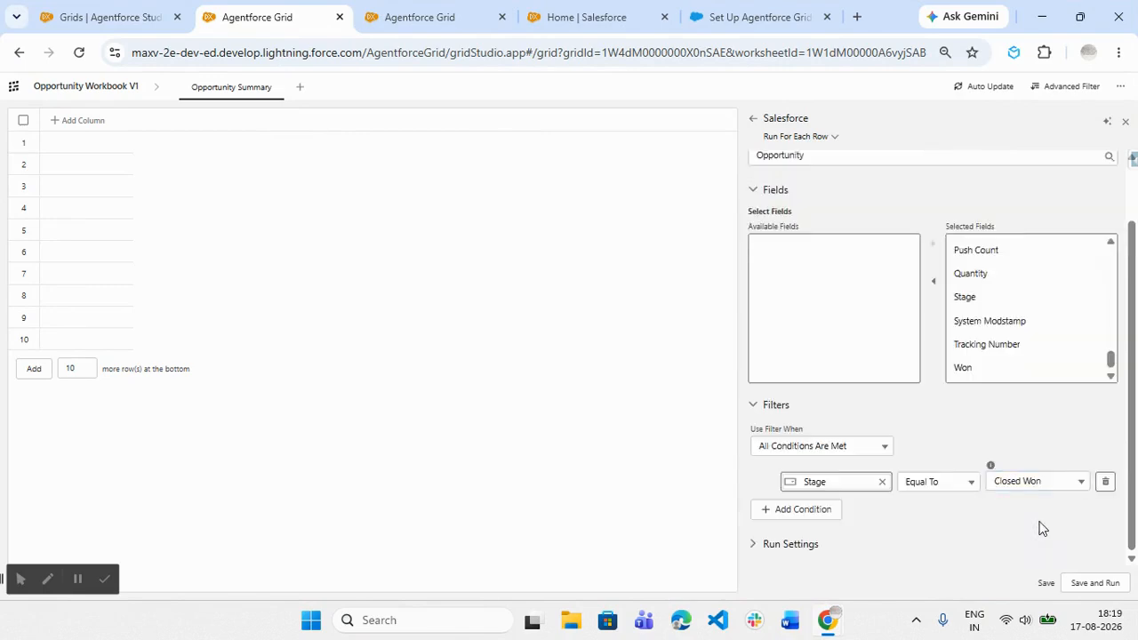
left_click(1045, 583)
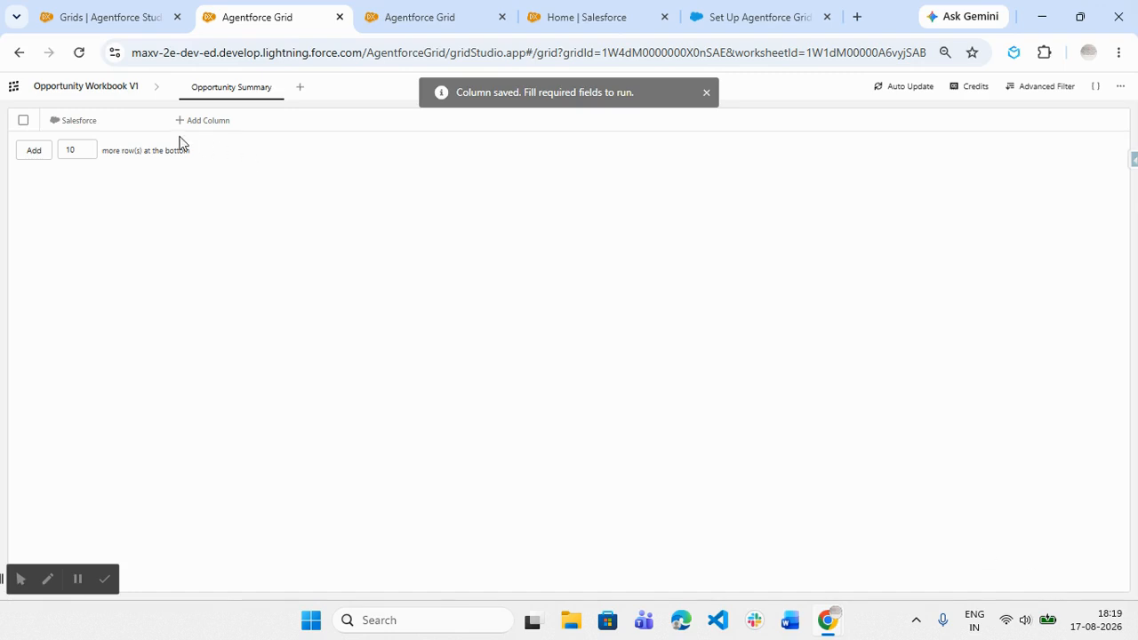
- Rename the Salesforce column to "Opportunity", then save and run it to load the records
left_click(70, 123)
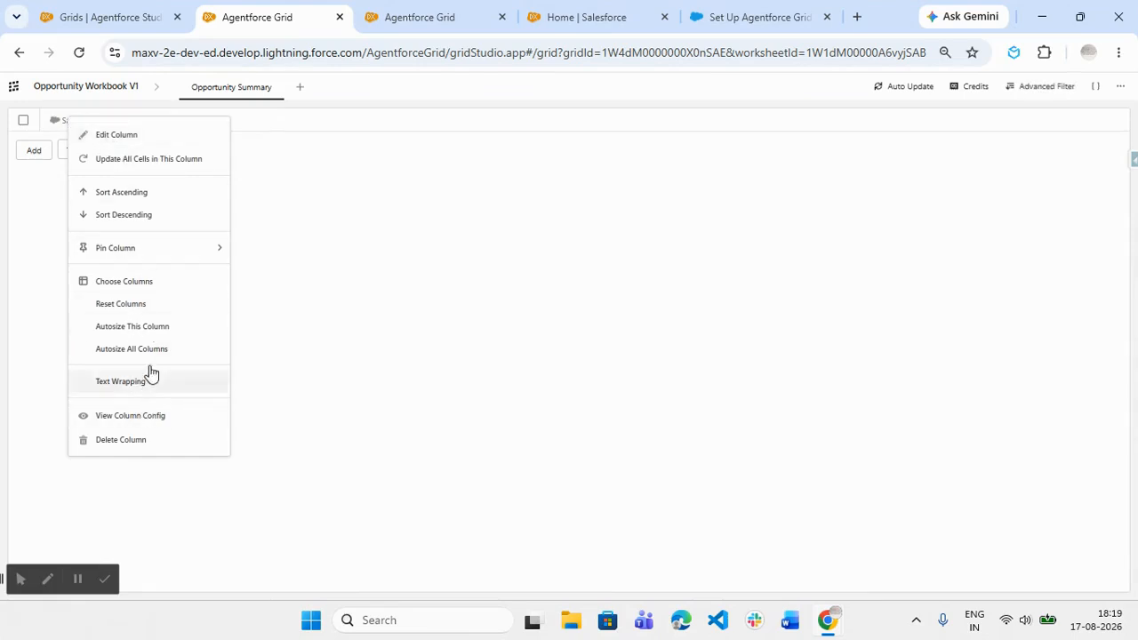
left_click(113, 137)
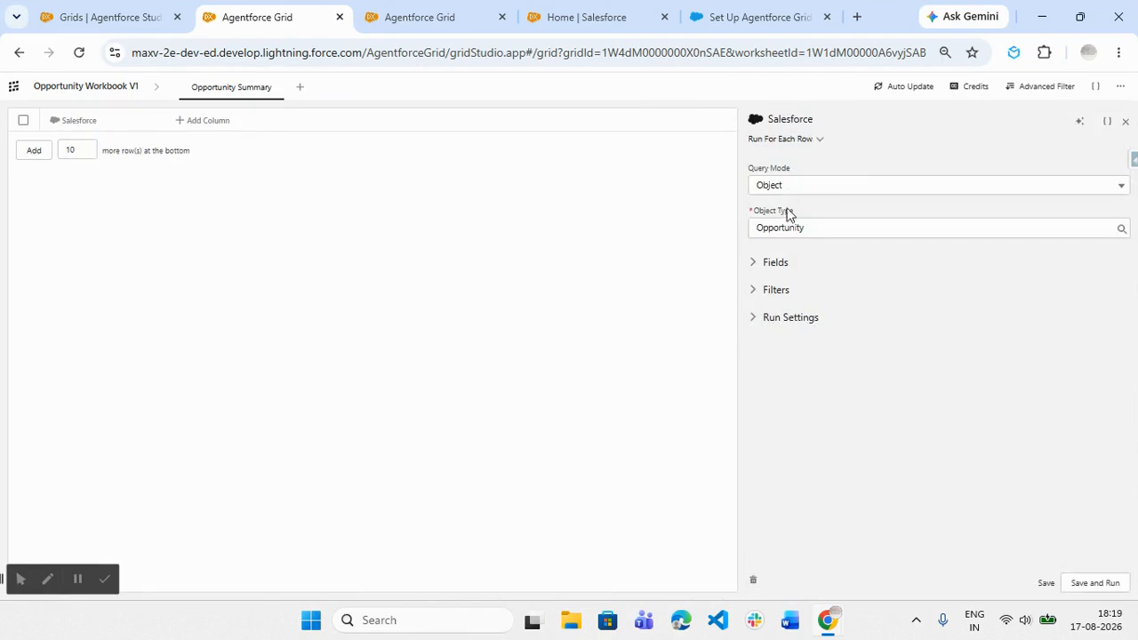
left_click(806, 121)
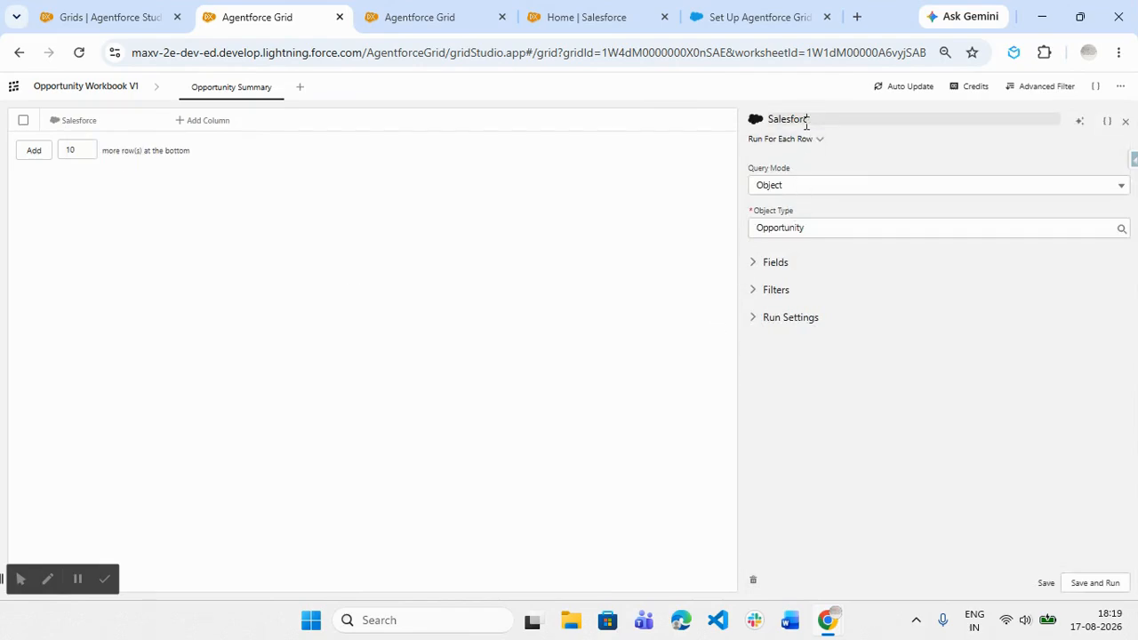
key("BackSpace")
key("BackSpace")
key("BackSpace")
key("BackSpace")
key("BackSpace")
key("BackSpace")
key("BackSpace")
key("BackSpace")
key("BackSpace")
key("BackSpace")
type("Opportunity")
left_click(1115, 587)
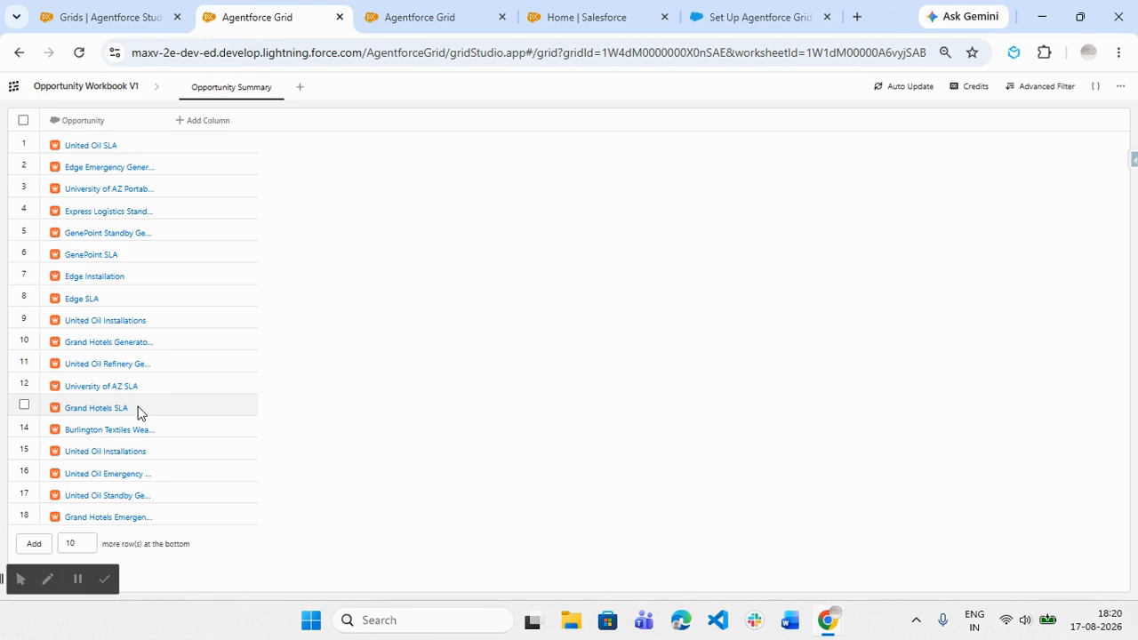
- Start an AI column with the instructions "generate summary for the opportunity based on" followed by a reference to the Opportunity column
left_click(190, 126)
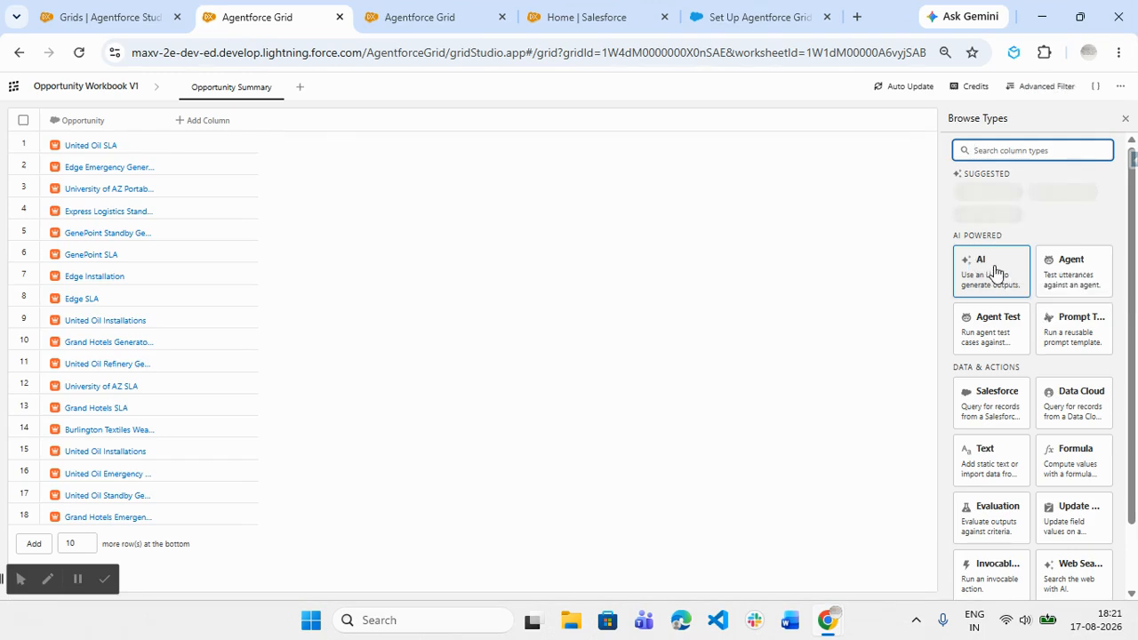
left_click(996, 271)
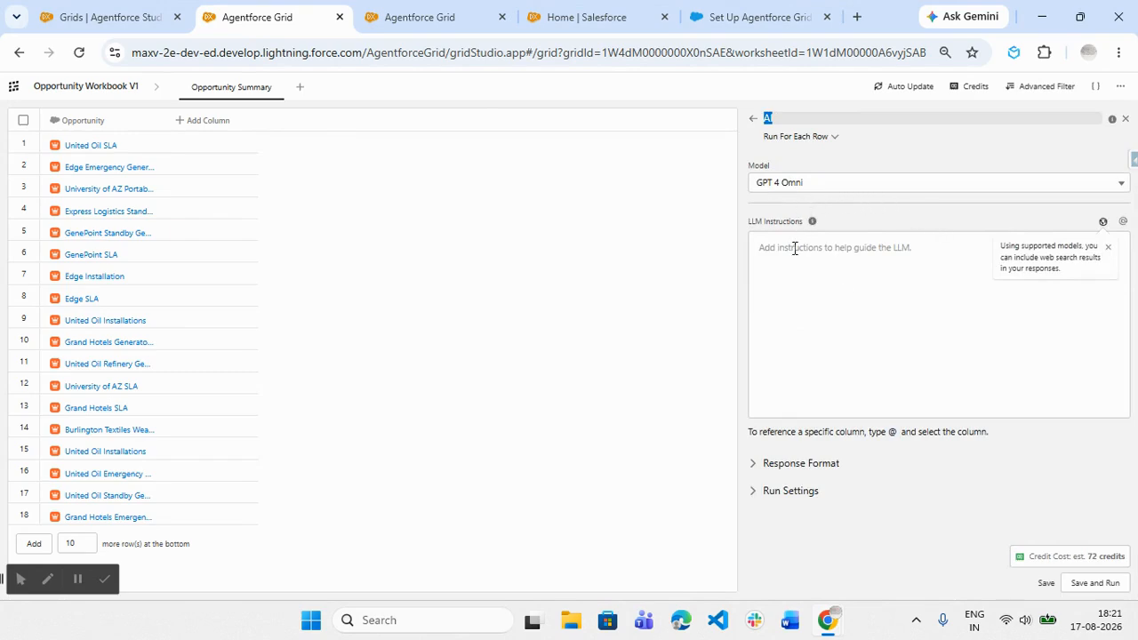
left_click(794, 249)
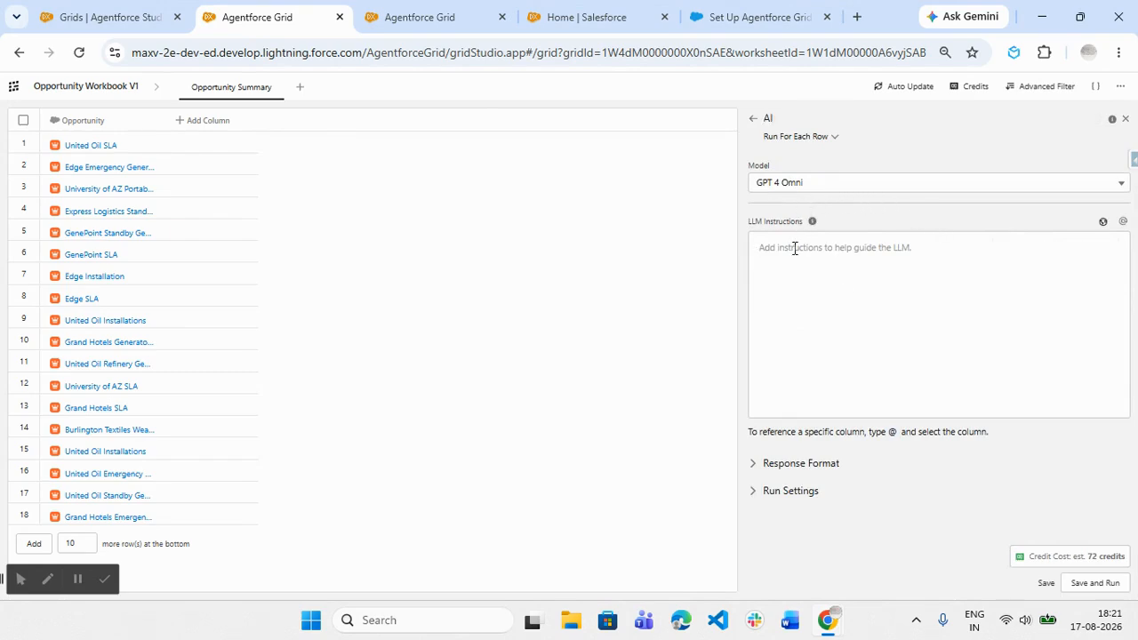
type("generate summary for the opportunity based on")
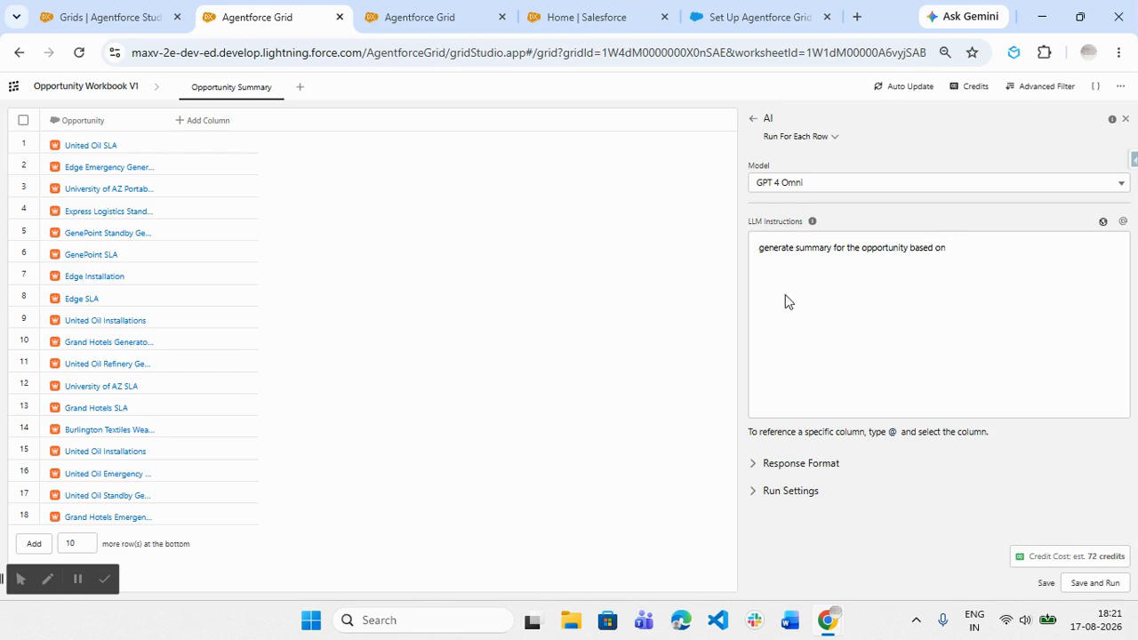
type(" @")
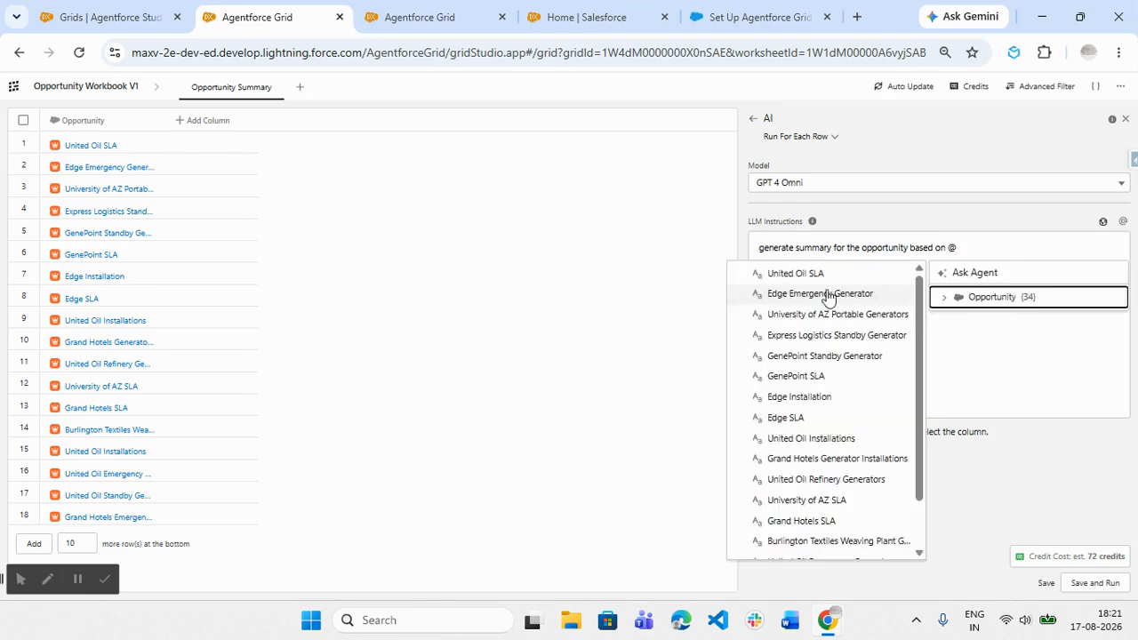
left_click(982, 302)
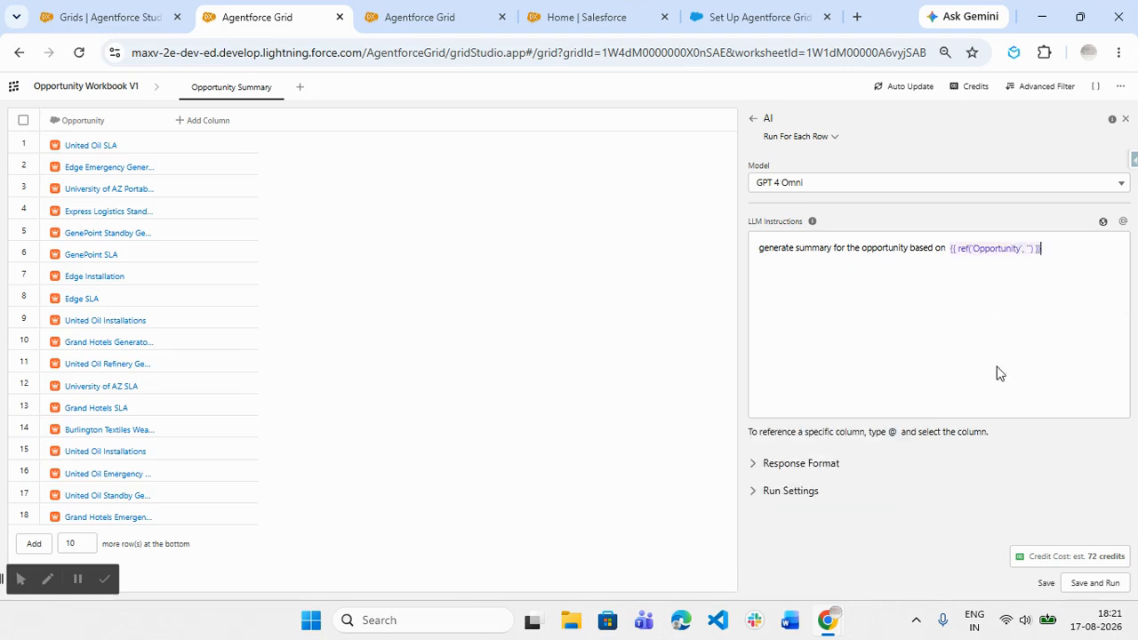
- Name the new AI column "Opportunity Summary"
left_click(770, 118)
key("BackSpace")
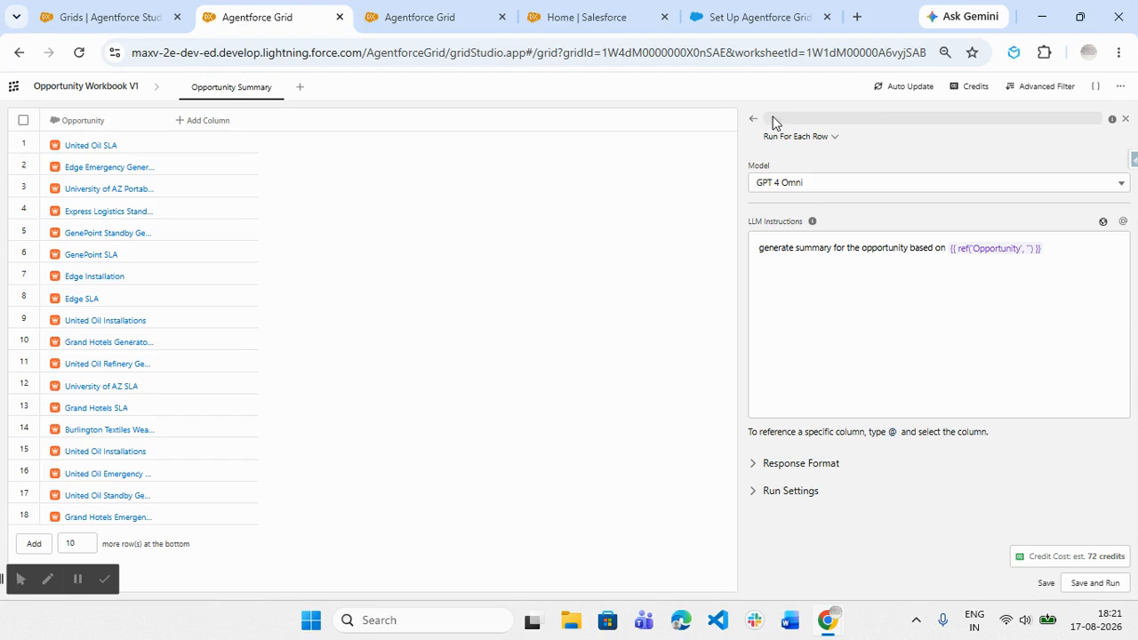
type("Opportunity Summary")
left_click(927, 349)
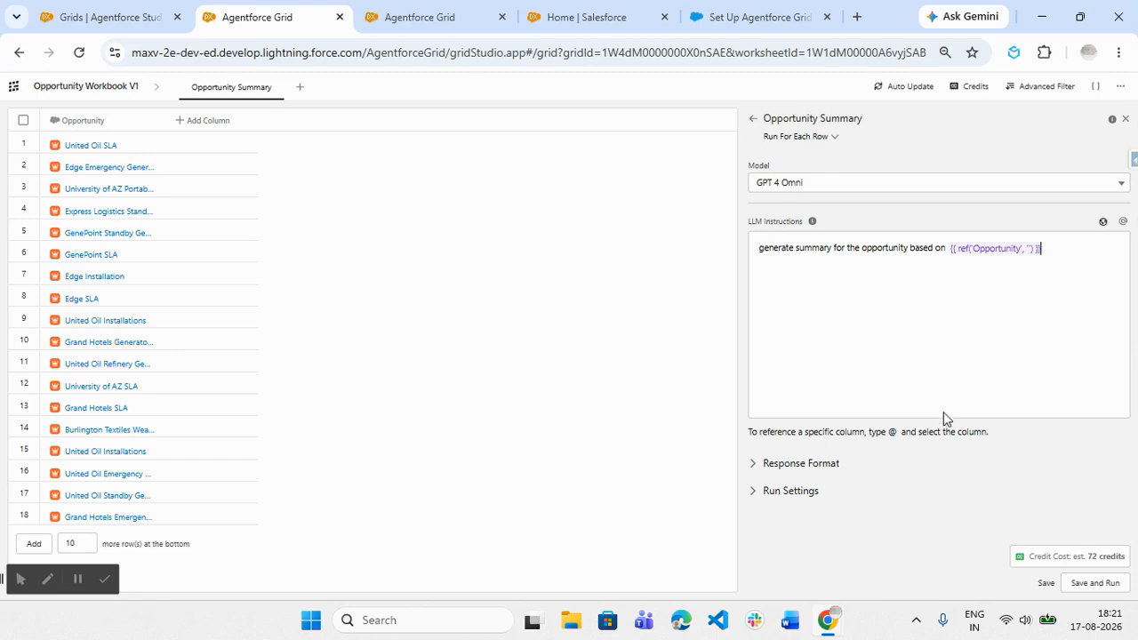
- Check the AI column's response format and estimated credit cost, and view the worksheet's Flex Credit Estimates
left_click(871, 471)
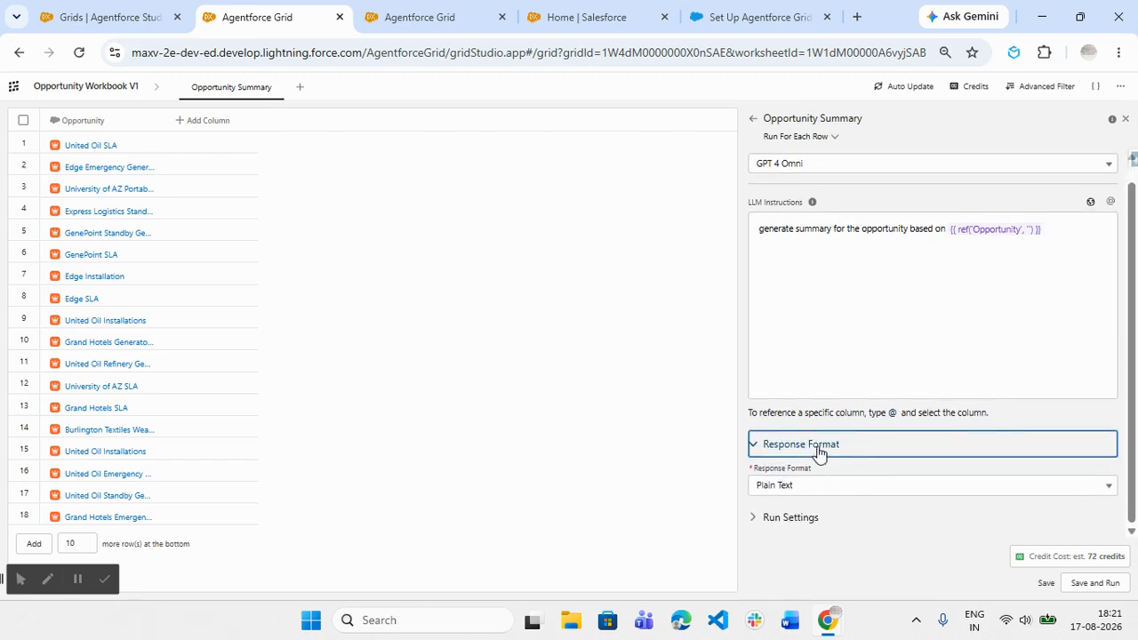
left_click(842, 451)
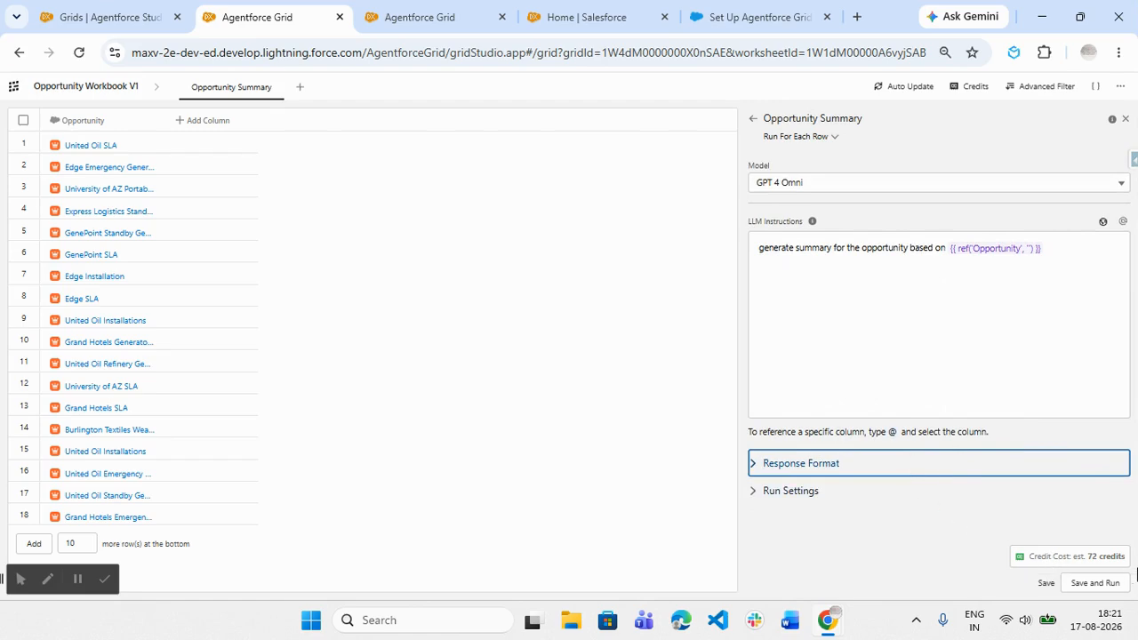
left_click_drag(1088, 558, 1125, 560)
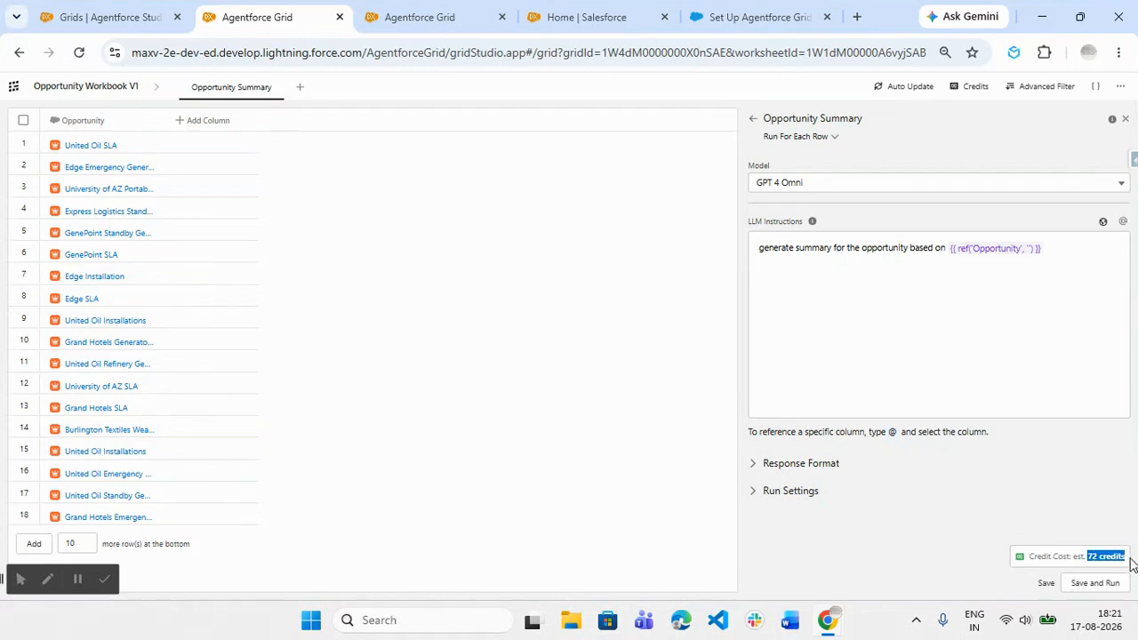
left_click(978, 89)
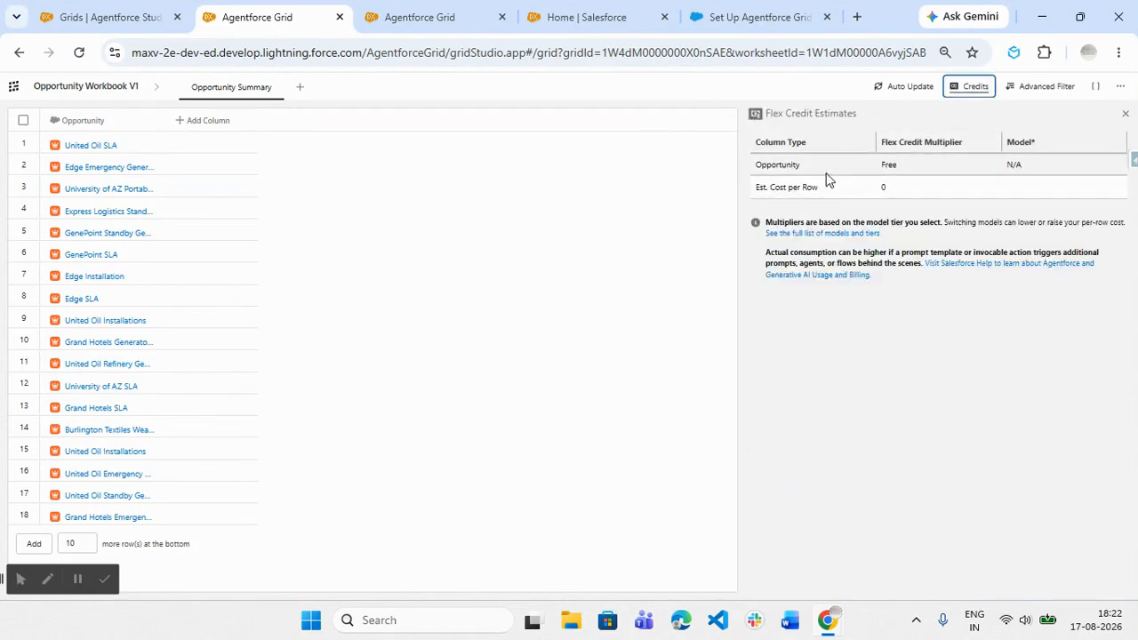
double_click(890, 166)
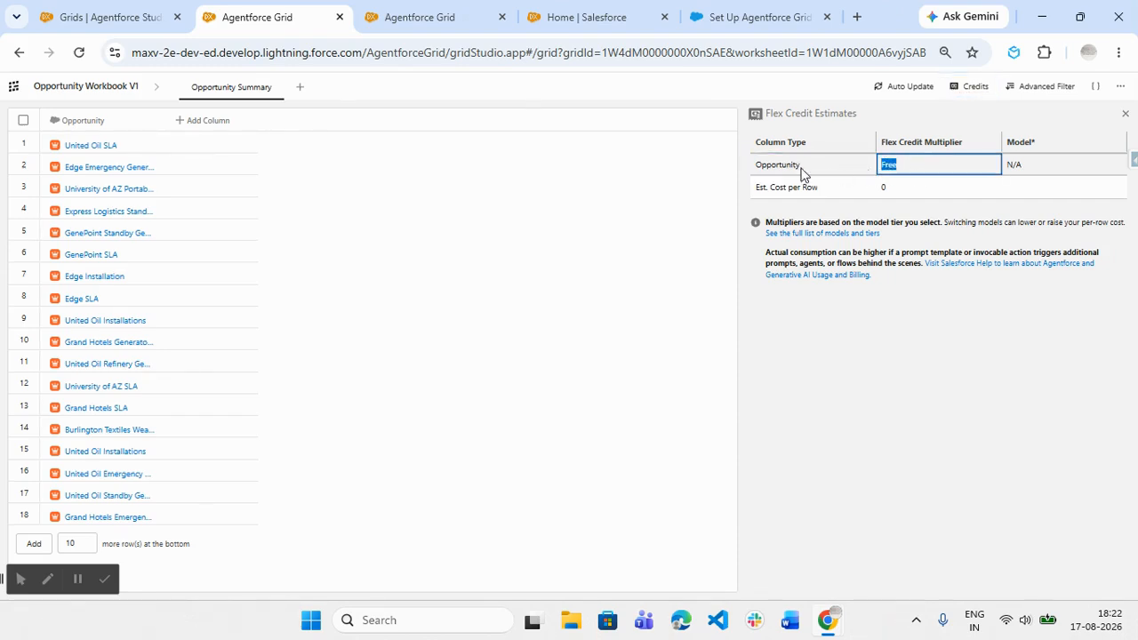
left_click(959, 91)
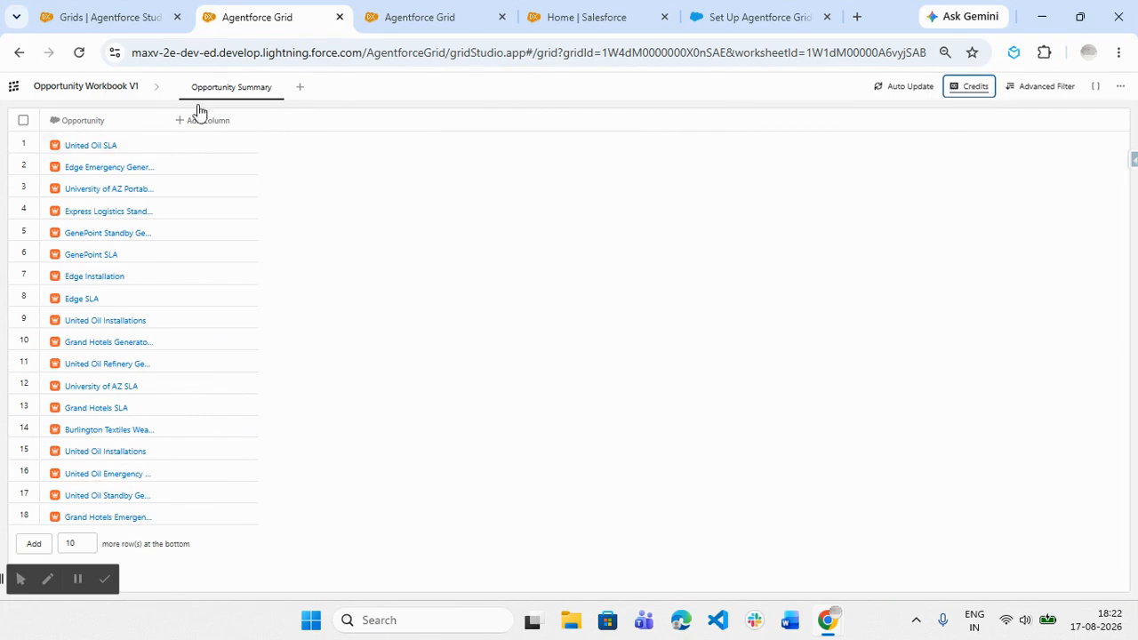
- Add an AI column with the instructions "summarize the opportunity based on" plus the Opportunity column reference, save and run it, and widen it
left_click(188, 122)
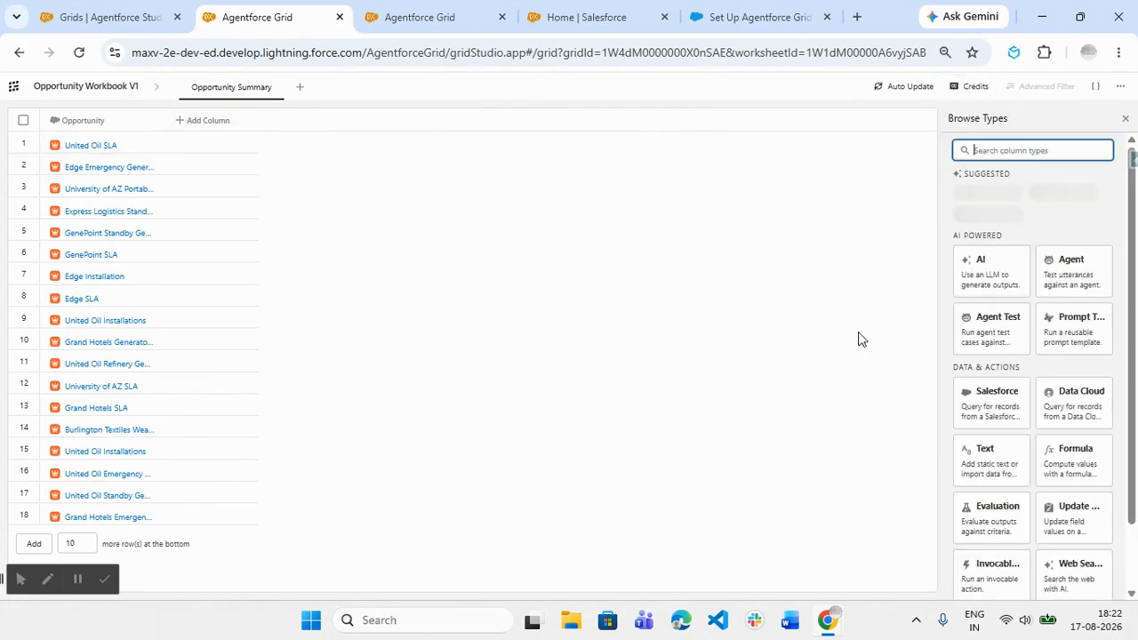
left_click(1007, 279)
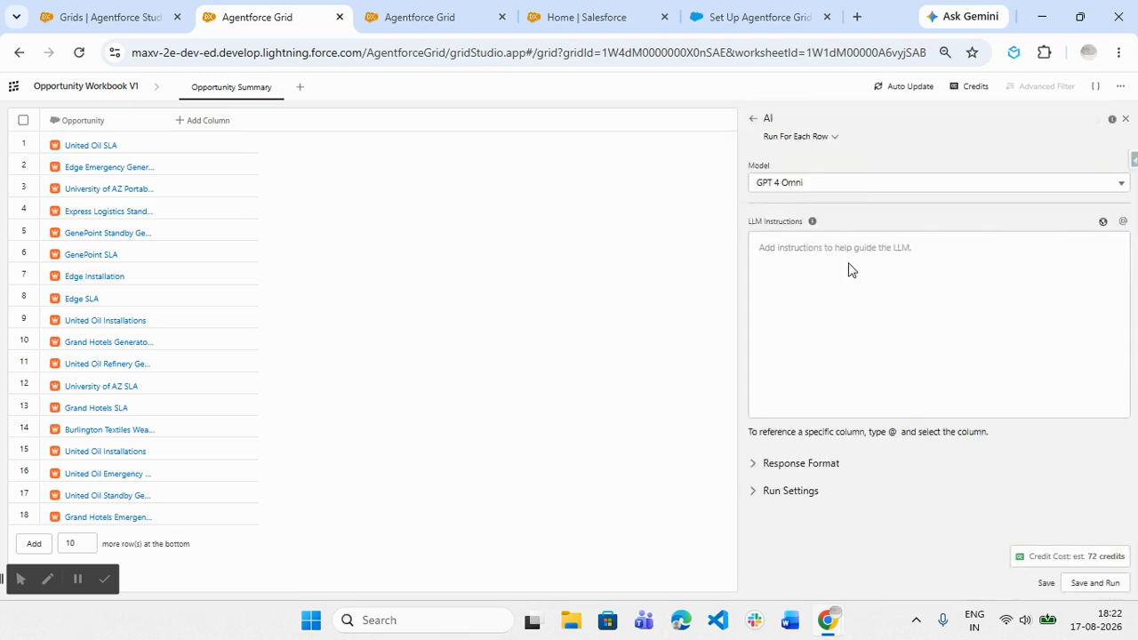
left_click(801, 247)
type("summarize the opportunity based on @")
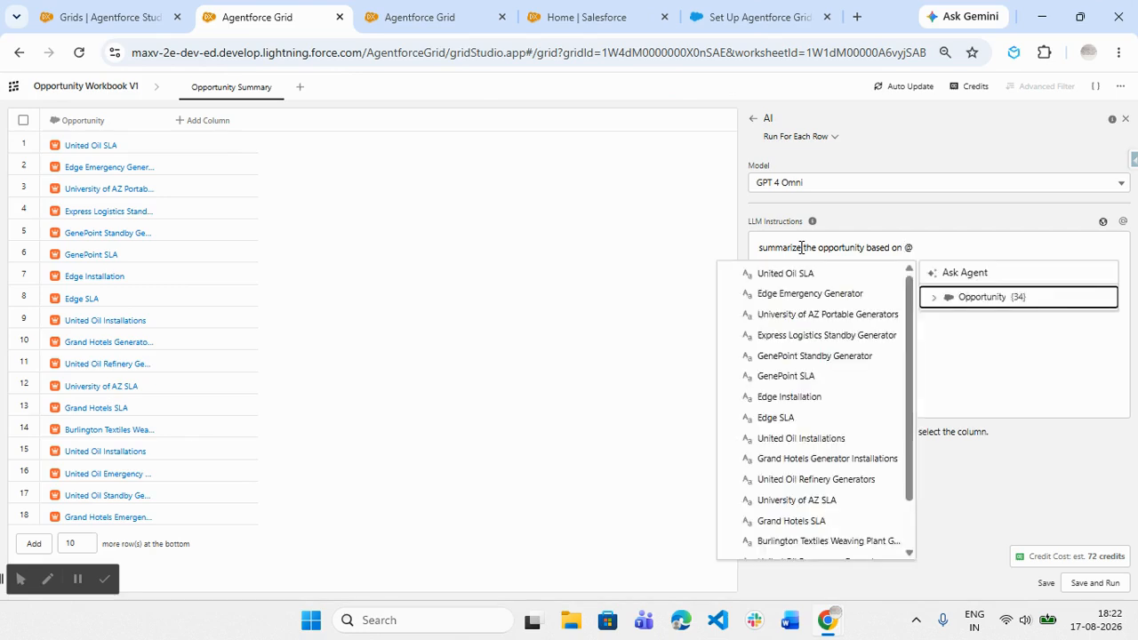
left_click(965, 300)
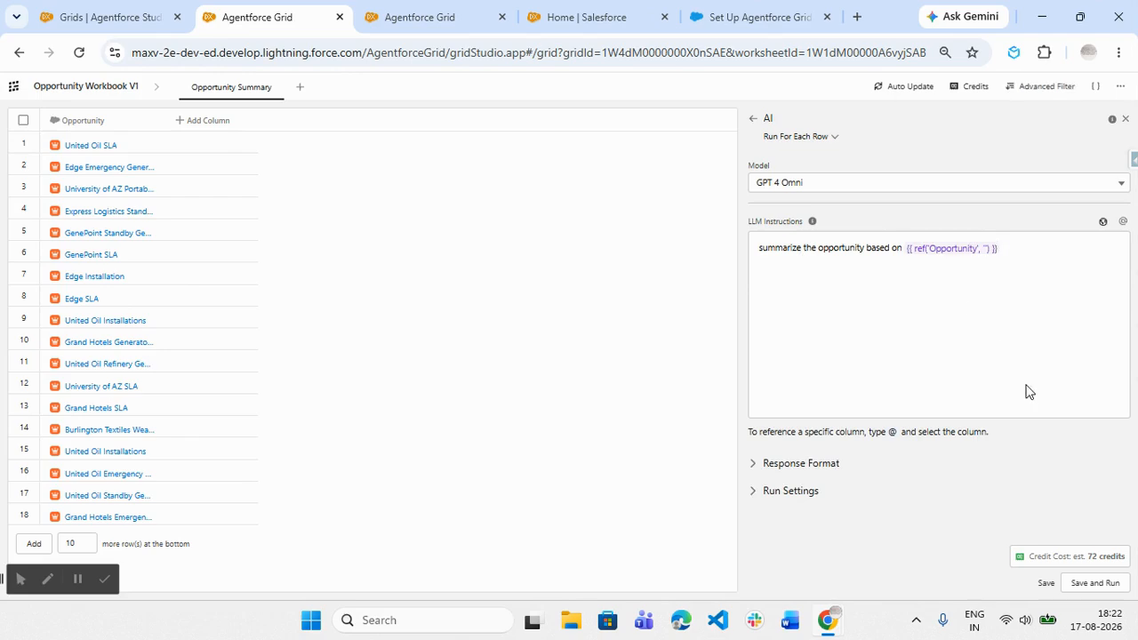
left_click(1076, 585)
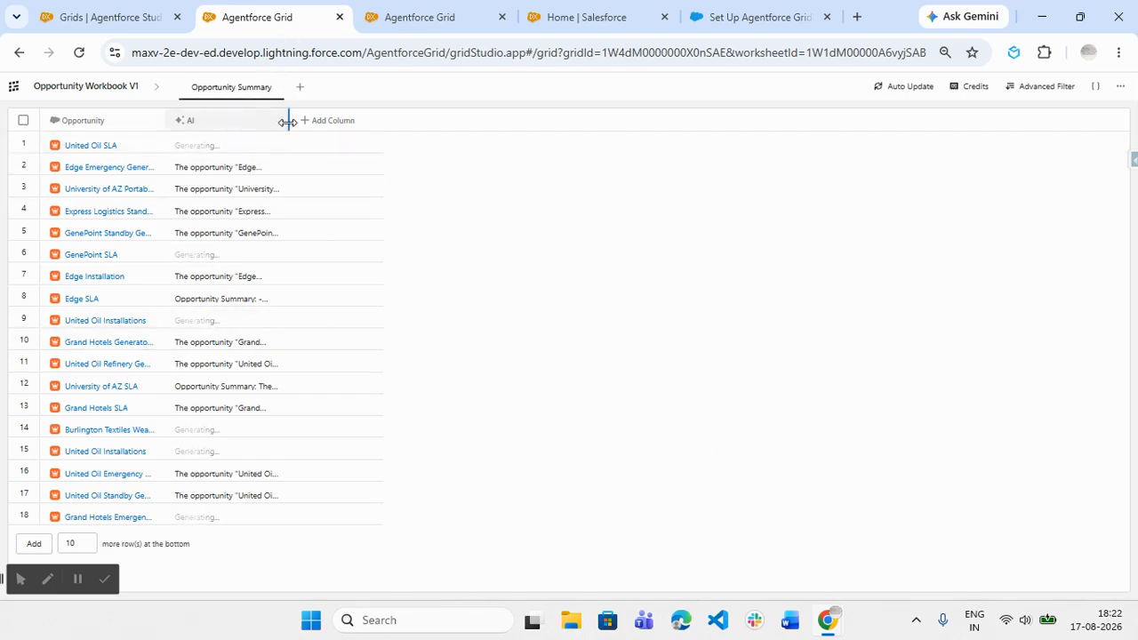
left_click_drag(286, 123, 569, 146)
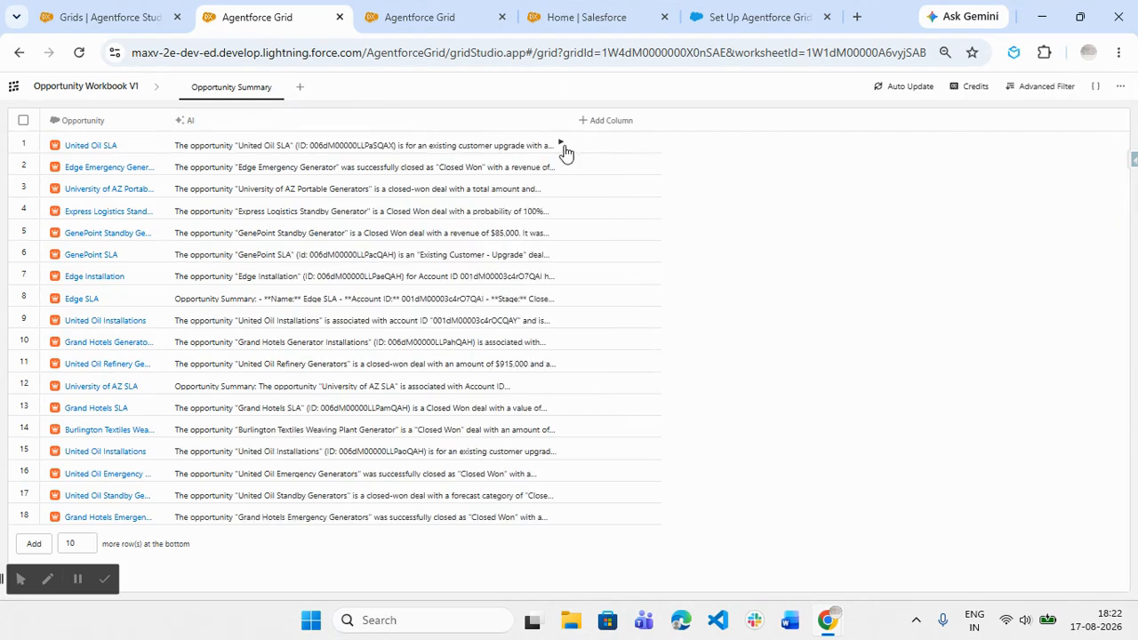
- Try to rename the AI column to "Opportunity Summary"
left_click(204, 120)
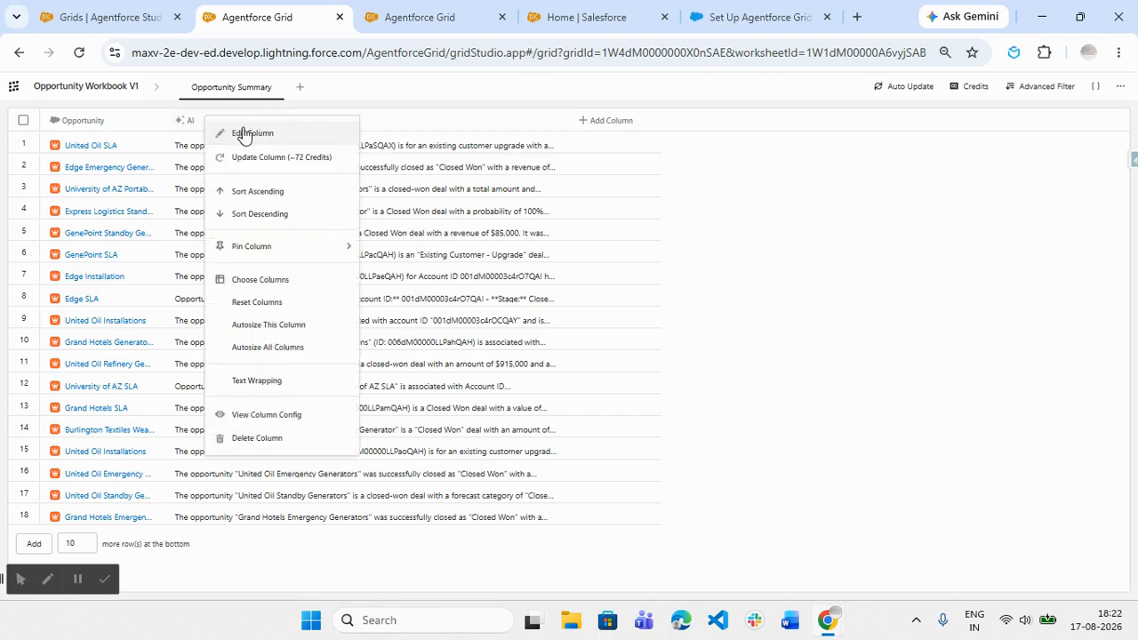
left_click(245, 133)
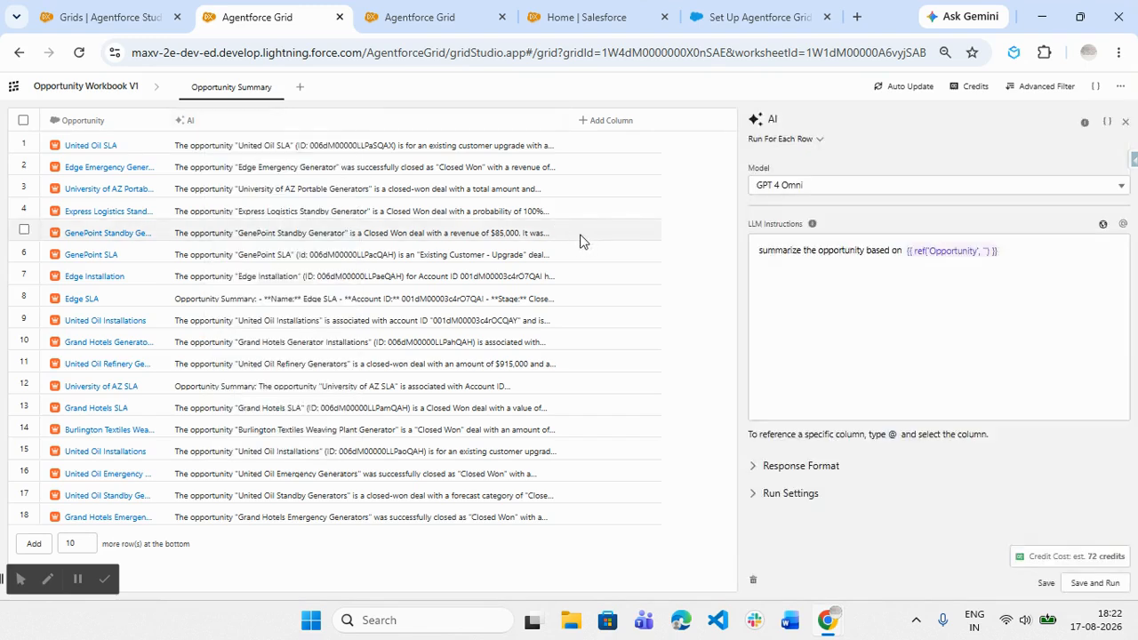
left_click(796, 119)
type("Opportunit")
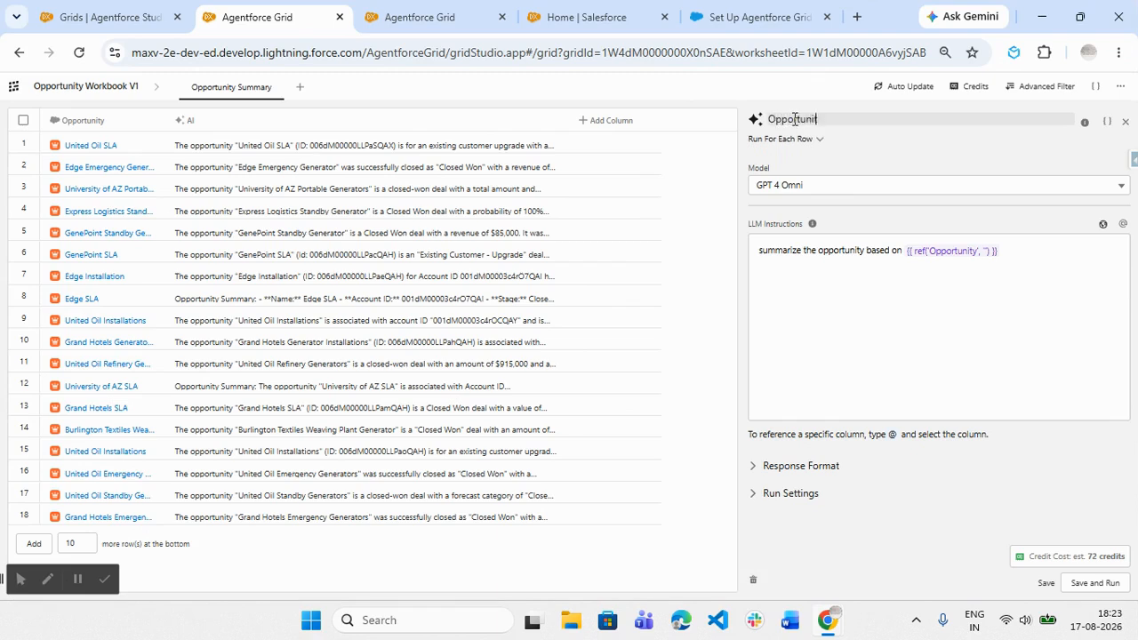
type("y Summary")
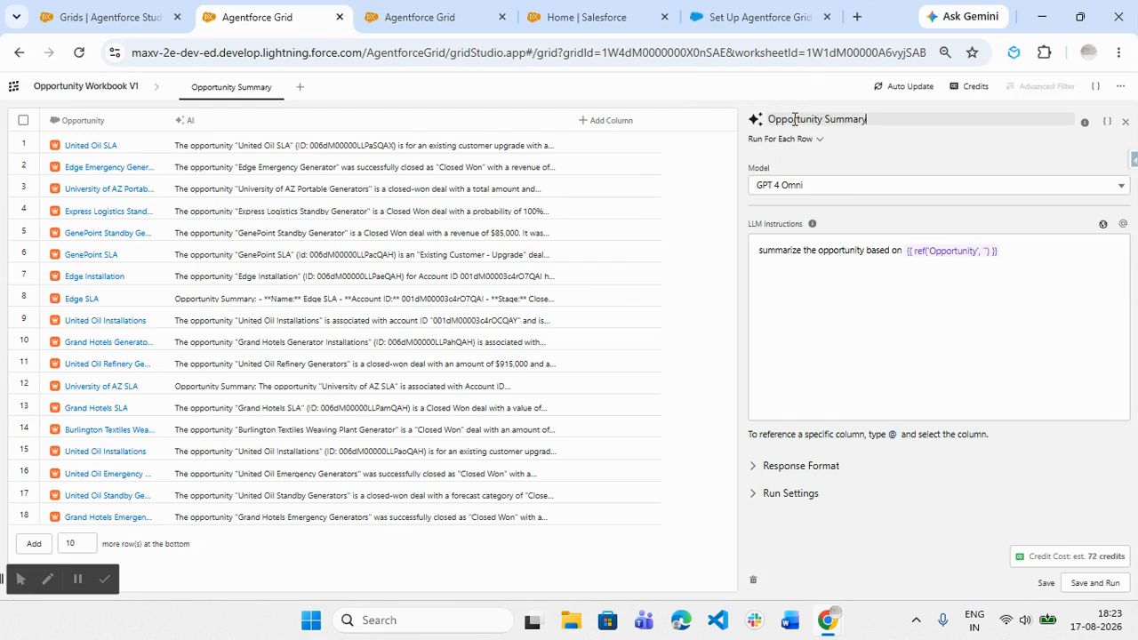
left_click(900, 163)
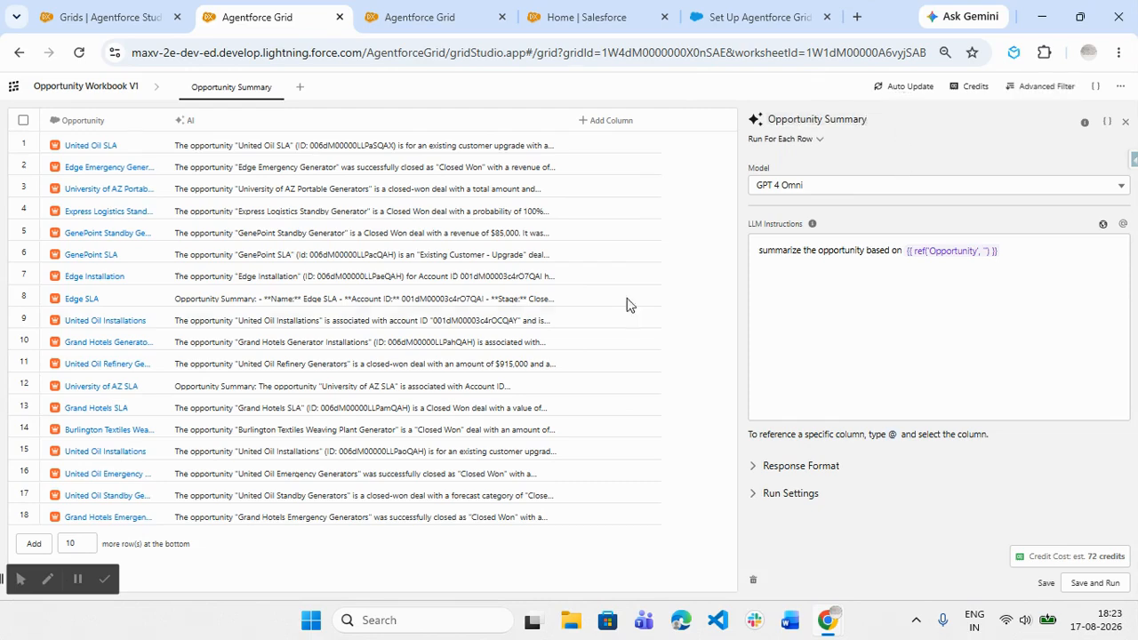
left_click(1124, 122)
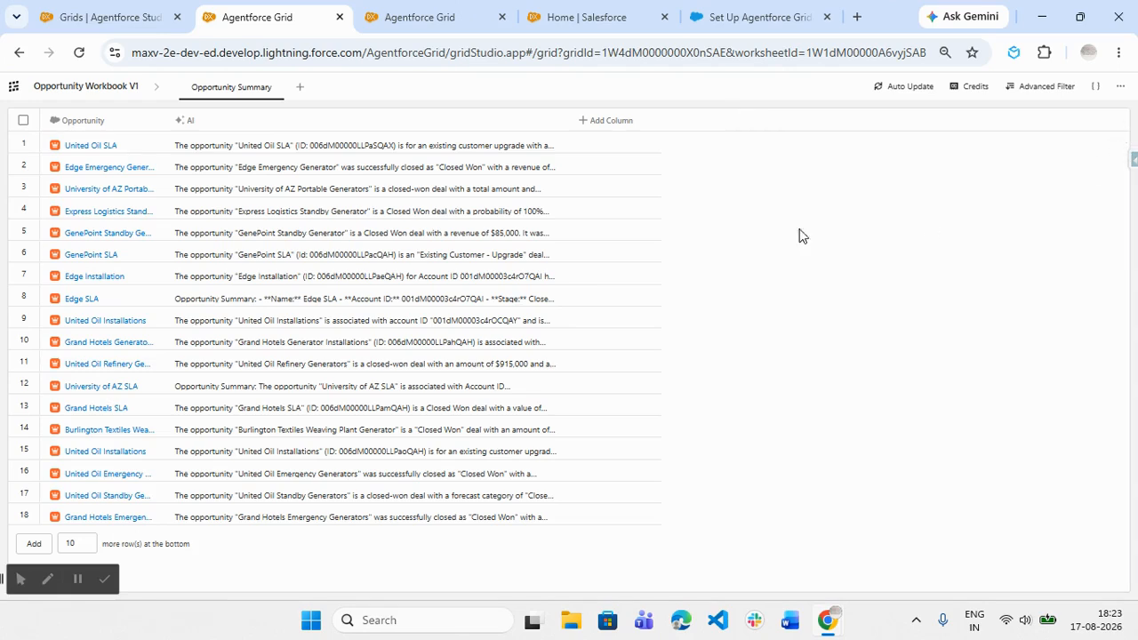
- Turn on text wrapping for the AI column and widen it to read the generated summaries
right_click(430, 120)
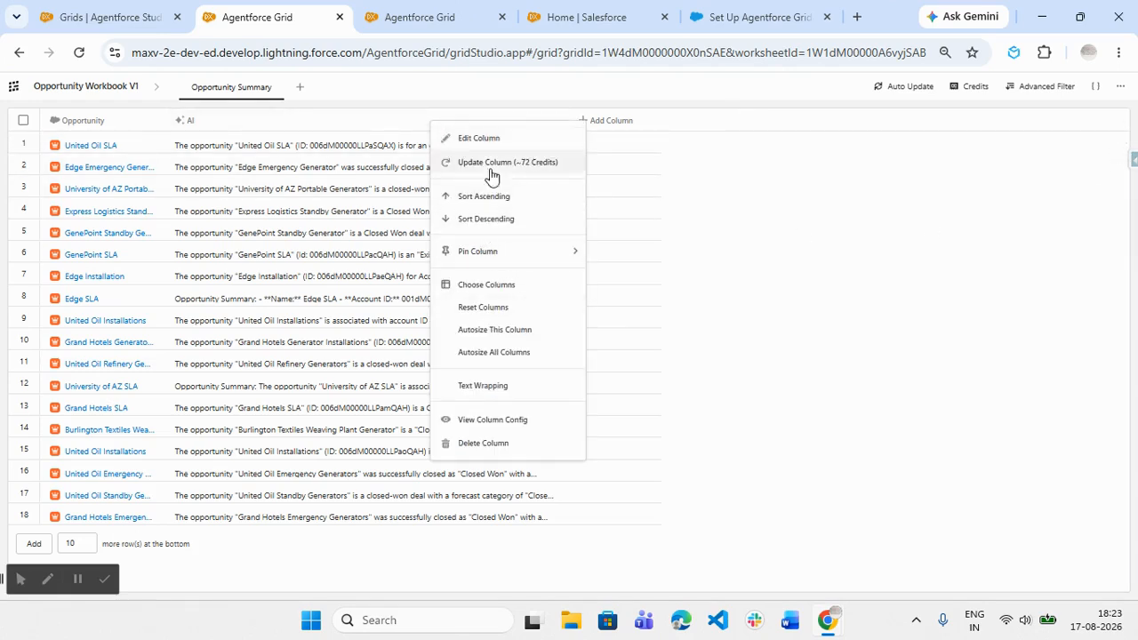
left_click(512, 392)
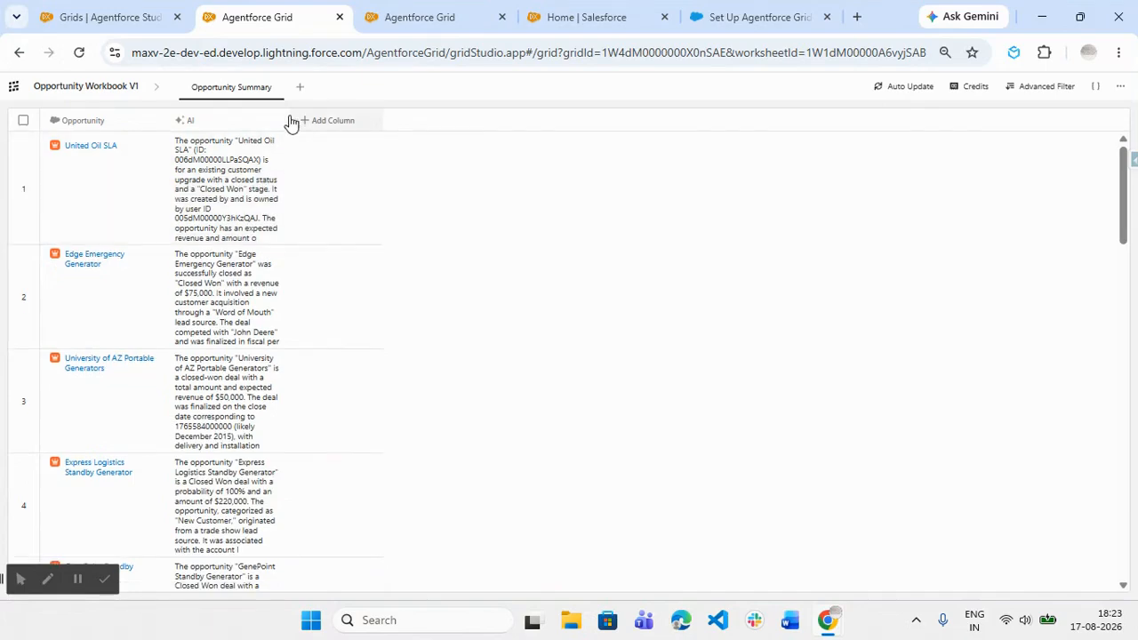
left_click_drag(290, 120, 523, 145)
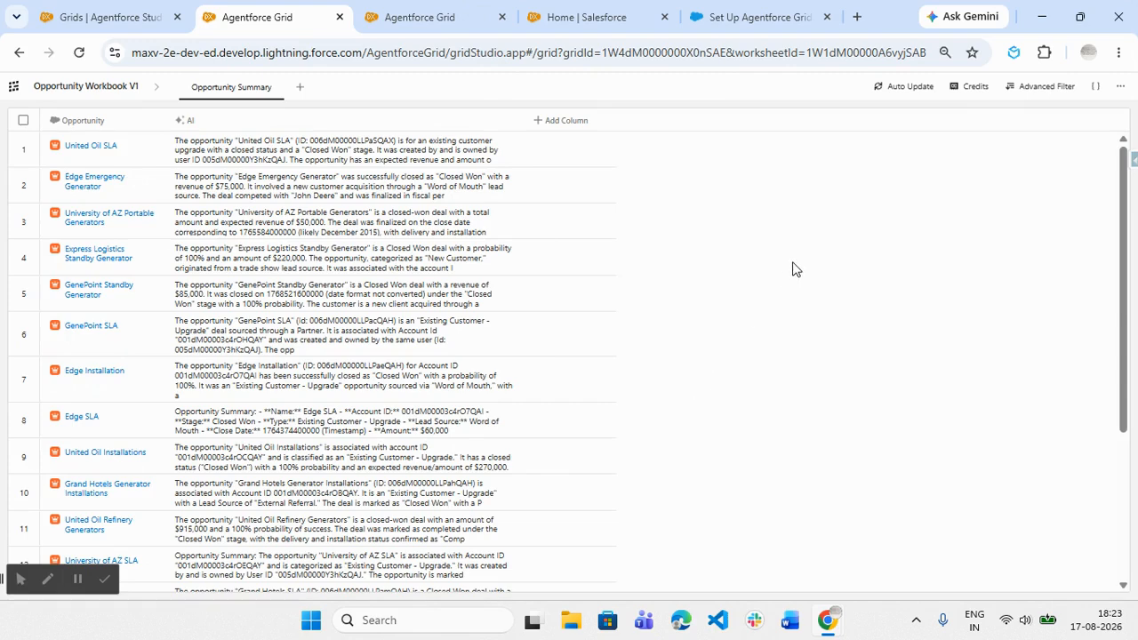
scroll(794, 269, "down", 3)
scroll(794, 268, "up", 3)
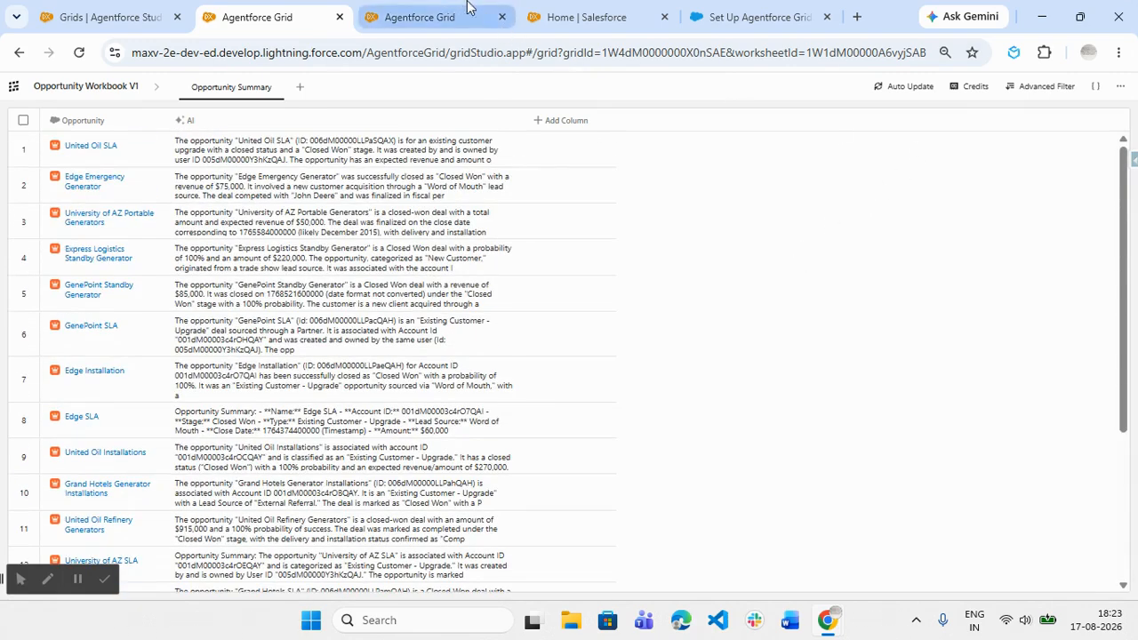
- In Salesforce Setup, open the Opportunity object's Fields & Relationships and start a new custom field
left_click(559, 13)
left_click(220, 172)
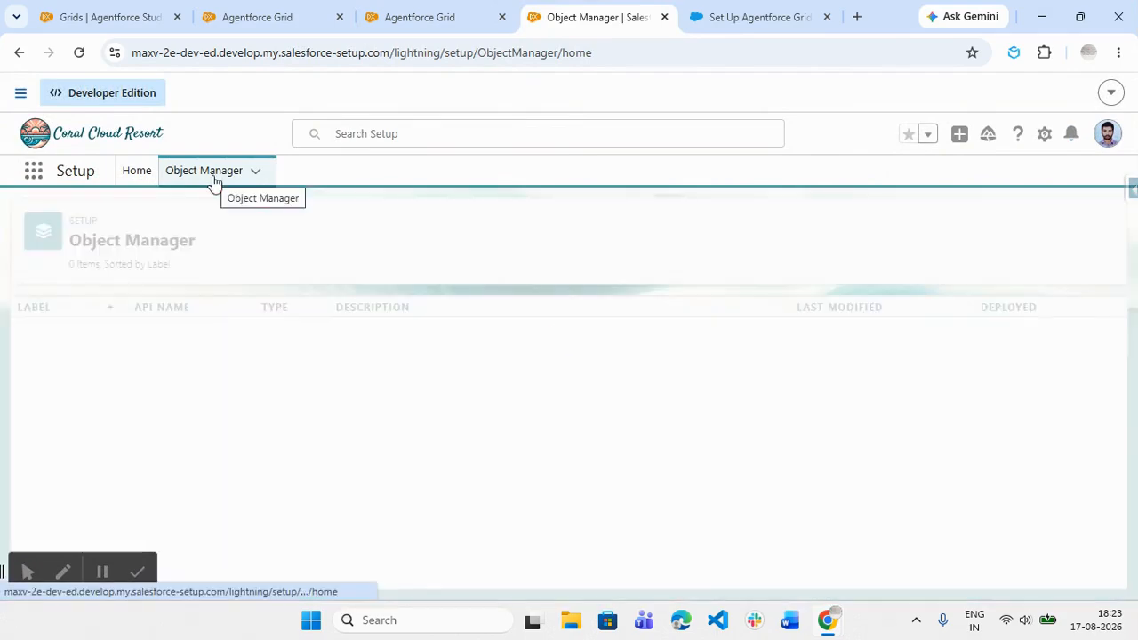
left_click(855, 232)
type("oppor")
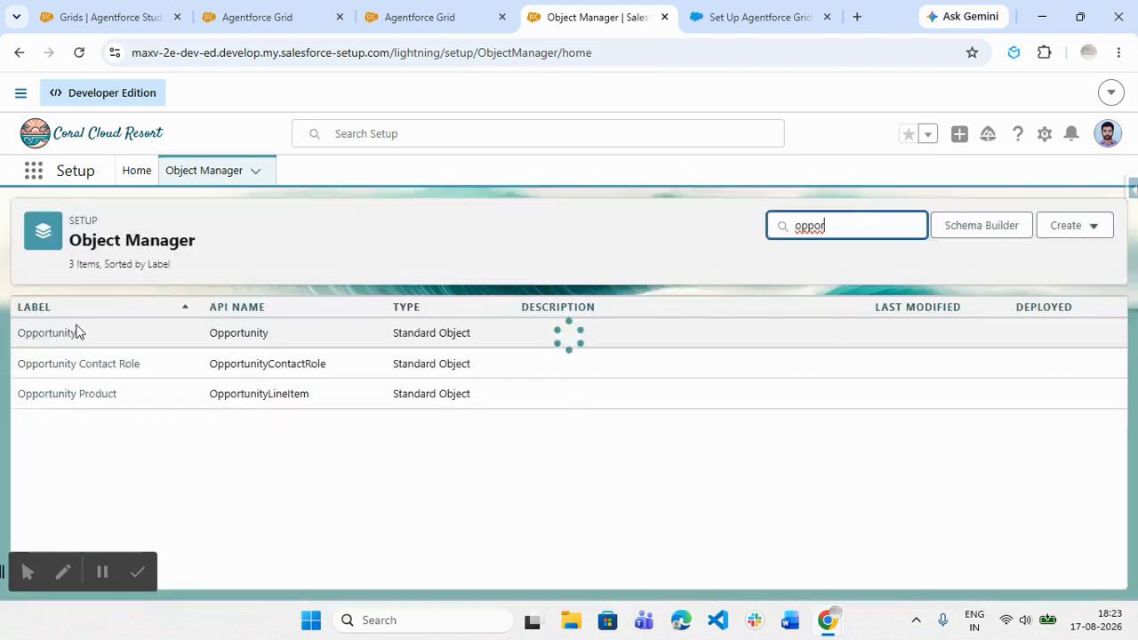
left_click(61, 335)
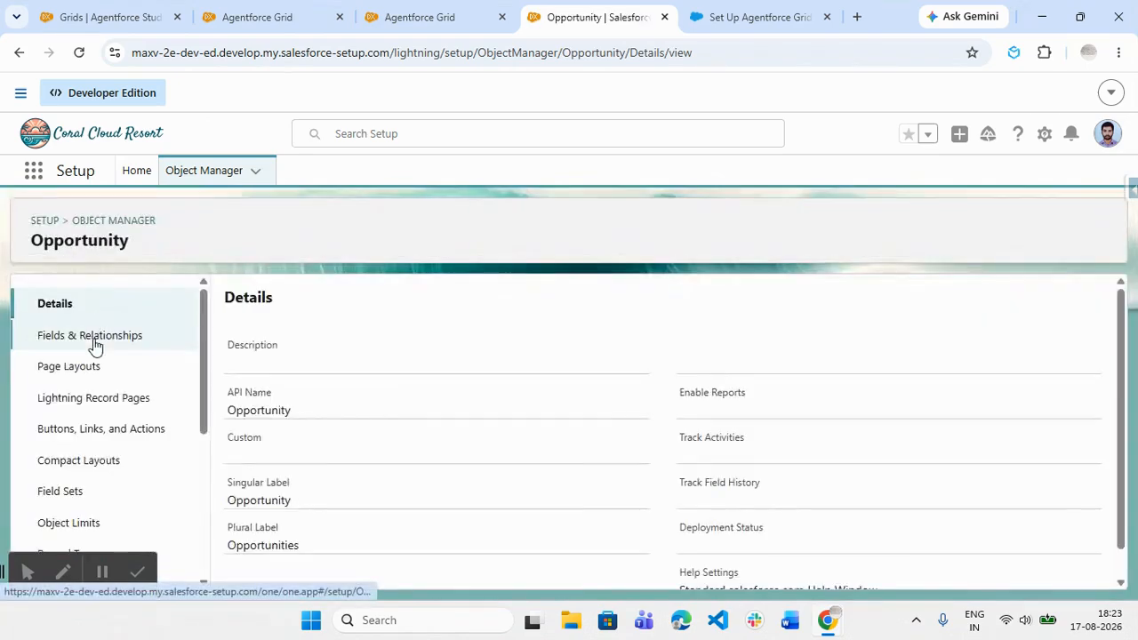
left_click(94, 336)
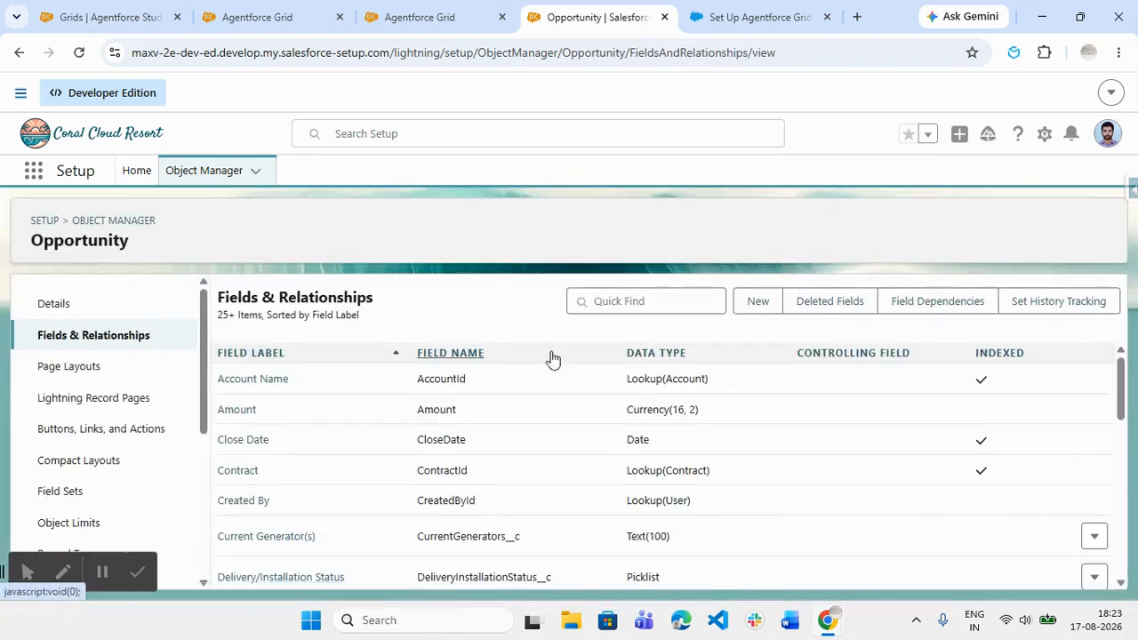
left_click(749, 308)
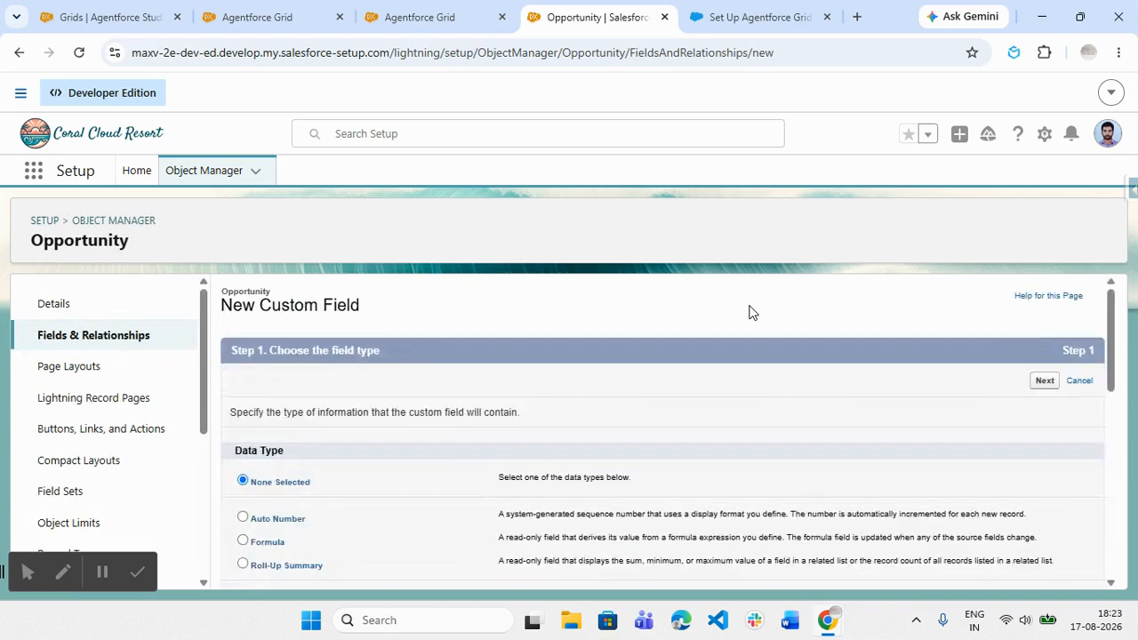
- Choose Text Area (Rich) as the new custom field's data type and continue to its details
scroll(478, 428, "down", 6)
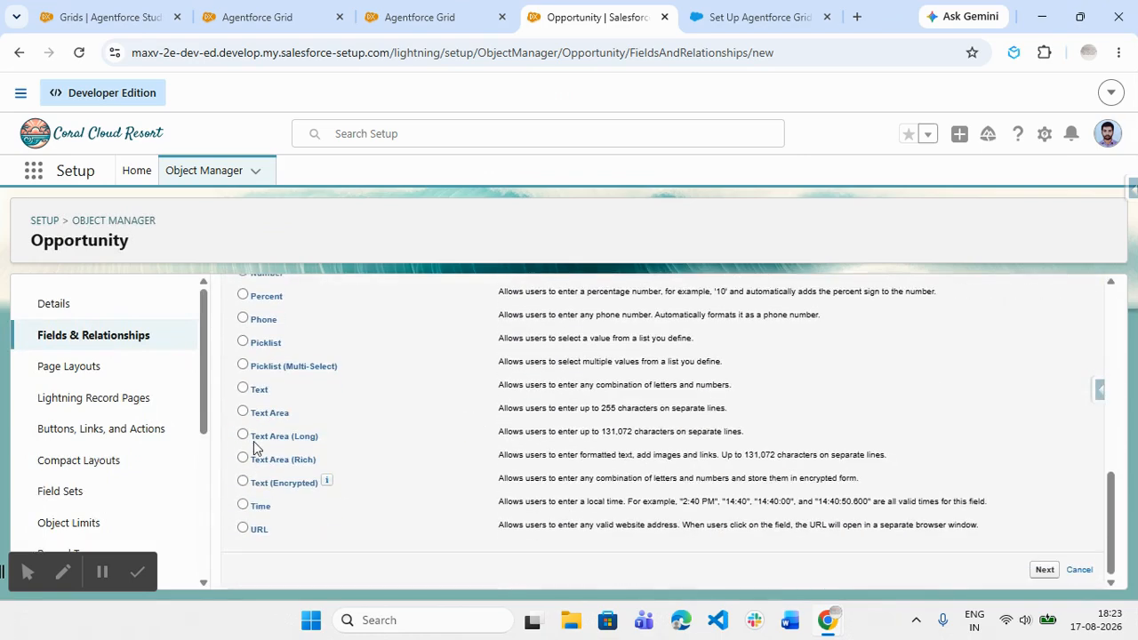
left_click(294, 460)
left_click(1042, 569)
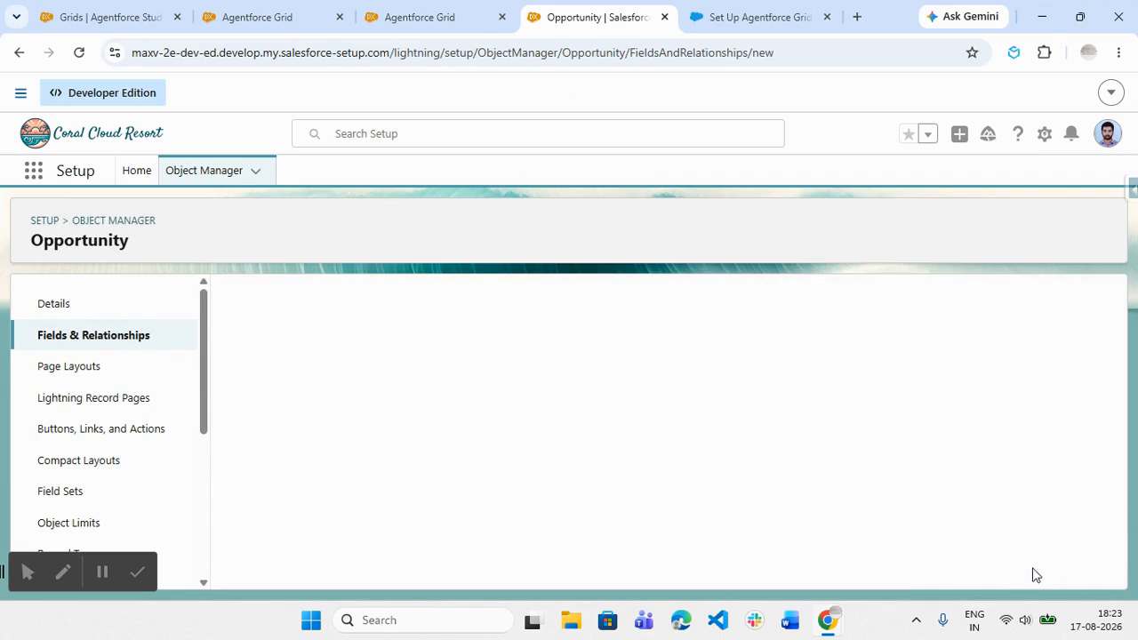
- Set the rich text field's length to 130,768 and its label to "Opportunity Summary"
scroll(471, 429, "down", 1)
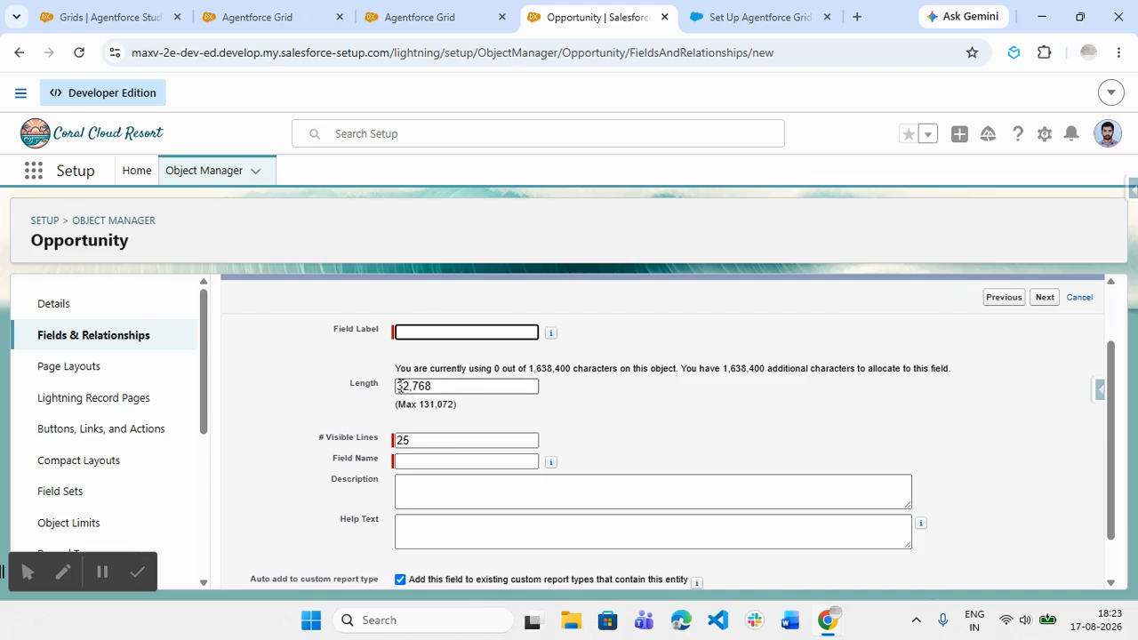
left_click(409, 389)
key("BackSpace")
key("BackSpace")
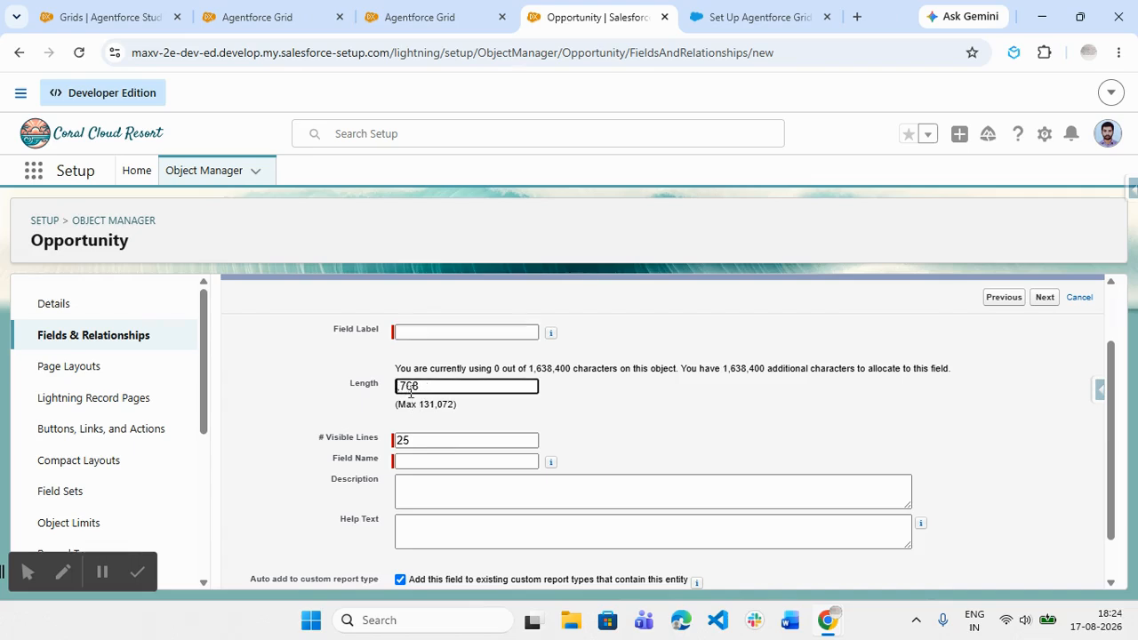
type("130")
left_click(410, 336)
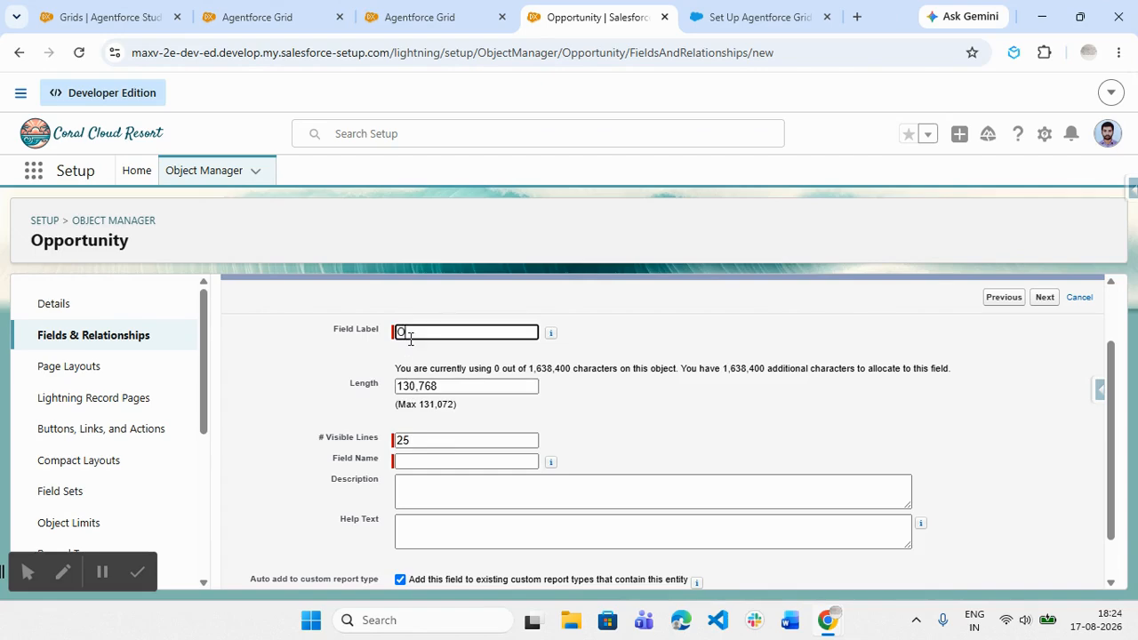
type("Opportunity Summary")
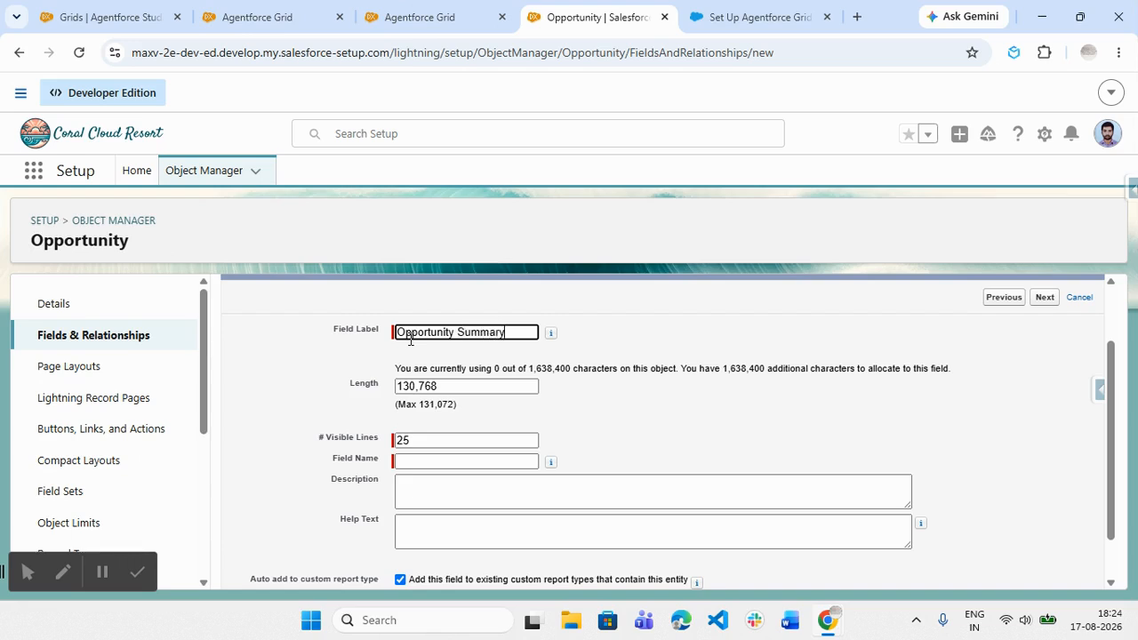
left_click(690, 404)
- Accept the default field-level security and page layouts, and save the Opportunity Summary field
left_click(1044, 302)
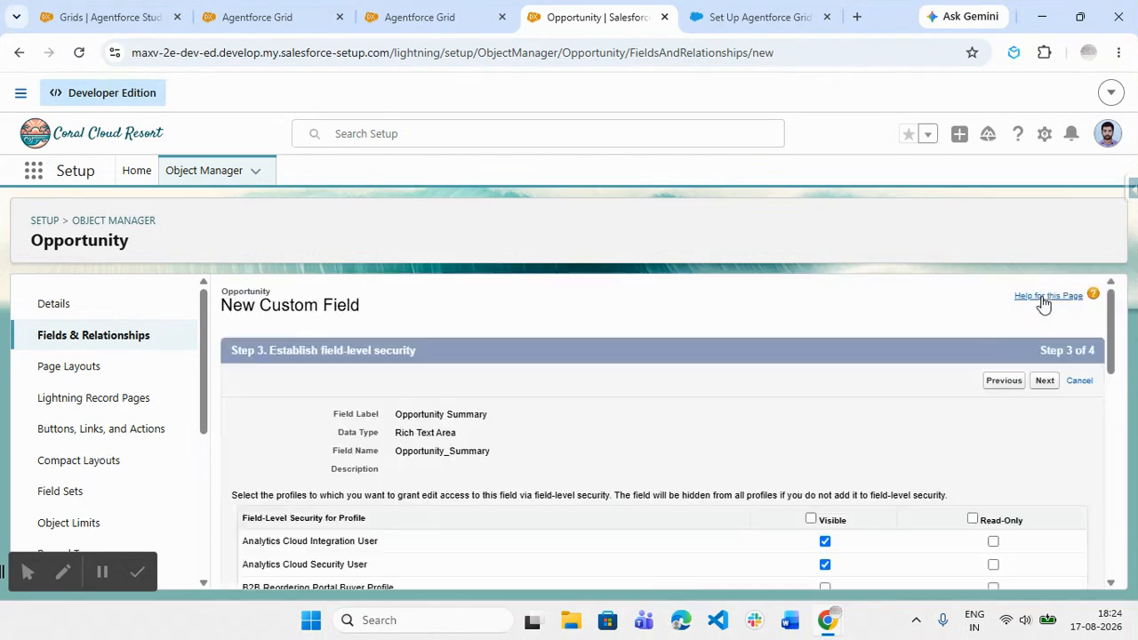
left_click(1043, 380)
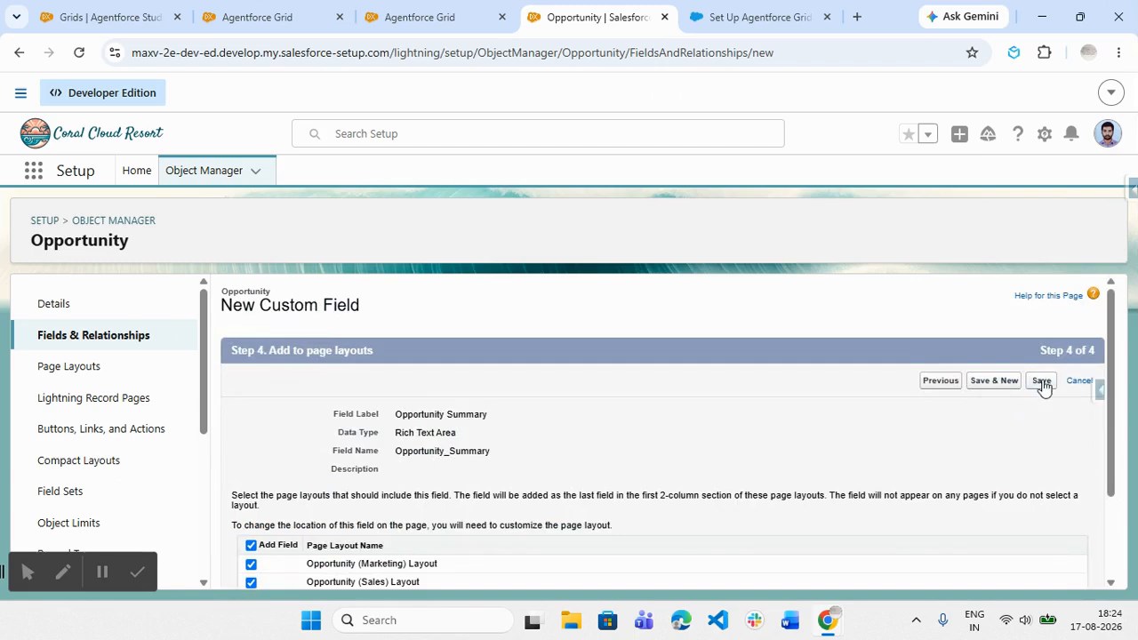
left_click(1041, 382)
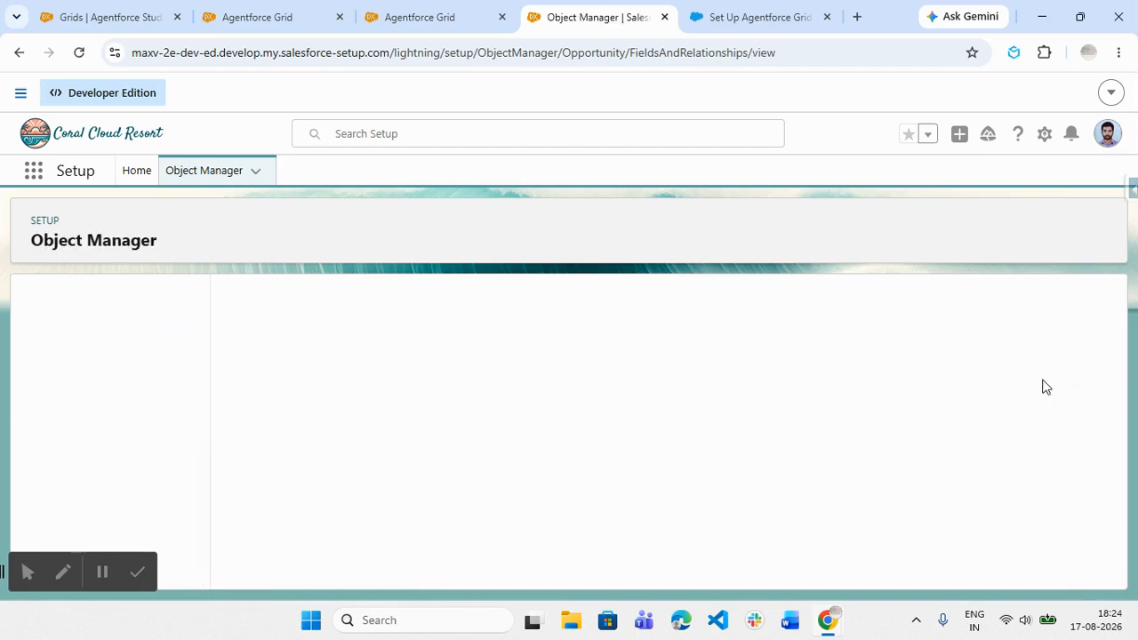
- Open the Edge Emergency Generator record from the worksheet, check its details for the Opportunity Summary field, and return to the worksheet
left_click(133, 14)
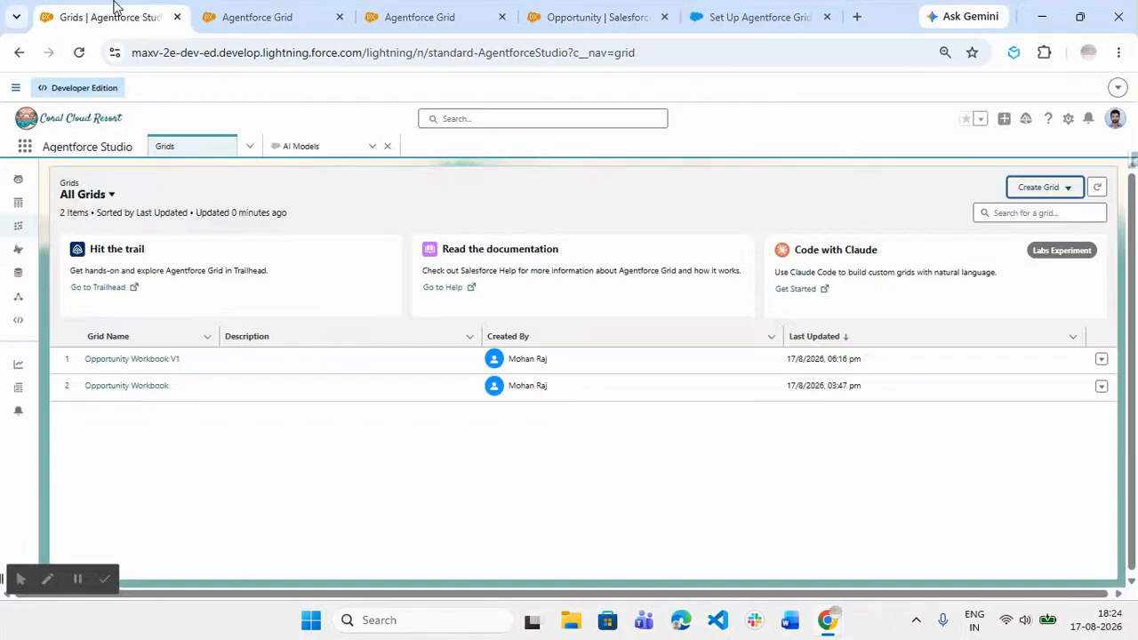
left_click(258, 17)
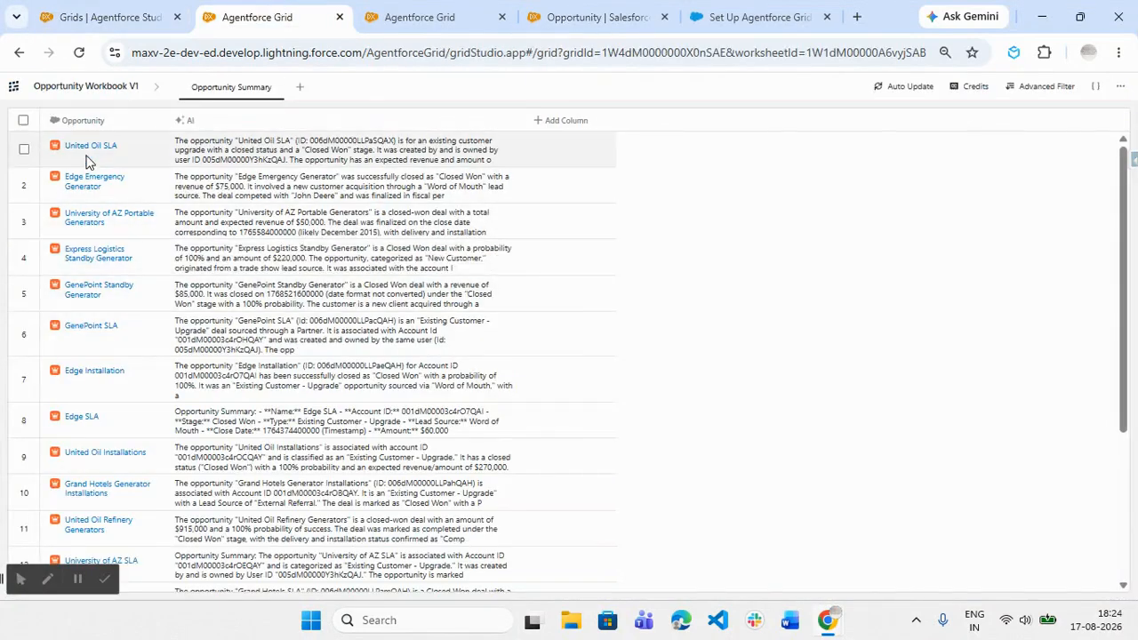
left_click(96, 181)
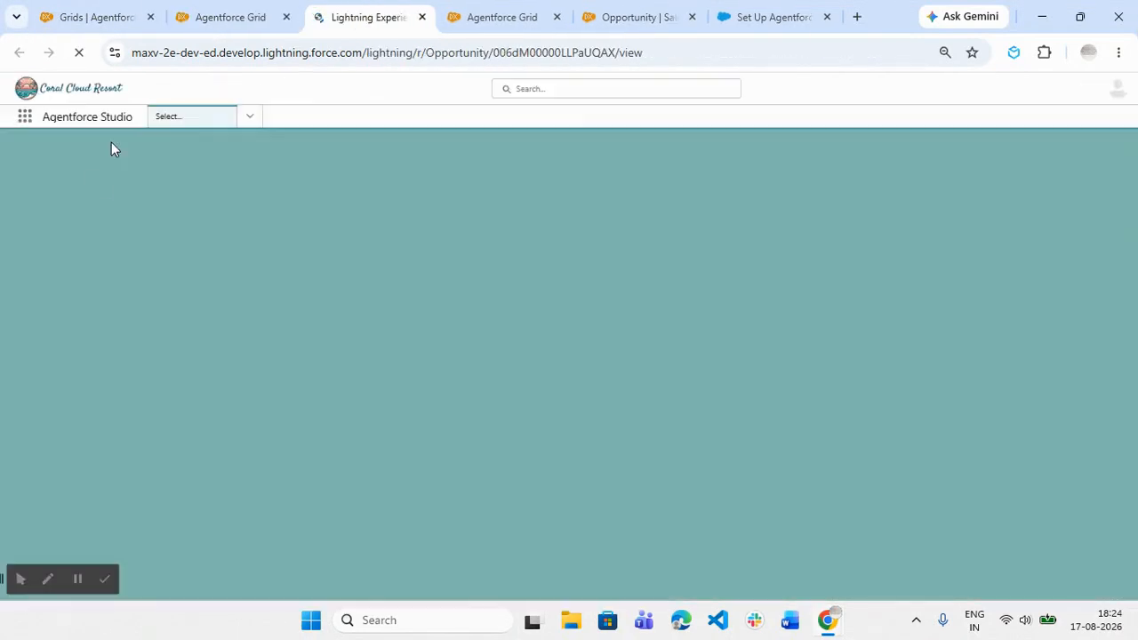
left_click(230, 17)
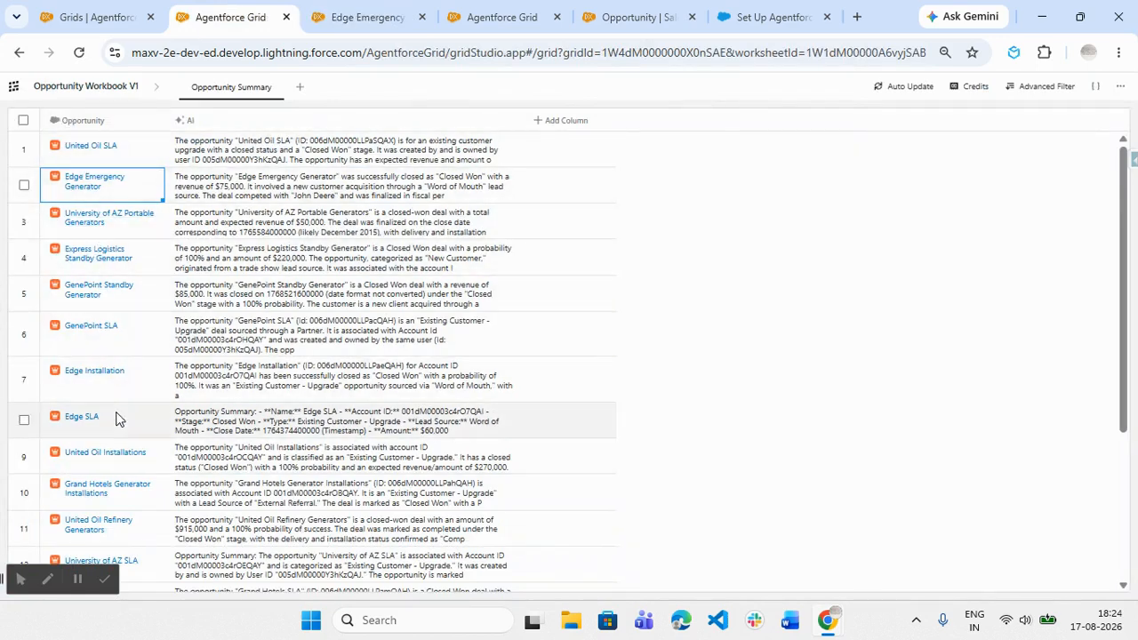
left_click(351, 15)
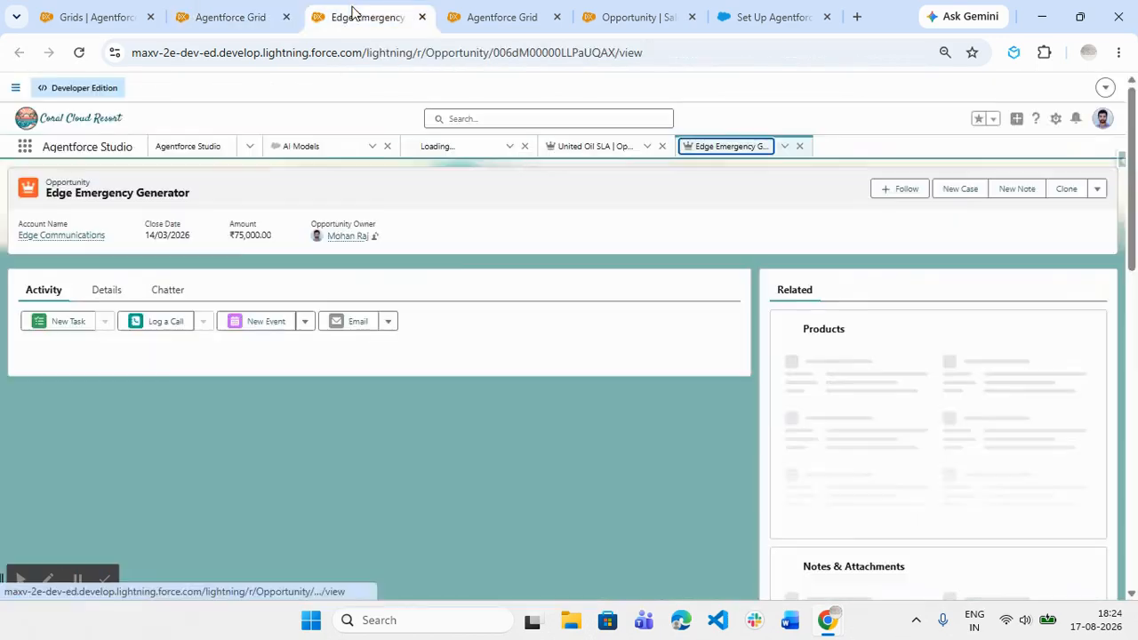
left_click(109, 290)
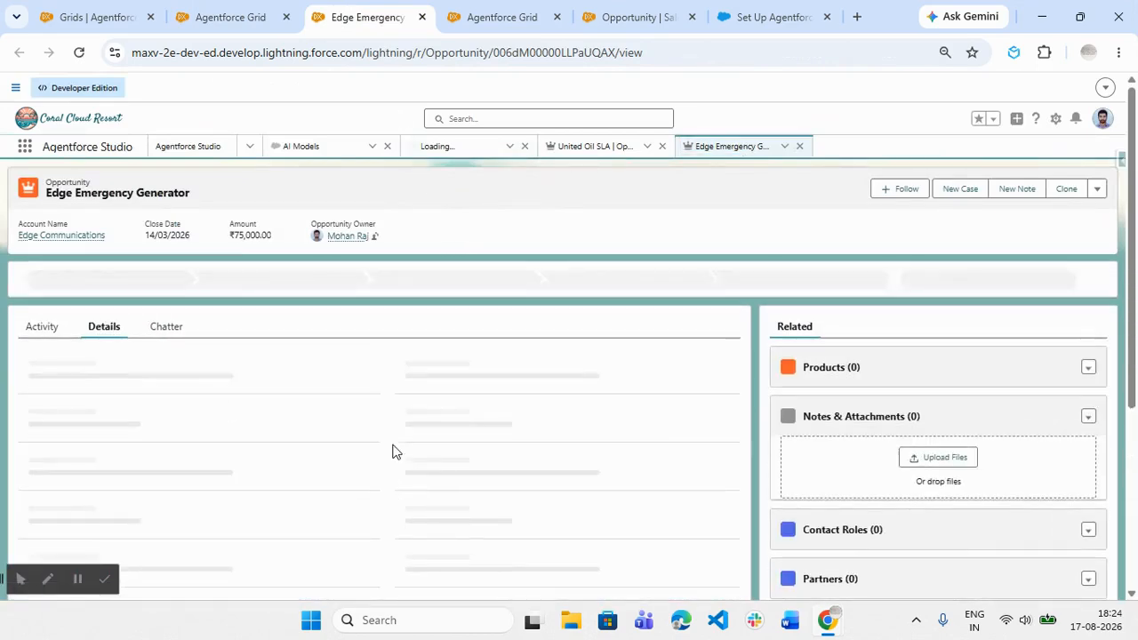
scroll(394, 444, "down", 3)
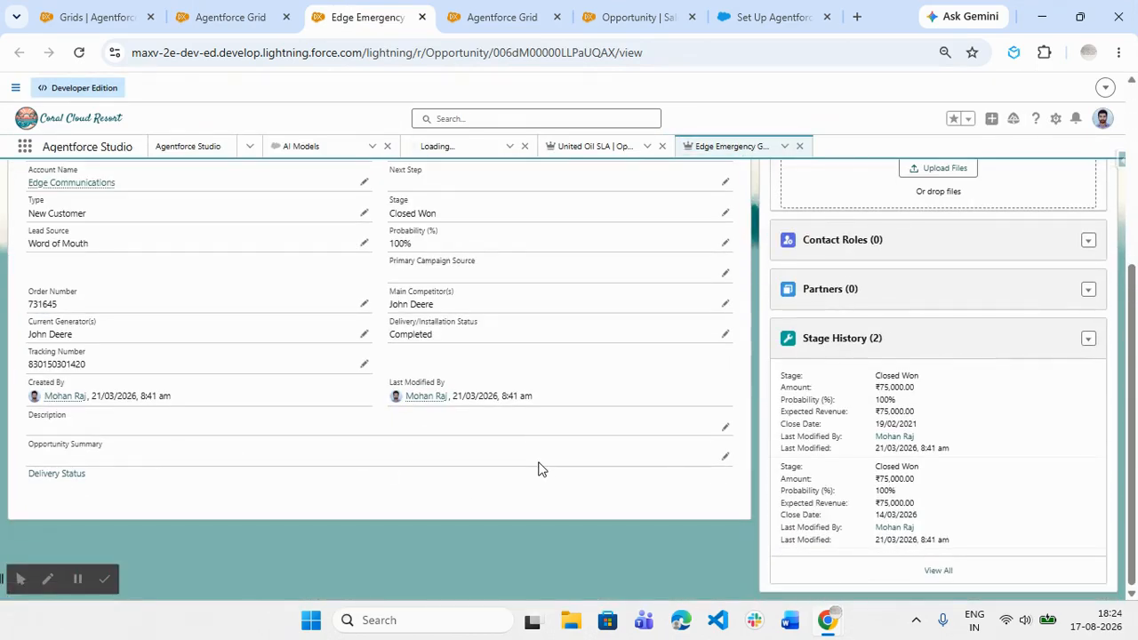
left_click(224, 18)
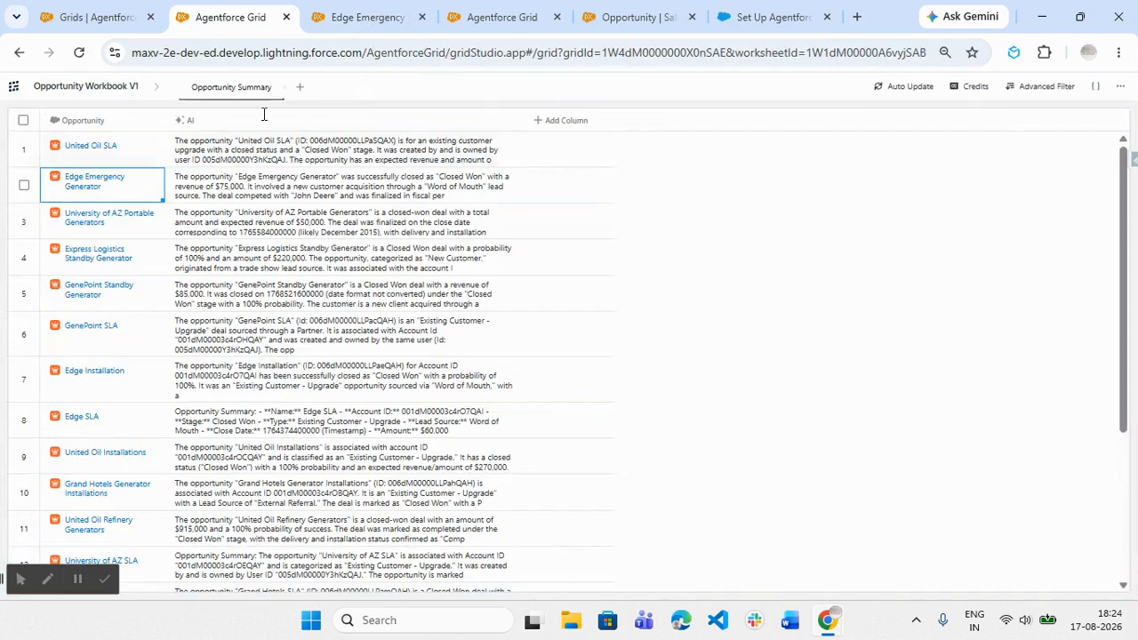
left_click(563, 120)
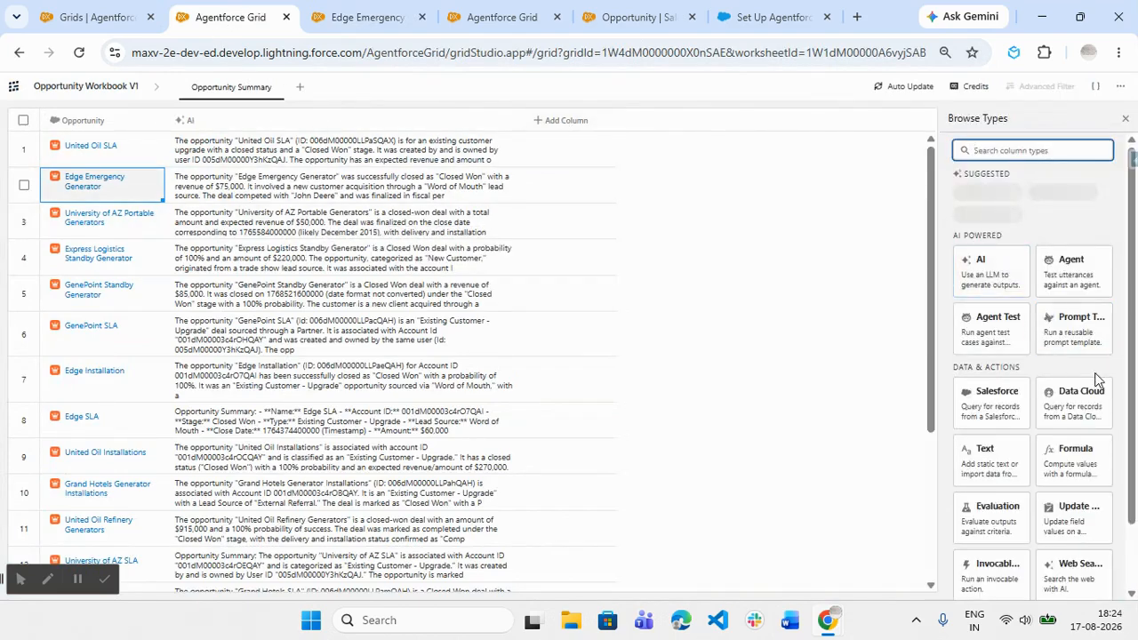
scroll(1095, 382, "down", 2)
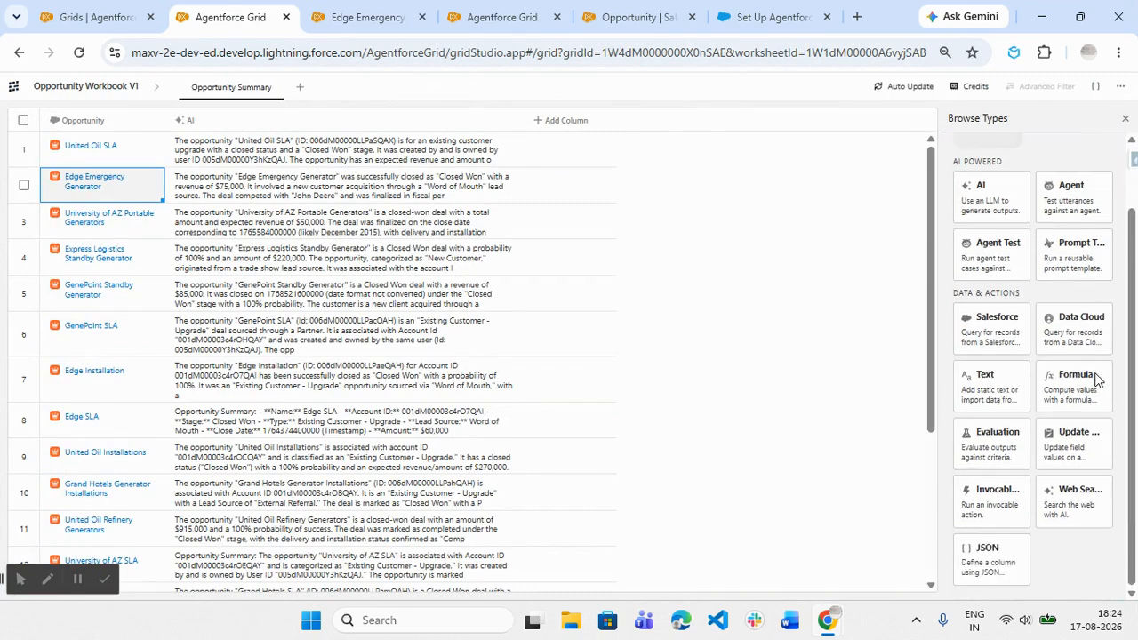
left_click(1080, 449)
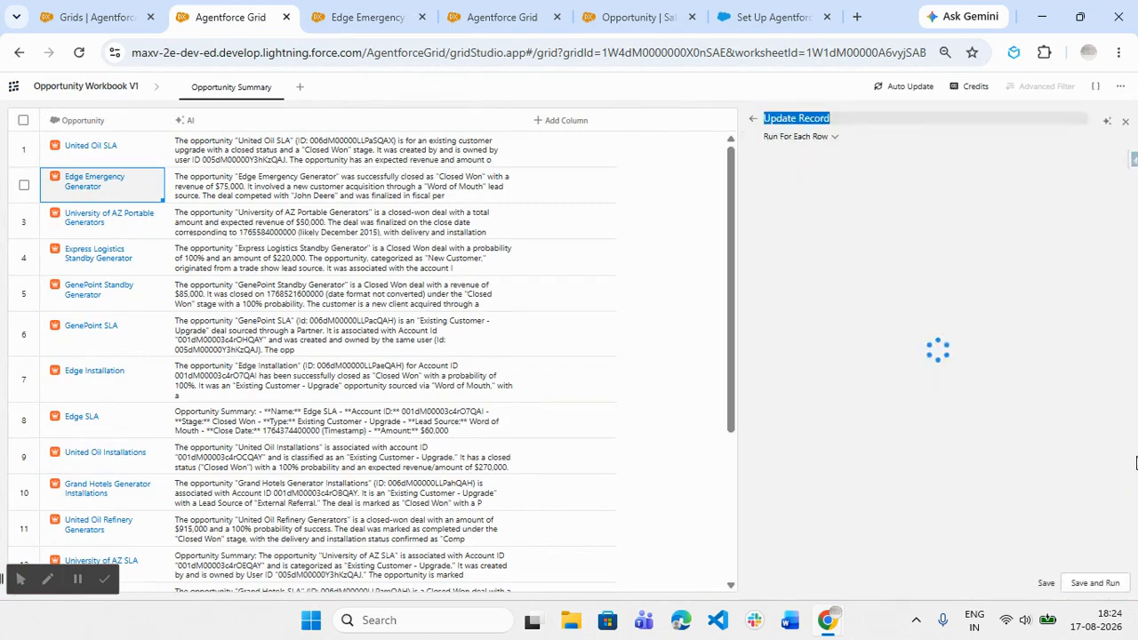
left_click(833, 266)
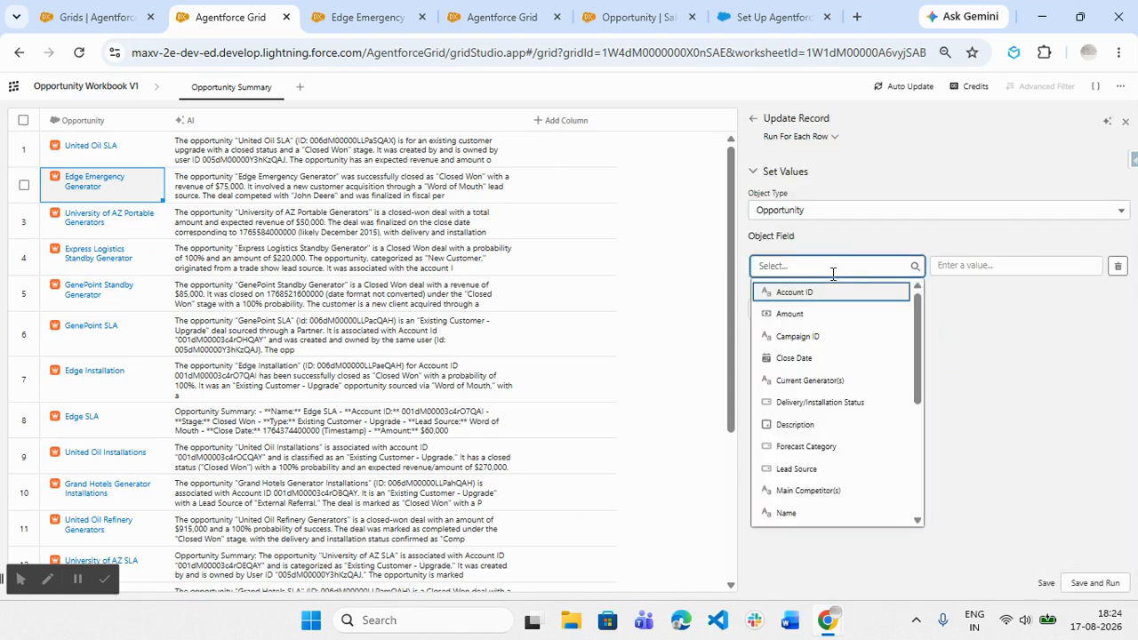
type("su")
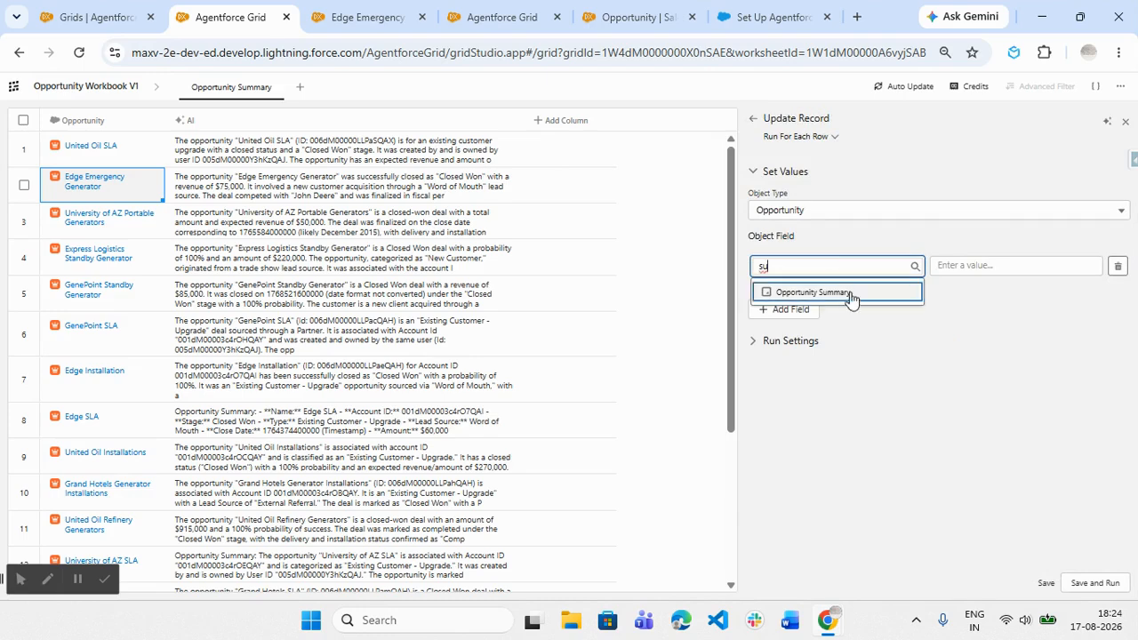
left_click(851, 294)
left_click(988, 264)
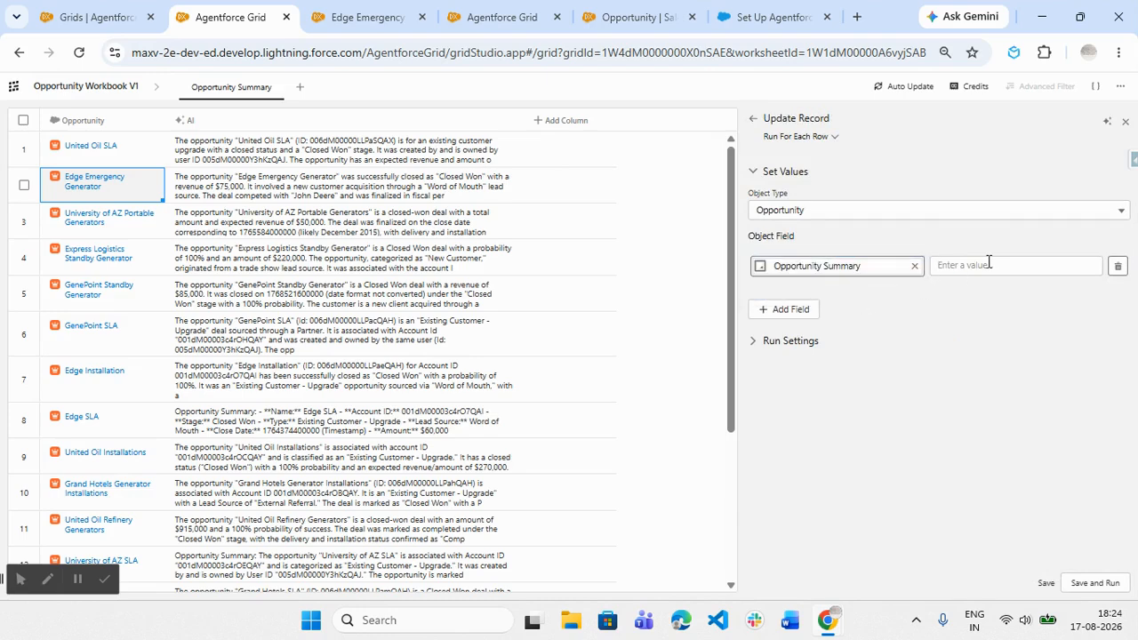
- Rename the AI column to "Opportunity Summary" and save it without running
left_click(219, 130)
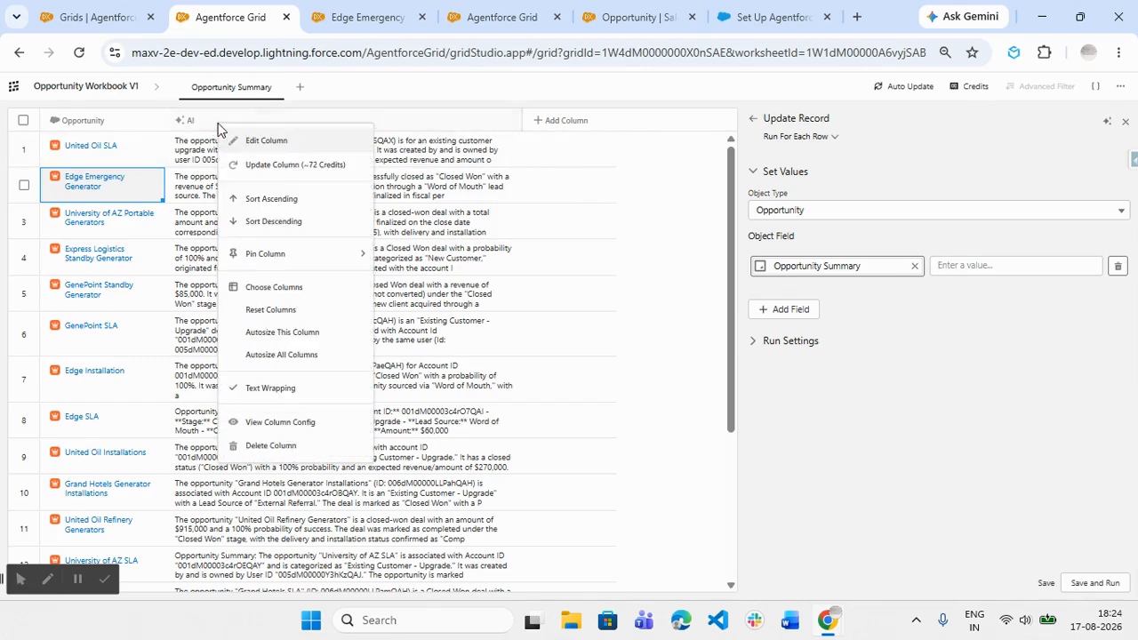
left_click(257, 142)
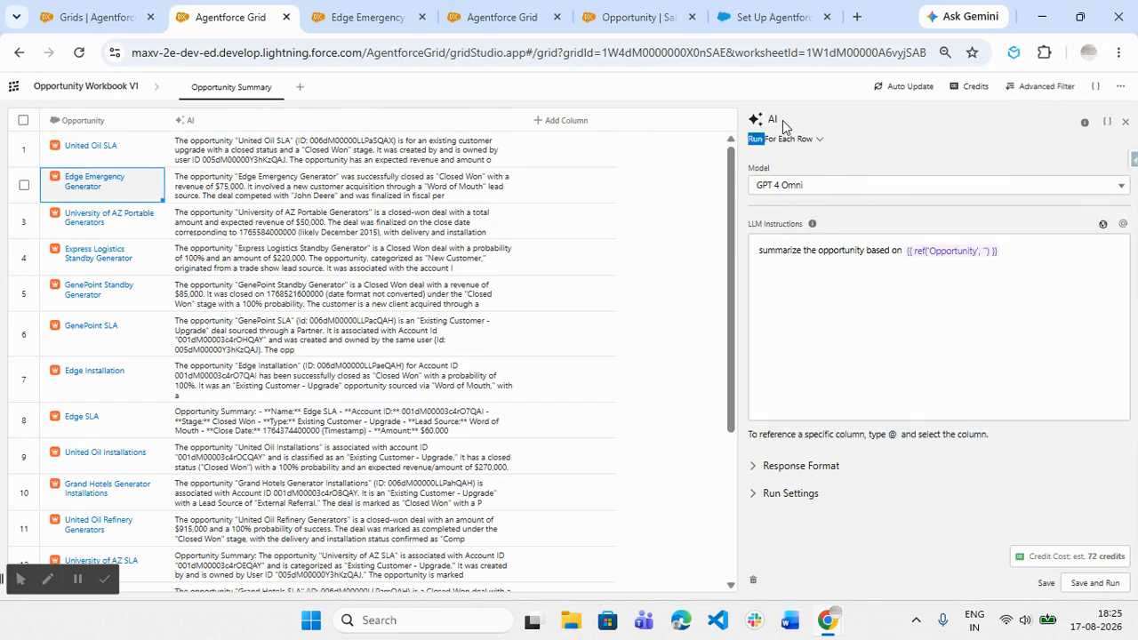
double_click(772, 120)
left_click(770, 120)
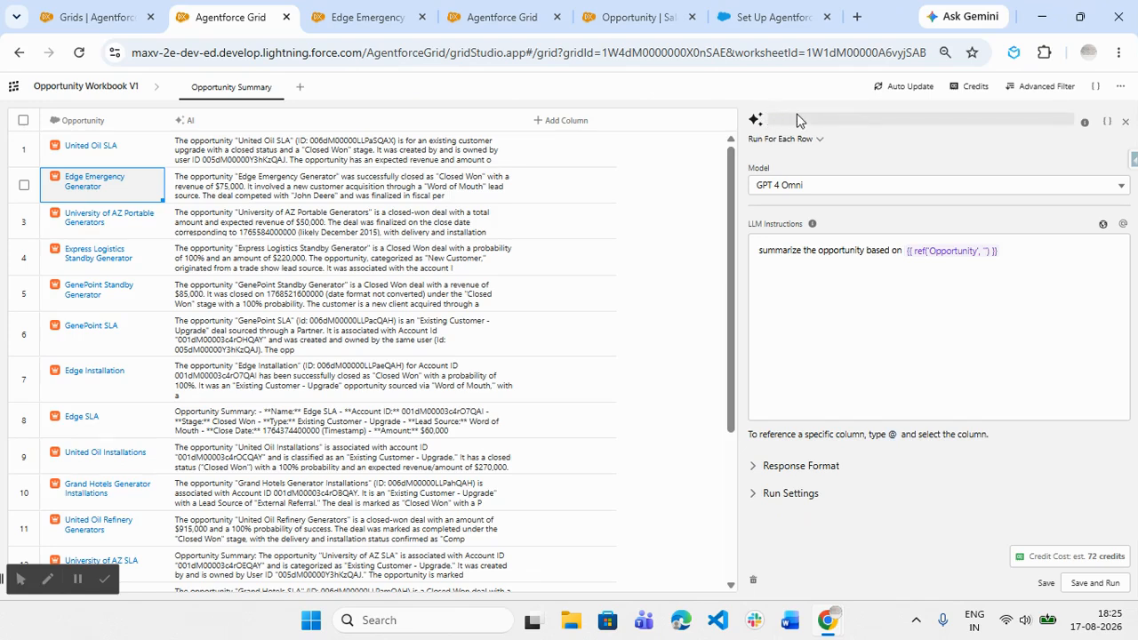
type("Opportunity Summary")
left_click(1046, 584)
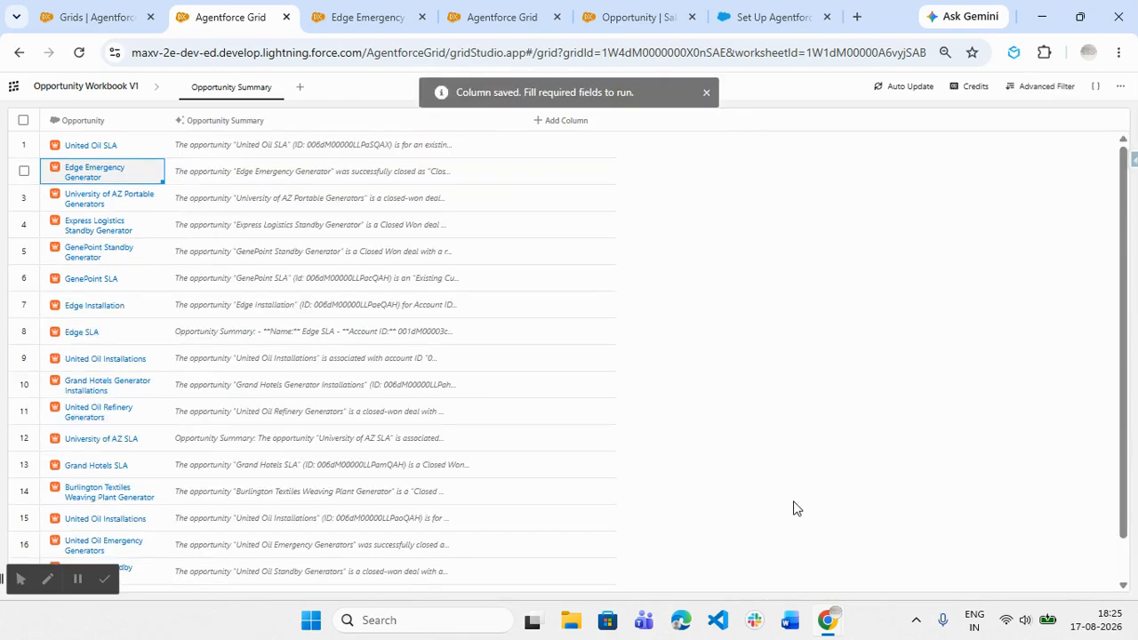
- Add an Update Record column for the Opportunity object and select Opportunity Summary as the field to update
left_click(566, 125)
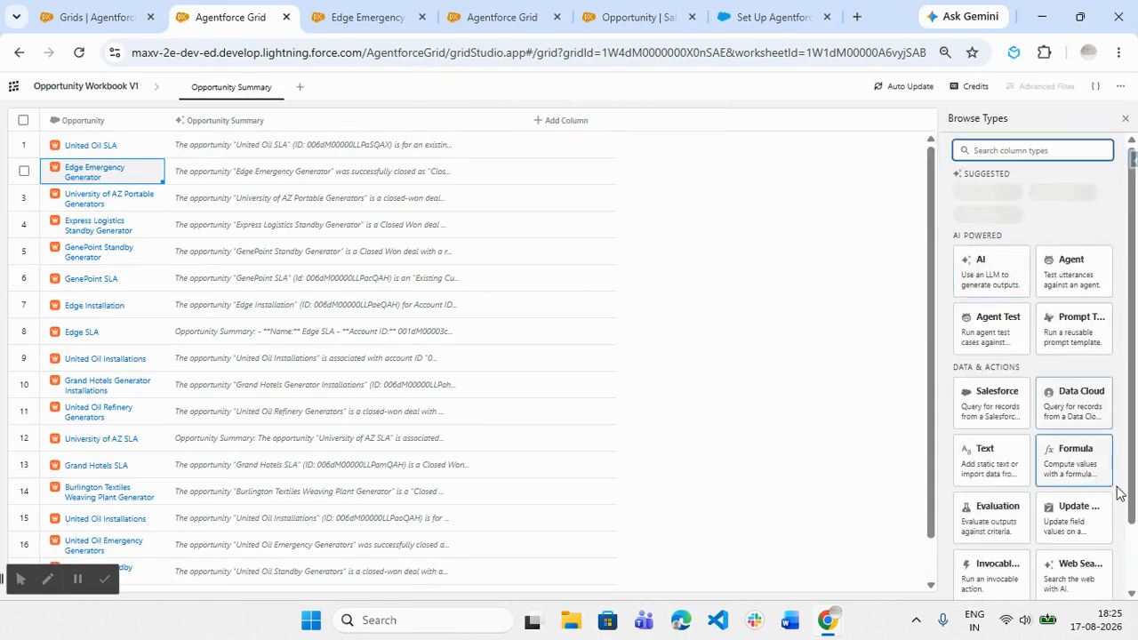
left_click(1093, 522)
left_click(787, 265)
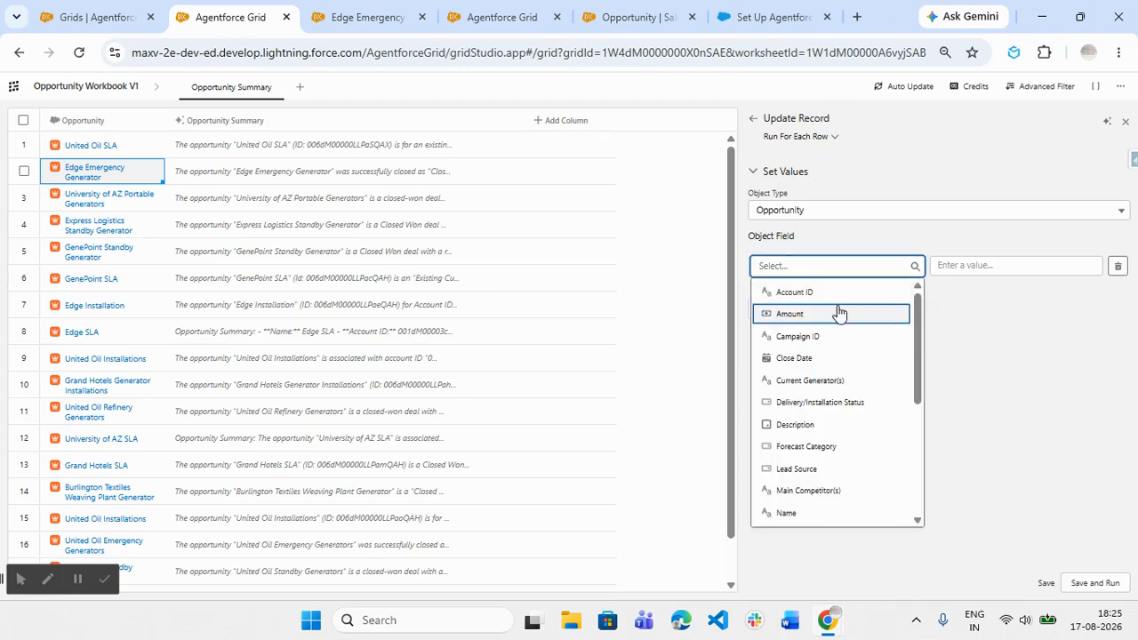
type("su")
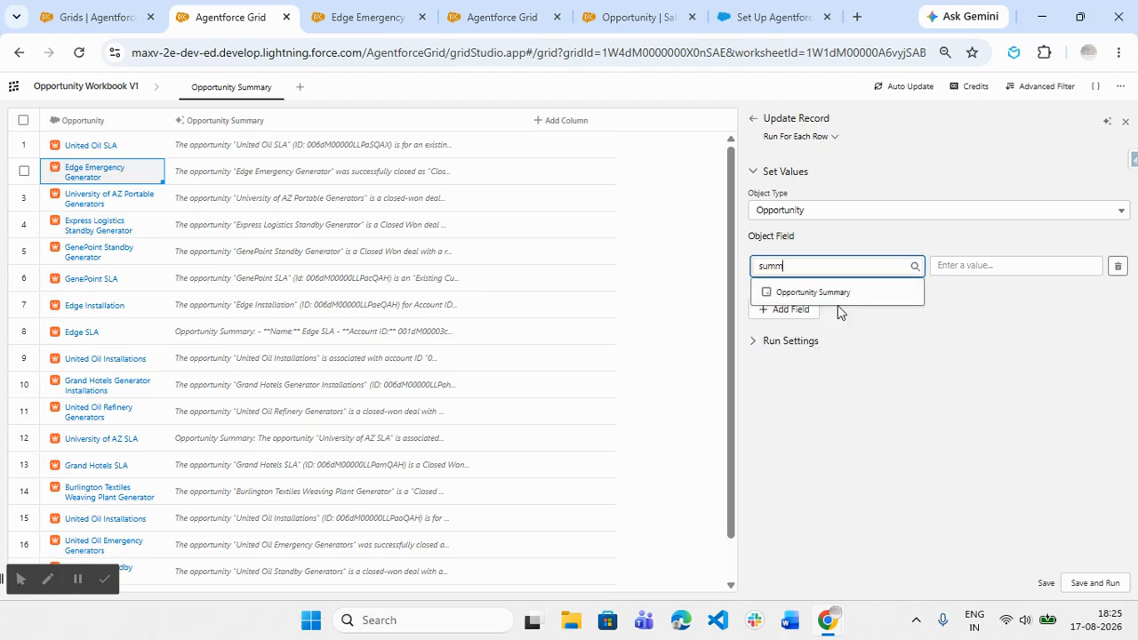
type("mm")
left_click(859, 293)
- Set the update value to a reference to the Opportunity Summary column and review the run settings
left_click(962, 264)
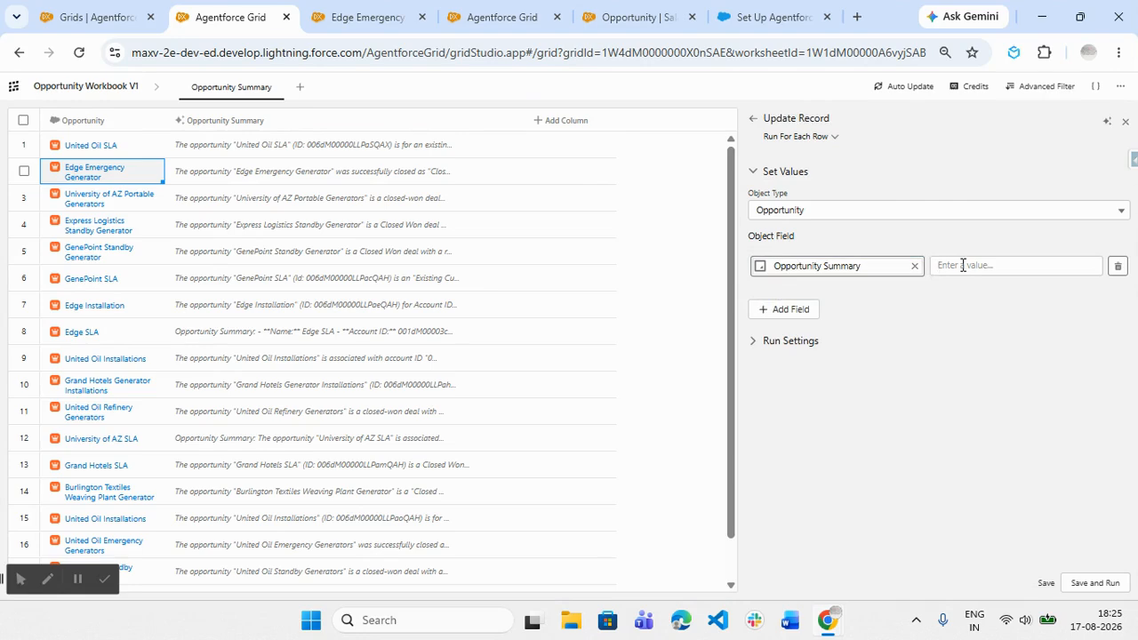
type("@")
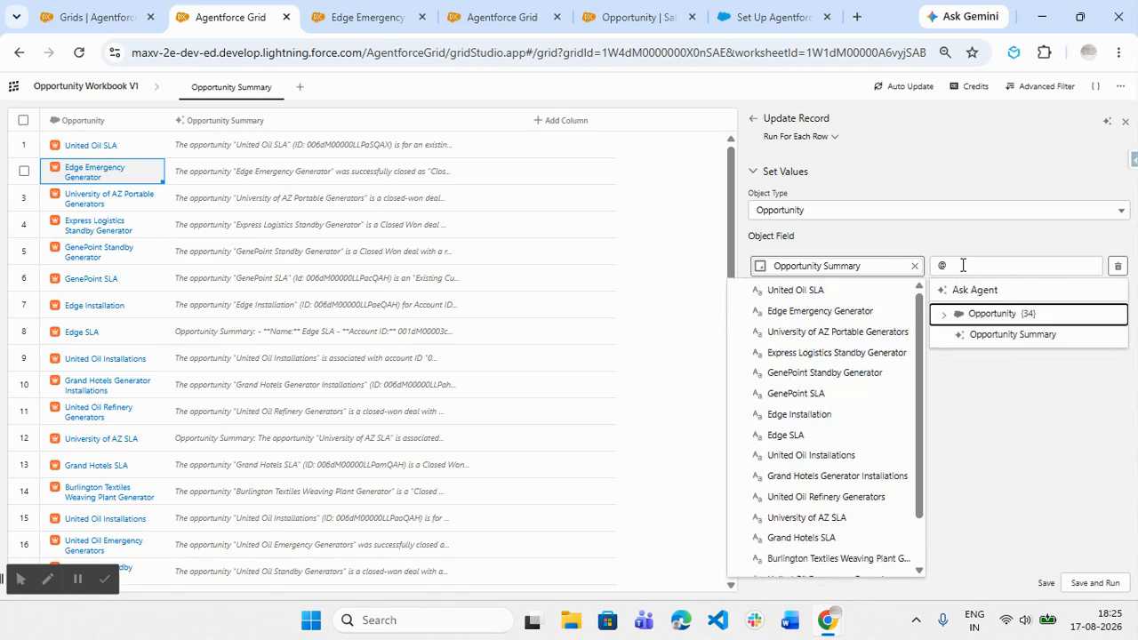
left_click(1003, 344)
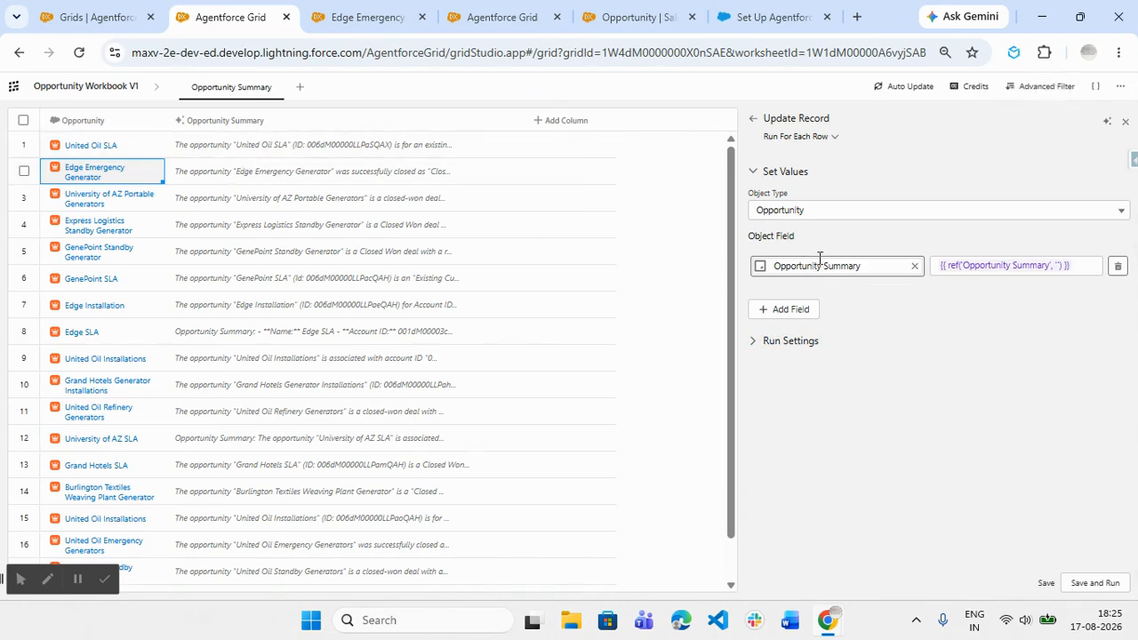
left_click(936, 340)
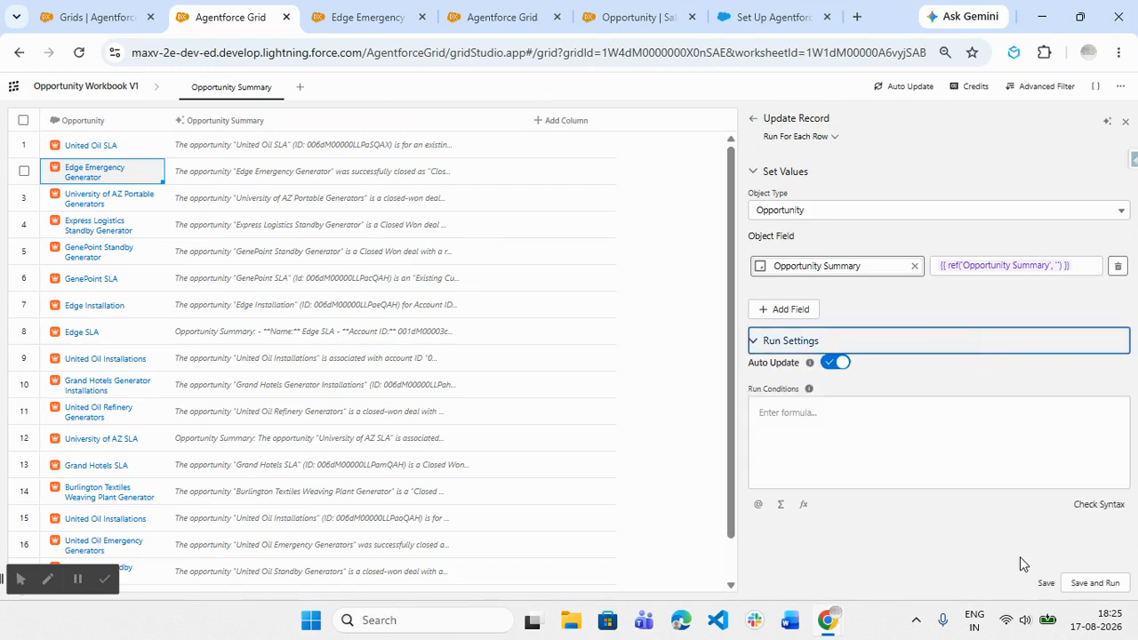
left_click(764, 344)
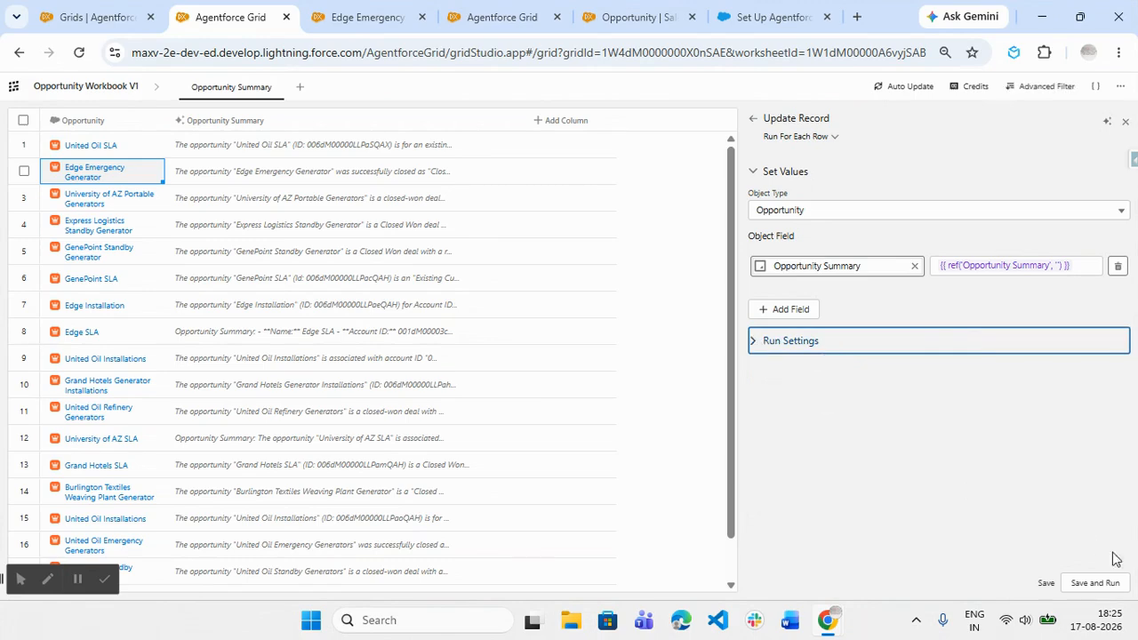
- Save the Update Record column without running it, and try the update on the Edge Emergency Generator row only
left_click(1043, 582)
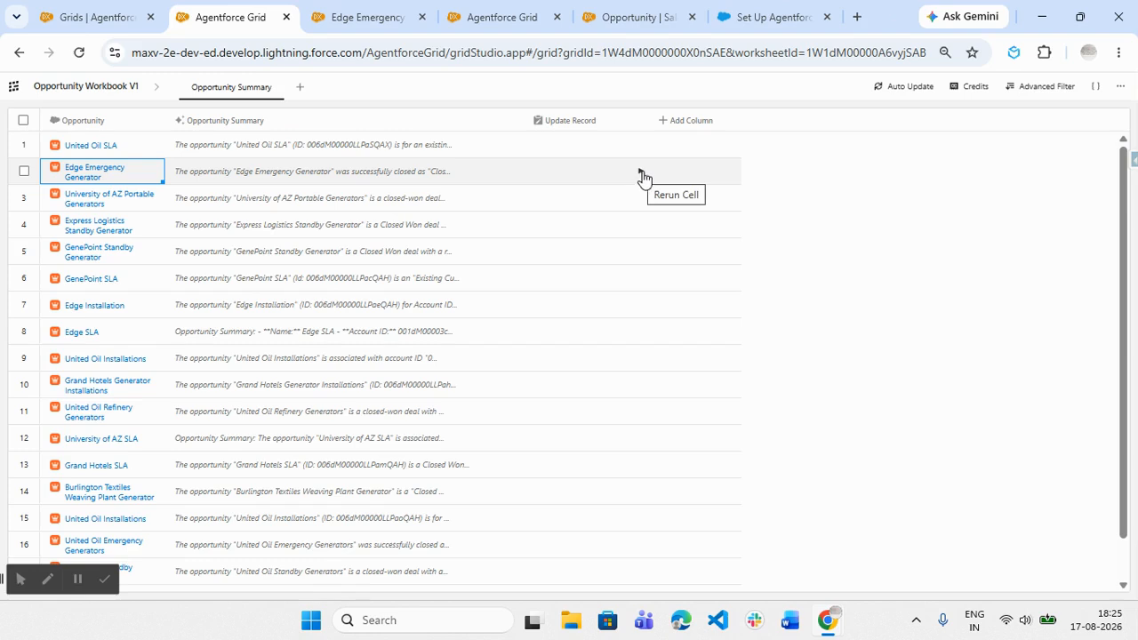
left_click(640, 174)
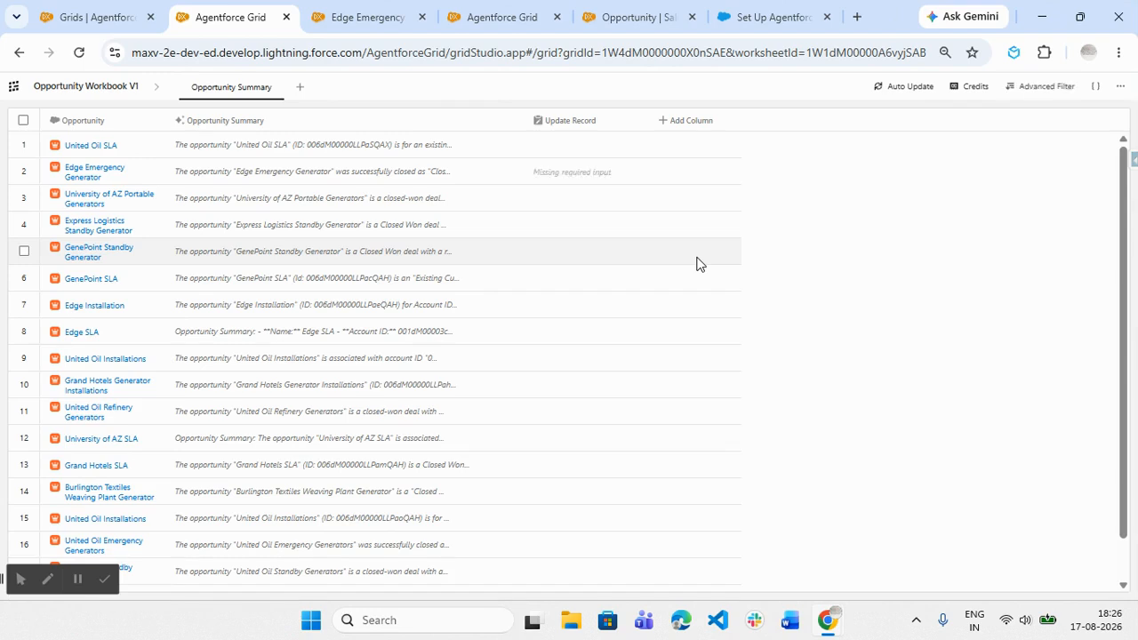
left_click(605, 175)
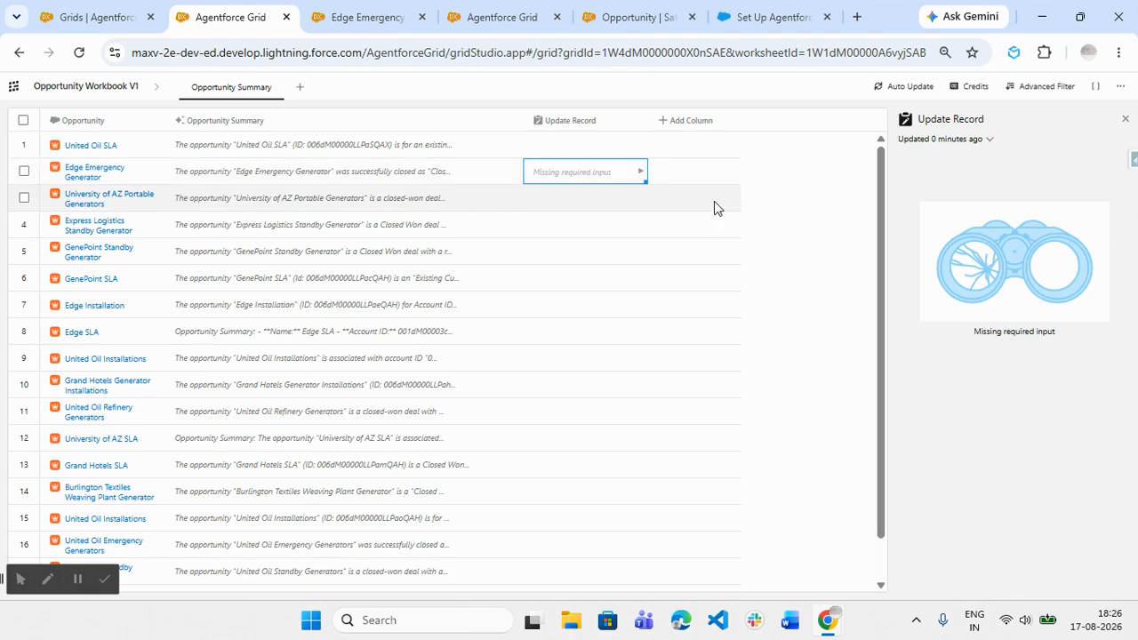
left_click(990, 143)
left_click(990, 142)
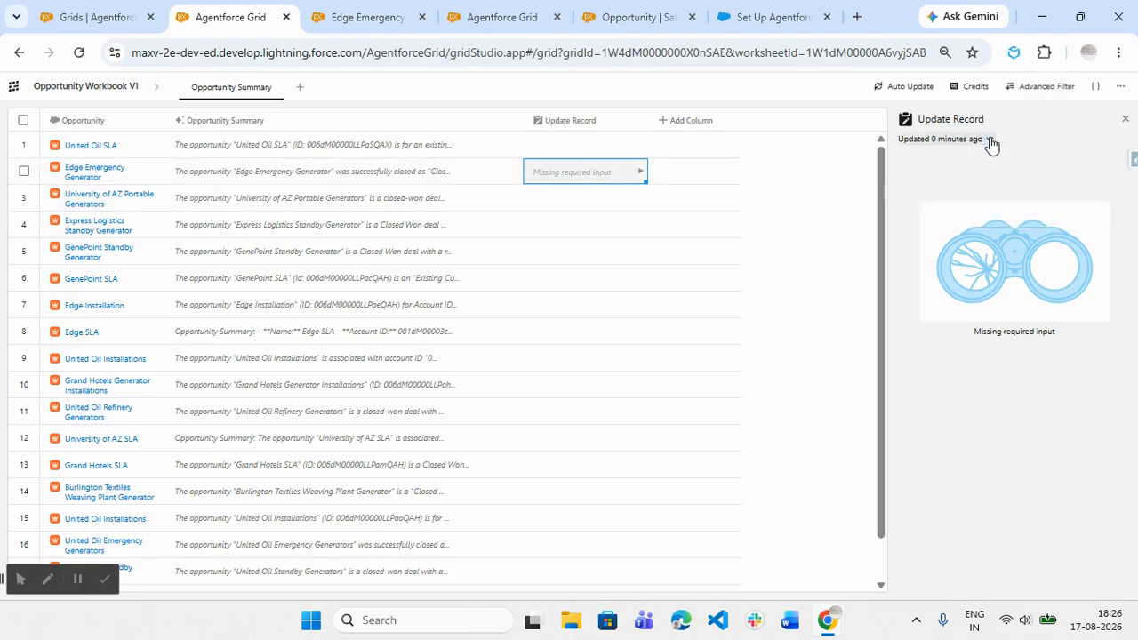
- Update all cells in the Update Record column and inspect the AI summary of the United Oil SLA row
left_click(578, 124)
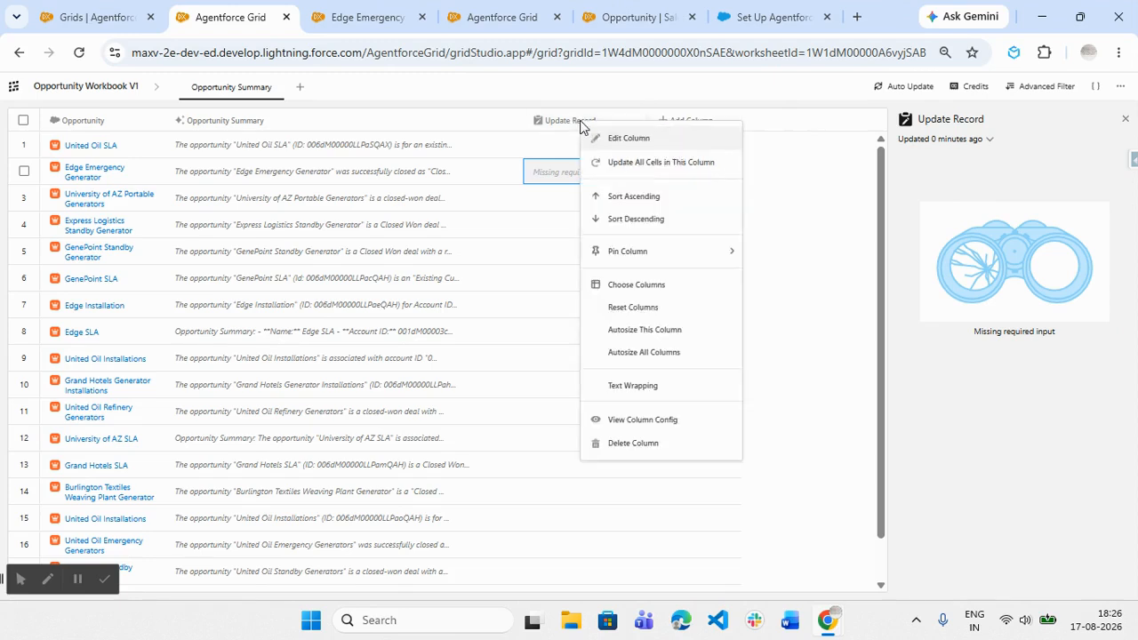
left_click(635, 161)
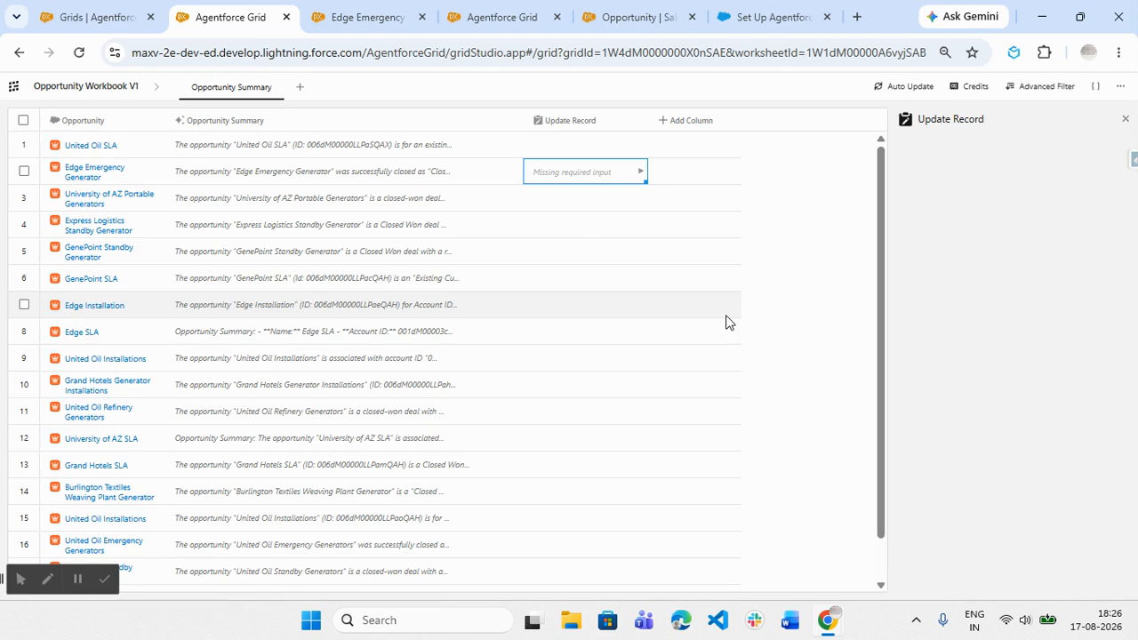
left_click(598, 144)
left_click(391, 151)
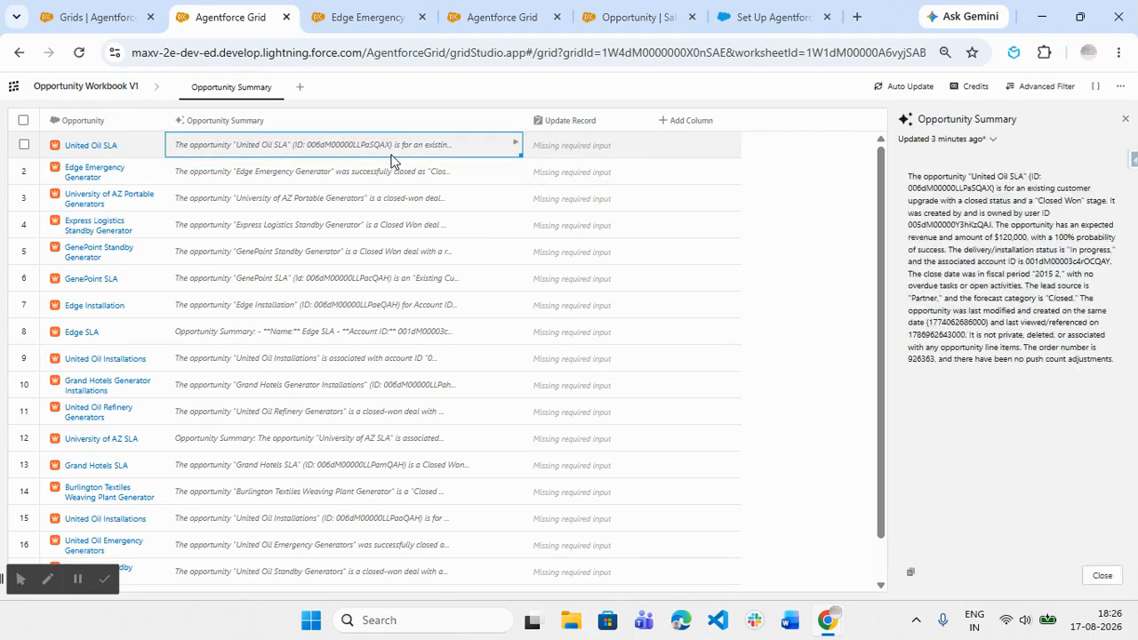
- Edit the Update Record column to turn off Auto Update, keeping the Per Row apply mode, and save and run it
left_click(569, 121)
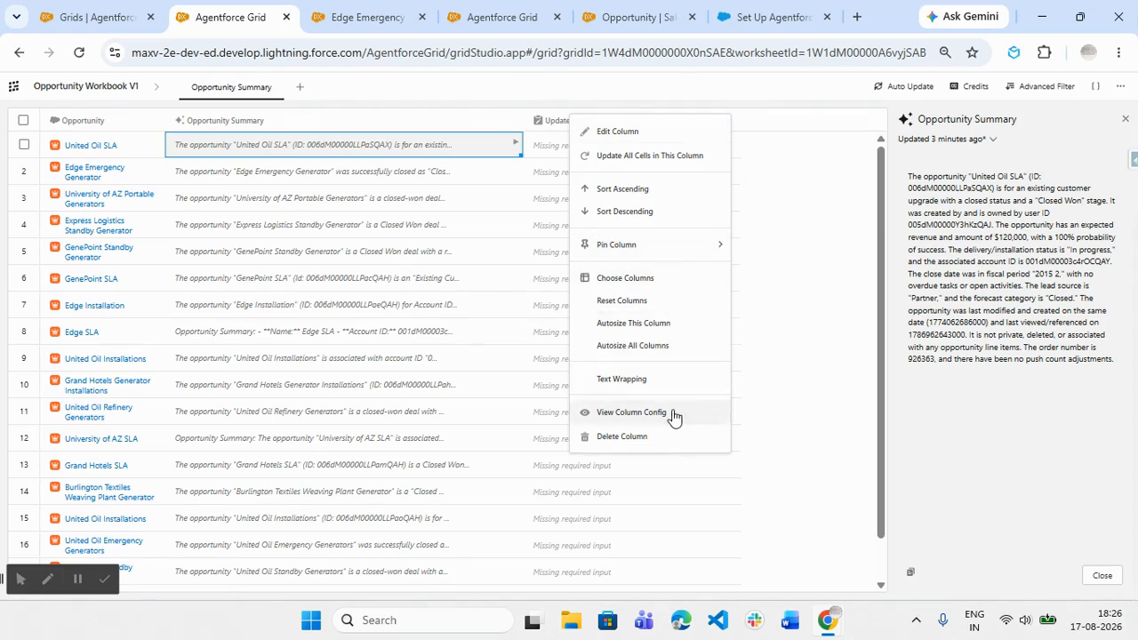
left_click(637, 132)
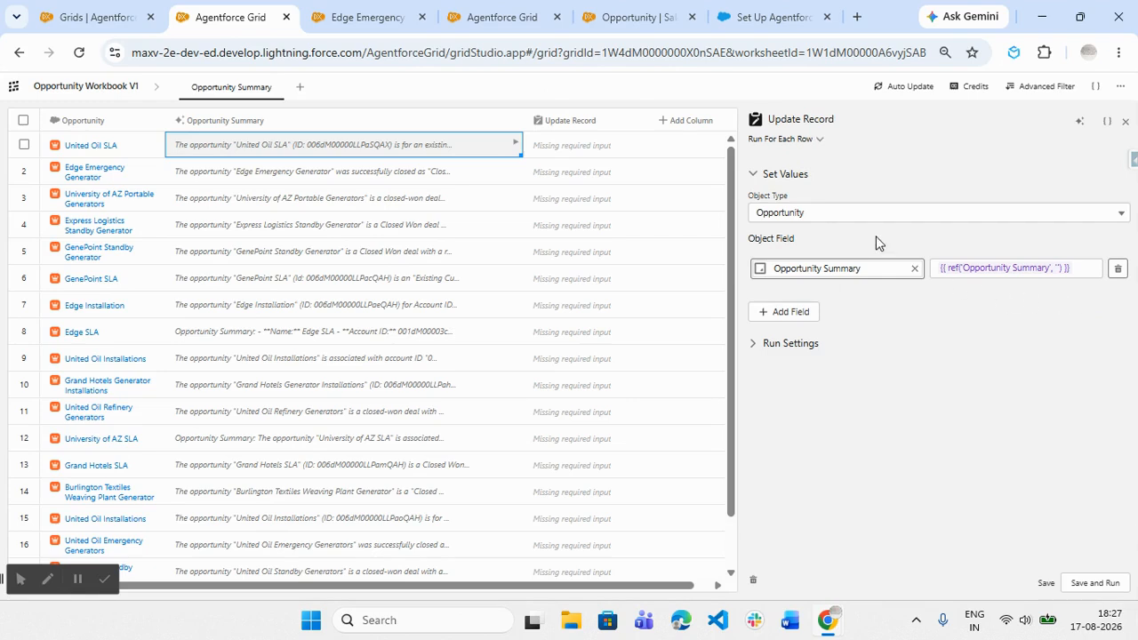
left_click(800, 139)
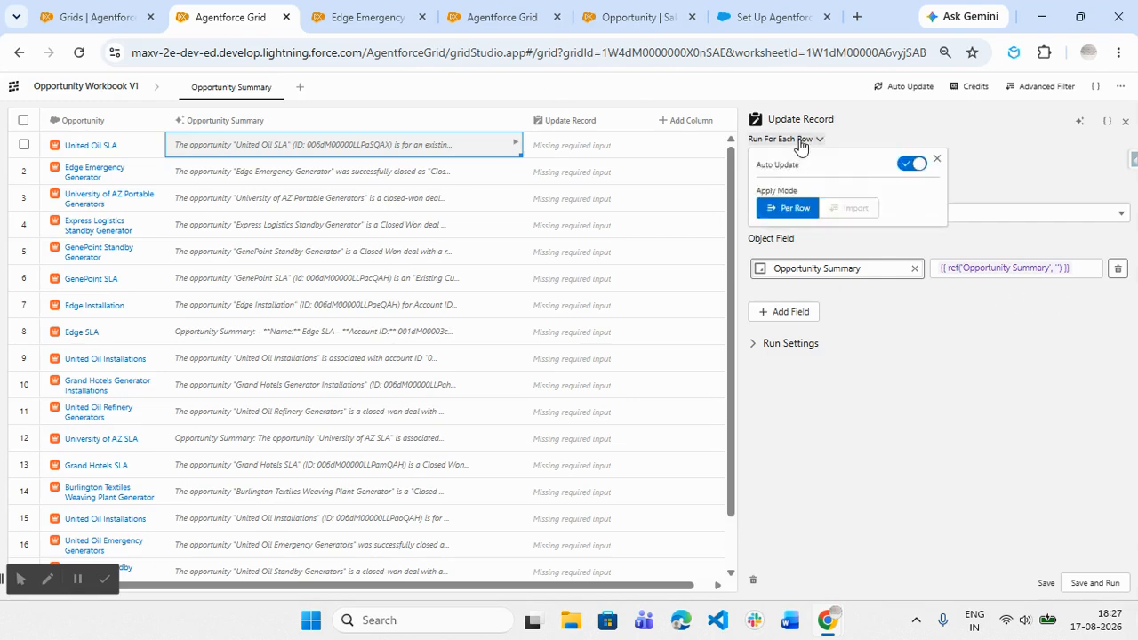
left_click(909, 165)
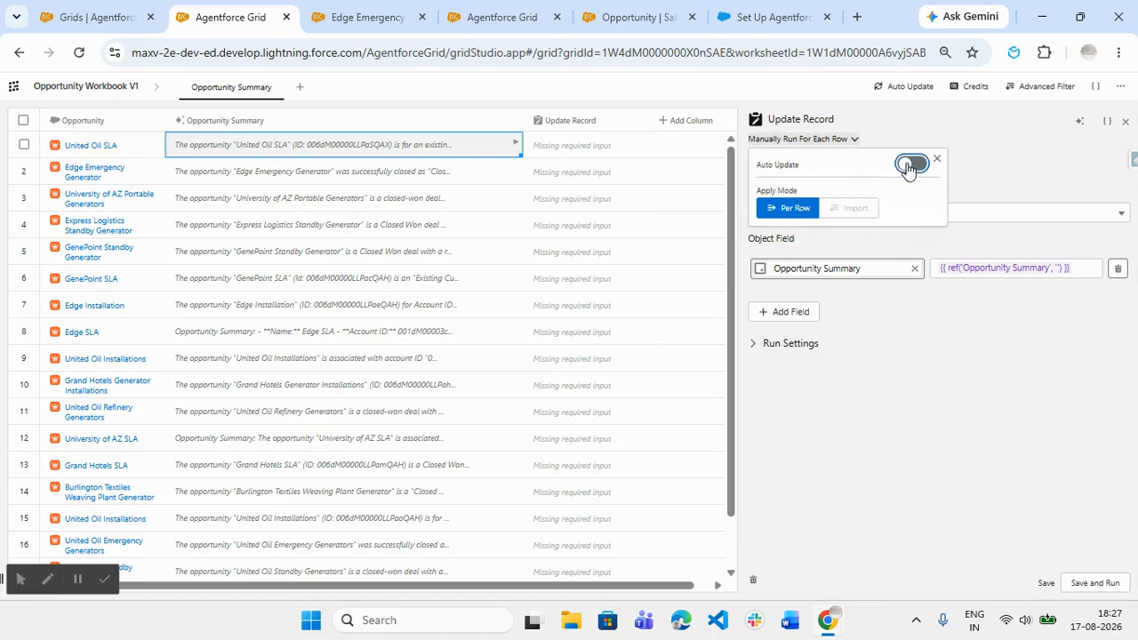
left_click(972, 245)
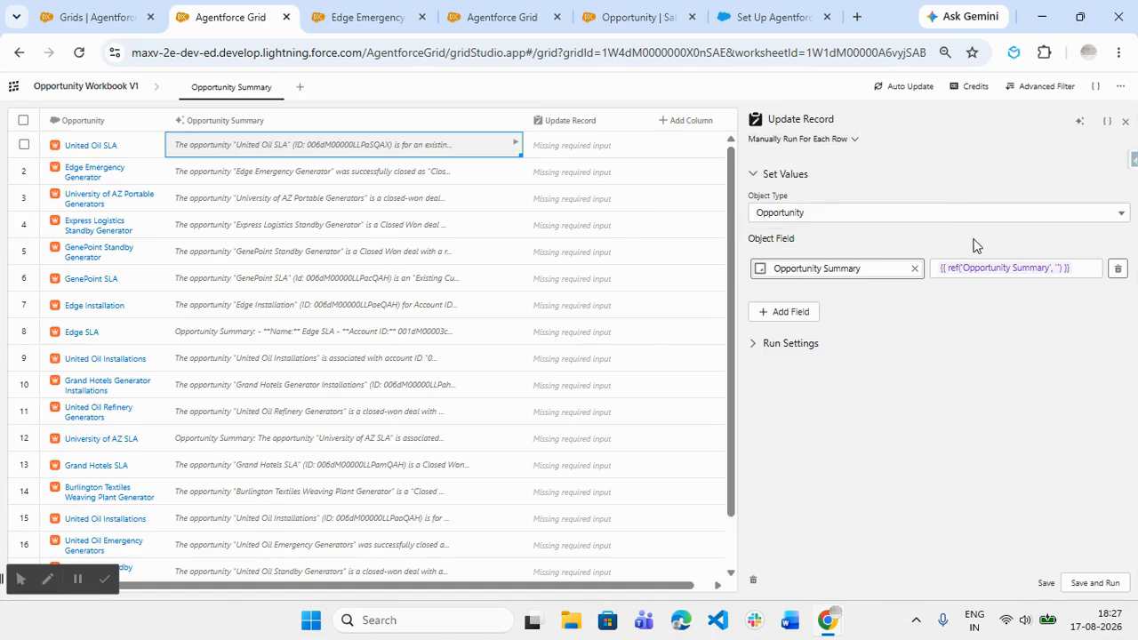
left_click(1095, 582)
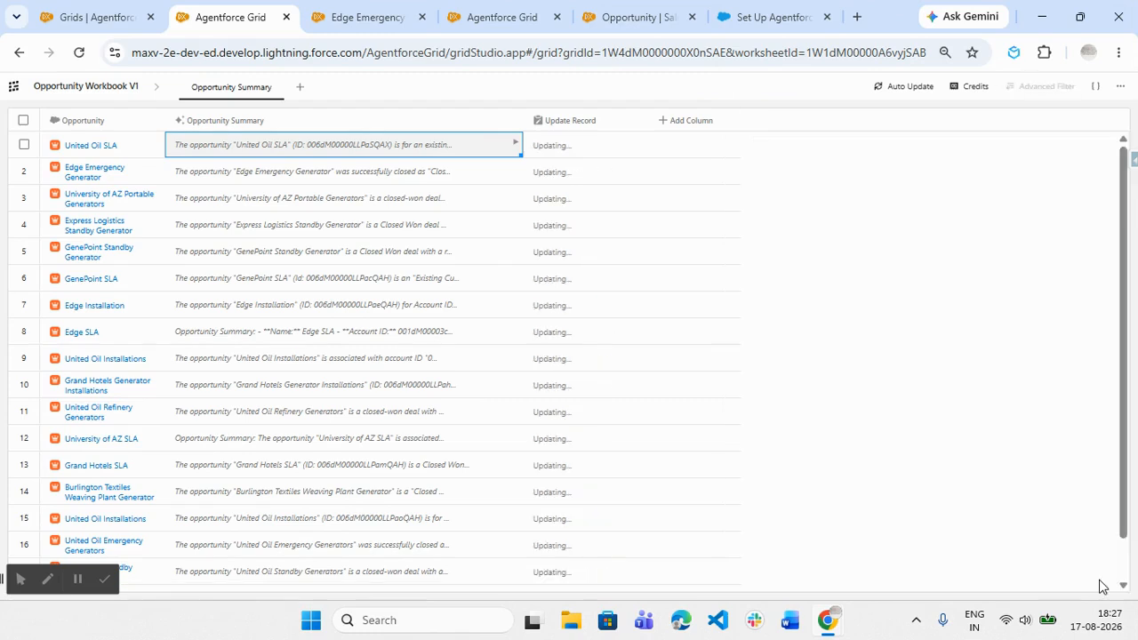
- Check the update details of the United Oil SLA row and rerun all cells in the Update Record column
left_click(555, 148)
left_click(964, 142)
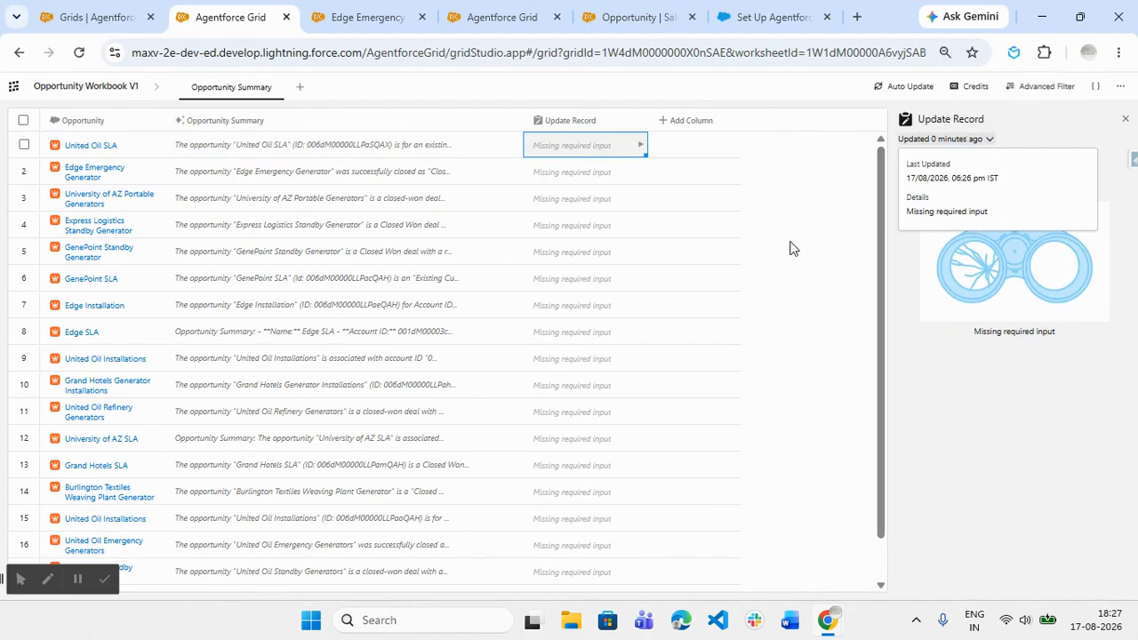
left_click(818, 238)
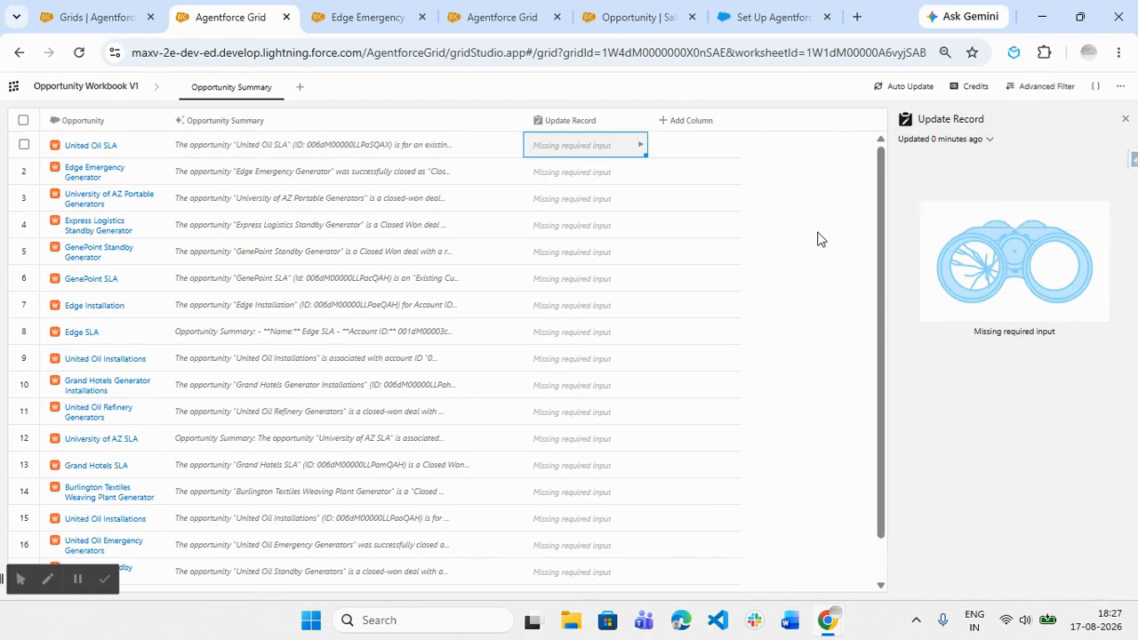
left_click(590, 129)
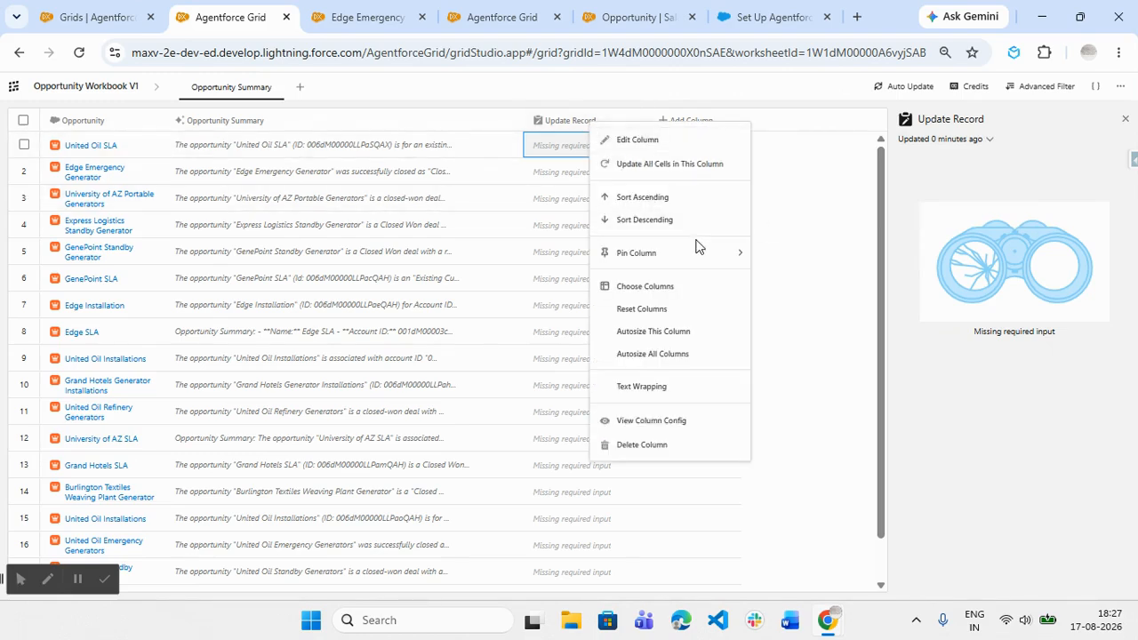
left_click(701, 160)
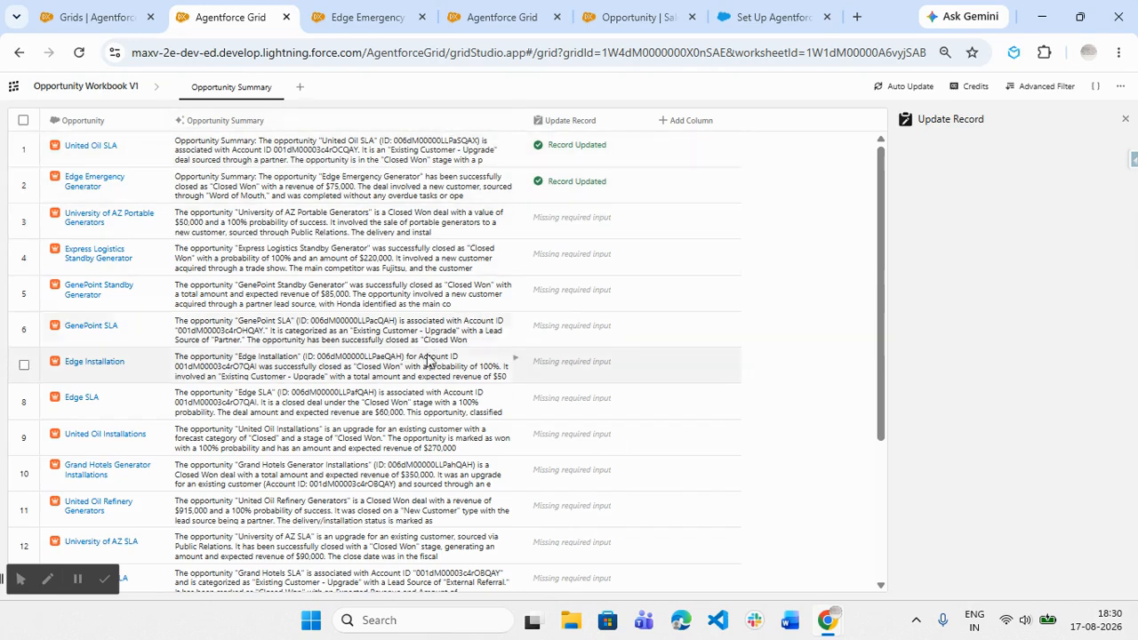
- Rerun the record update for the University of AZ Portable Generators and Express Logistics Standby Generator rows, and update the whole Update Record column
left_click(641, 226)
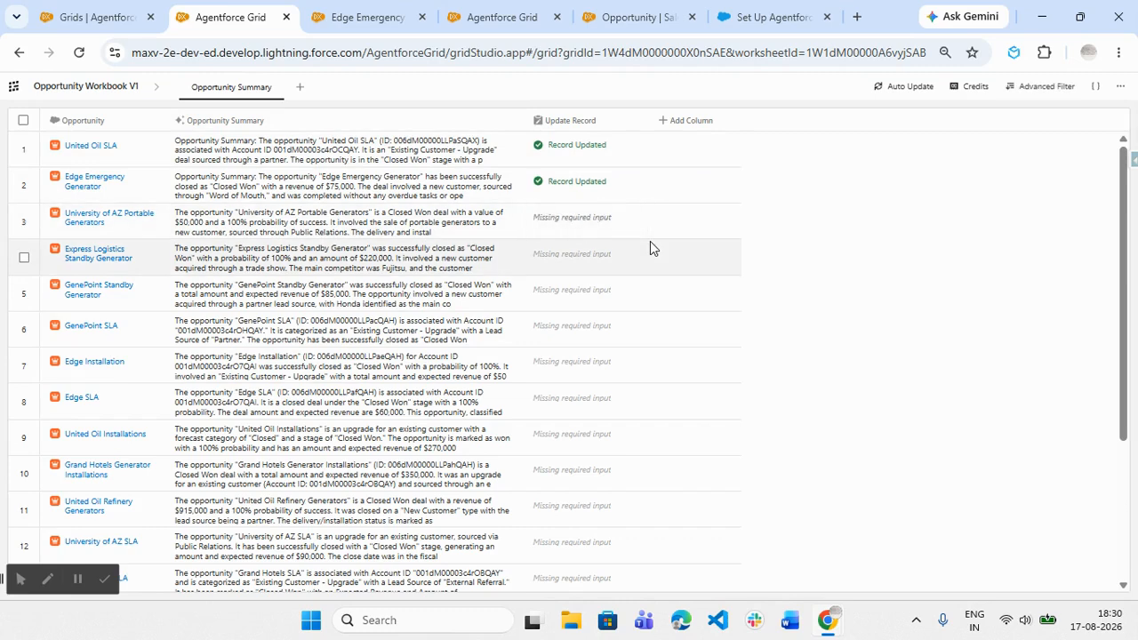
mouse_move(632, 239)
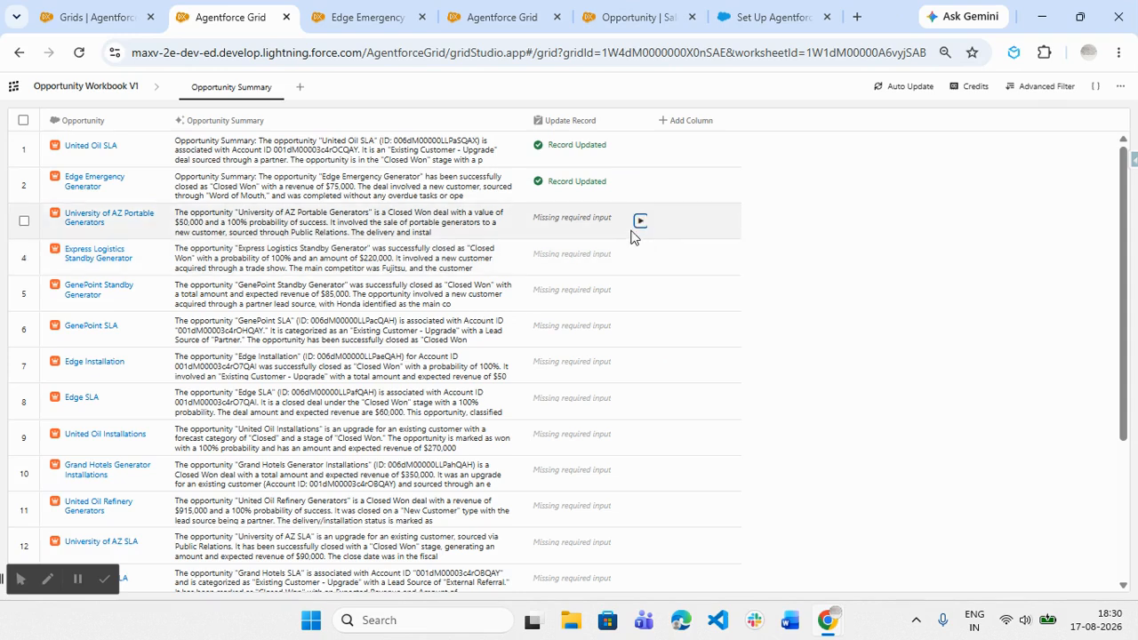
left_click(640, 221)
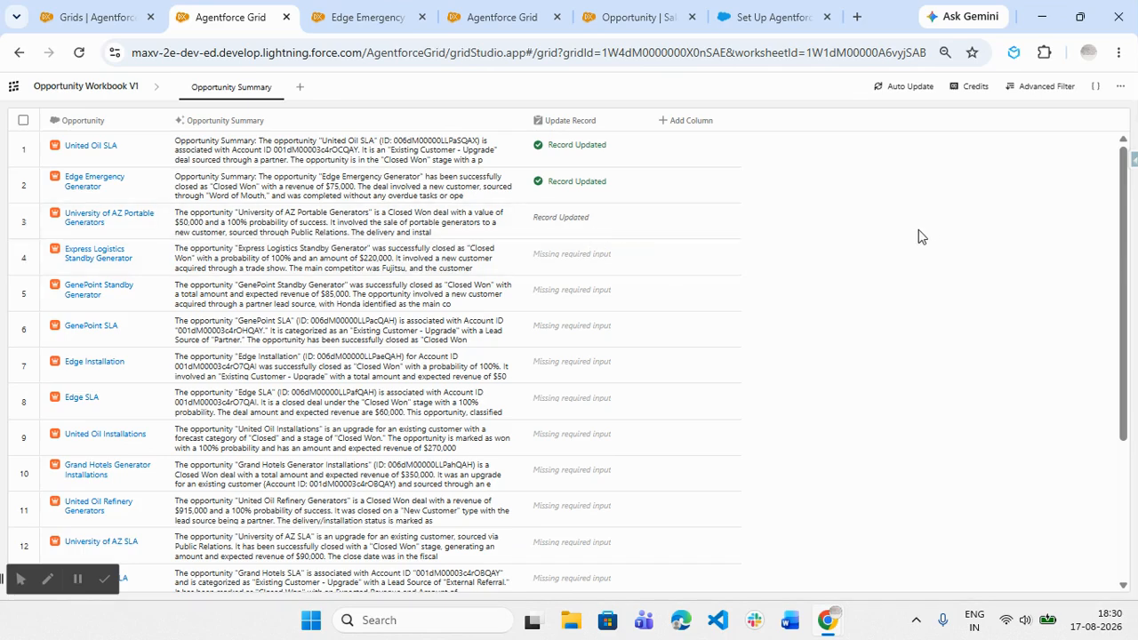
scroll(915, 231, "down", 1)
scroll(690, 220, "up", 1)
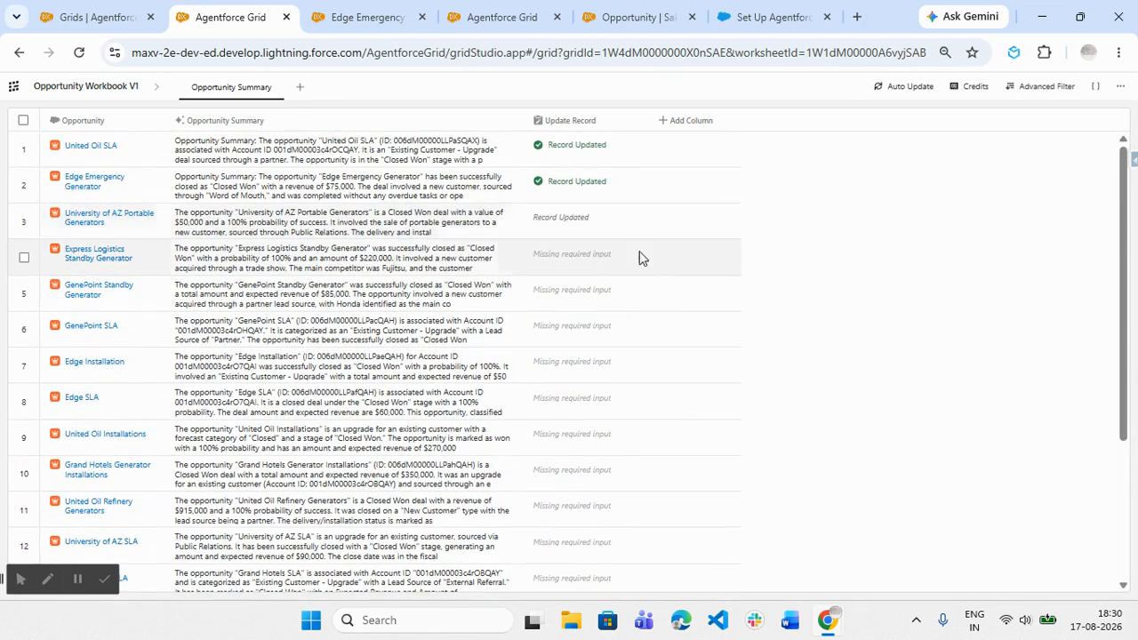
left_click(640, 256)
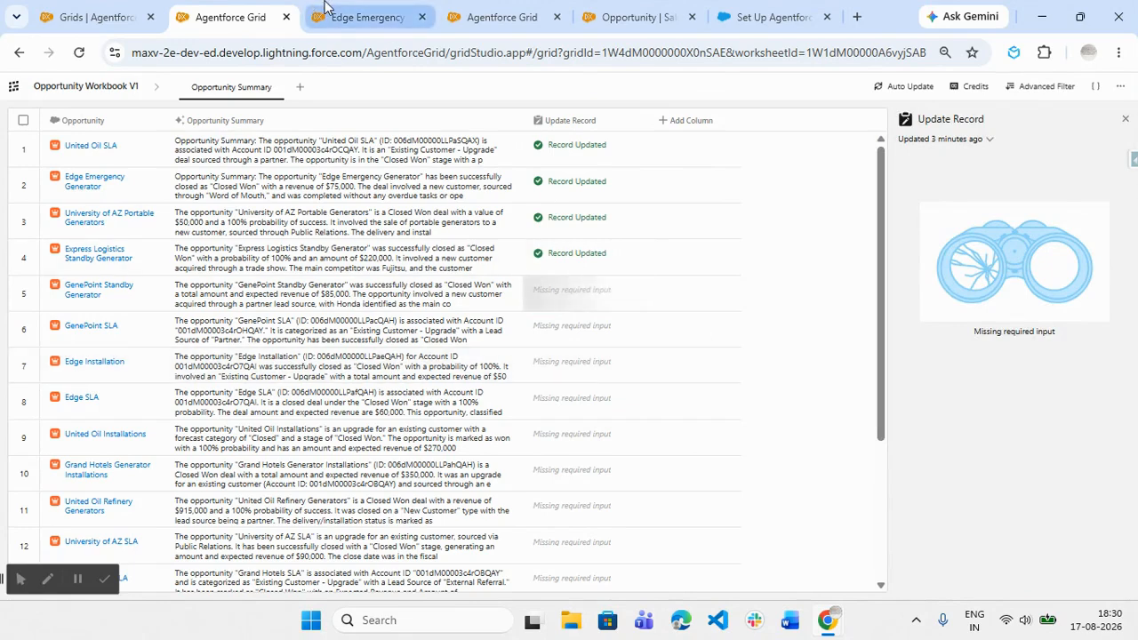
left_click(585, 128)
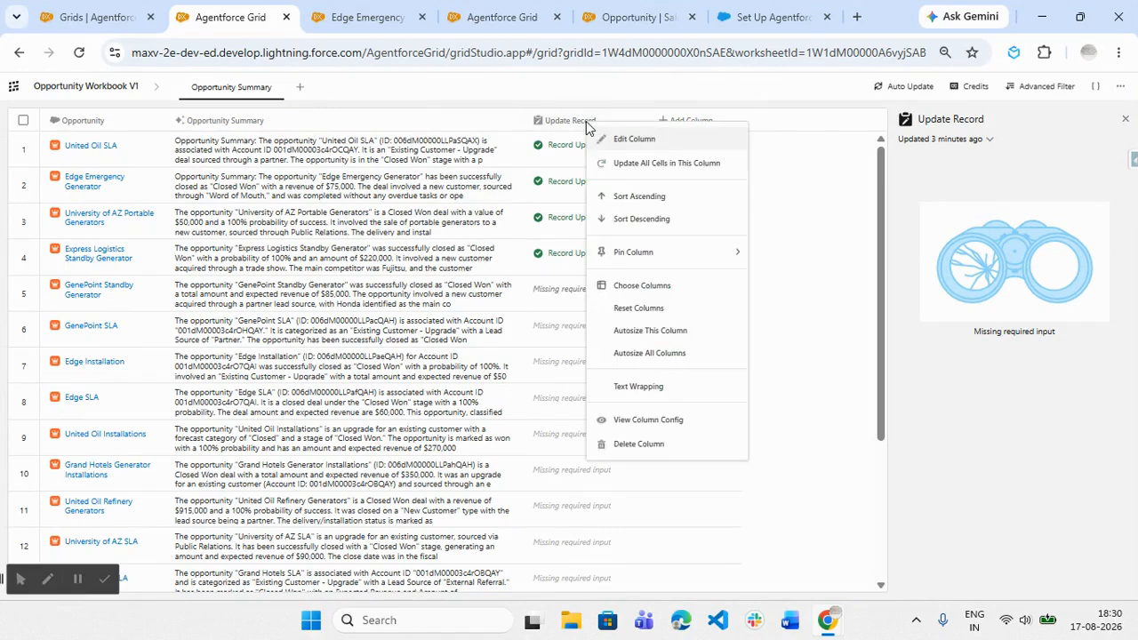
left_click(649, 165)
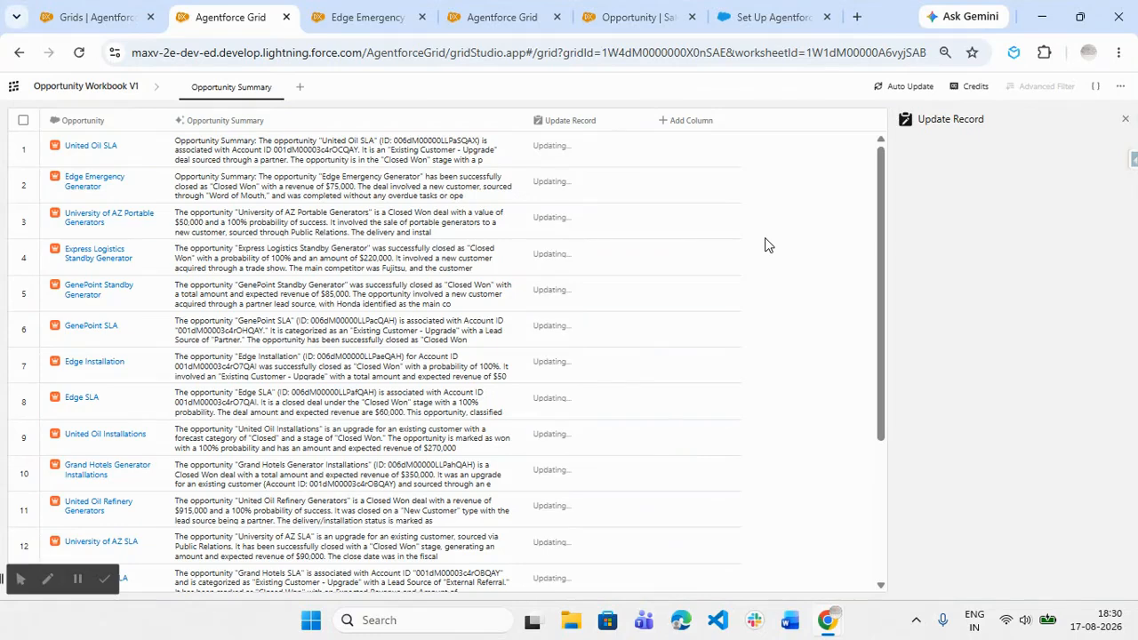
- Reload the Edge Emergency Generator record, check its Opportunity Summary field in the details, and return to the worksheet
left_click(380, 8)
scroll(516, 313, "down", 3)
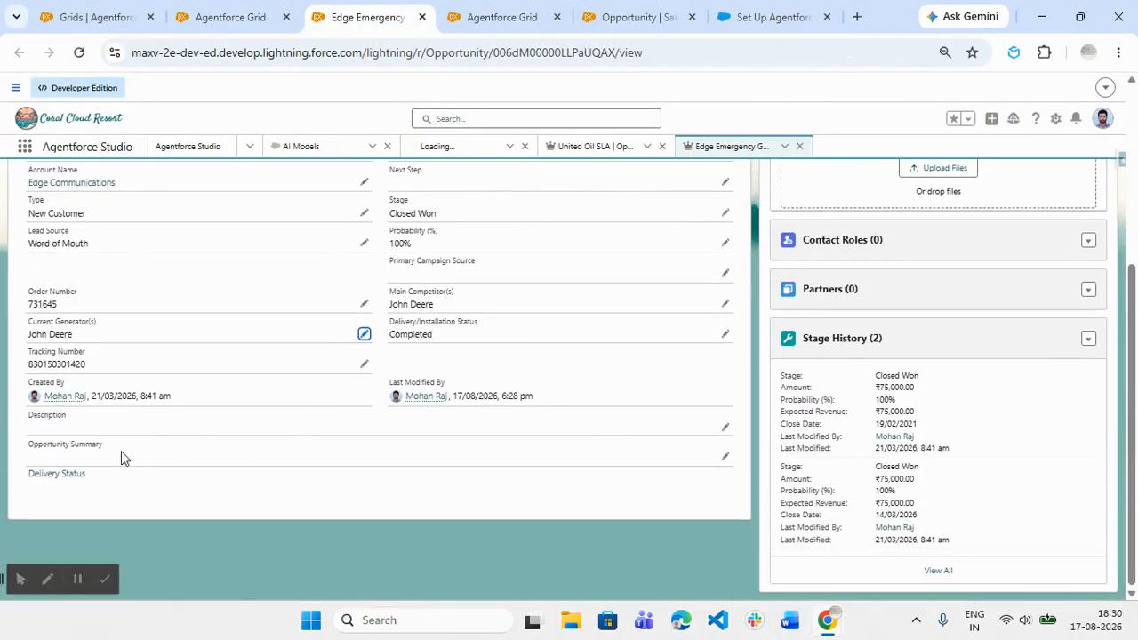
left_click(78, 52)
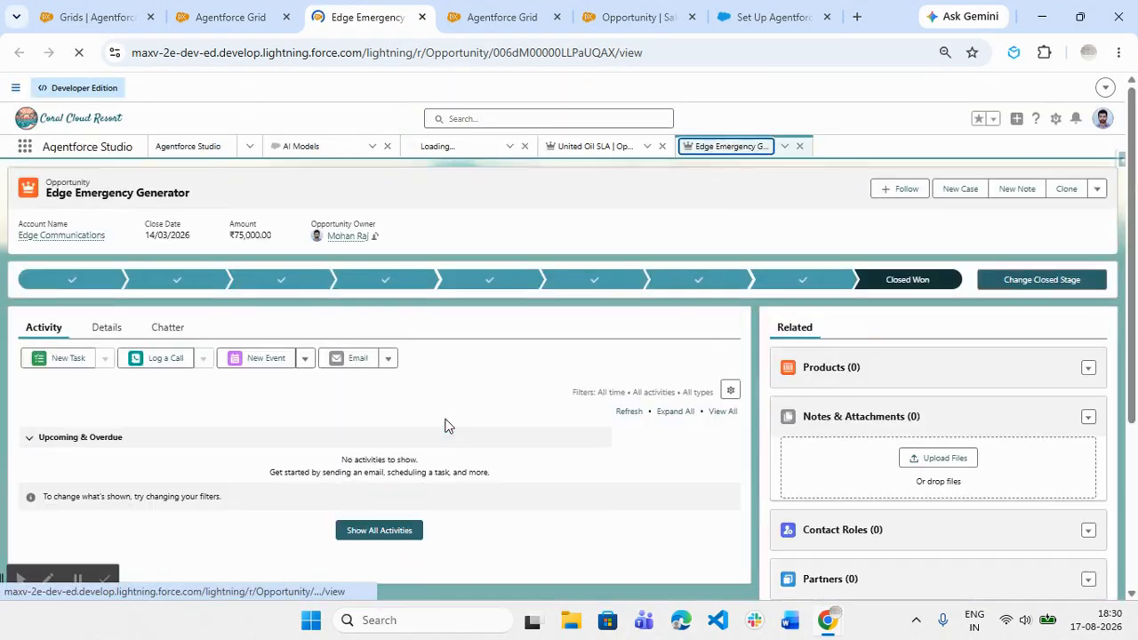
left_click(107, 328)
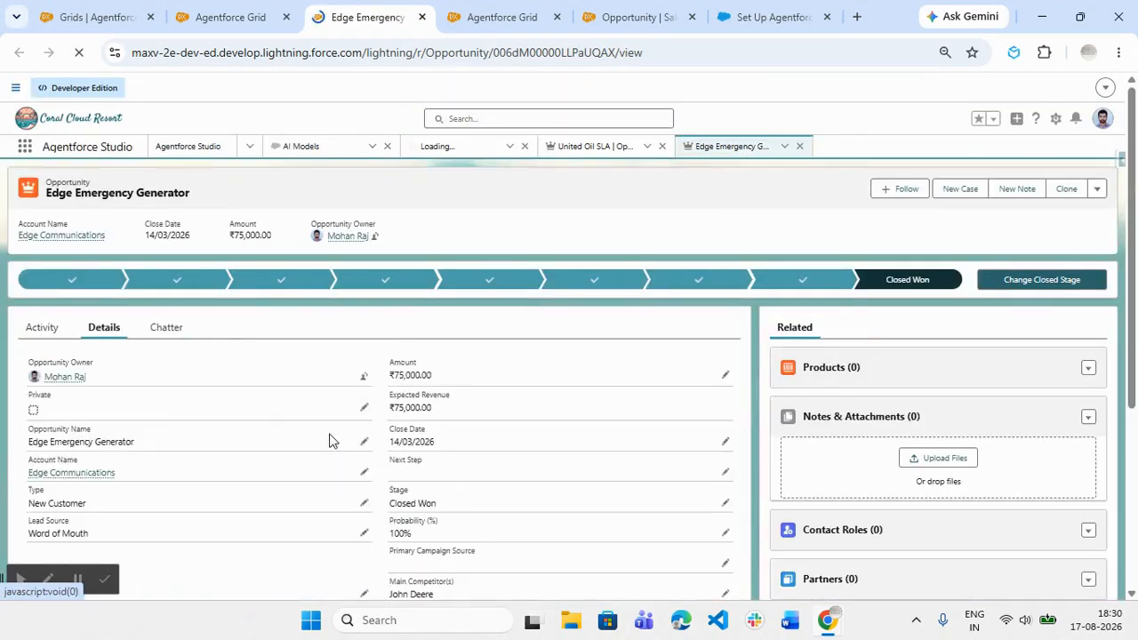
scroll(330, 439, "down", 3)
scroll(327, 442, "up", 3)
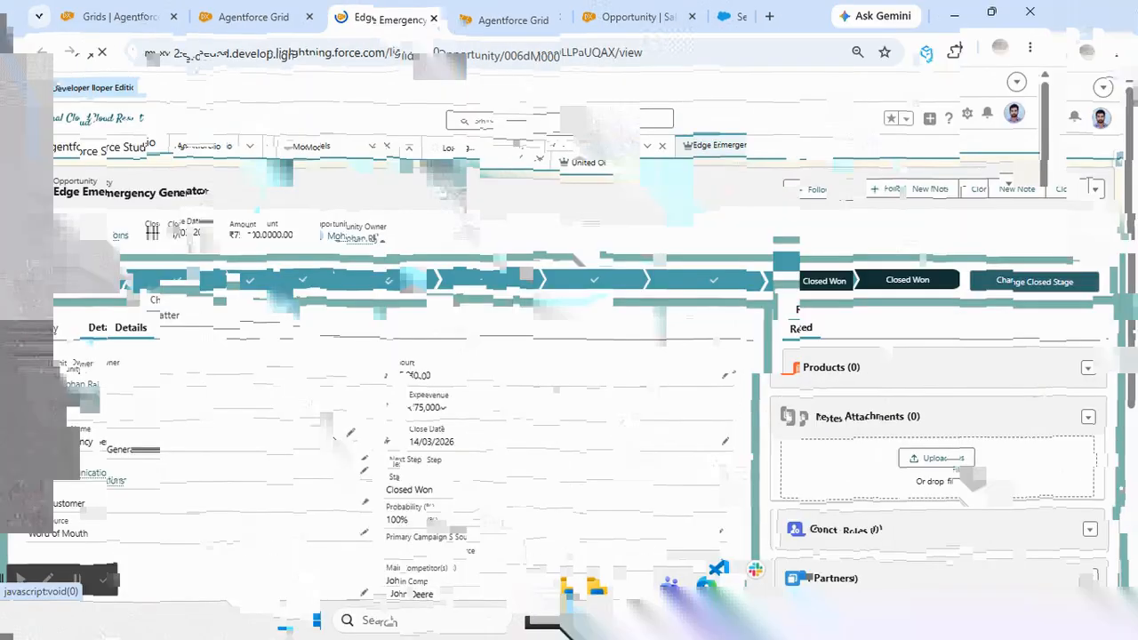
scroll(327, 439, "down", 4)
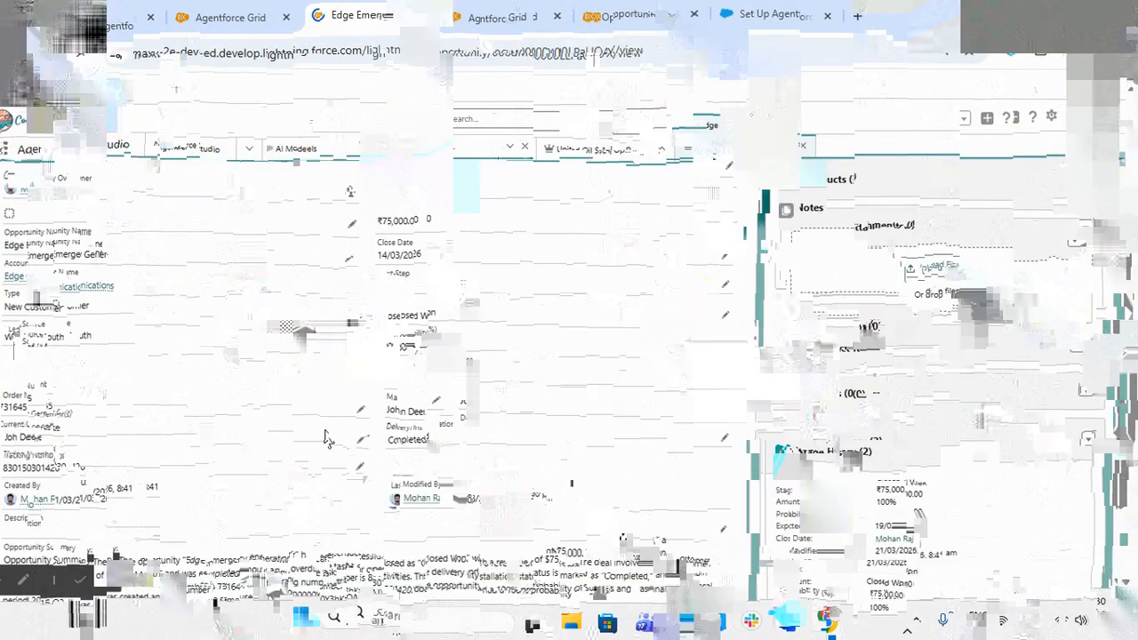
scroll(328, 438, "up", 4)
left_click(240, 17)
scroll(660, 365, "up", 5)
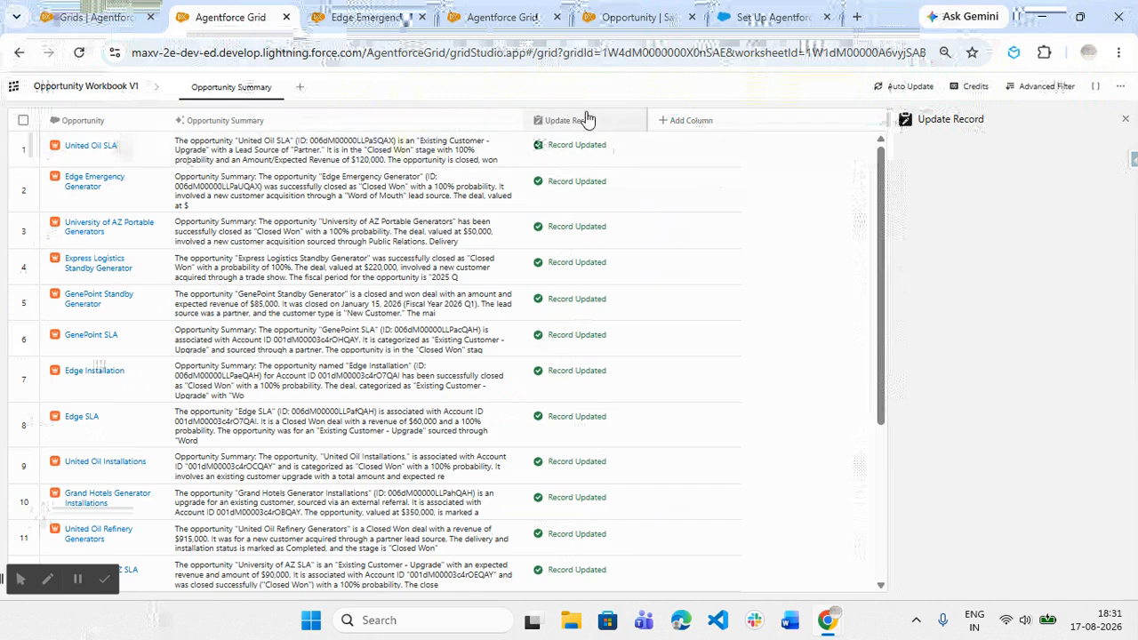
- Add a new worksheet to the workbook and rename it "Opportunity Related Records"
left_click_drag(541, 116, 298, 113)
left_click(300, 88)
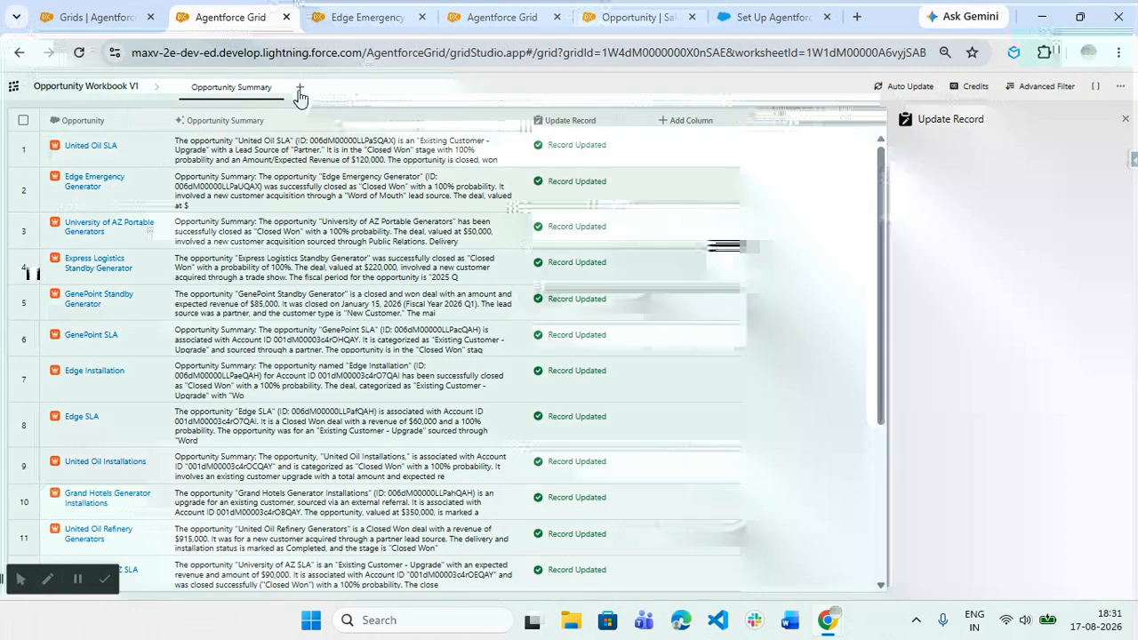
double_click(324, 94)
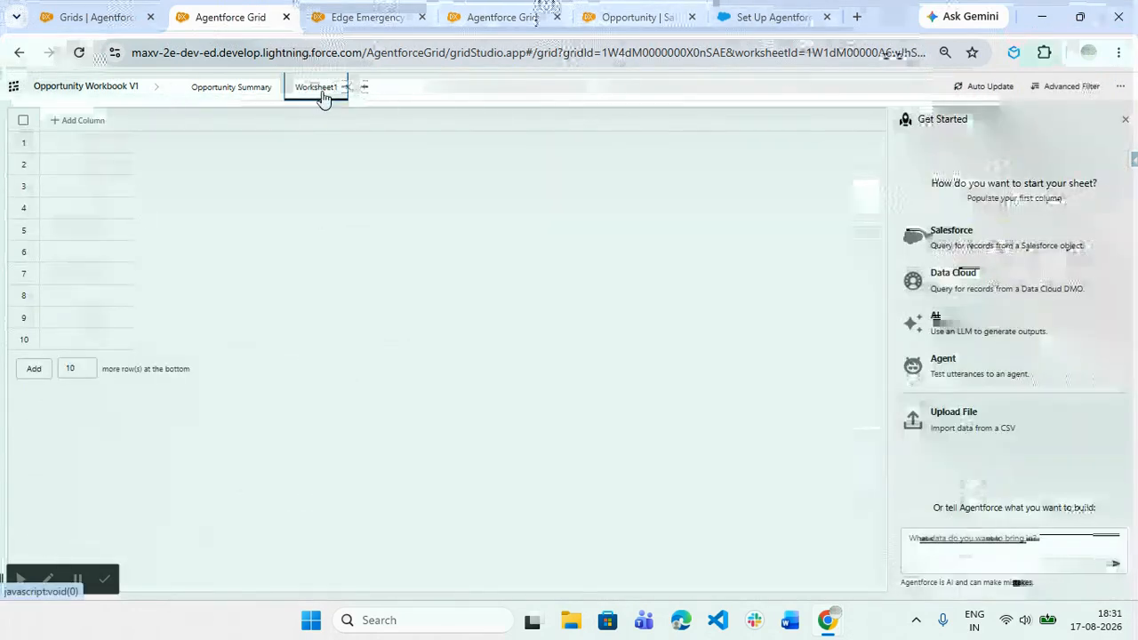
double_click(322, 91)
type("Opportun")
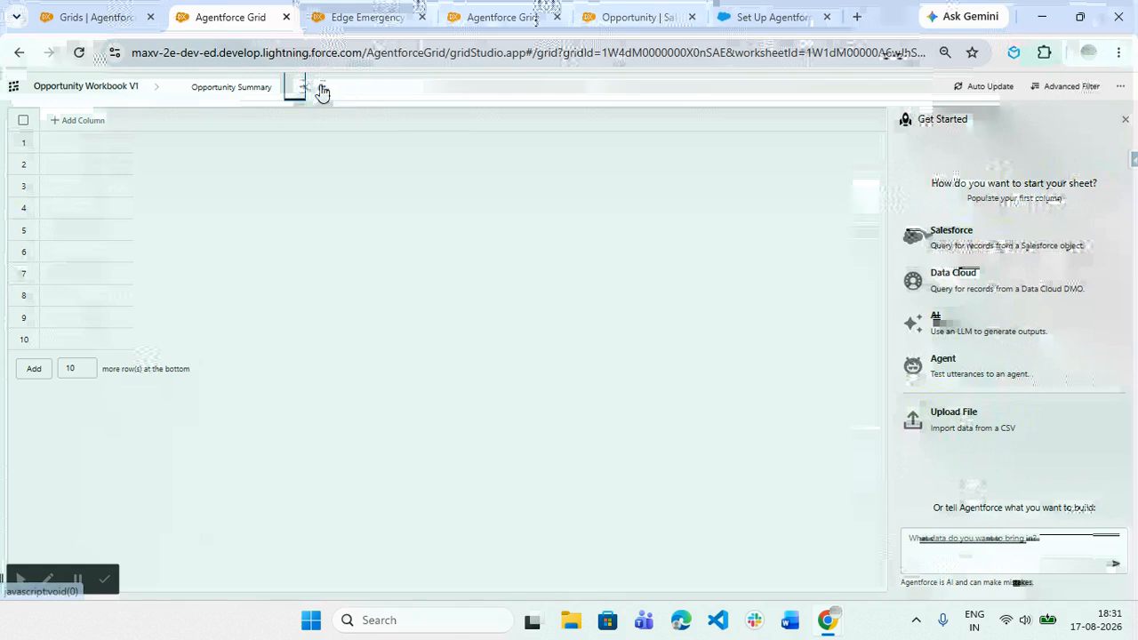
type("it")
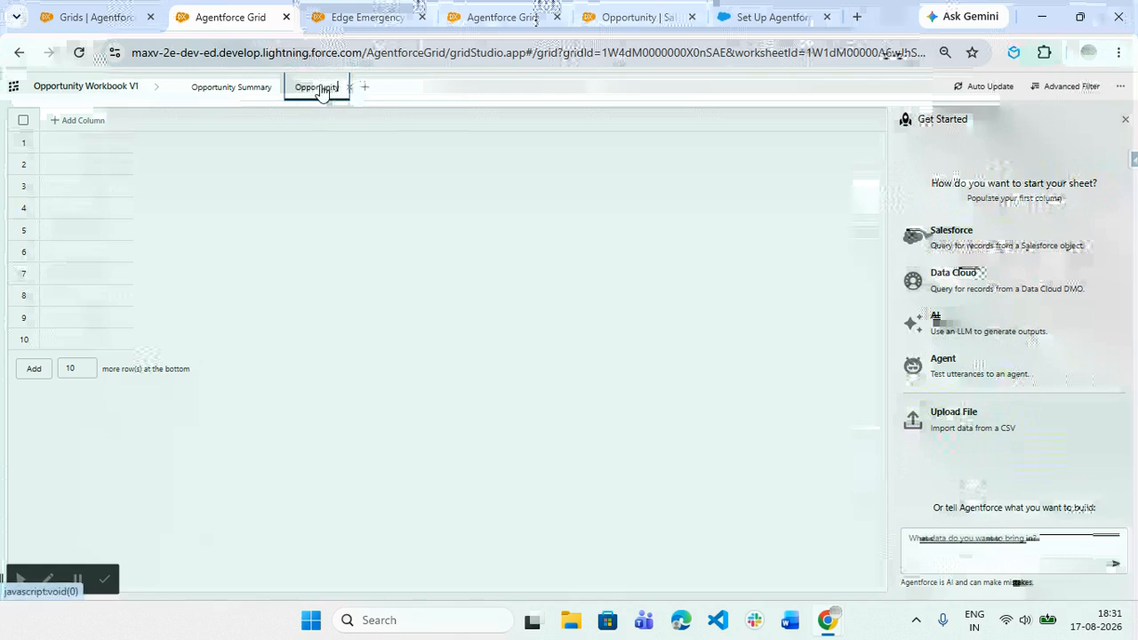
type("y Related Records")
key("Return")
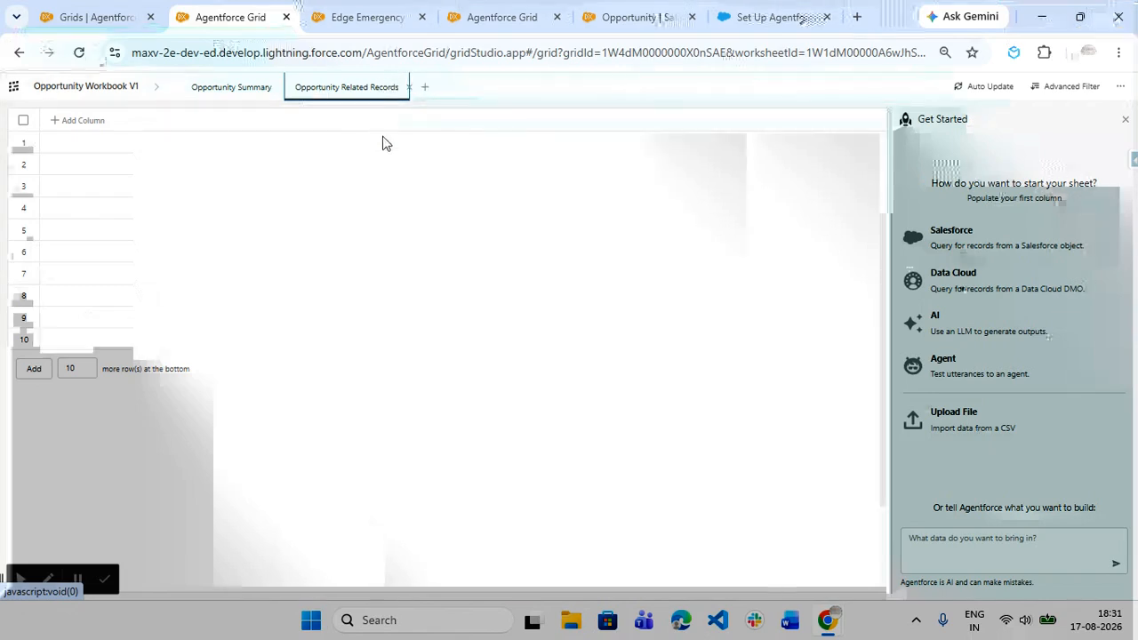
- Add a Salesforce column that queries the Opportunity object, and expand its field selection and filter settings
left_click(62, 120)
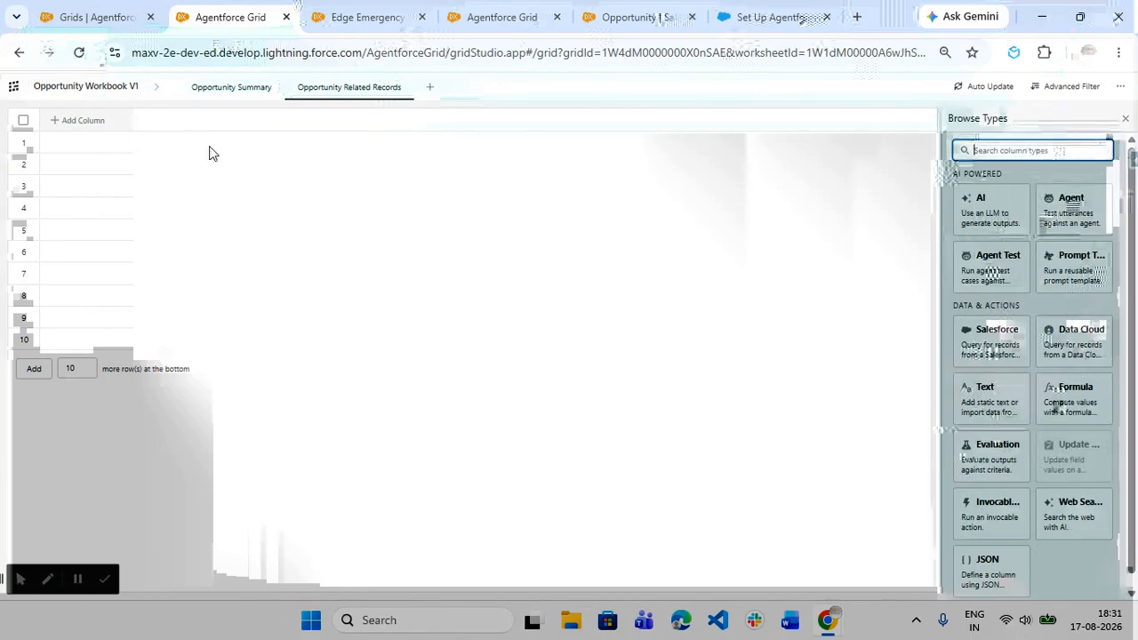
left_click(986, 345)
left_click(812, 224)
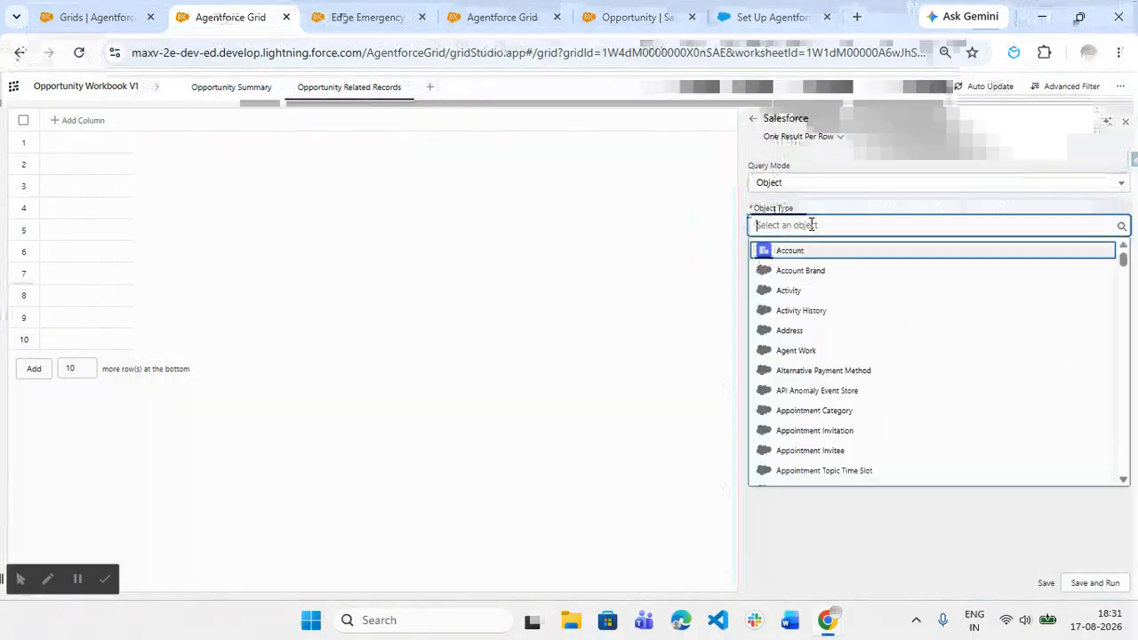
type("Opportunity")
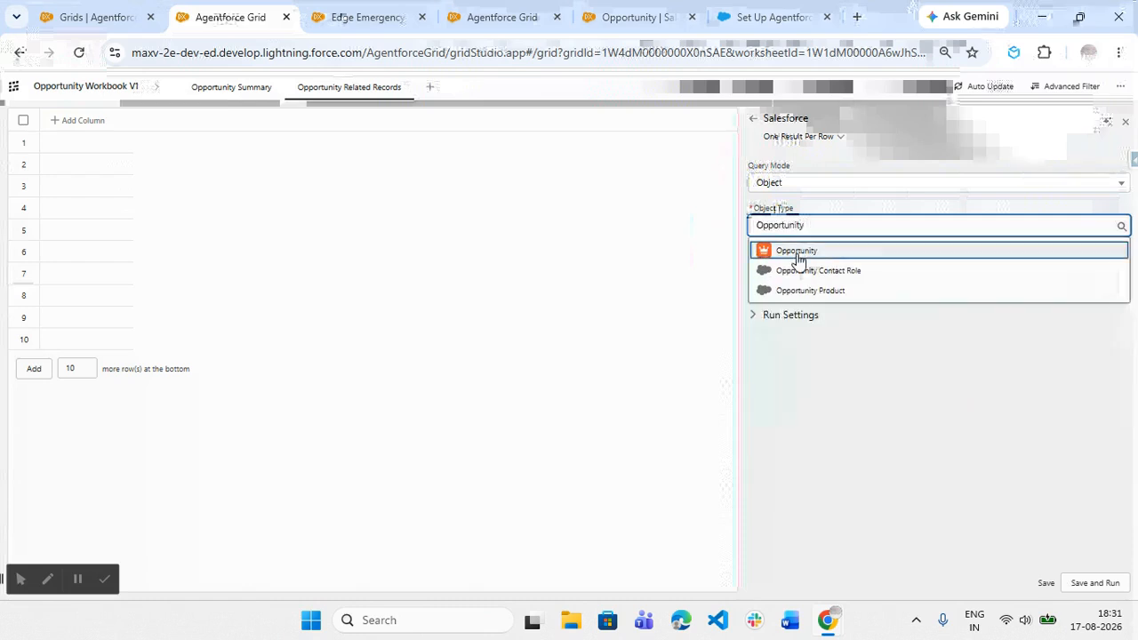
left_click(795, 251)
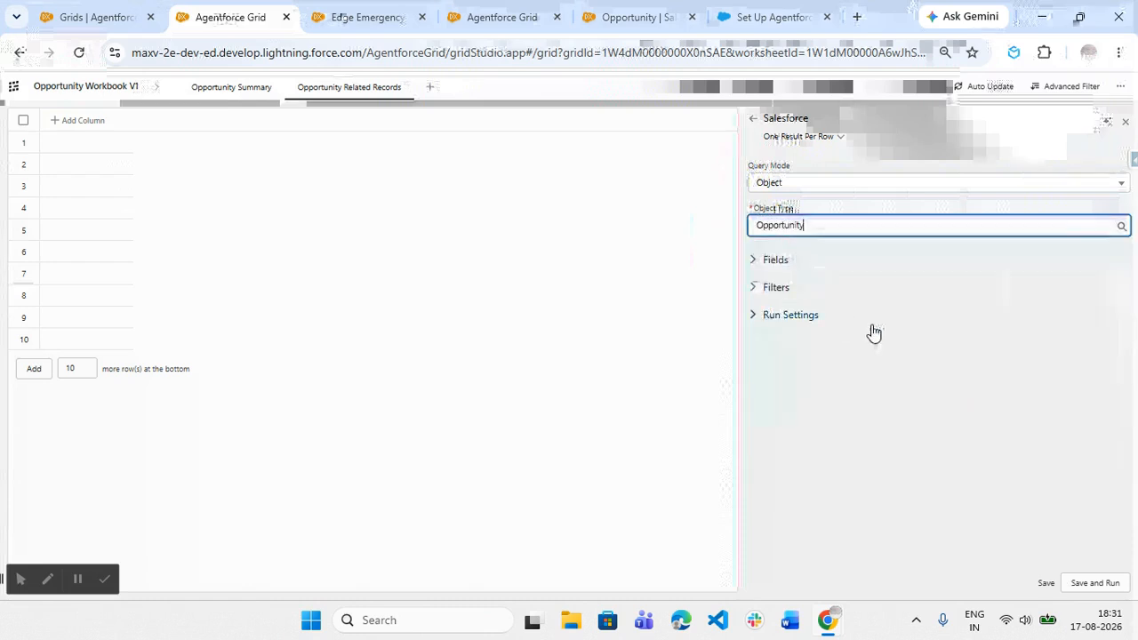
left_click(772, 260)
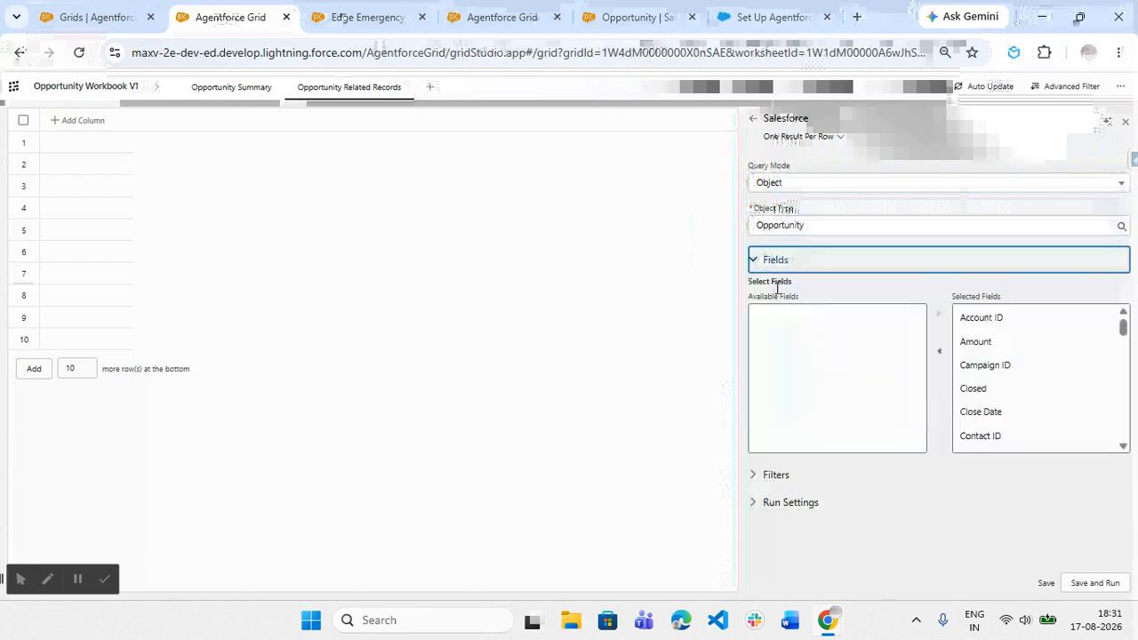
left_click(787, 477)
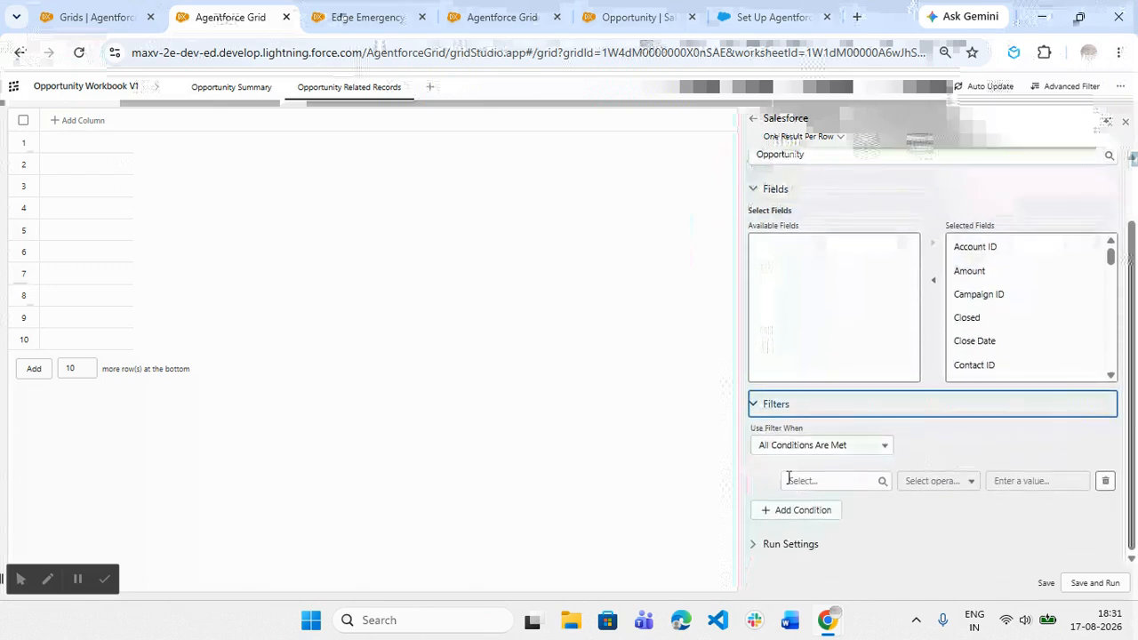
- Limit the Opportunity query to a maximum of 30 results, and save and run the column
left_click(814, 138)
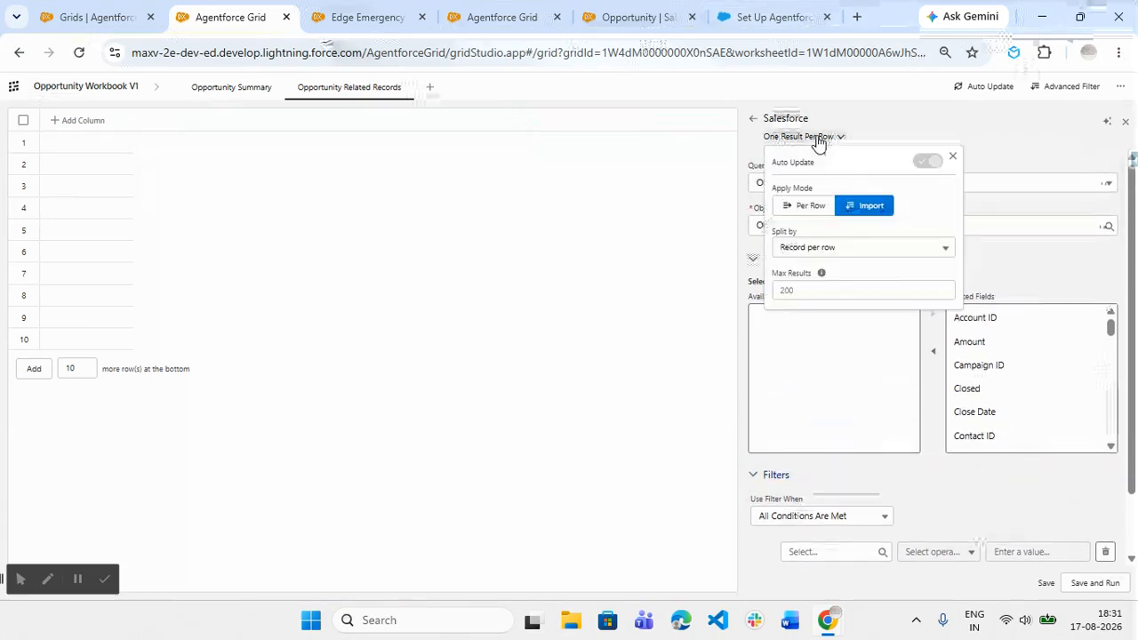
left_click(846, 291)
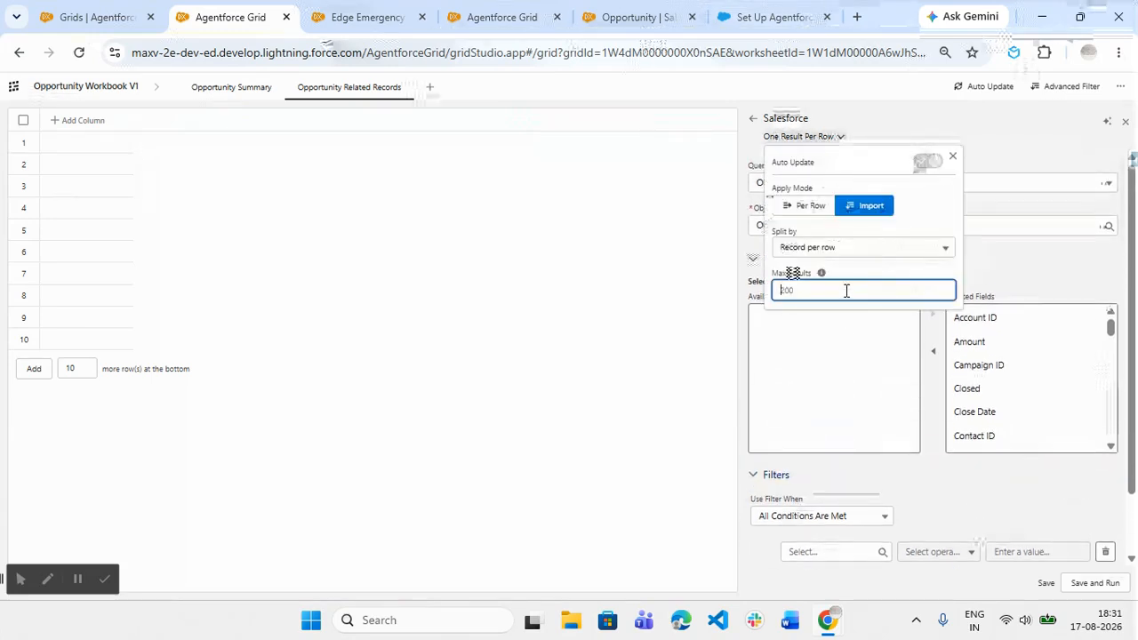
left_click(1032, 271)
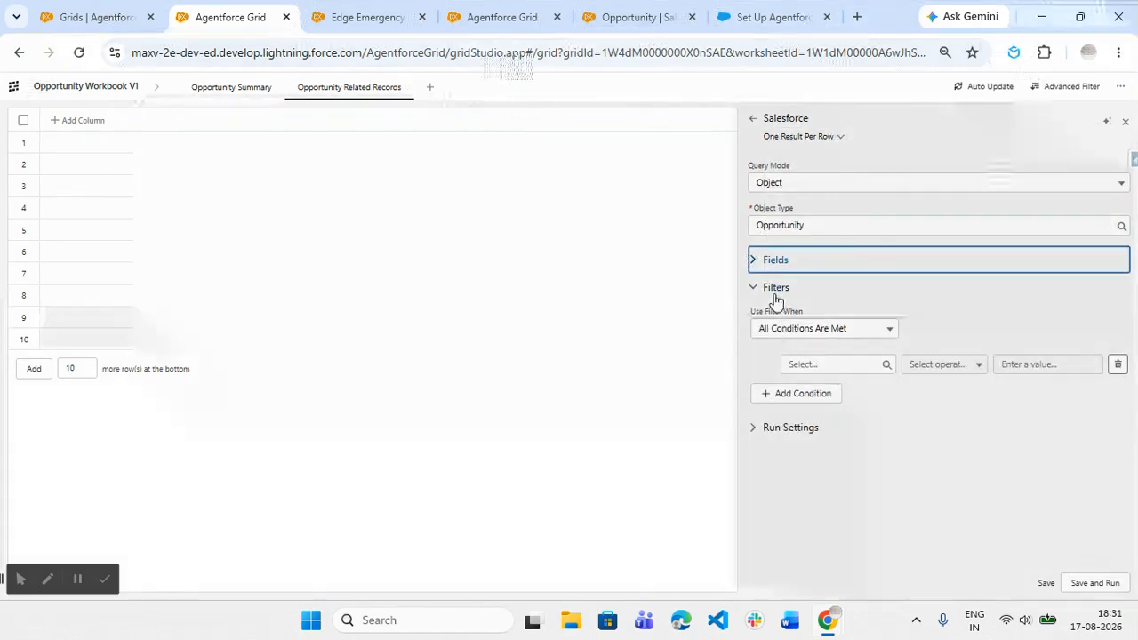
left_click(756, 288)
left_click(786, 138)
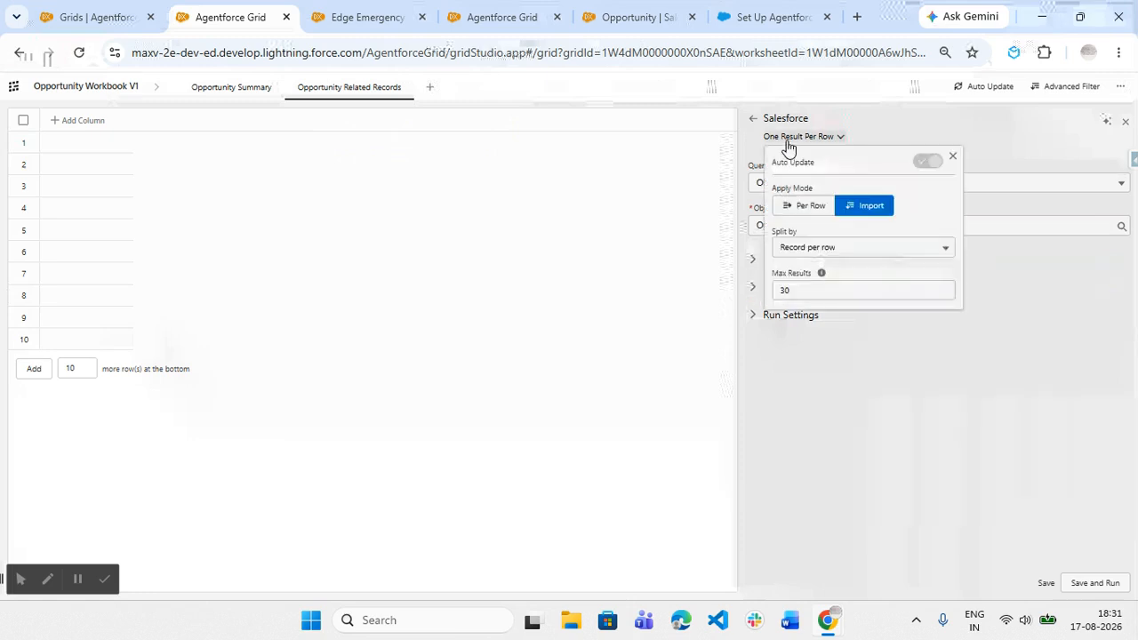
left_click(1093, 582)
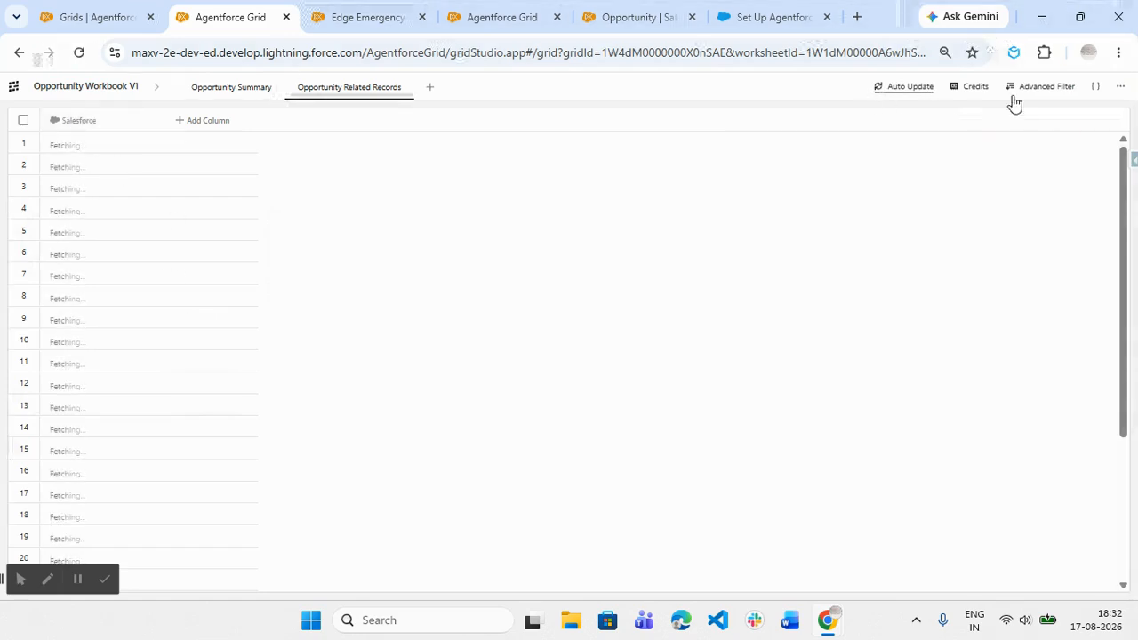
- Look at the worksheet's additional options and its flex credit estimates, and close the estimates
left_click(1119, 86)
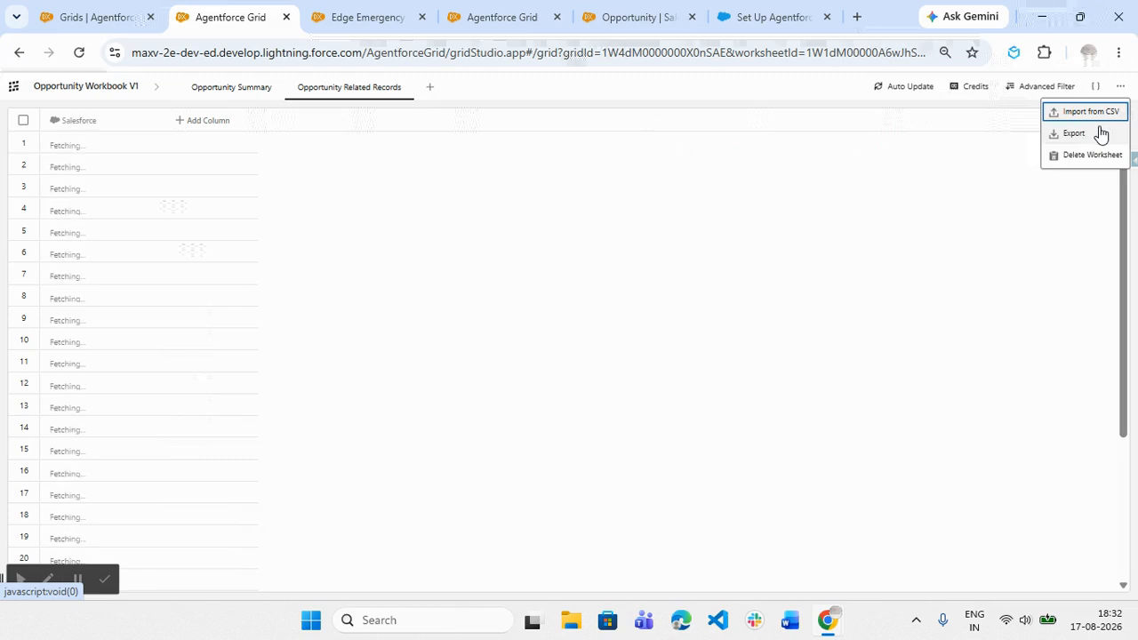
left_click(985, 180)
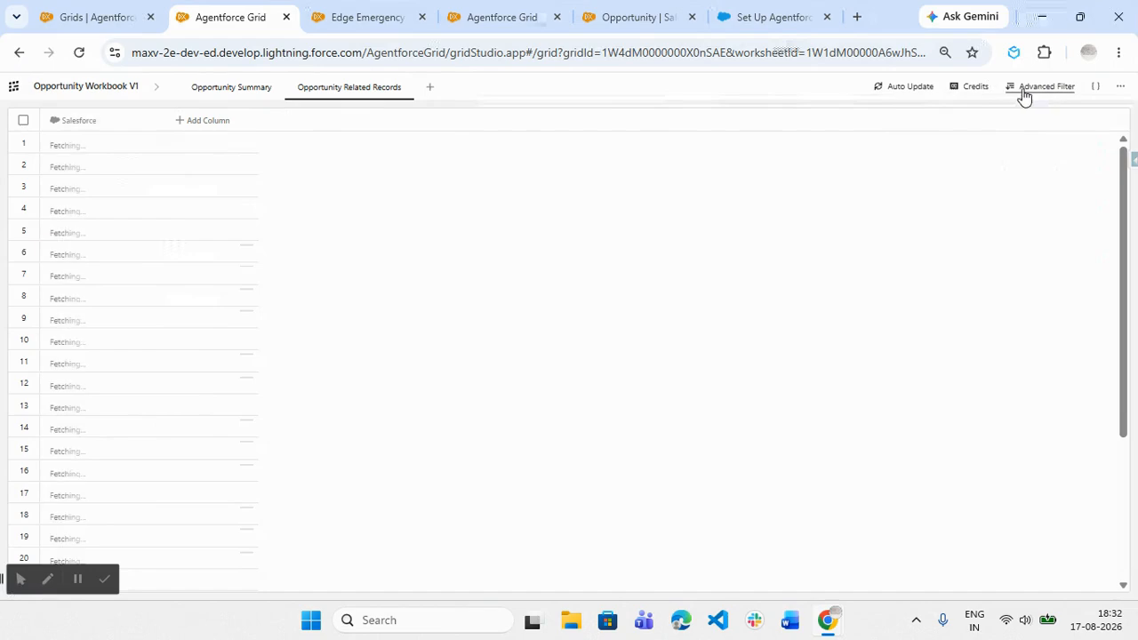
left_click(970, 89)
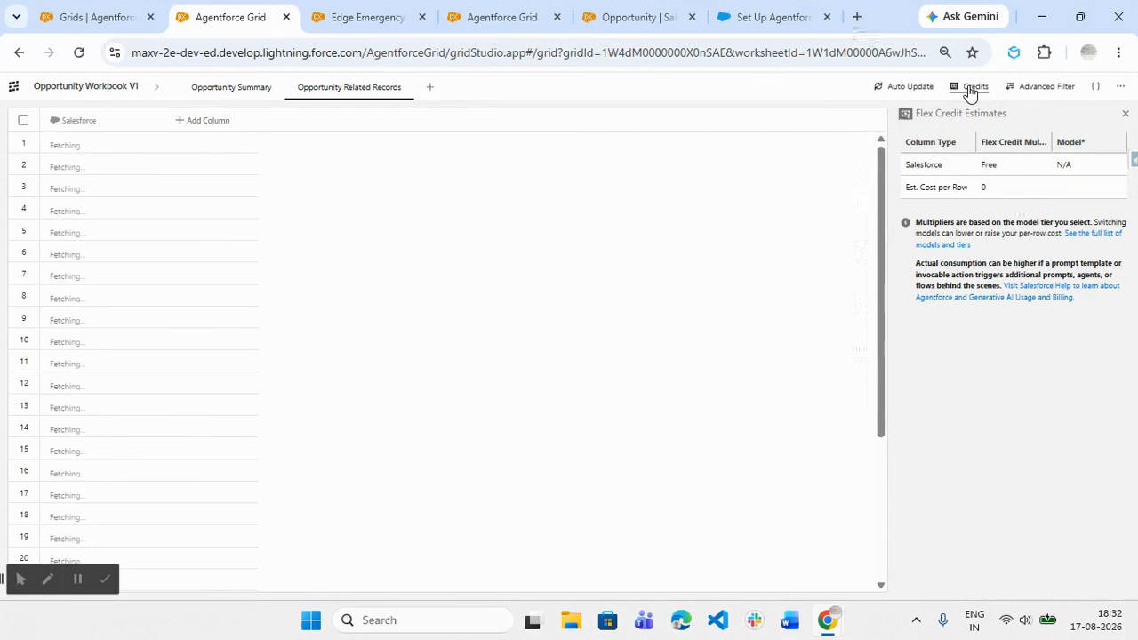
left_click(970, 93)
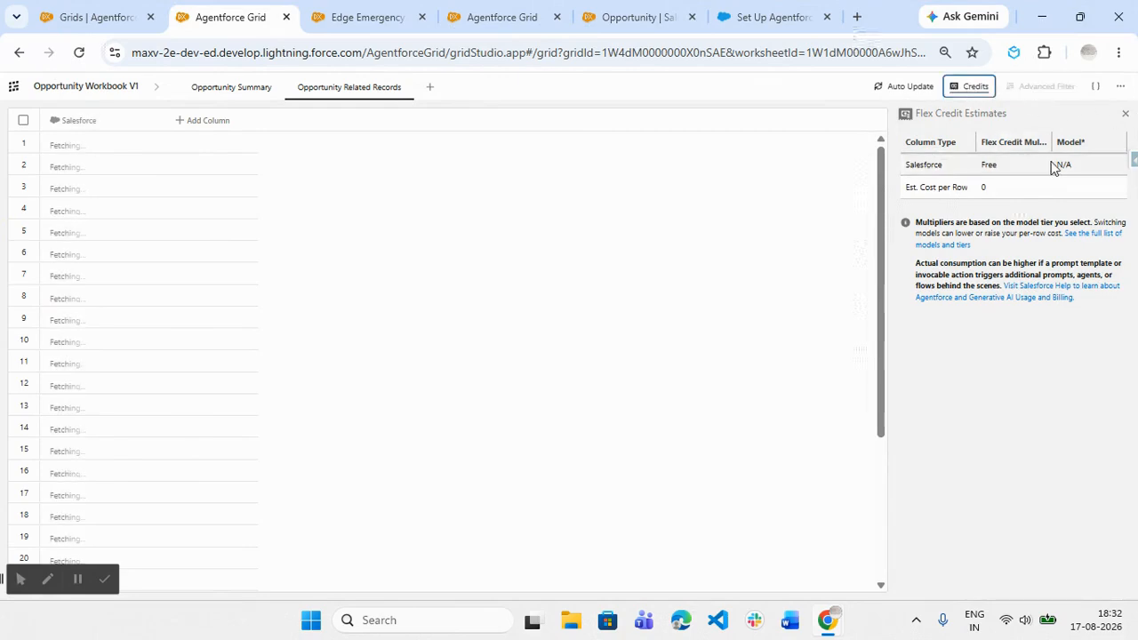
left_click(1124, 118)
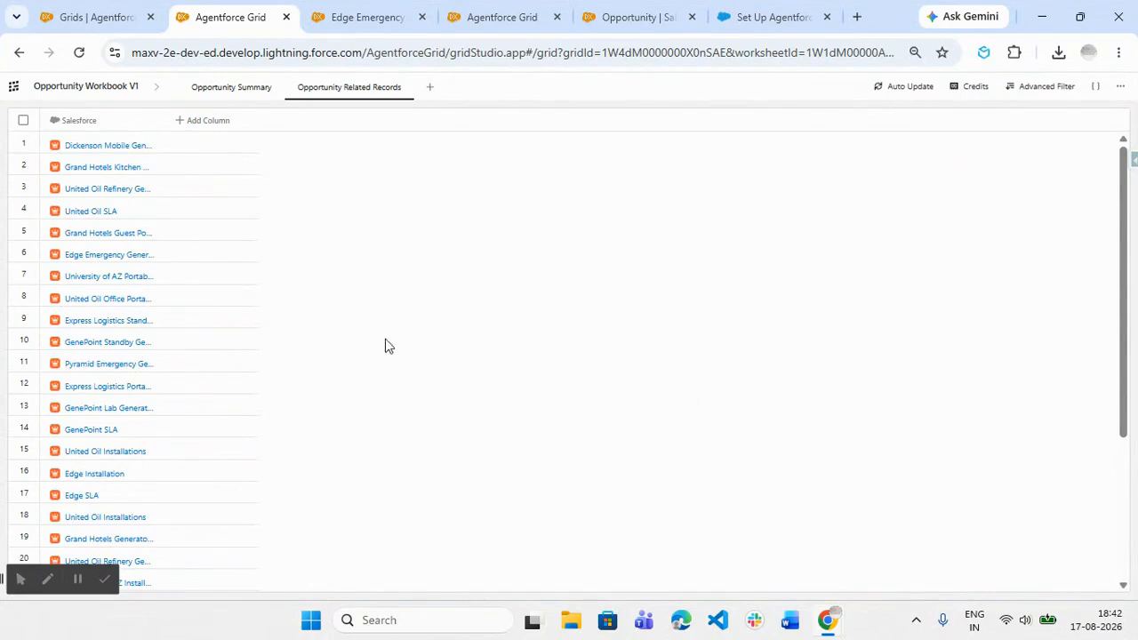
right_click(84, 125)
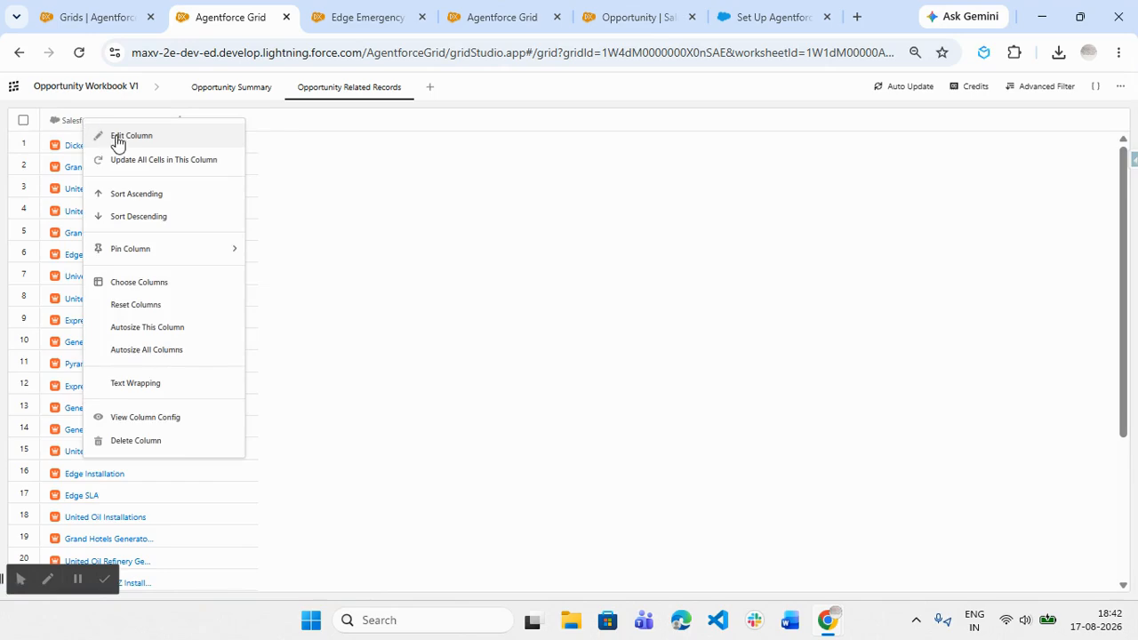
left_click(117, 138)
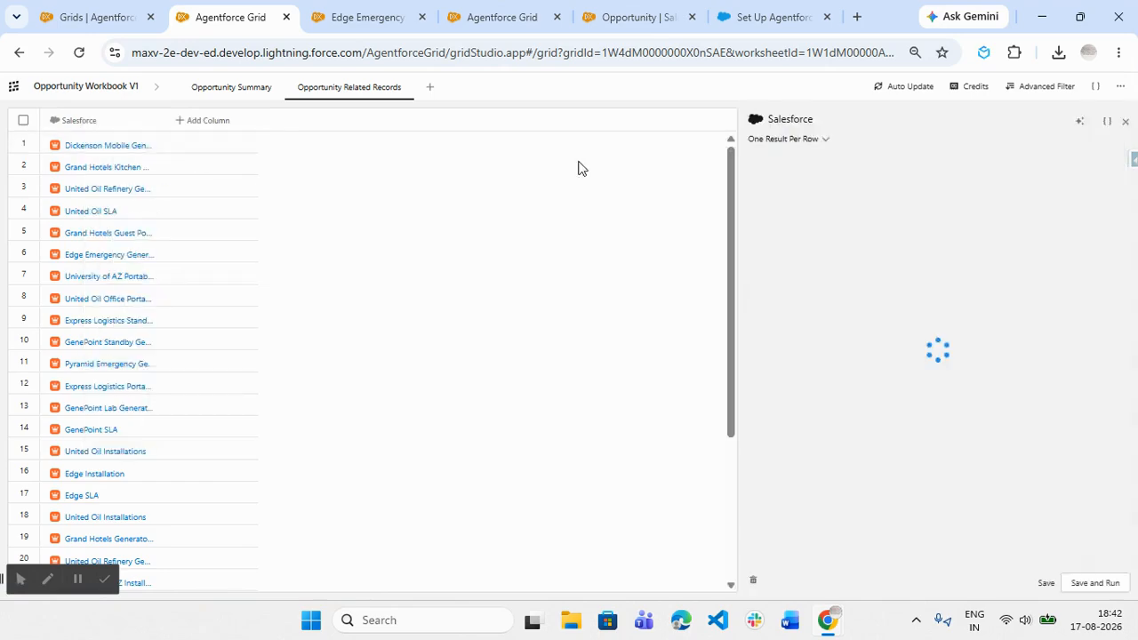
left_click(799, 119)
key("BackSpace")
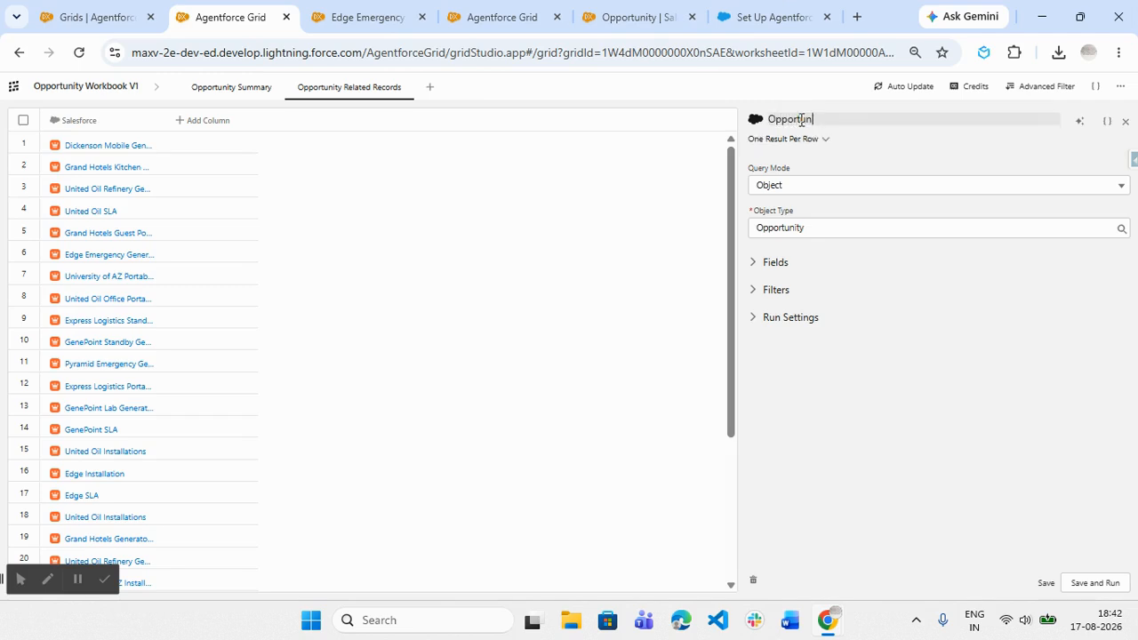
key("Return")
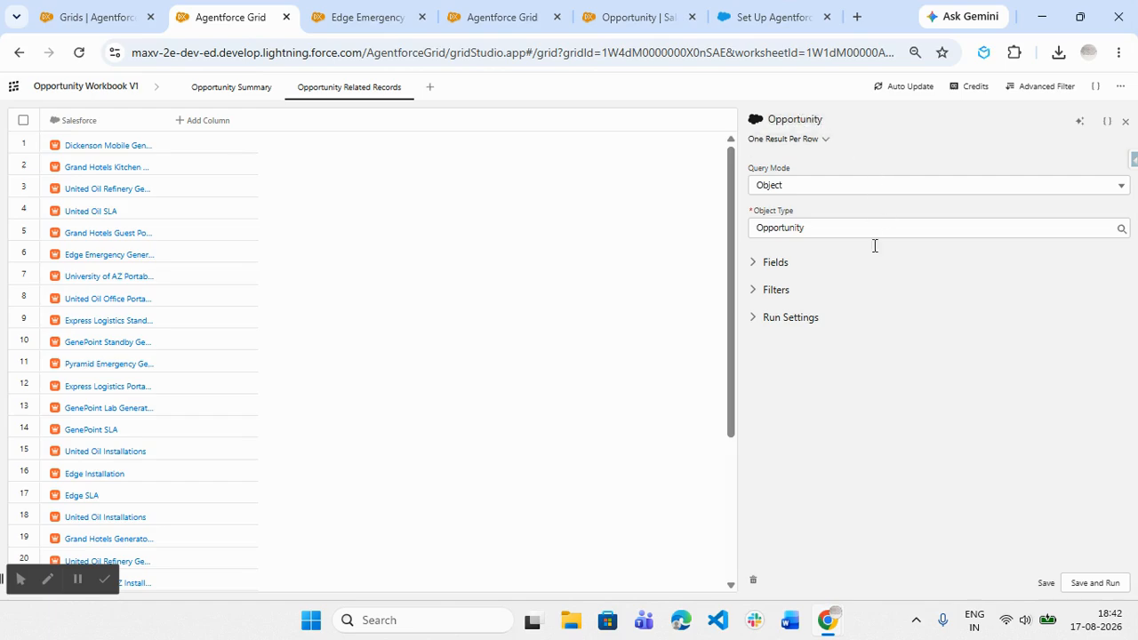
left_click(841, 261)
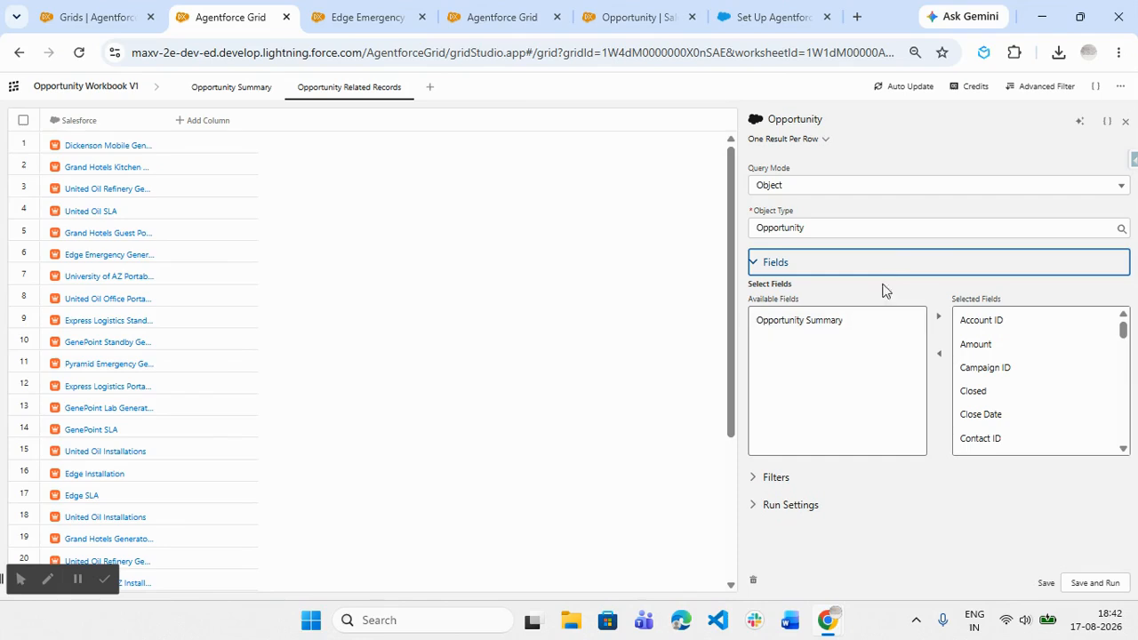
left_click(814, 503)
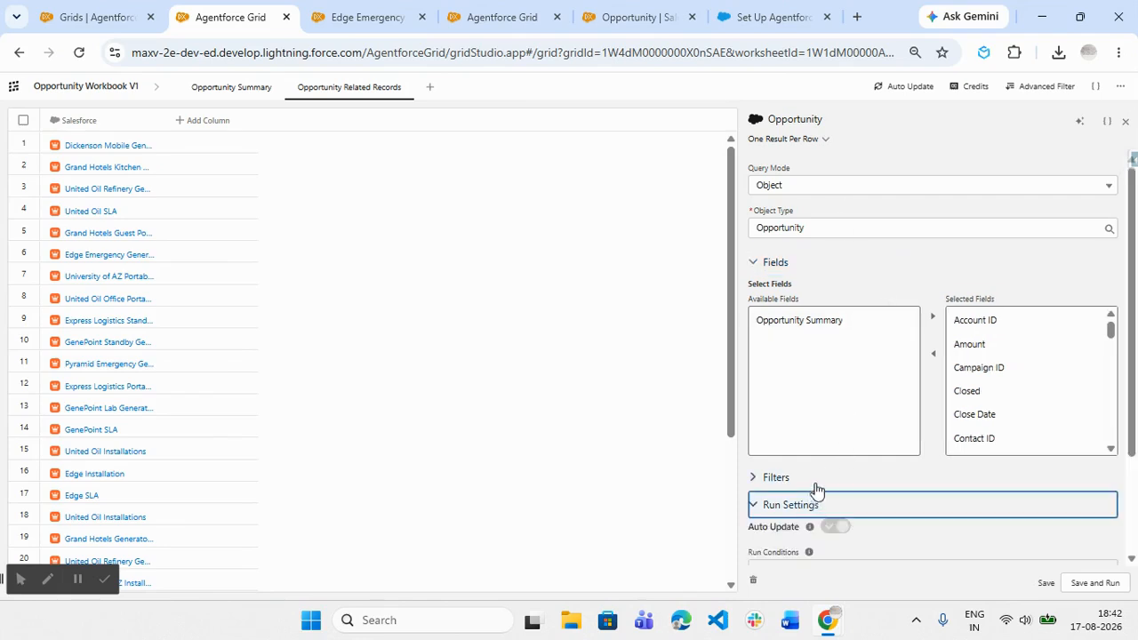
left_click(816, 477)
scroll(861, 423, "down", 3)
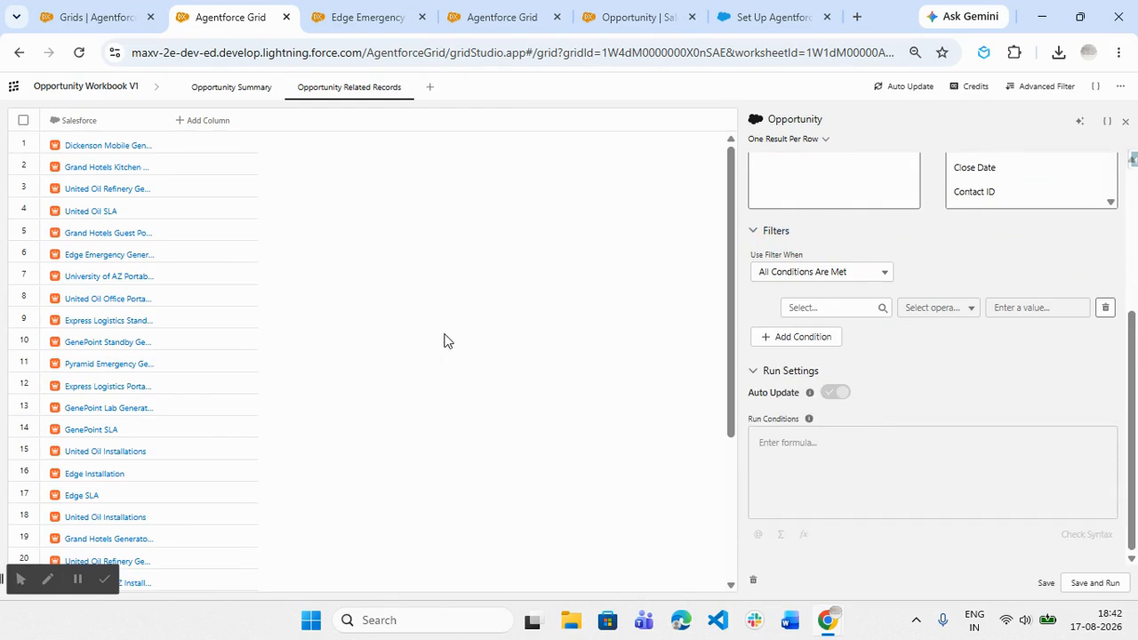
left_click(1124, 122)
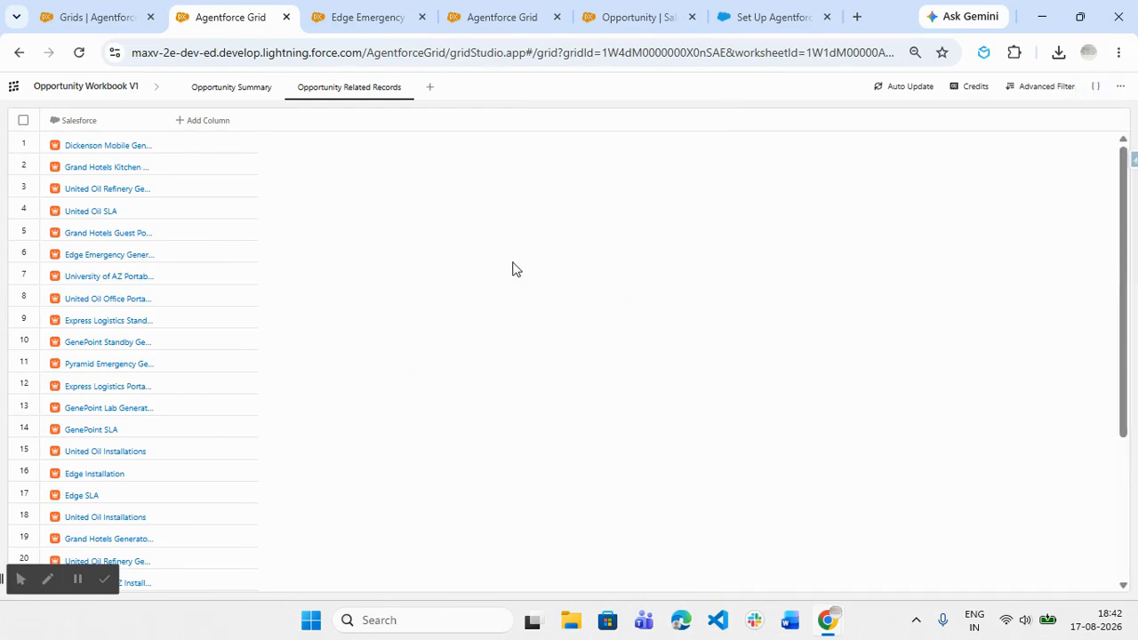
- Rename the Salesforce column to "Opportunity" and save it without running
left_click(107, 123)
left_click(127, 143)
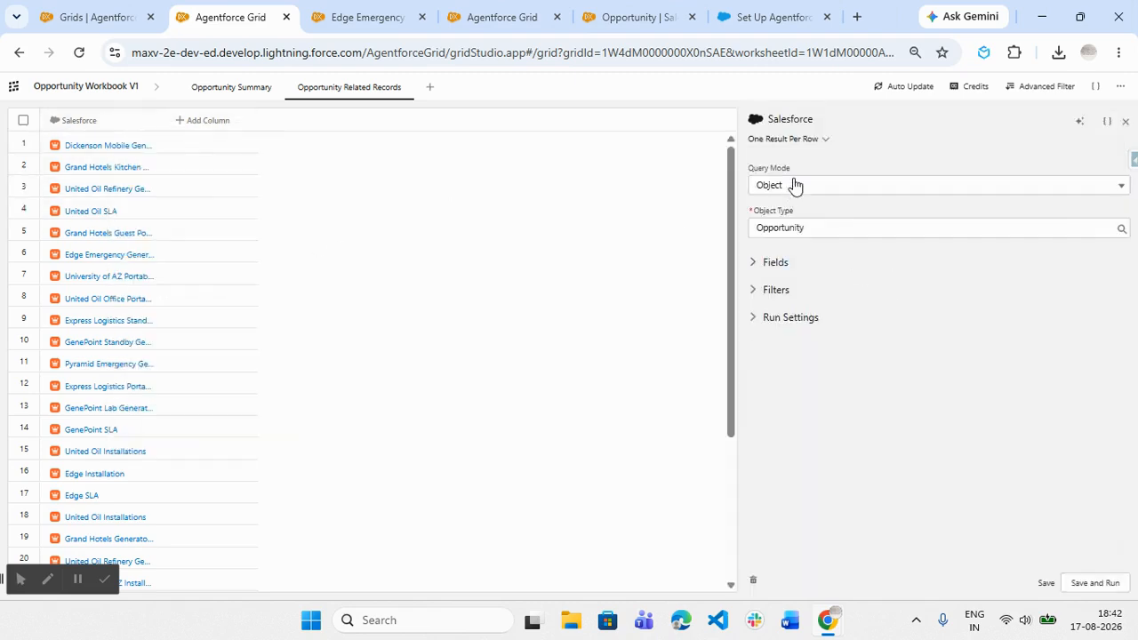
left_click(791, 120)
type("Opportunity")
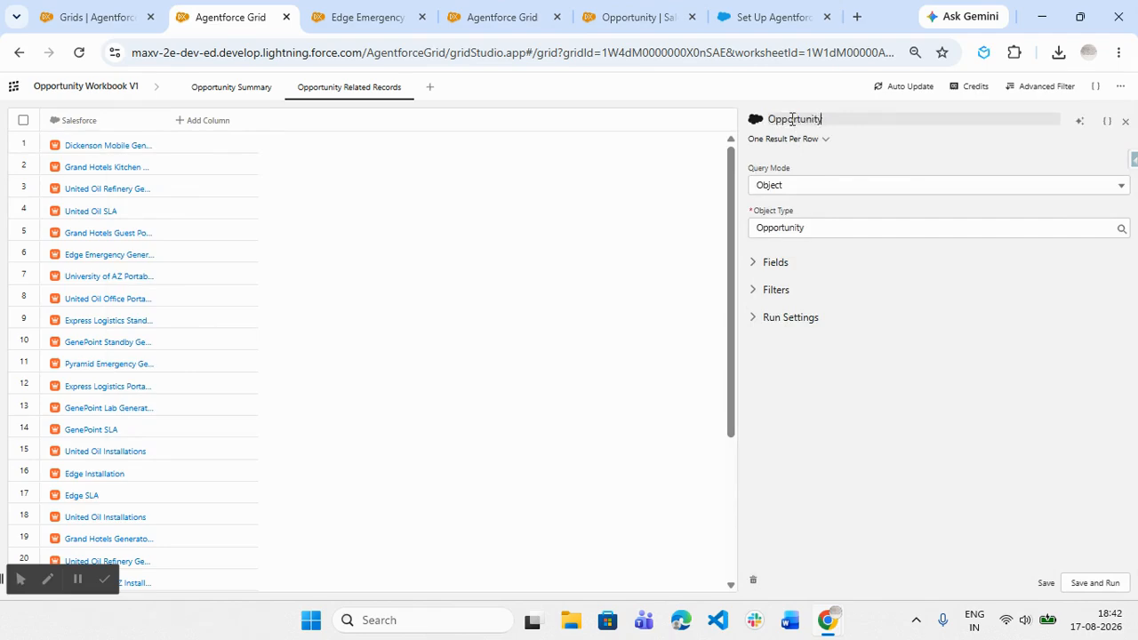
left_click(925, 443)
left_click(1046, 583)
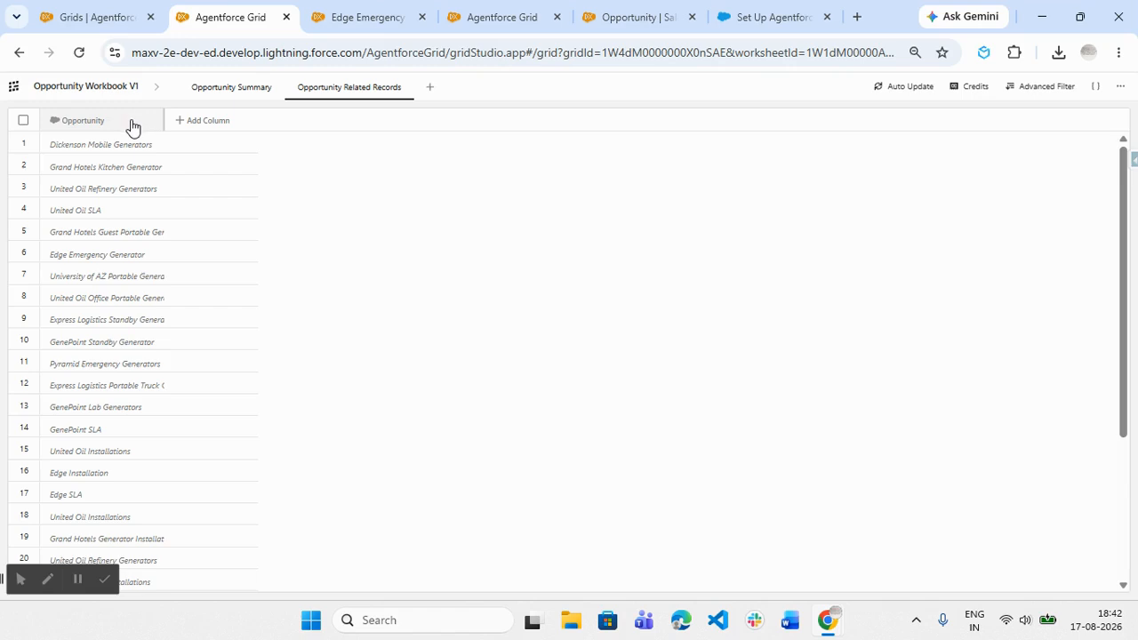
- Start a second Salesforce column and set its query mode to Advanced Mode
left_click(188, 130)
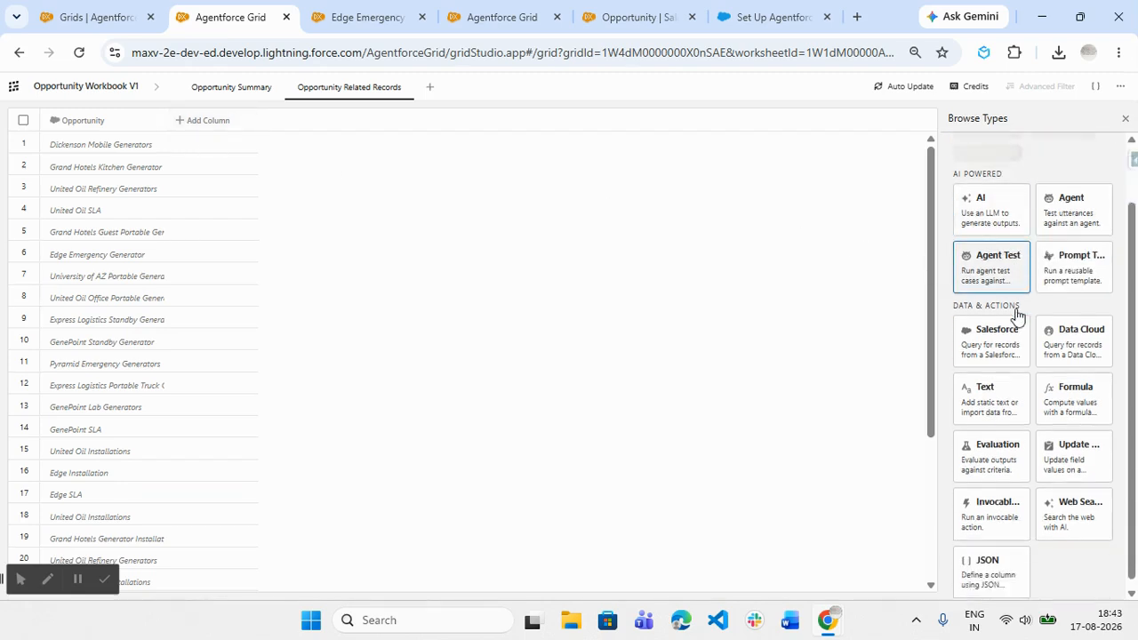
left_click(996, 329)
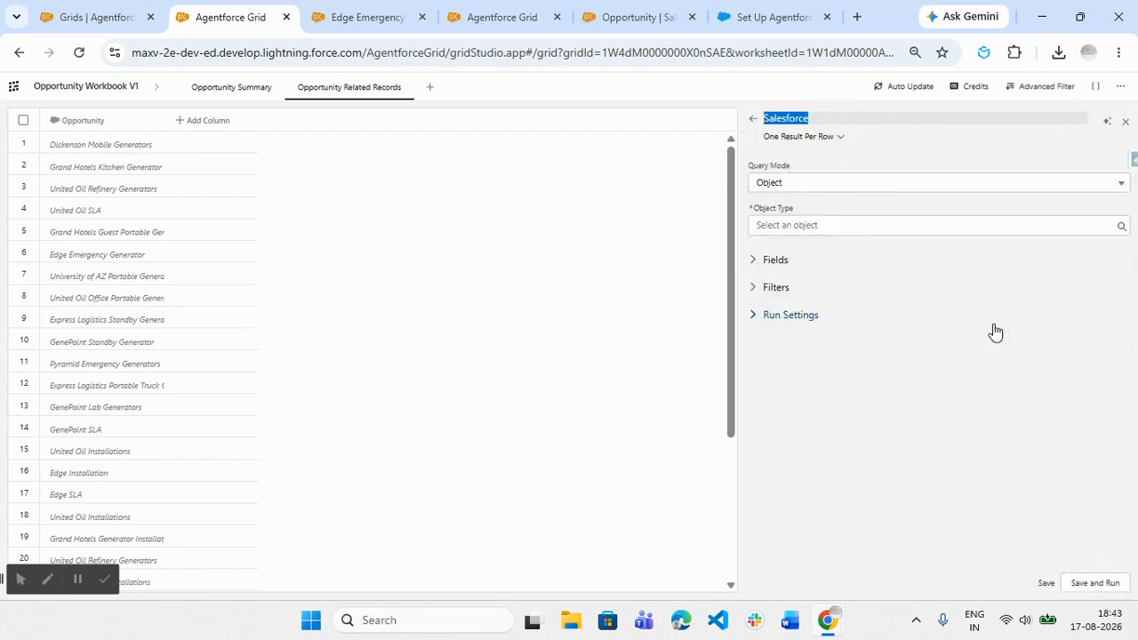
left_click(796, 187)
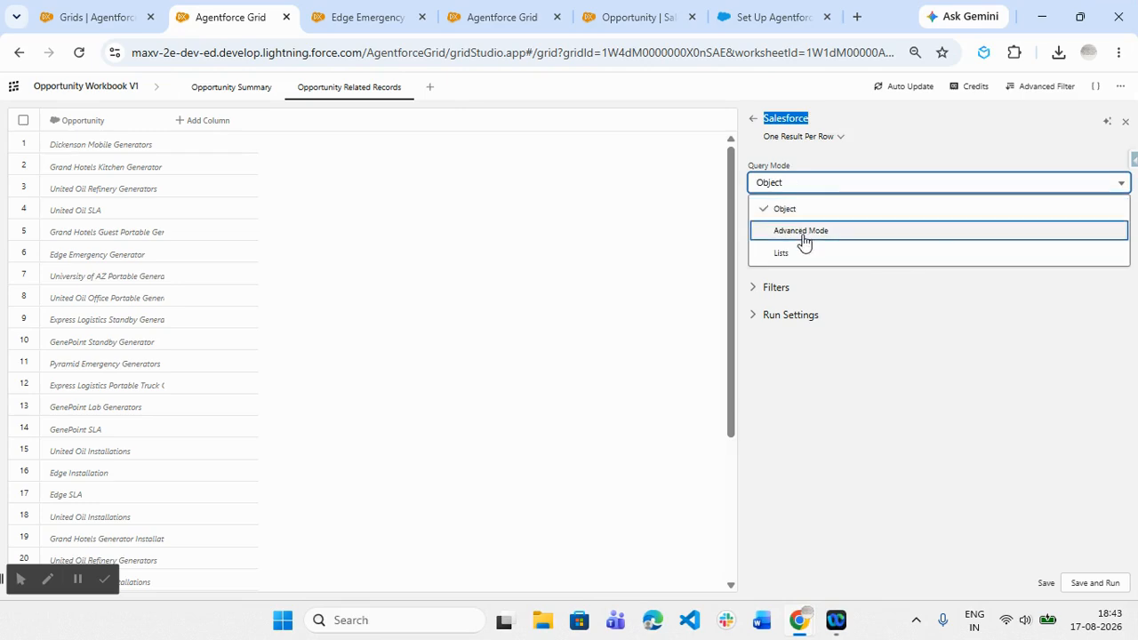
left_click(801, 232)
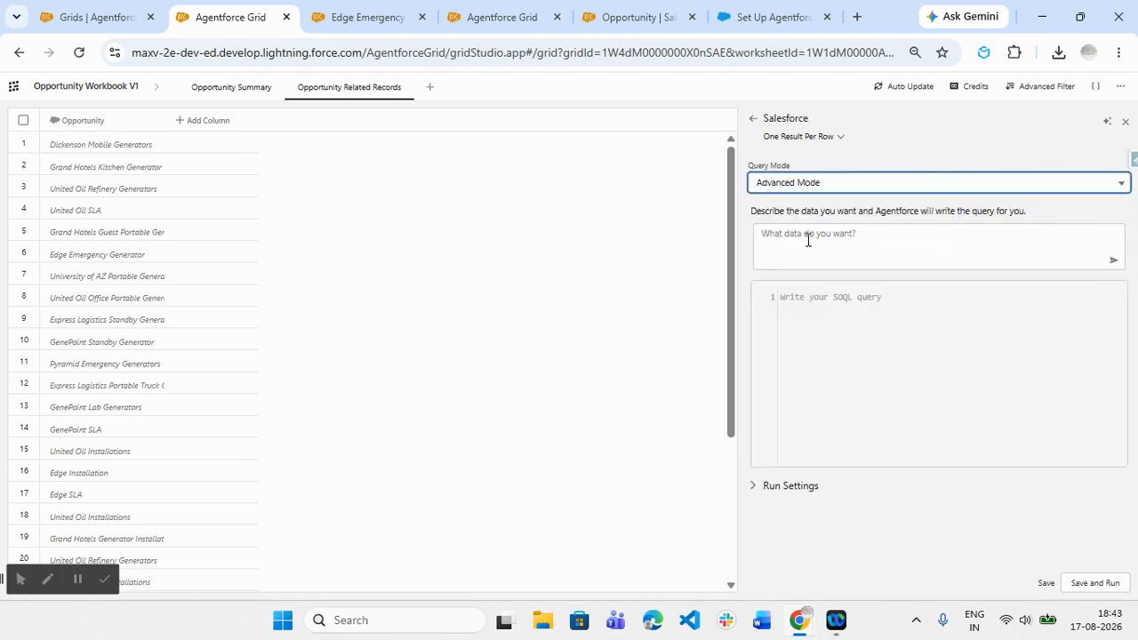
left_click(808, 240)
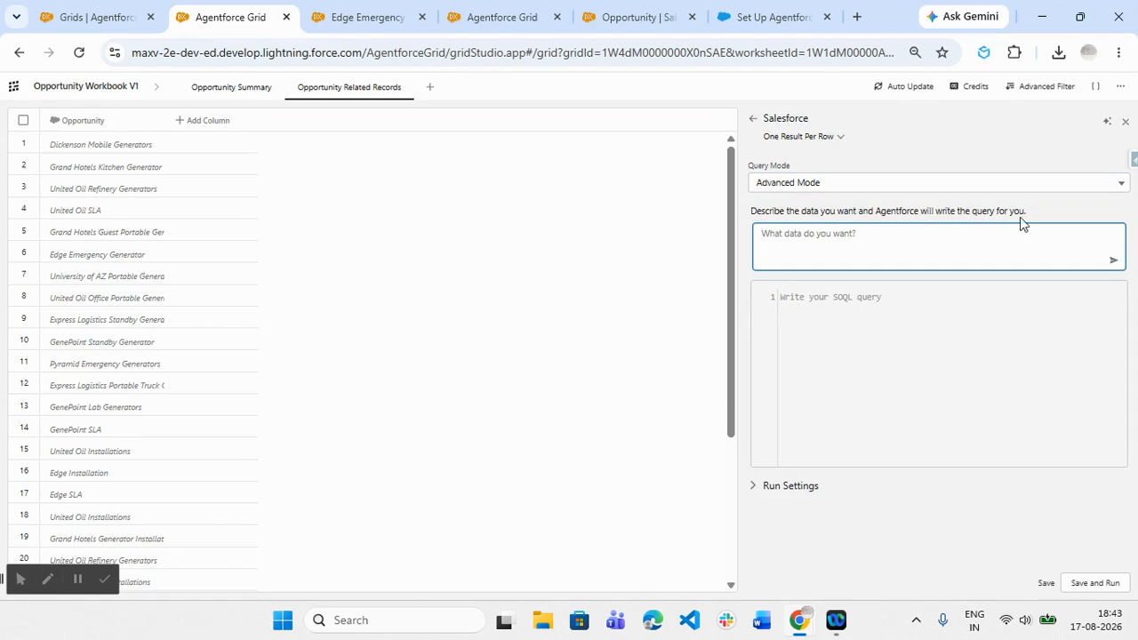
left_click(799, 296)
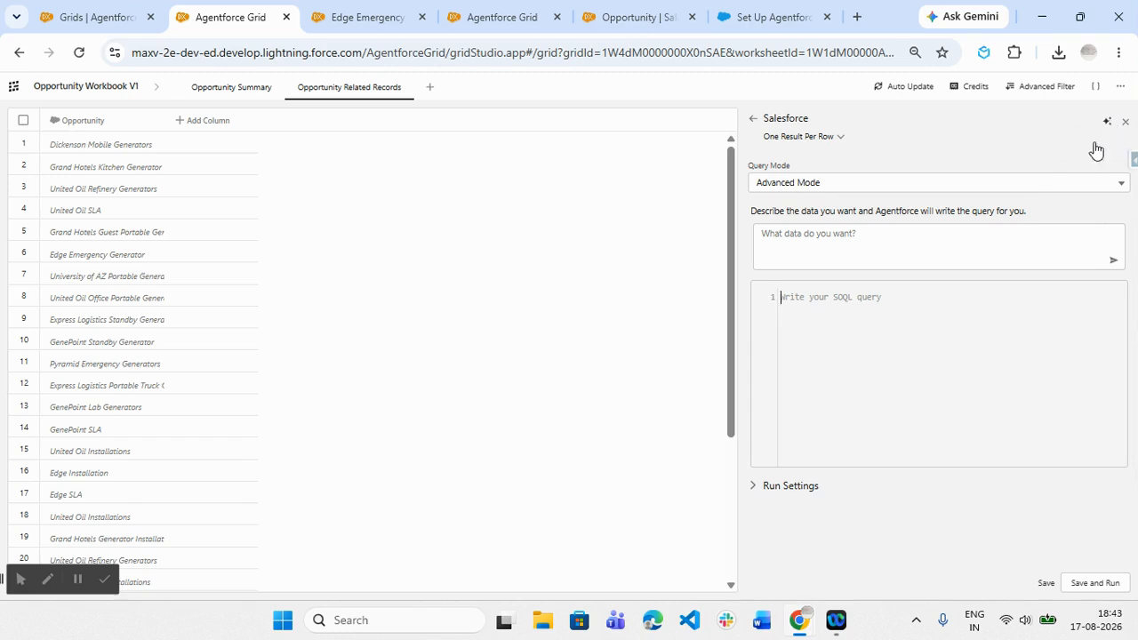
- Have Agentforce write a SOQL query from the description "get account records based on opportunity accountId"
left_click(862, 237)
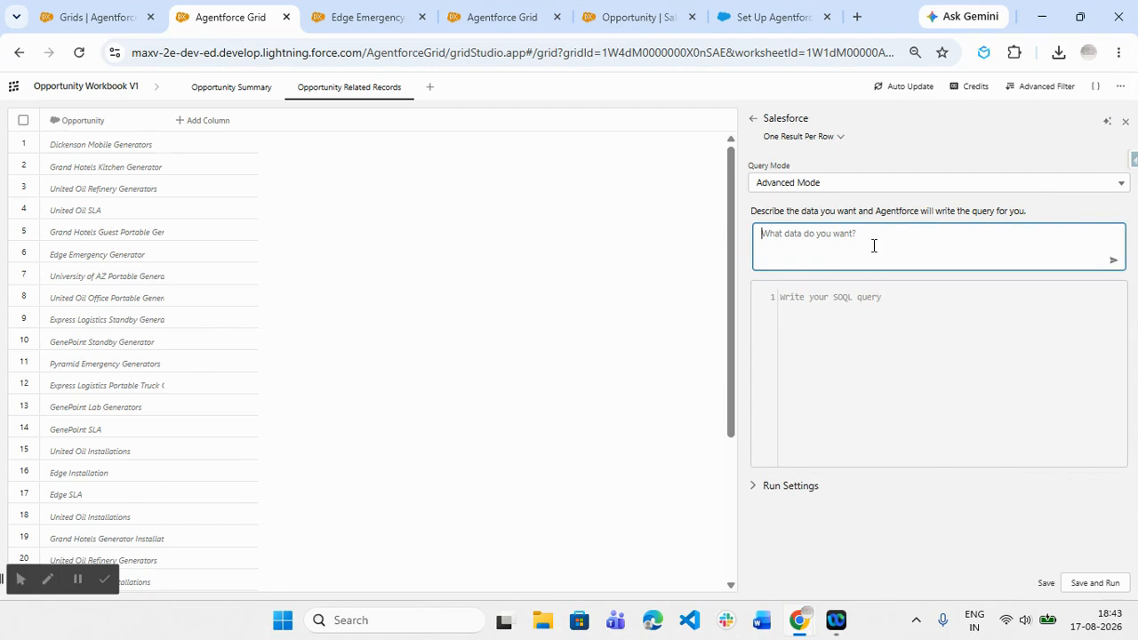
type("get account records based on opportunity acco")
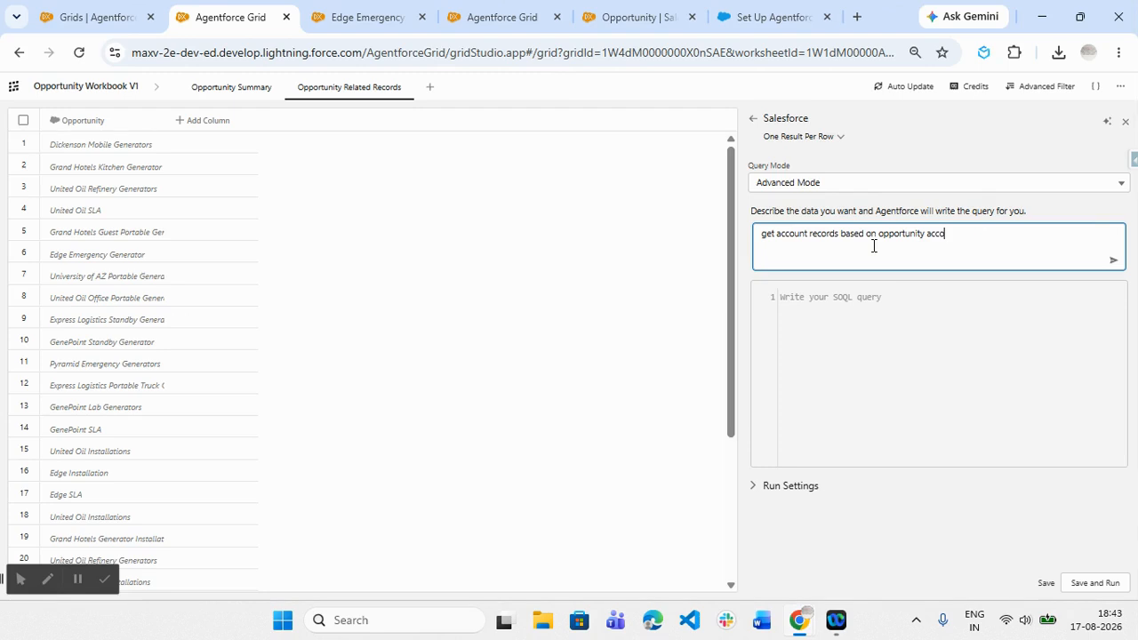
type("untId")
triple_click(1037, 231)
key("ctrl+c")
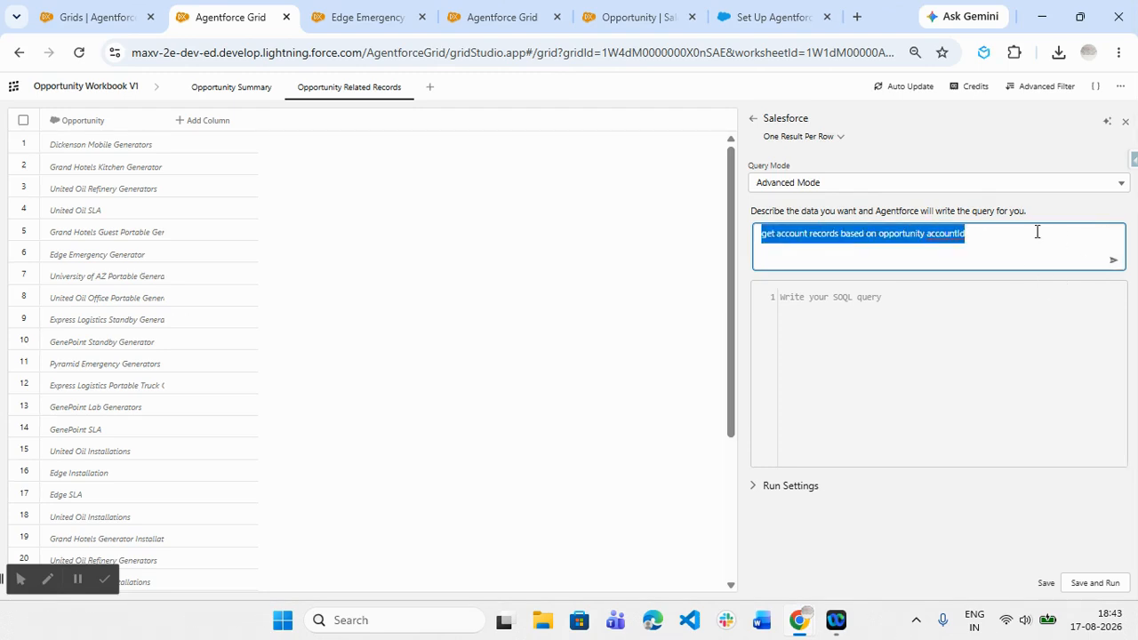
left_click(1113, 260)
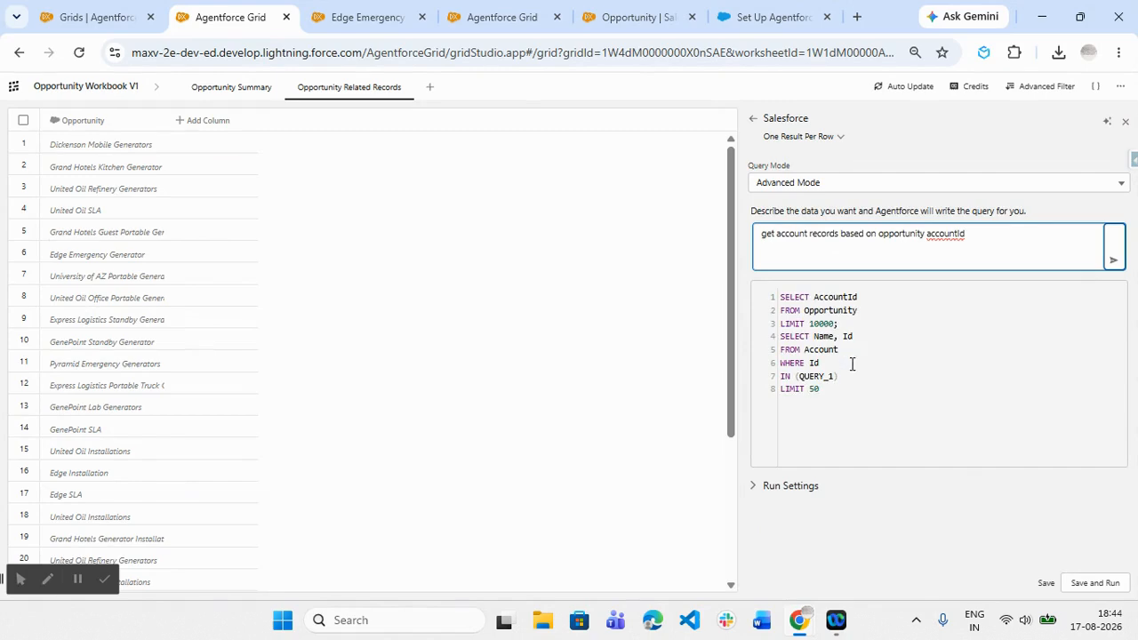
left_click(844, 326)
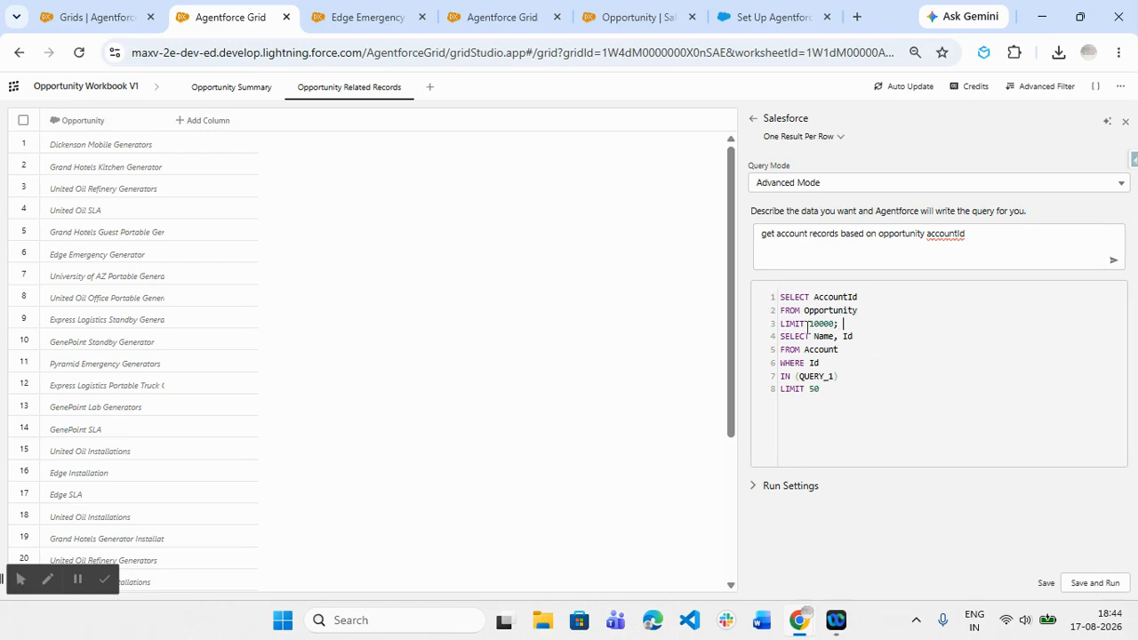
- Generate the column configuration with Agentforce from the description "get account records based on opportunity accountId", and check the query's AccountId reference
left_click(1105, 124)
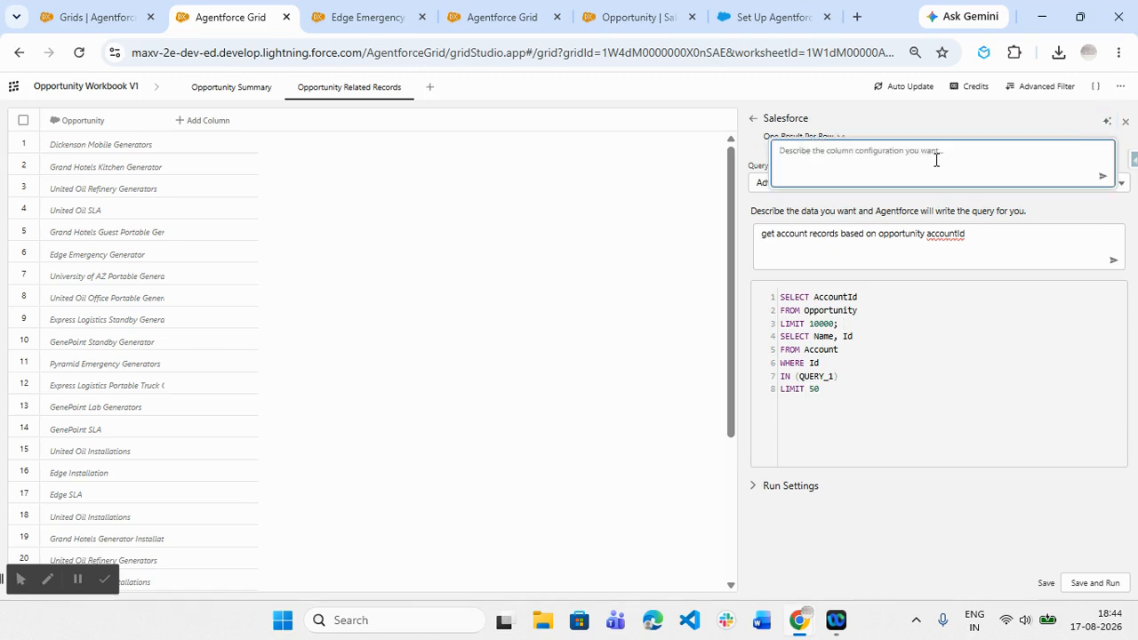
key("ctrl+v")
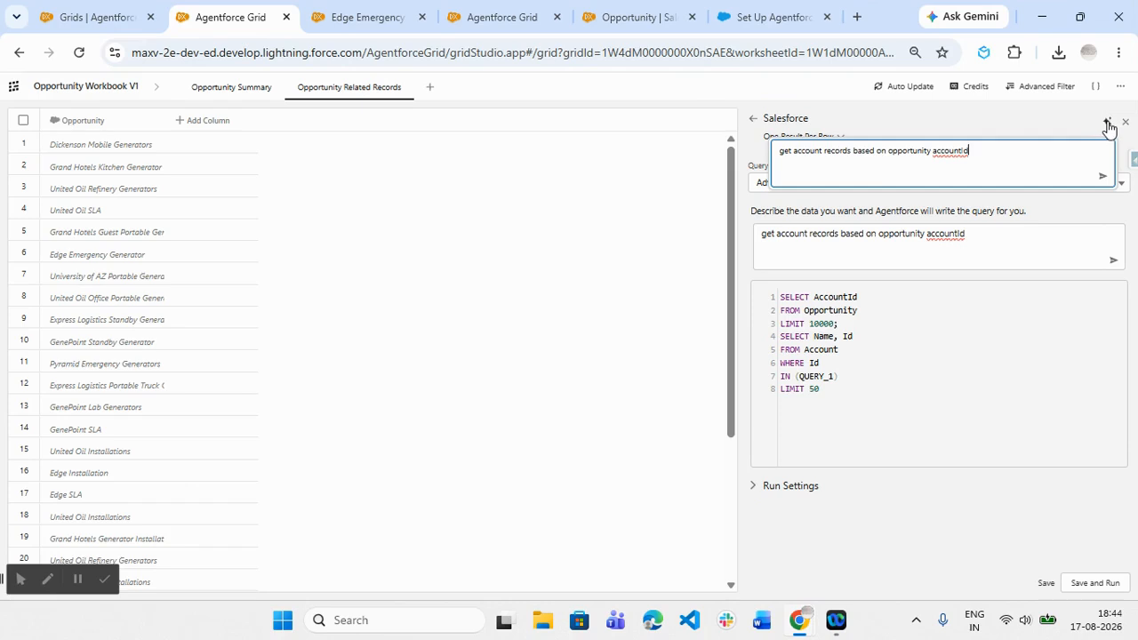
left_click(1103, 176)
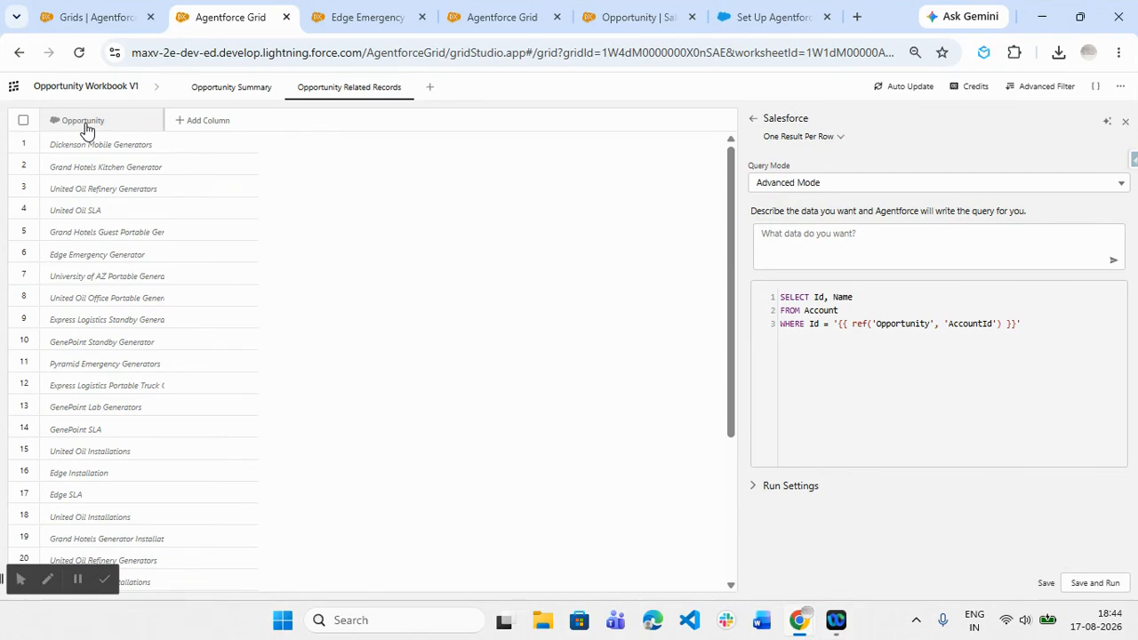
double_click(986, 325)
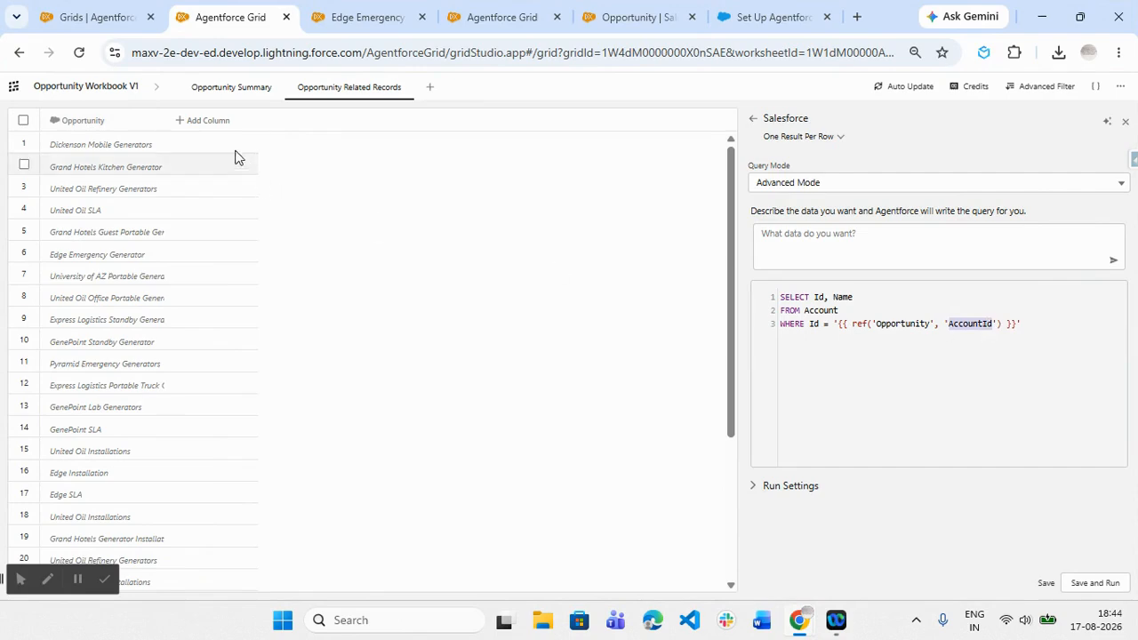
- Set the Salesforce column's Apply Mode to Per Row, and save and run the column
left_click(1102, 583)
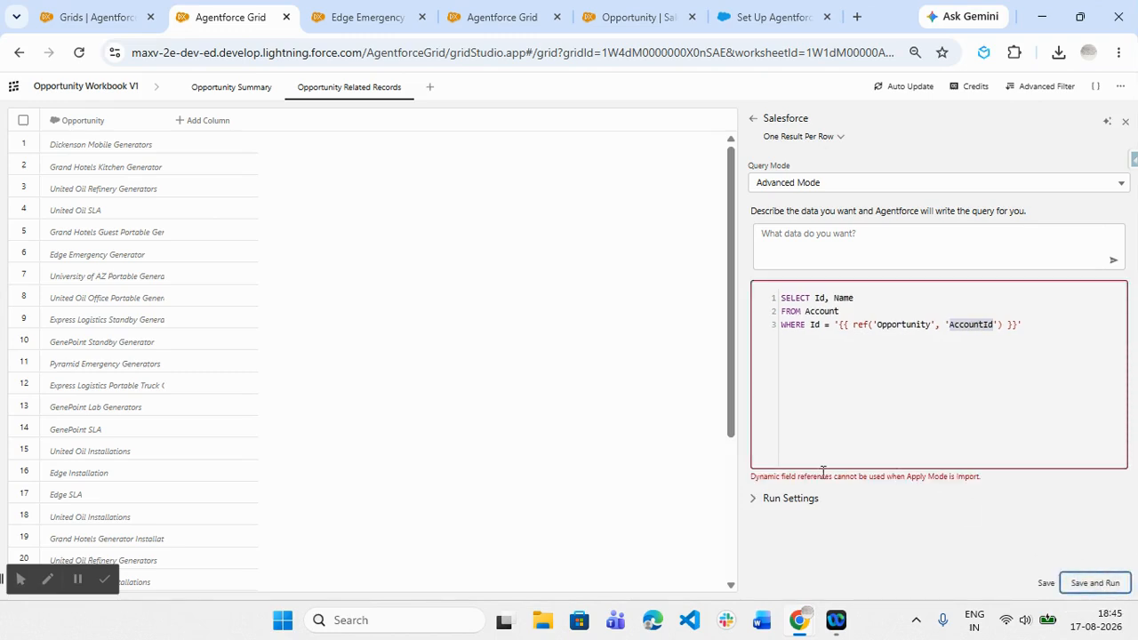
left_click_drag(753, 474, 999, 483)
left_click(943, 483)
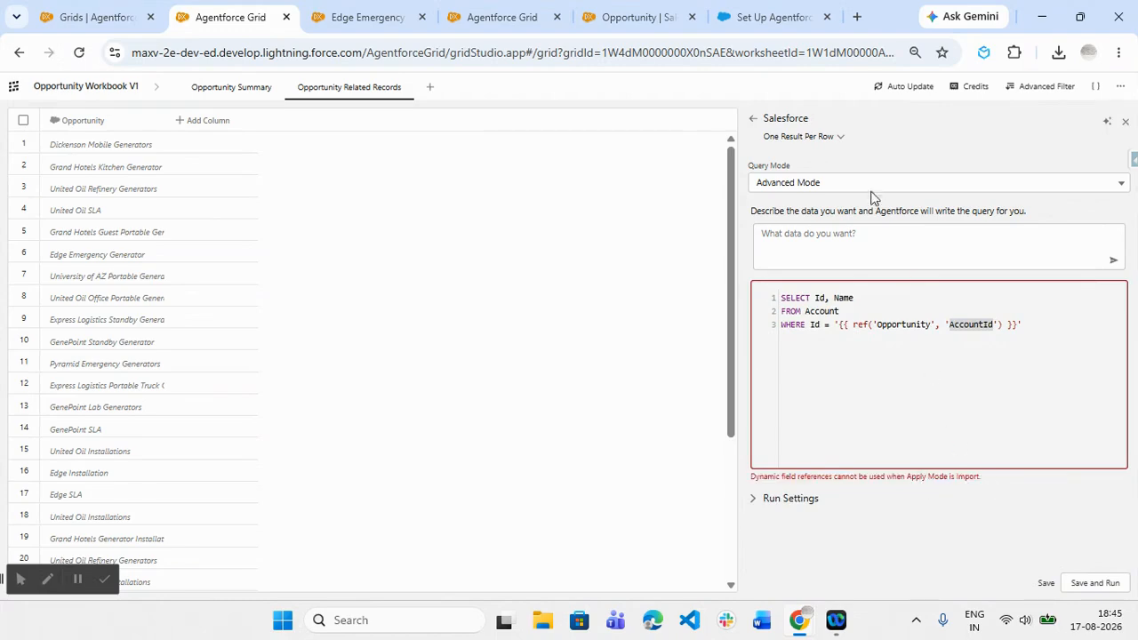
left_click(828, 139)
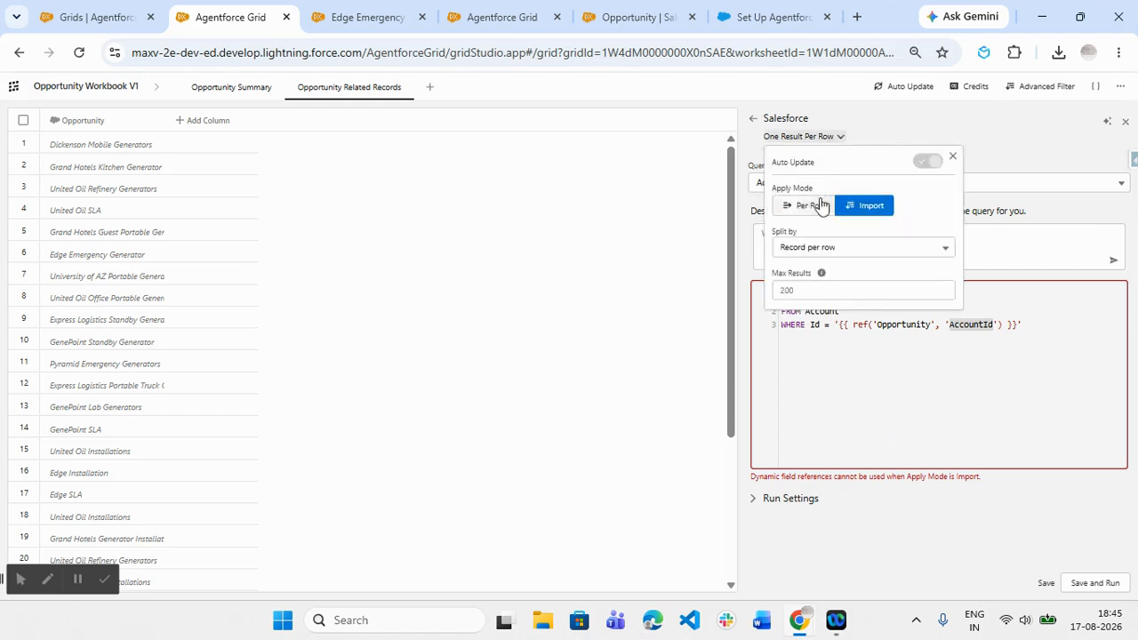
left_click(787, 203)
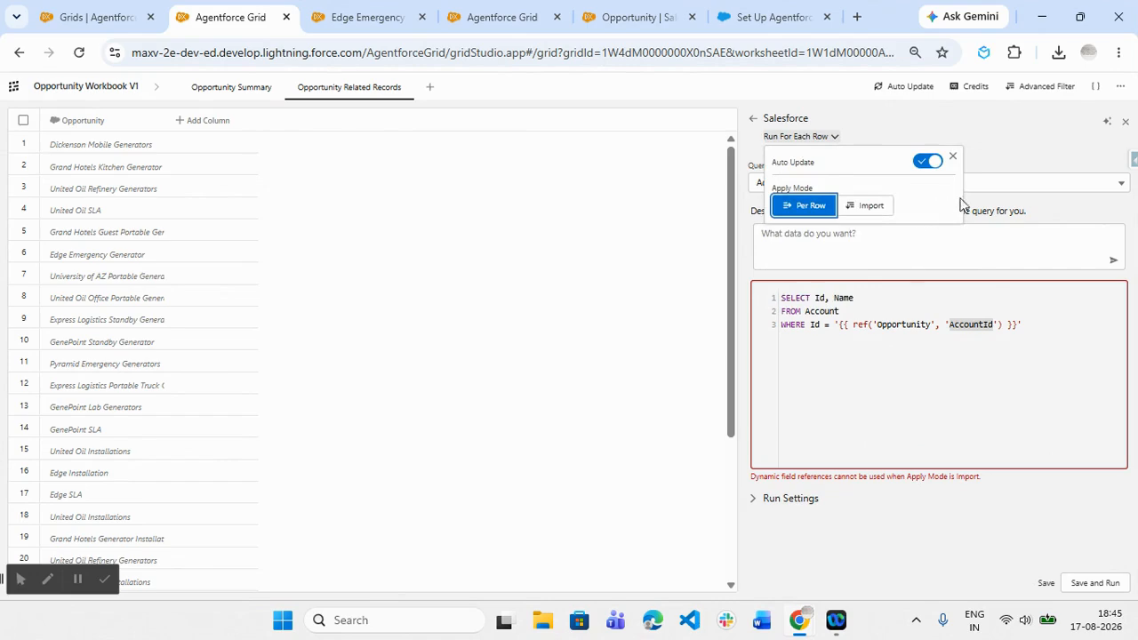
left_click(1024, 151)
left_click(1096, 583)
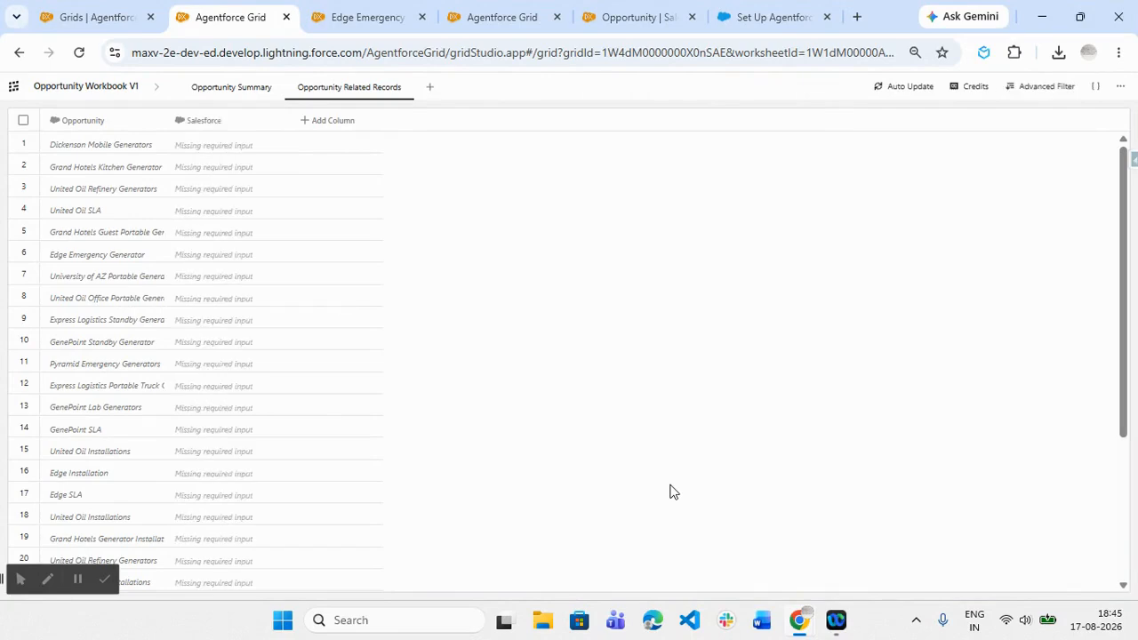
- Update all cells in the Opportunity column, followed by all cells in the Salesforce column
right_click(102, 127)
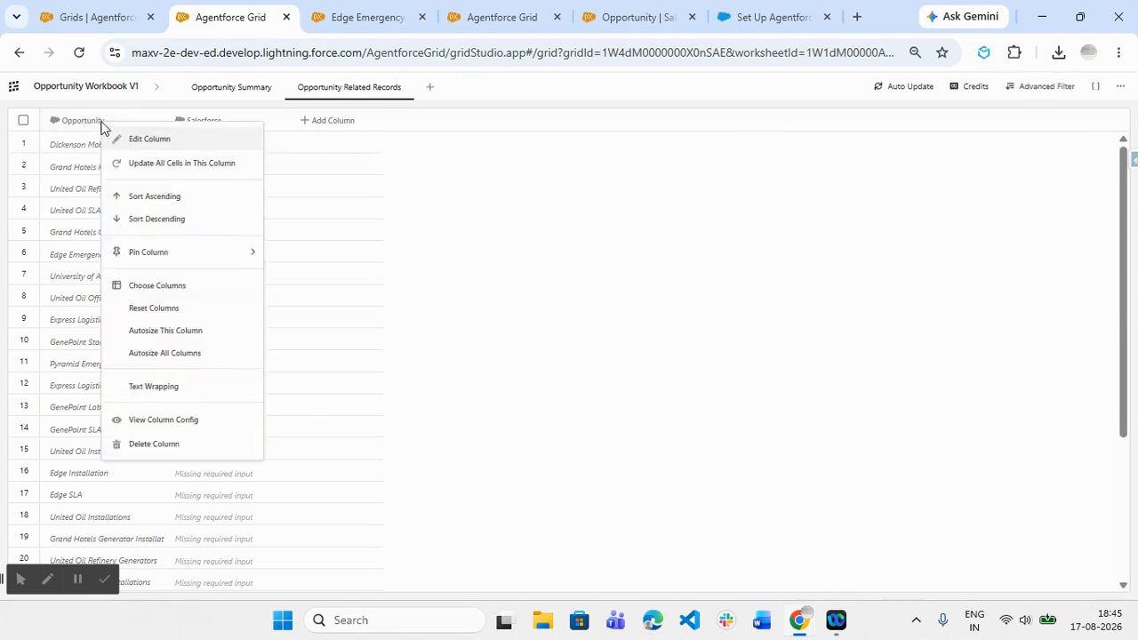
left_click(152, 166)
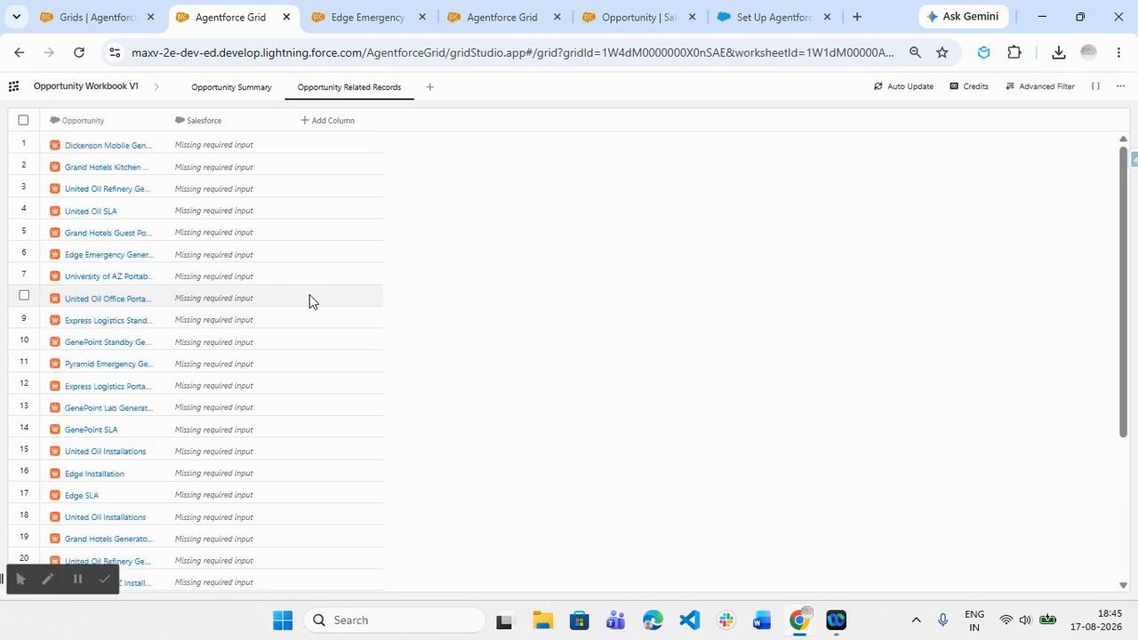
left_click(242, 129)
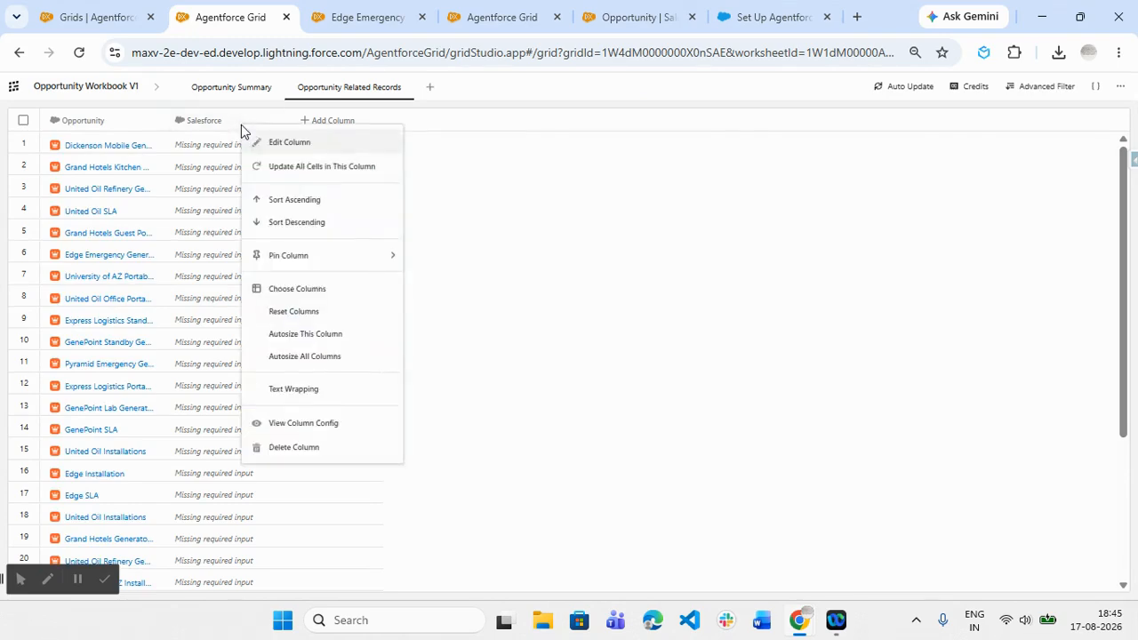
left_click(305, 170)
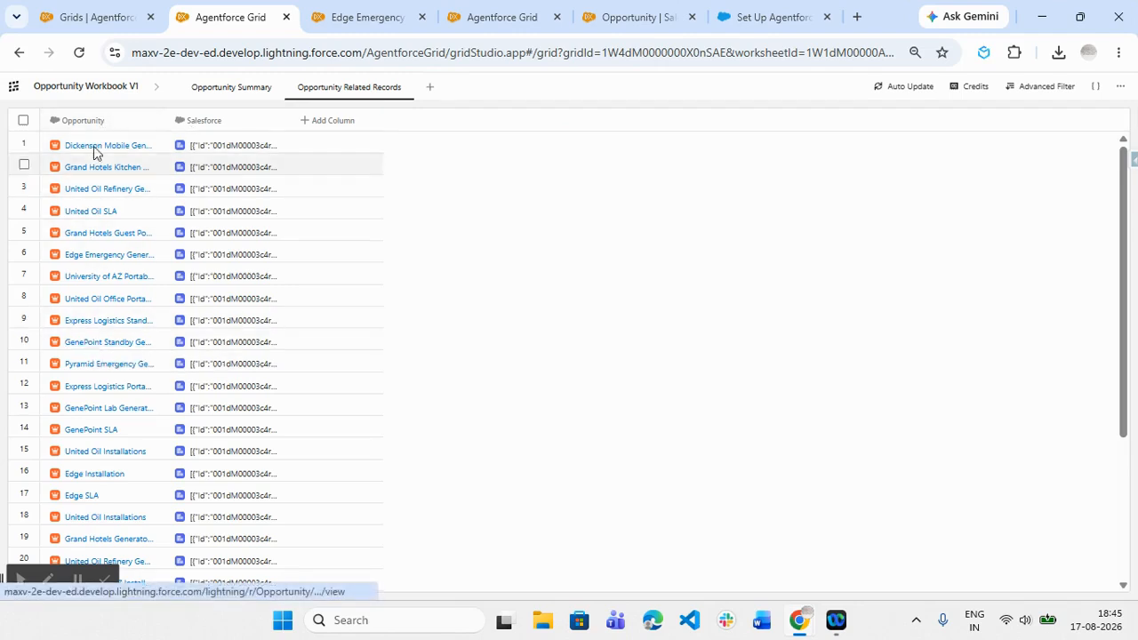
left_click(221, 127)
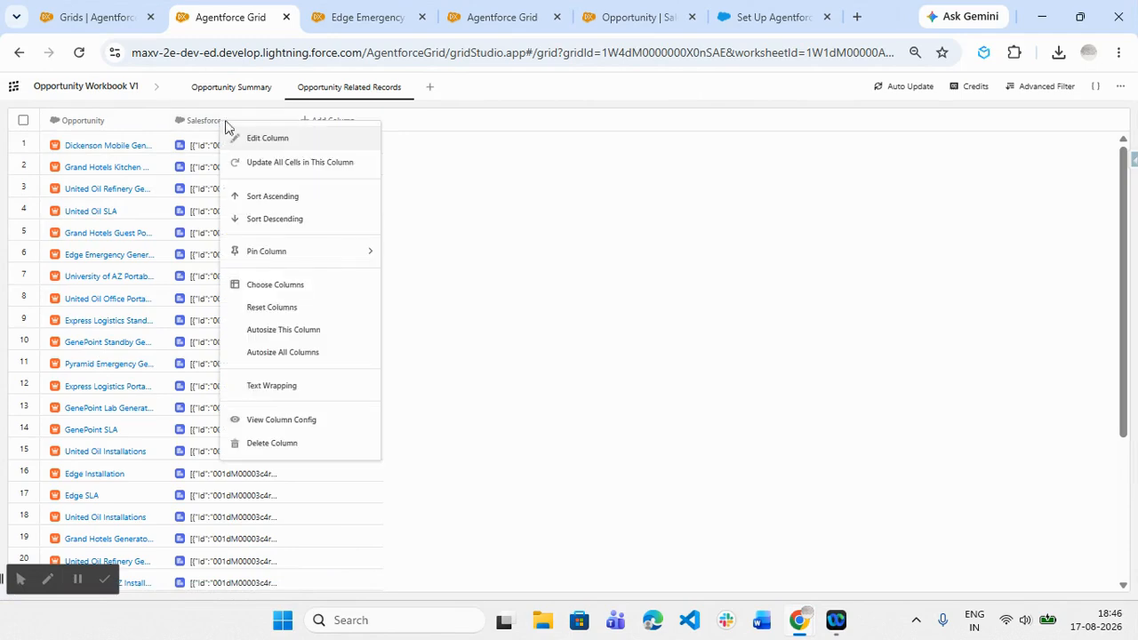
left_click(258, 137)
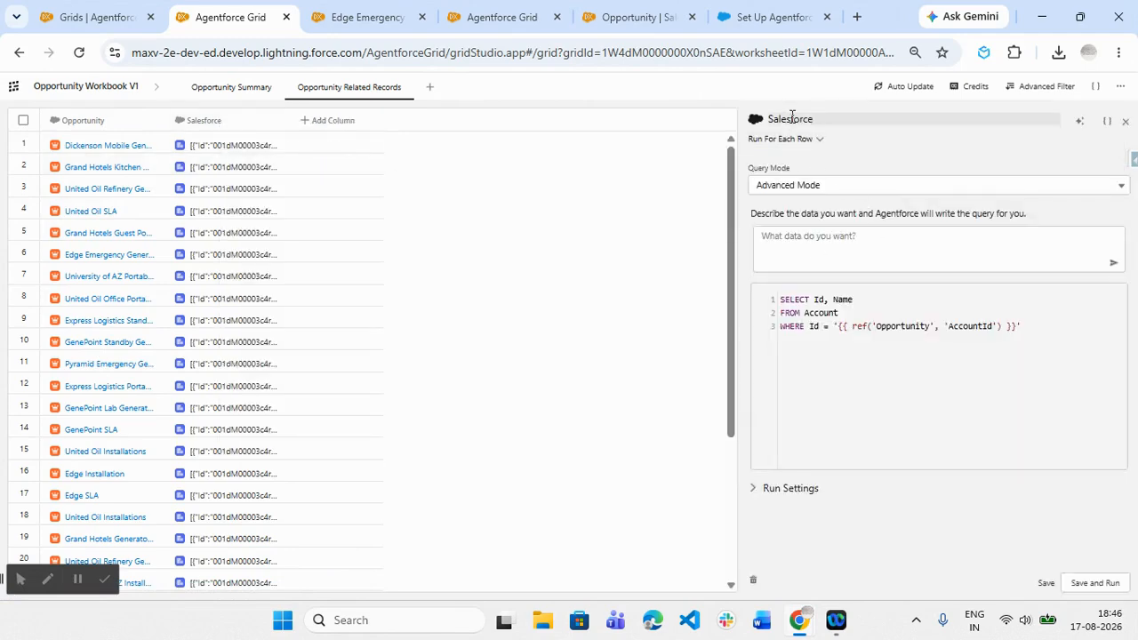
key("BackSpace")
key("BackSpace")
key("BackSpace")
key("BackSpace")
key("BackSpace")
key("BackSpace")
key("BackSpace")
key("BackSpace")
type("Accoun")
left_click(920, 161)
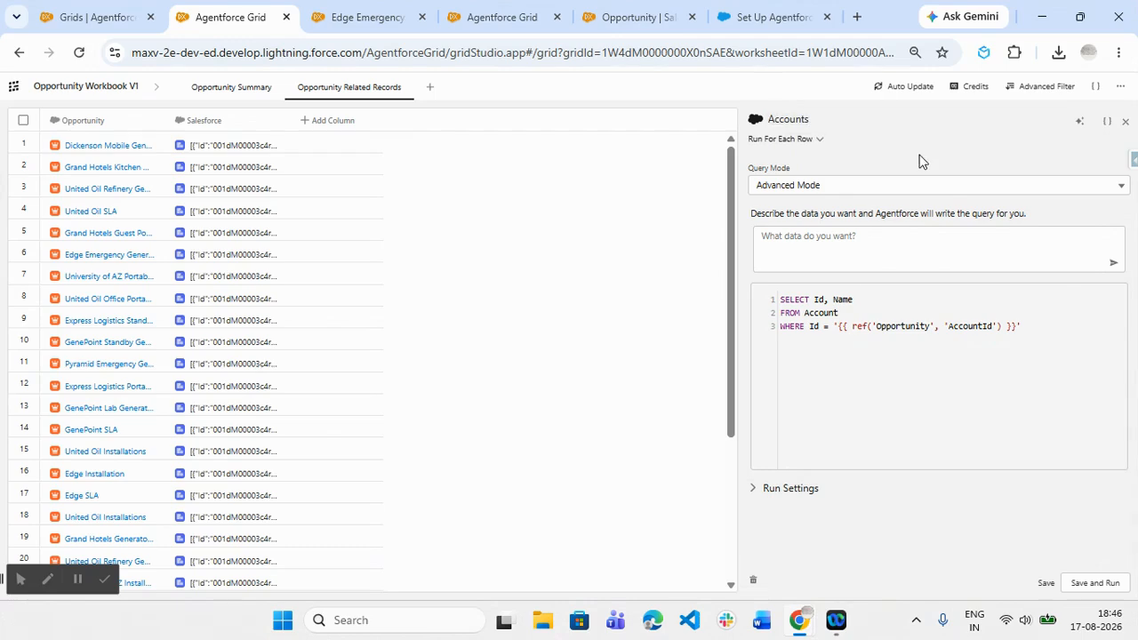
left_click(1126, 121)
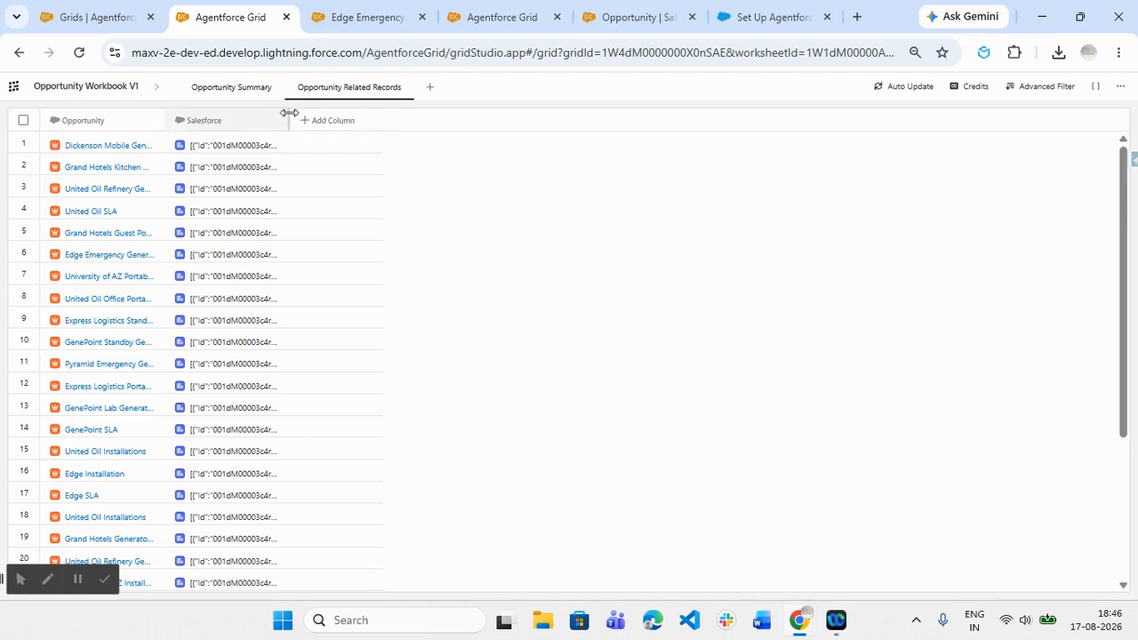
- Widen the Salesforce column and expand the account record in the first row's JSON output
left_click_drag(290, 120, 480, 120)
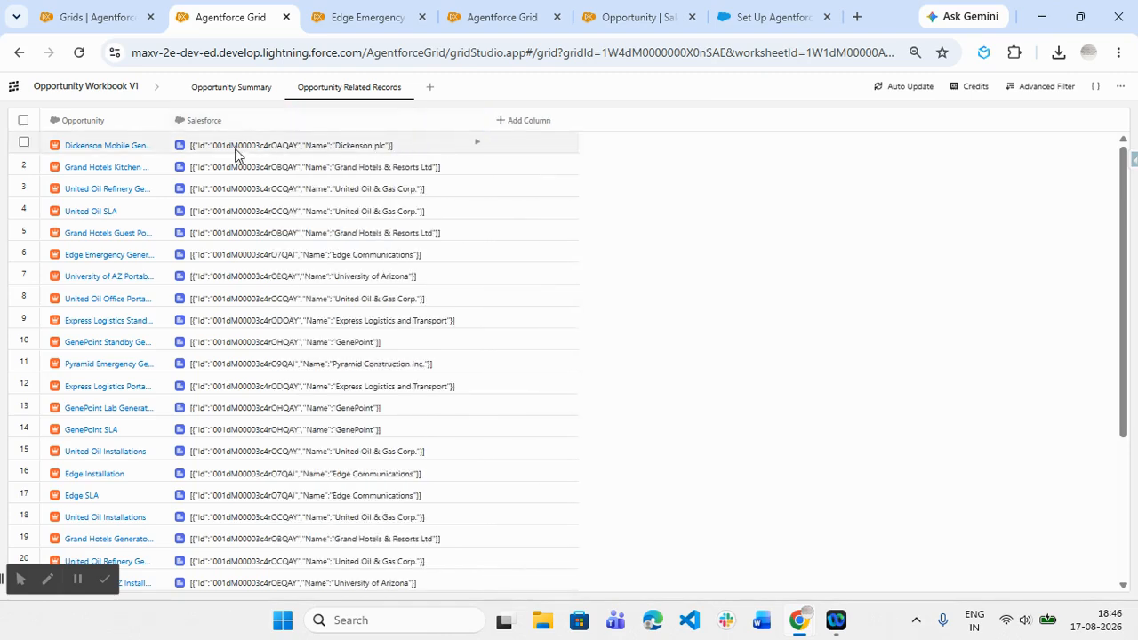
left_click(341, 153)
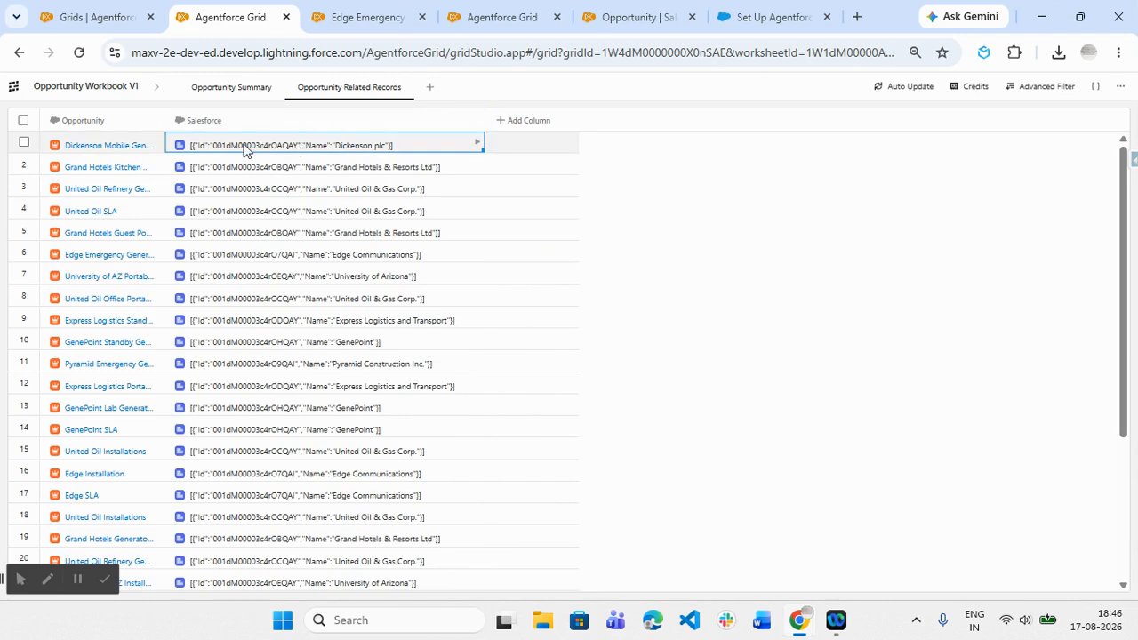
double_click(243, 144)
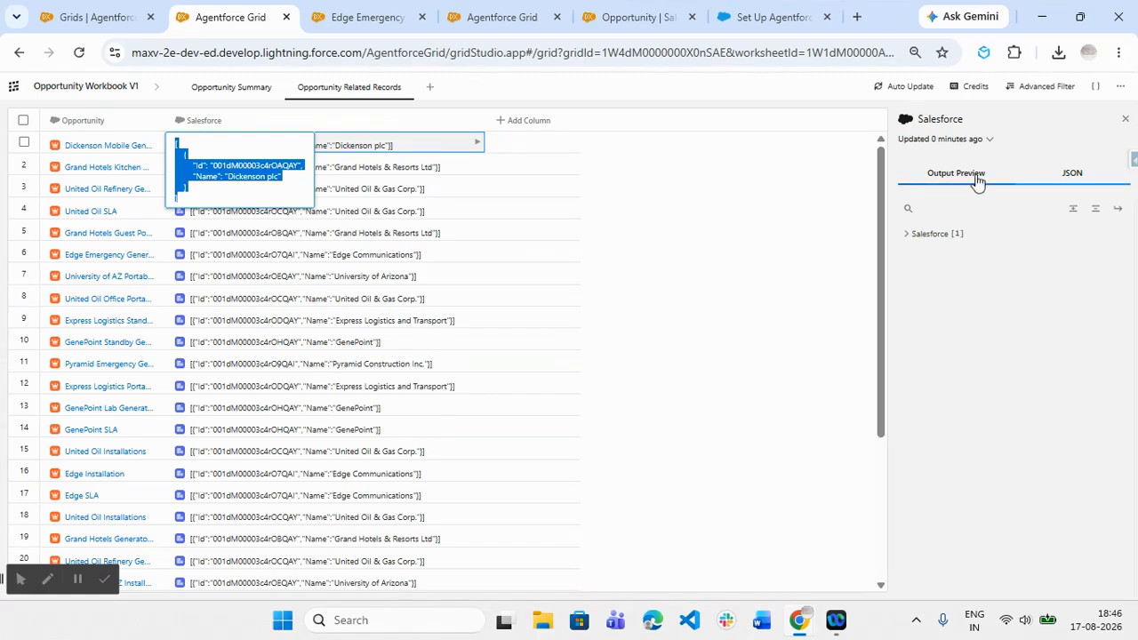
left_click(906, 236)
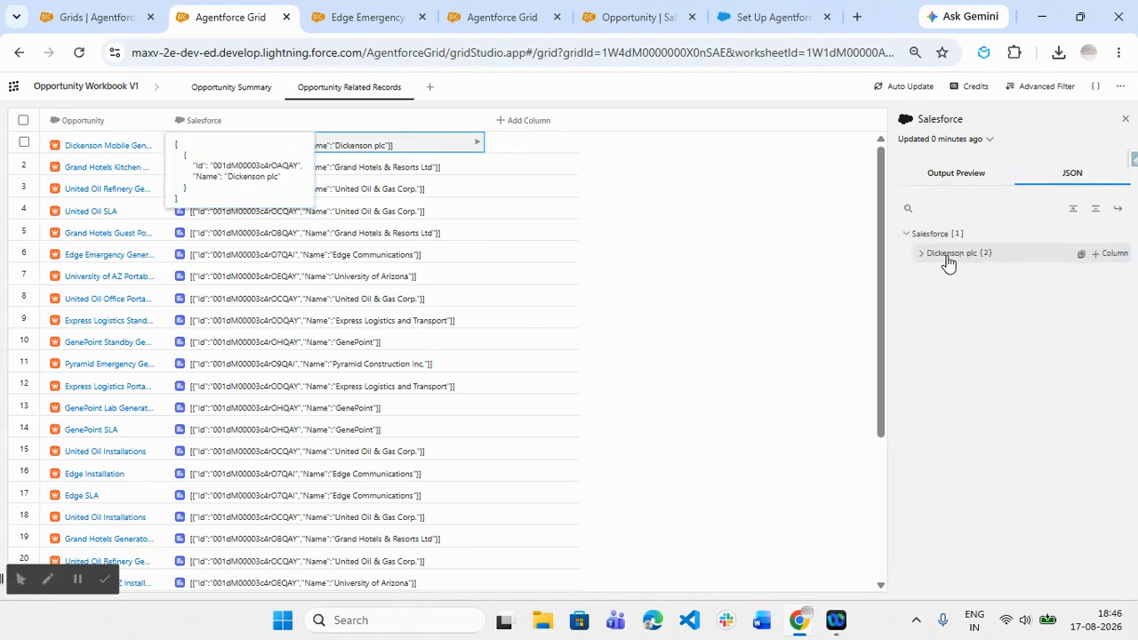
left_click(920, 256)
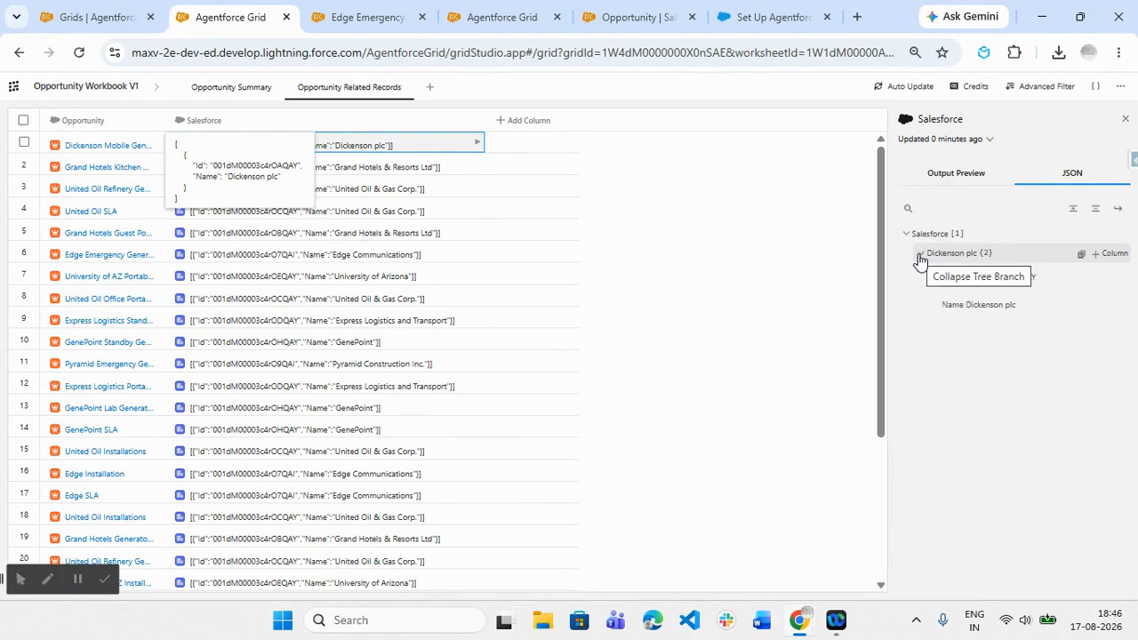
- Add the account record's Name field to the grid as a reference column
left_click(1093, 308)
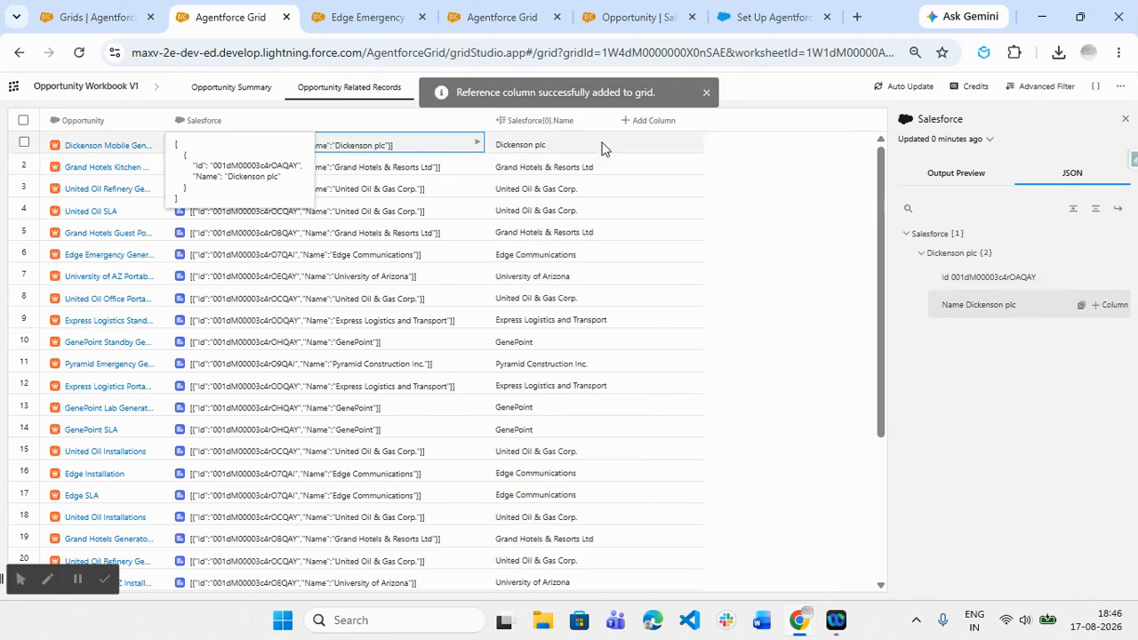
right_click(544, 124)
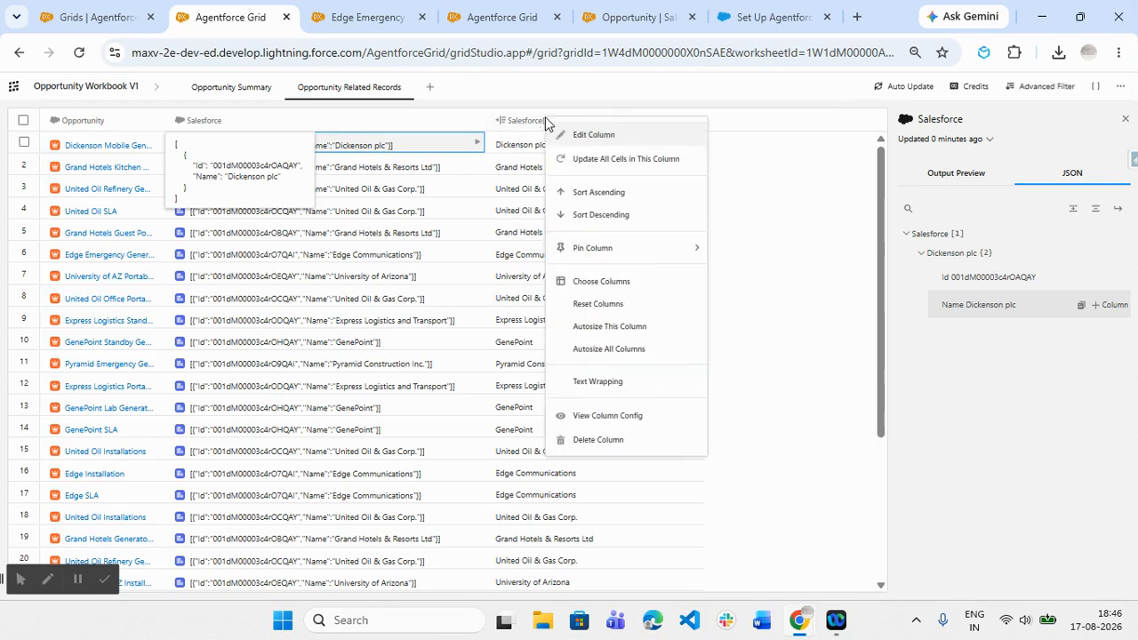
left_click(782, 159)
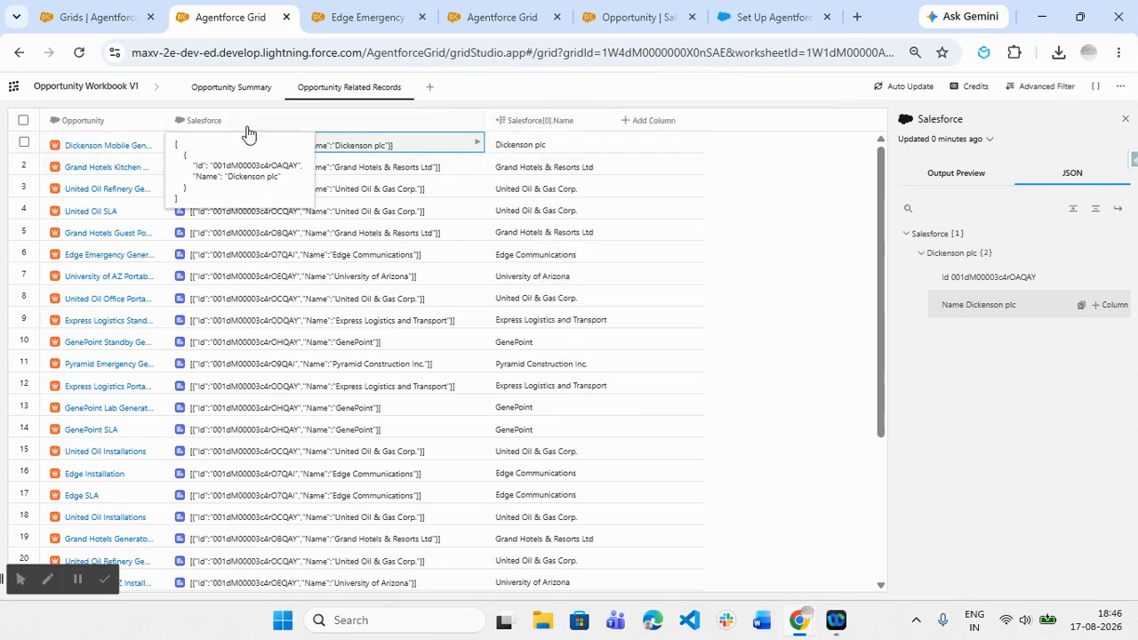
- Rename the Salesforce column to "Accounts" directly in the grid header
double_click(213, 119)
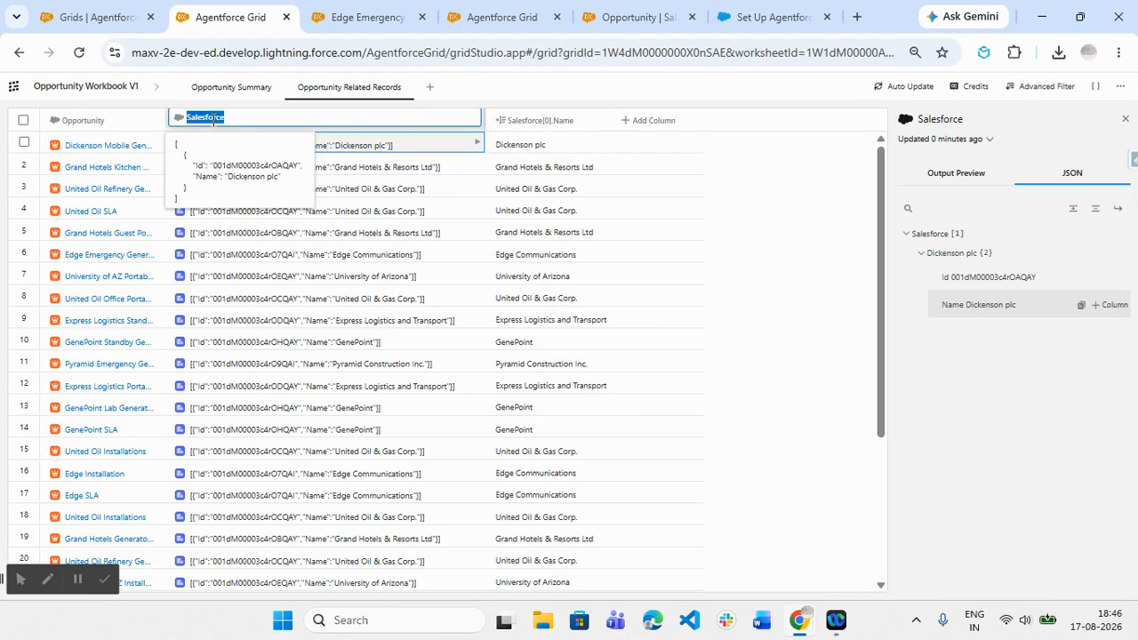
key("BackSpace")
type("Accounts")
key("Return")
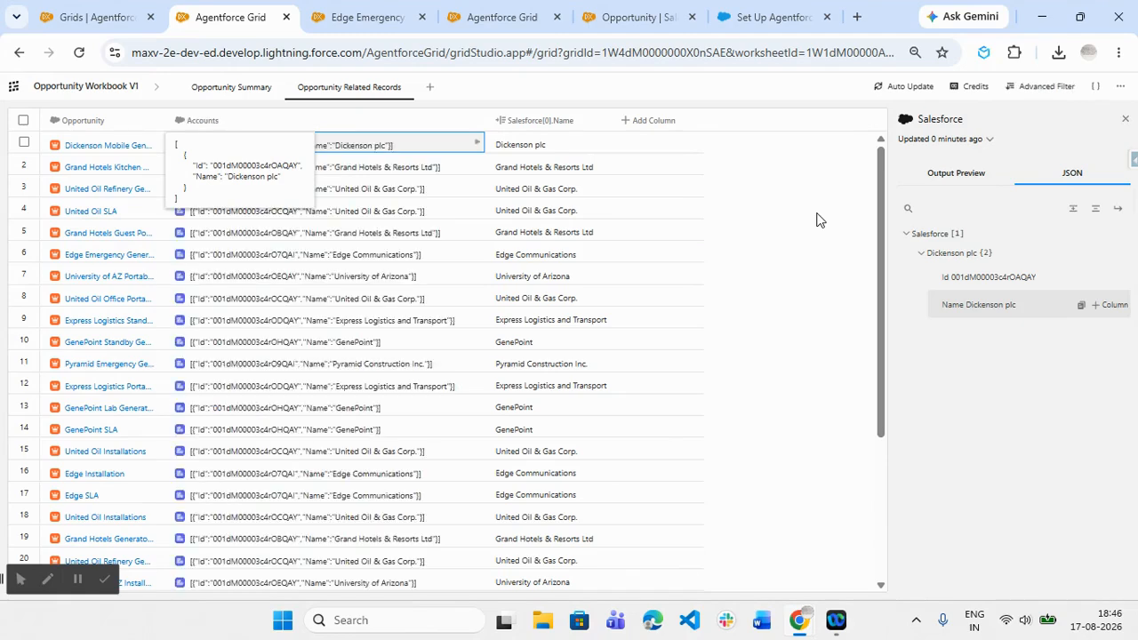
- Delete the Salesforce[0].Name reference column
right_click(562, 125)
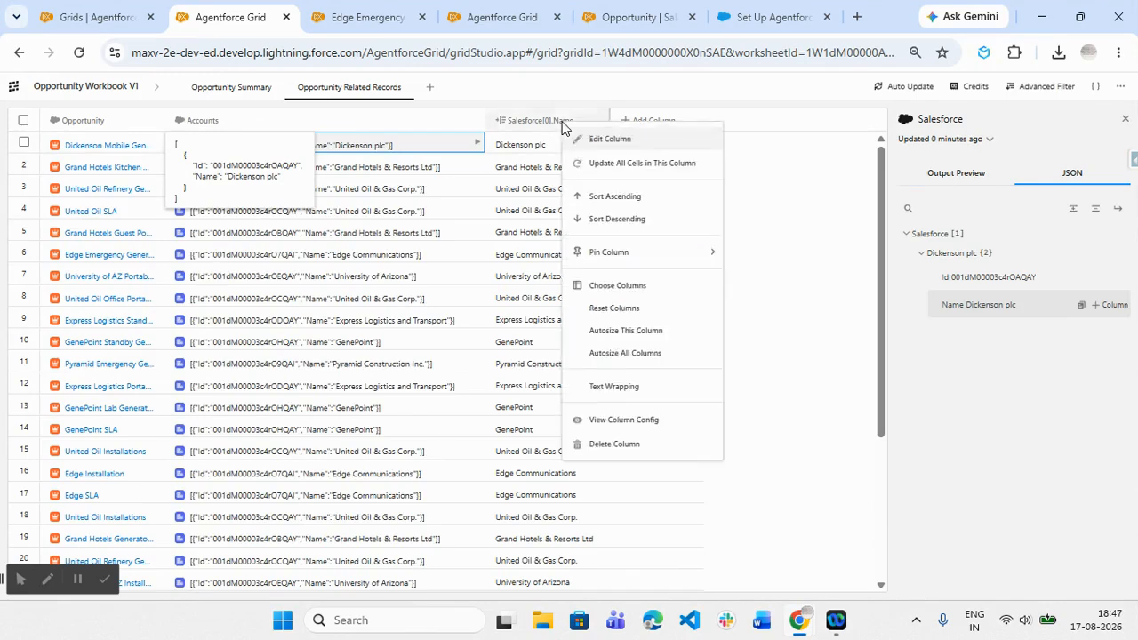
left_click(647, 444)
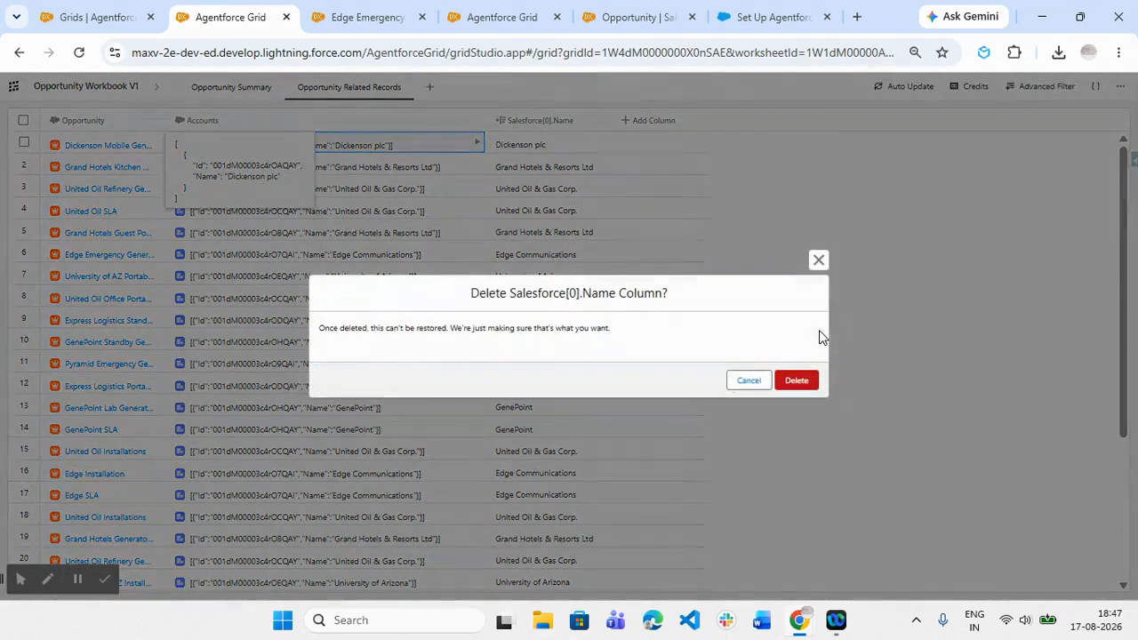
left_click(796, 380)
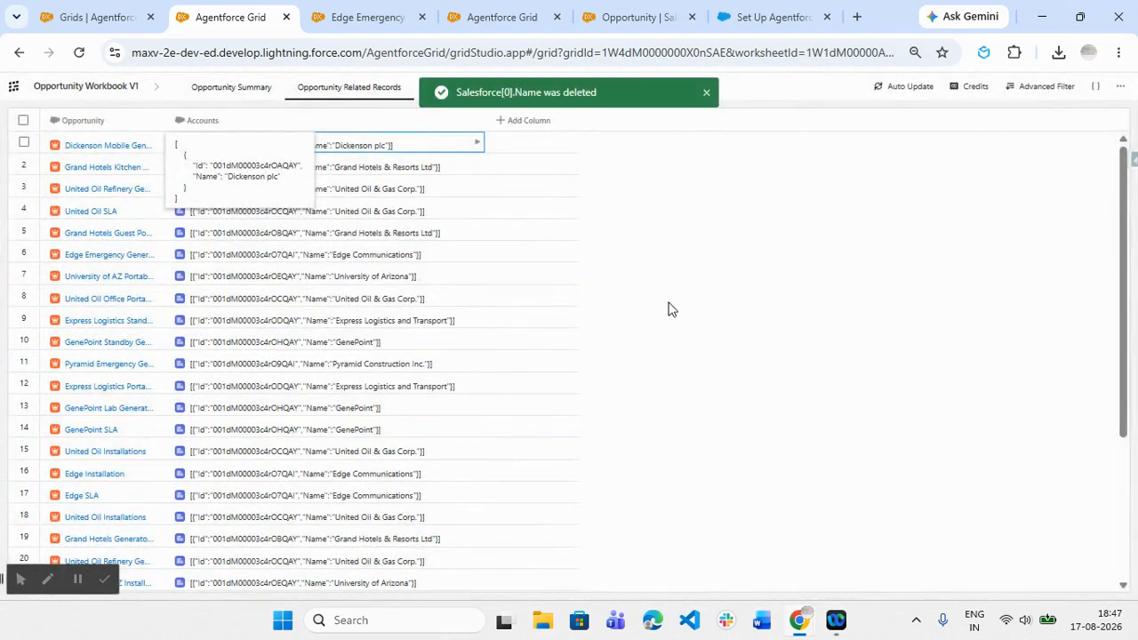
- Add the account record's Name field from the first row's Accounts JSON output to the grid as a reference column
left_click(367, 150)
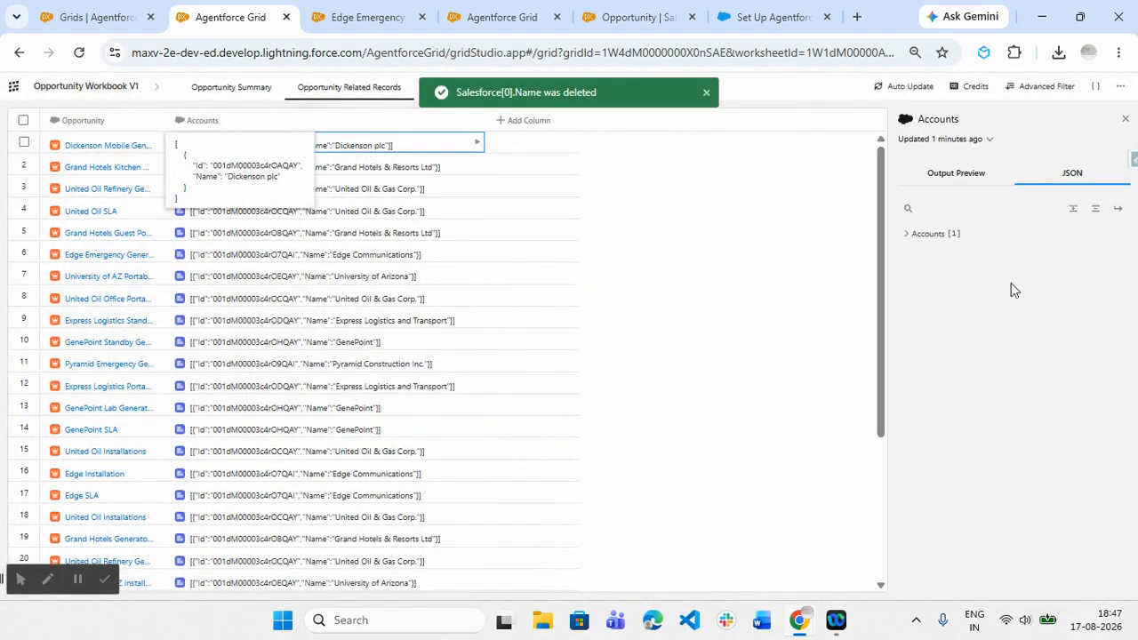
left_click(905, 234)
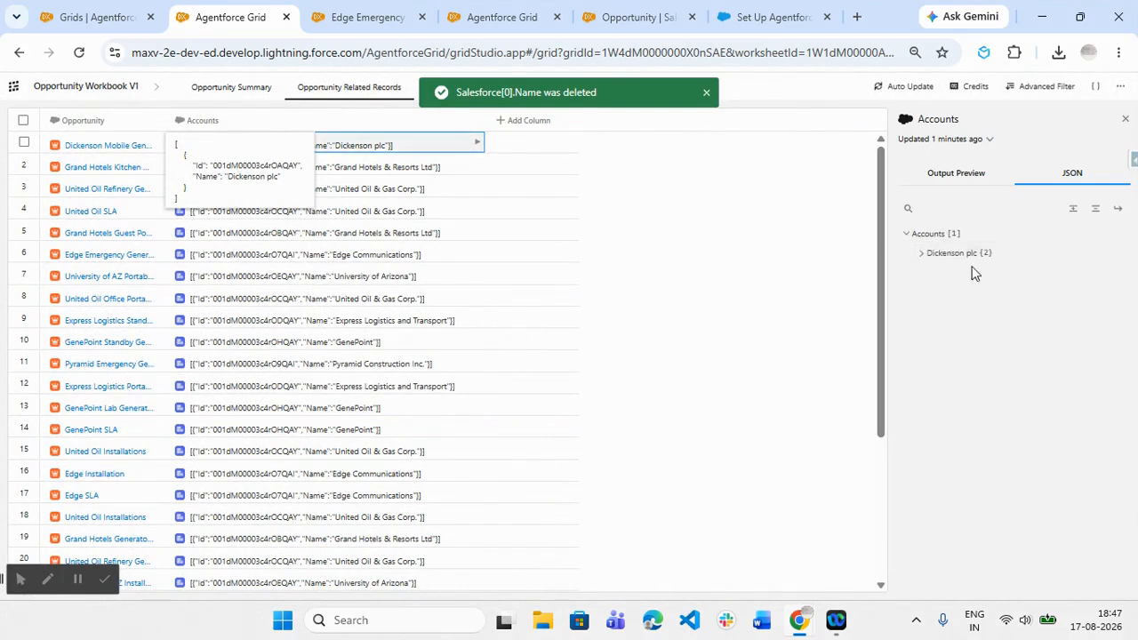
left_click(920, 255)
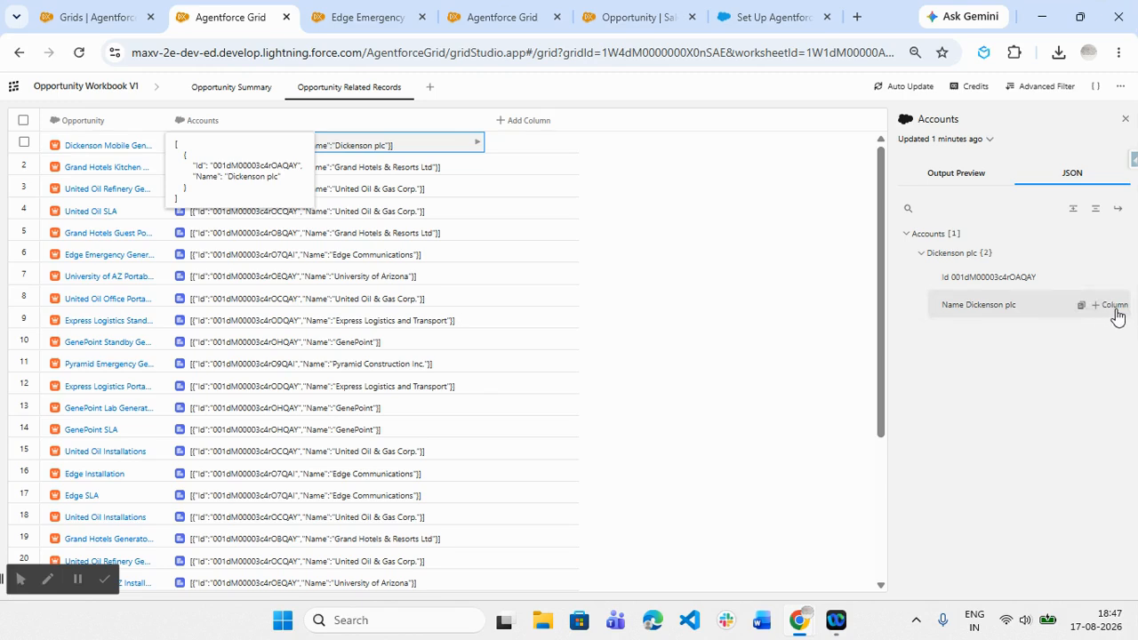
left_click(1111, 305)
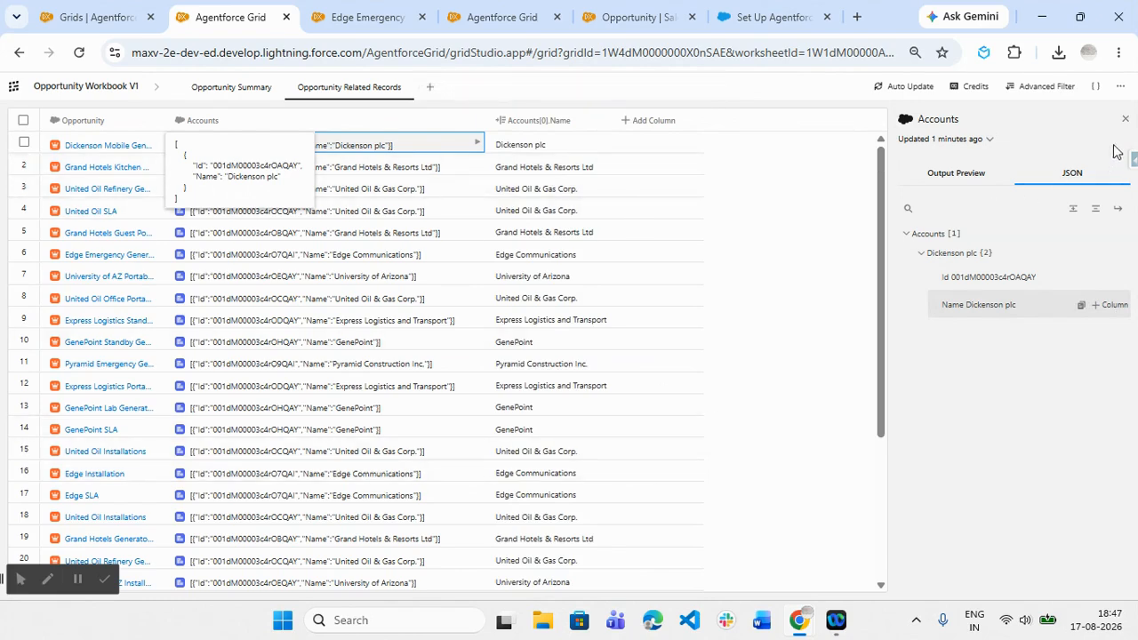
left_click(1124, 119)
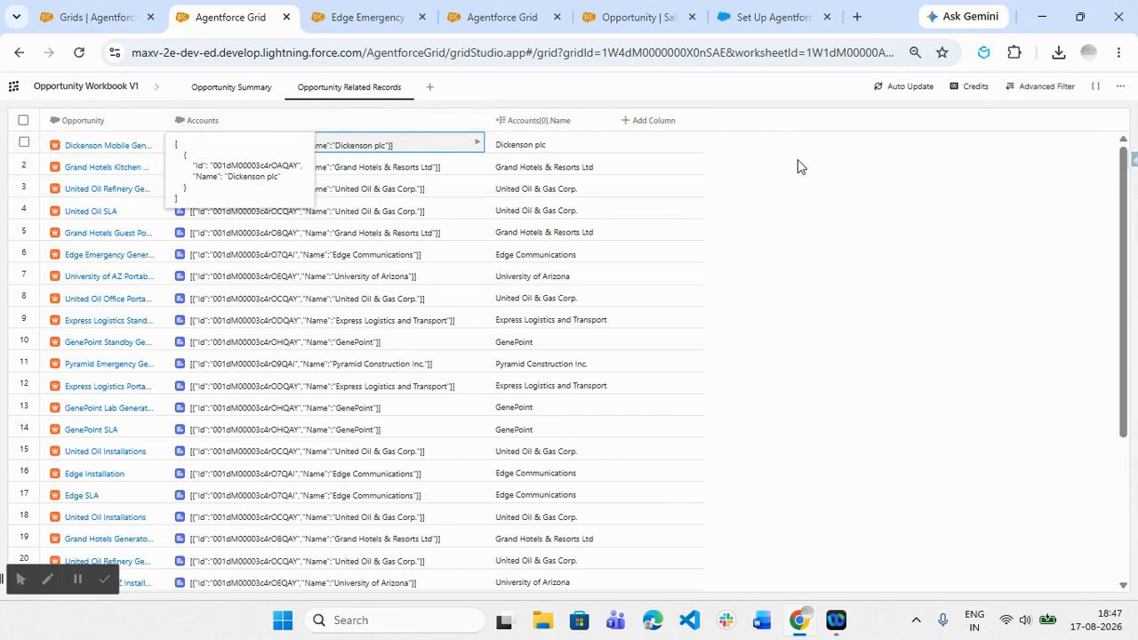
- Start a new Salesforce column and set its query mode to Advanced Mode
left_click(667, 130)
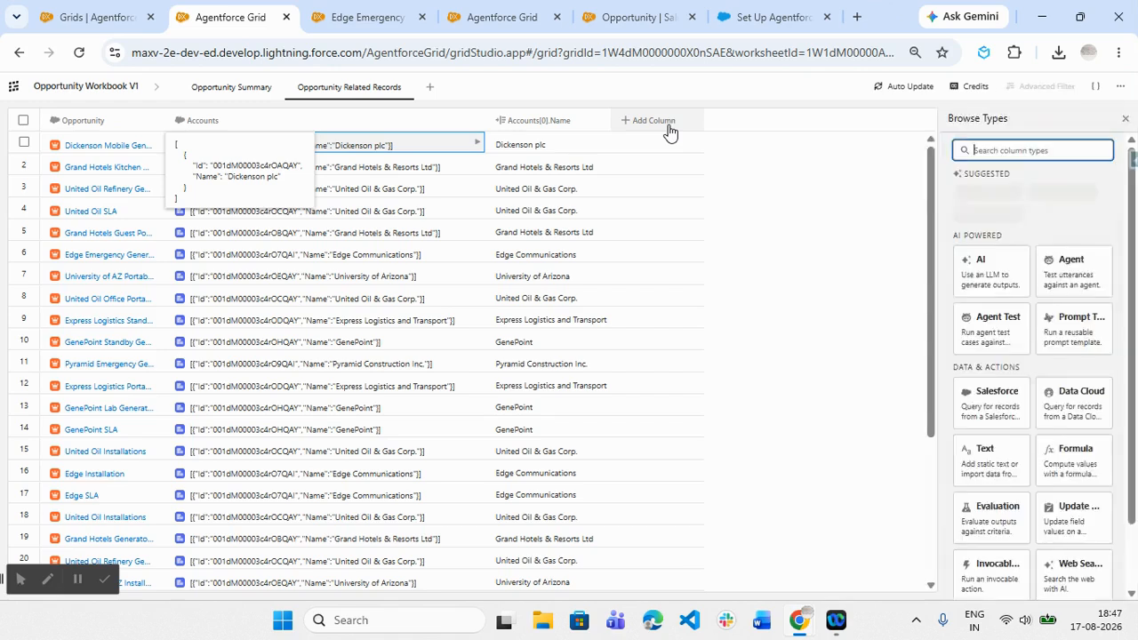
left_click(1002, 404)
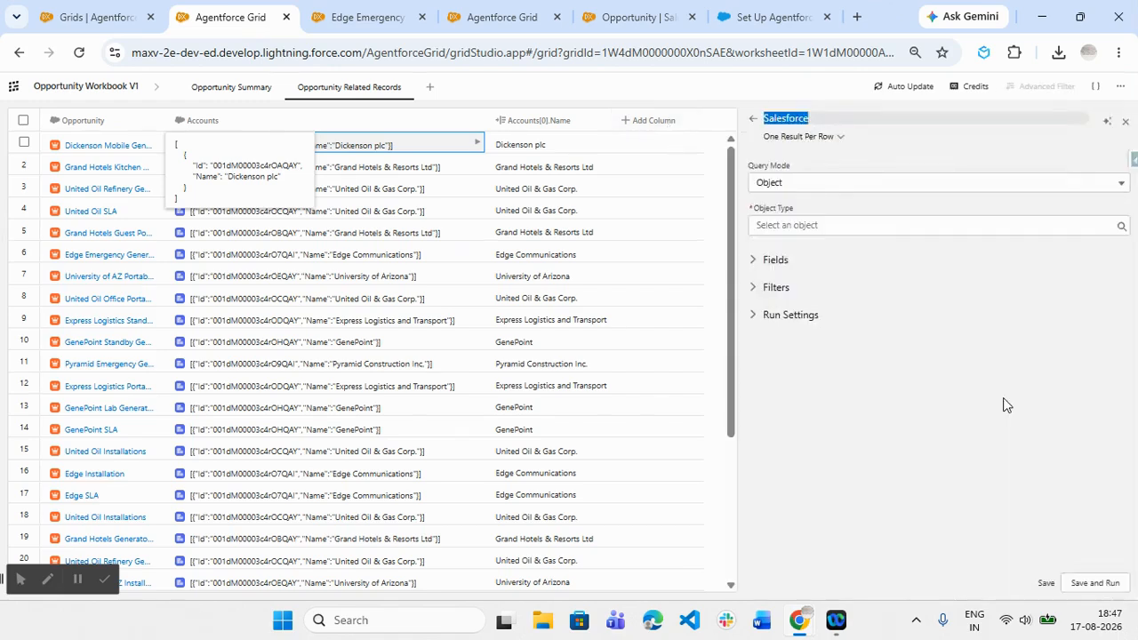
left_click(782, 184)
left_click(825, 234)
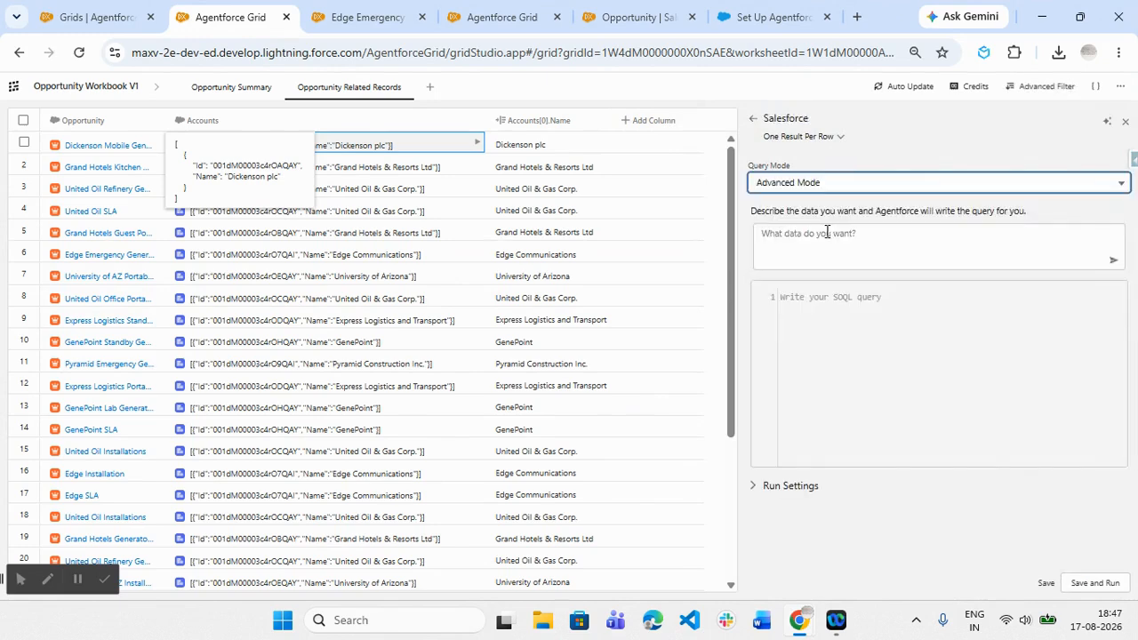
- Begin the AI description of the Salesforce column's configuration with "get contact"
left_click(1106, 121)
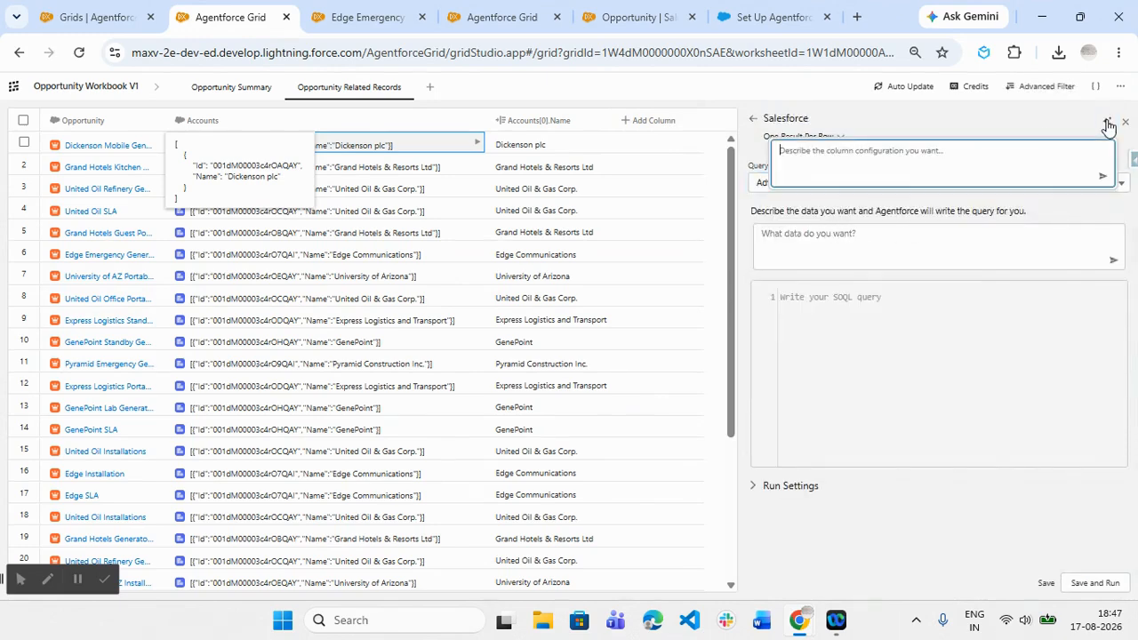
type("get cont")
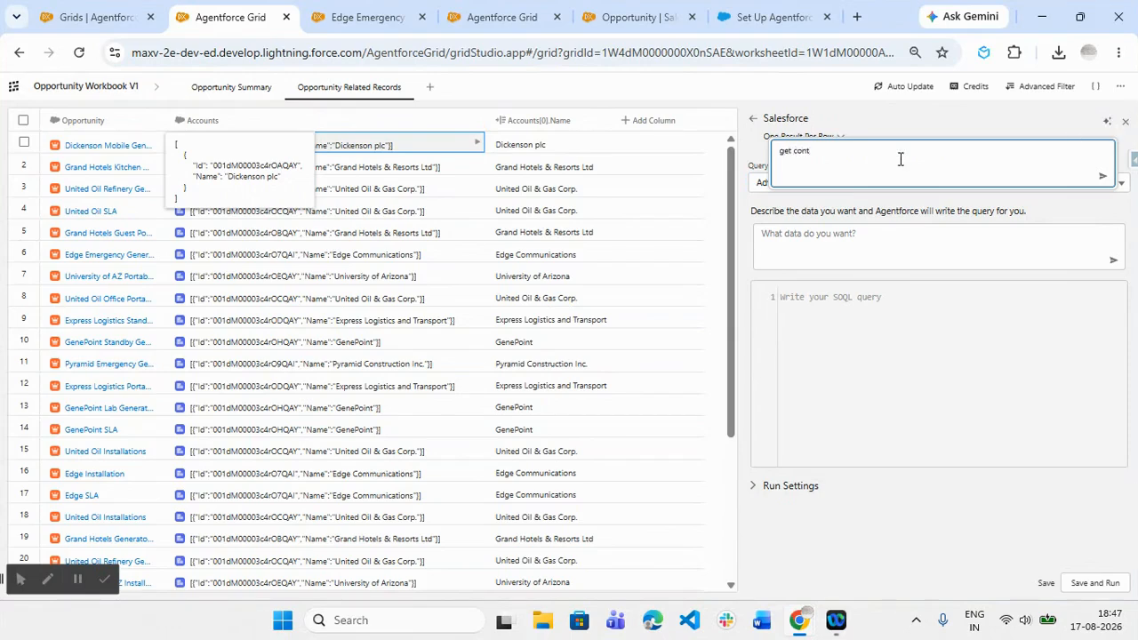
type("act records related to accounts account Id with contact accountId")
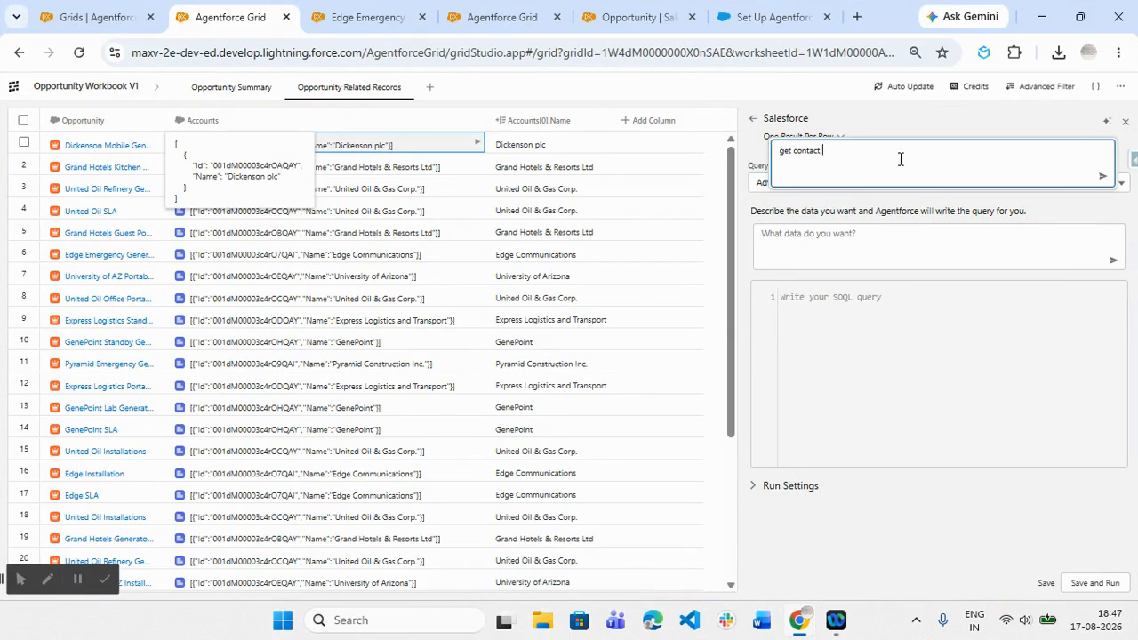
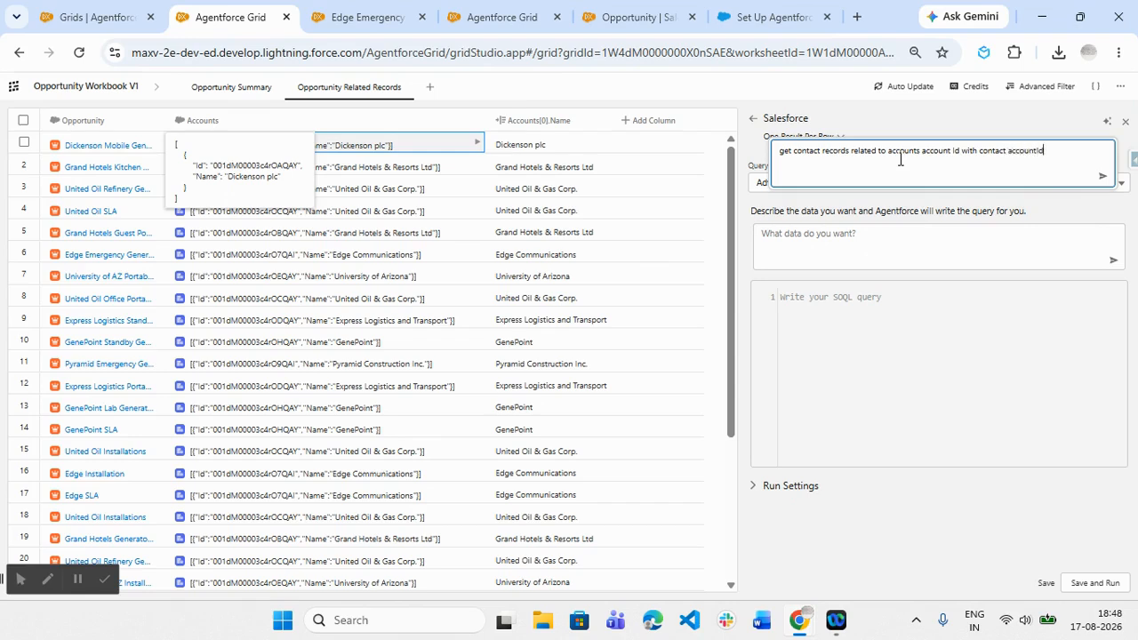
- Generate the contact query from the entered description and add FirstName and LastName to its SELECT fields
left_click(1103, 174)
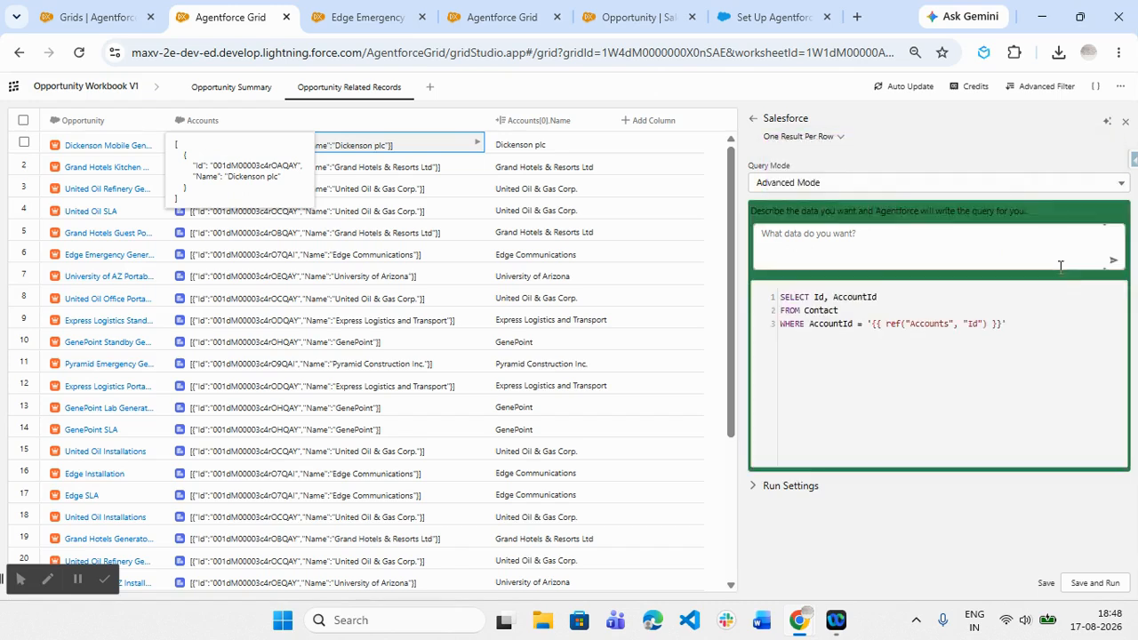
left_click(824, 326)
left_click(890, 299)
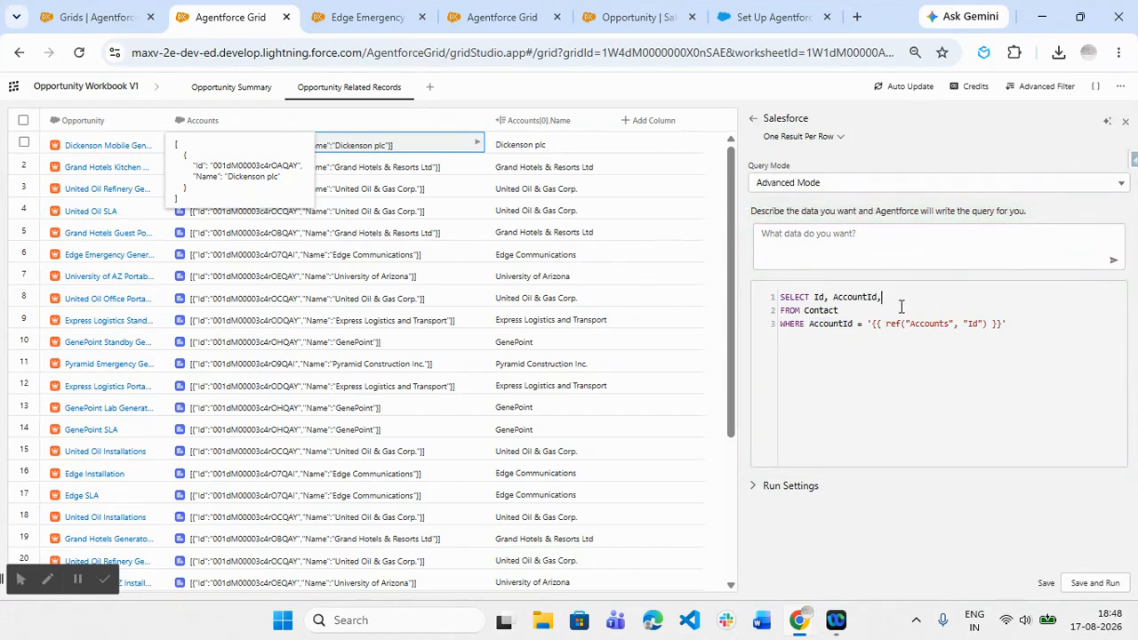
type("FirstName, LastName")
- Set the Salesforce column's Apply Mode to Per Row, then save and run the contact query
left_click(1096, 583)
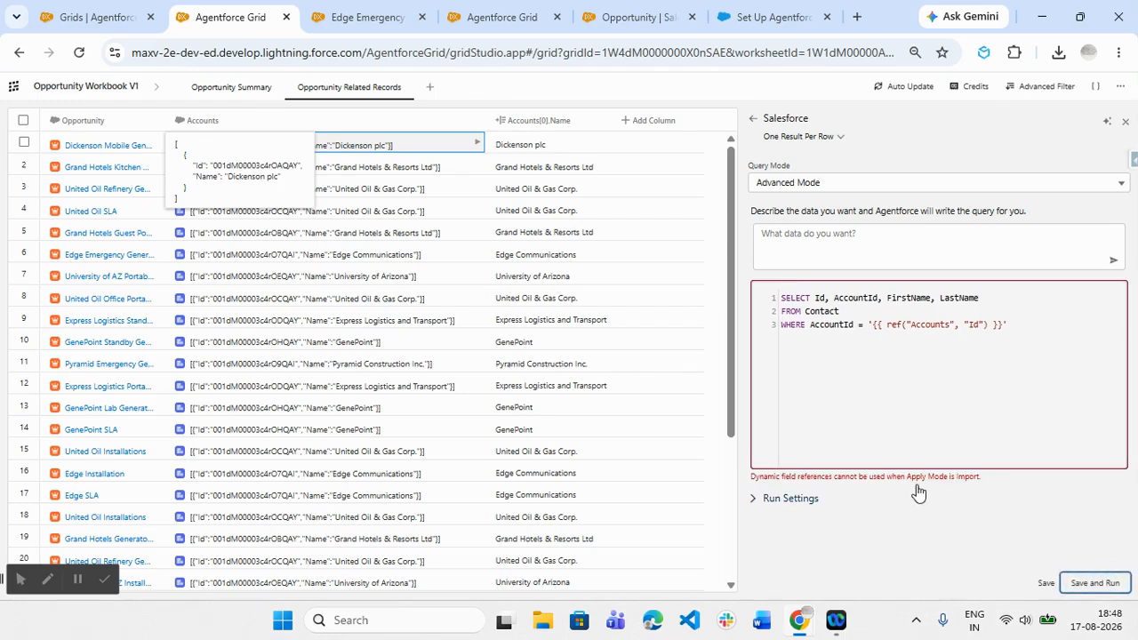
left_click(805, 137)
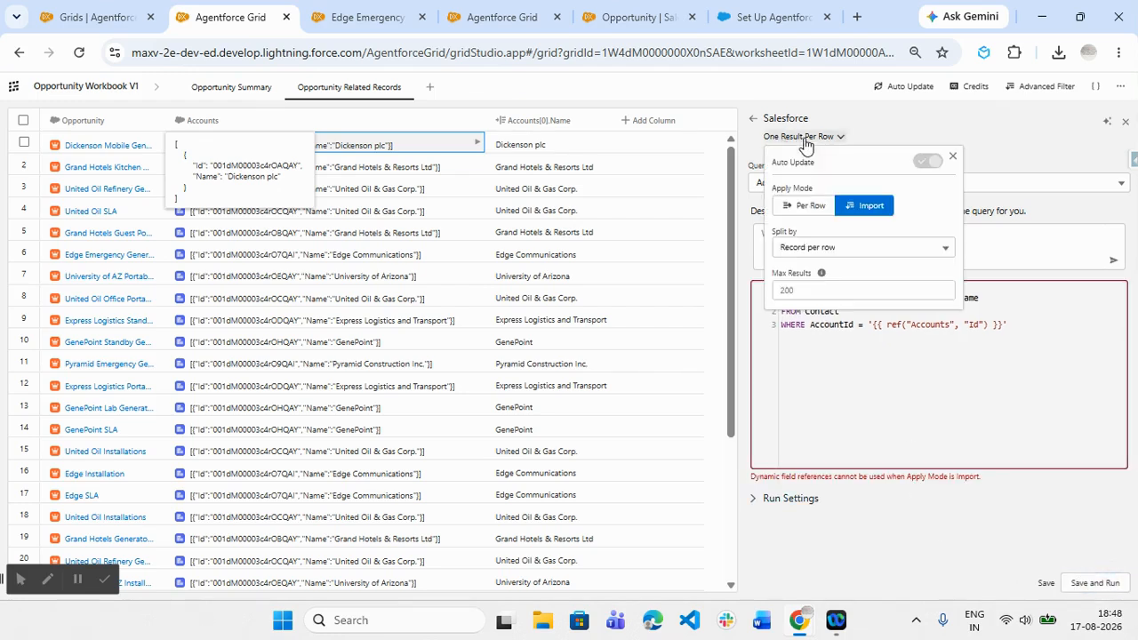
left_click(809, 207)
left_click(1038, 503)
left_click(1094, 583)
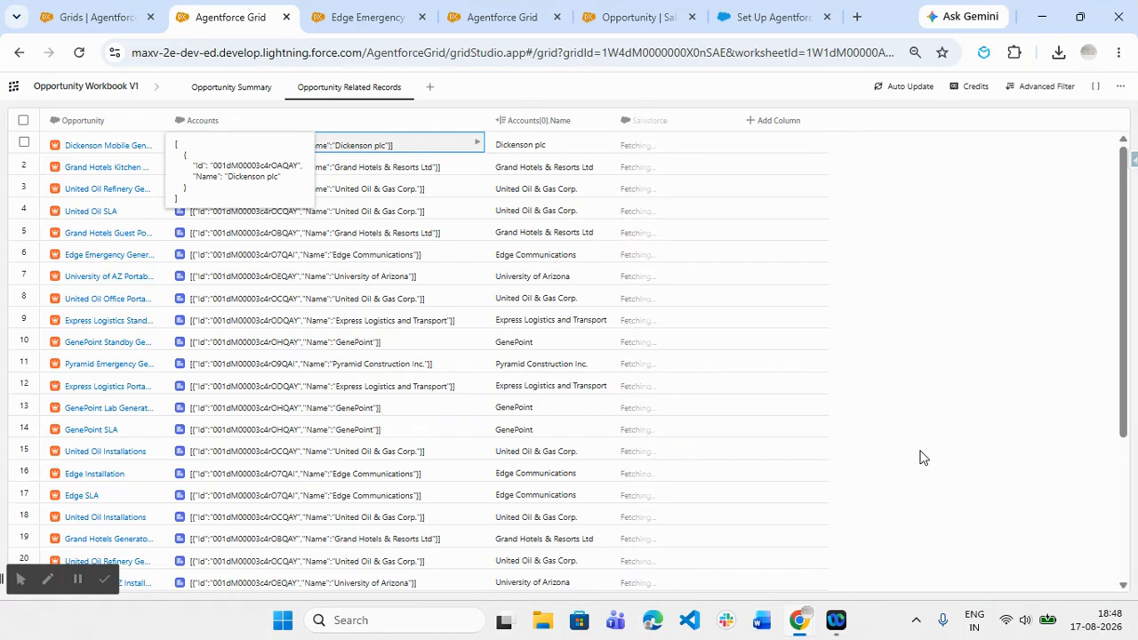
- Check the worksheet's flex credit estimates and rename the new Salesforce column as Contacts
left_click(975, 89)
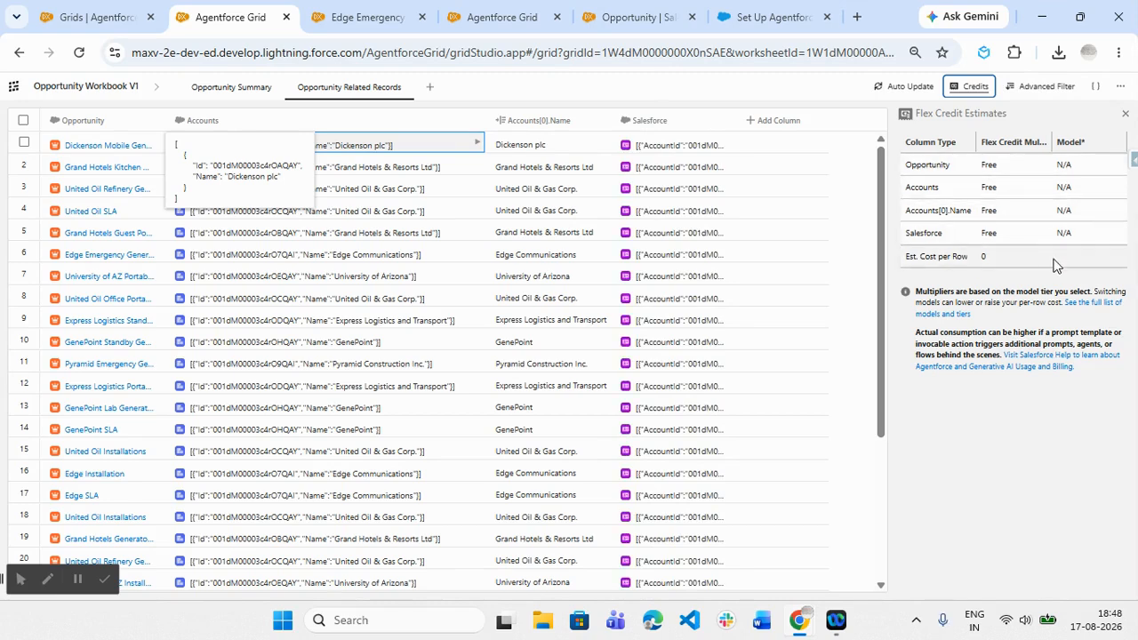
left_click(1124, 114)
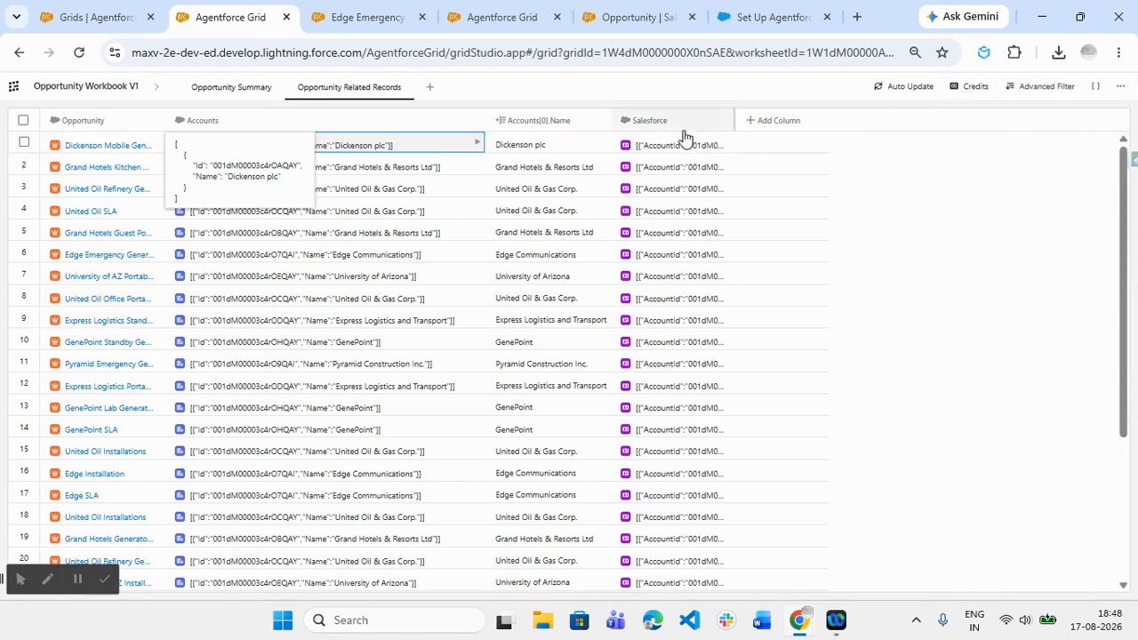
double_click(660, 119)
type("Contacts")
left_click(1067, 249)
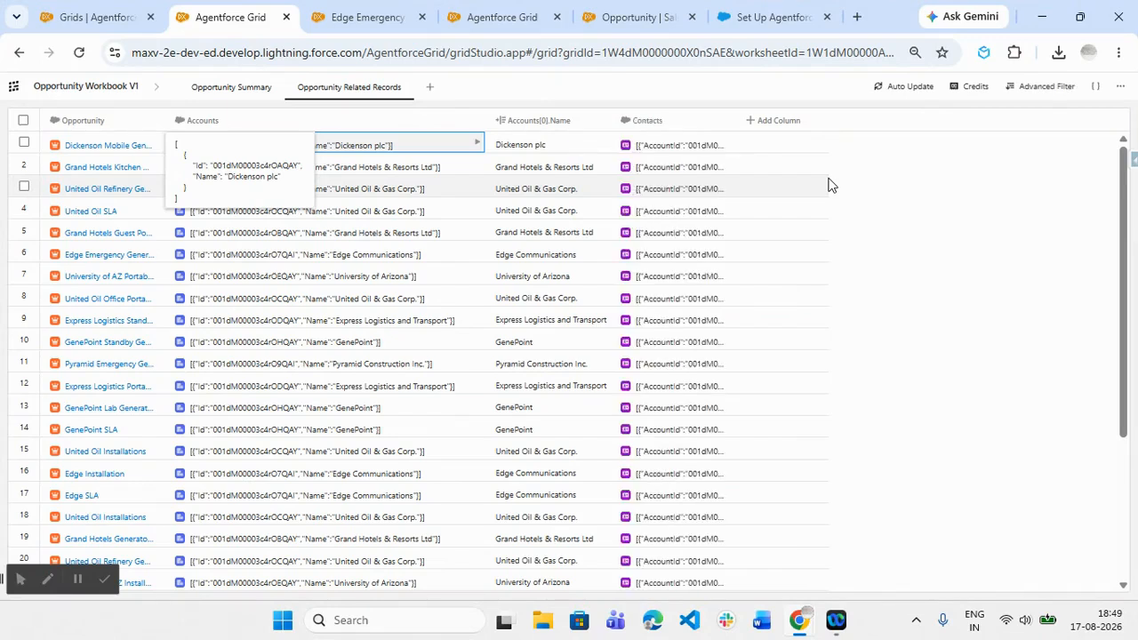
- Add the first contact's FirstName and LastName from the first row's Contacts JSON output as reference columns
left_click(671, 146)
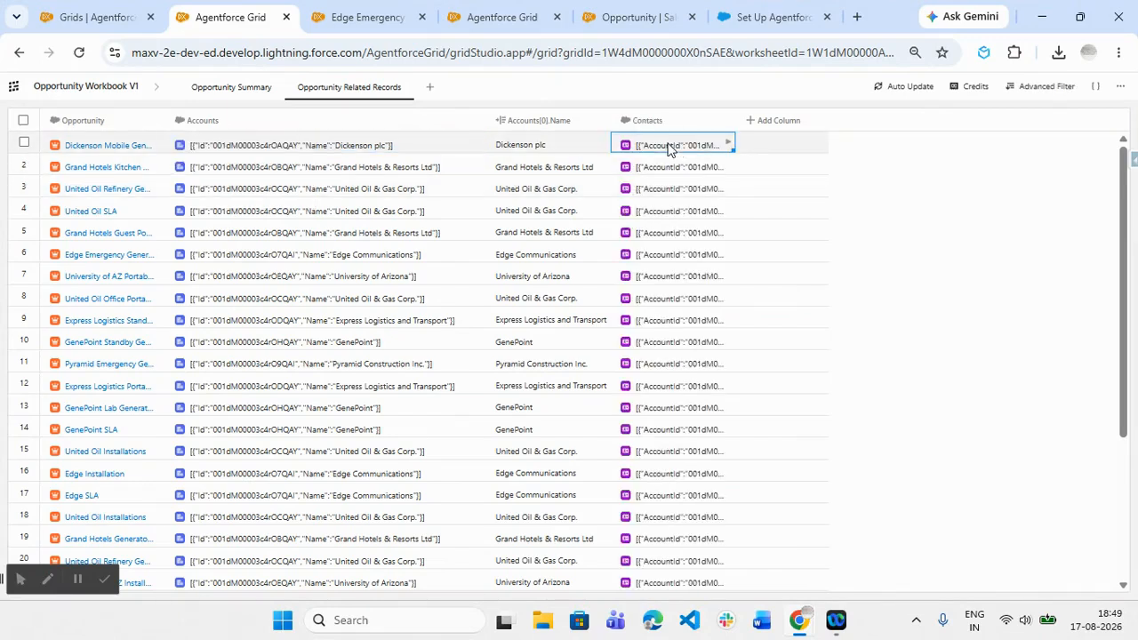
left_click(906, 234)
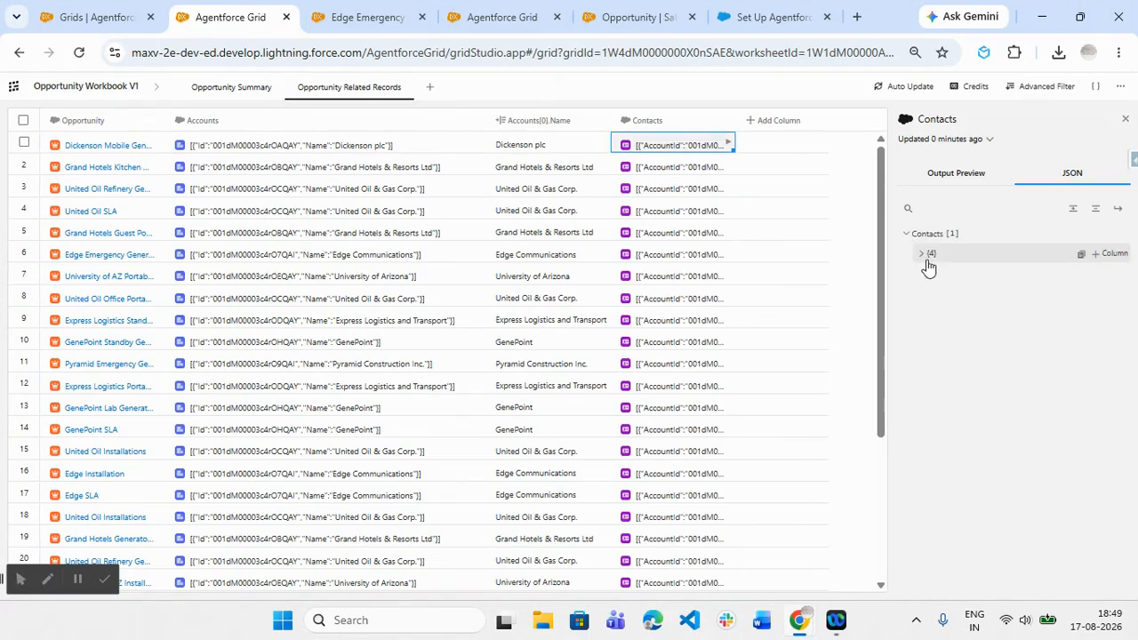
left_click(921, 256)
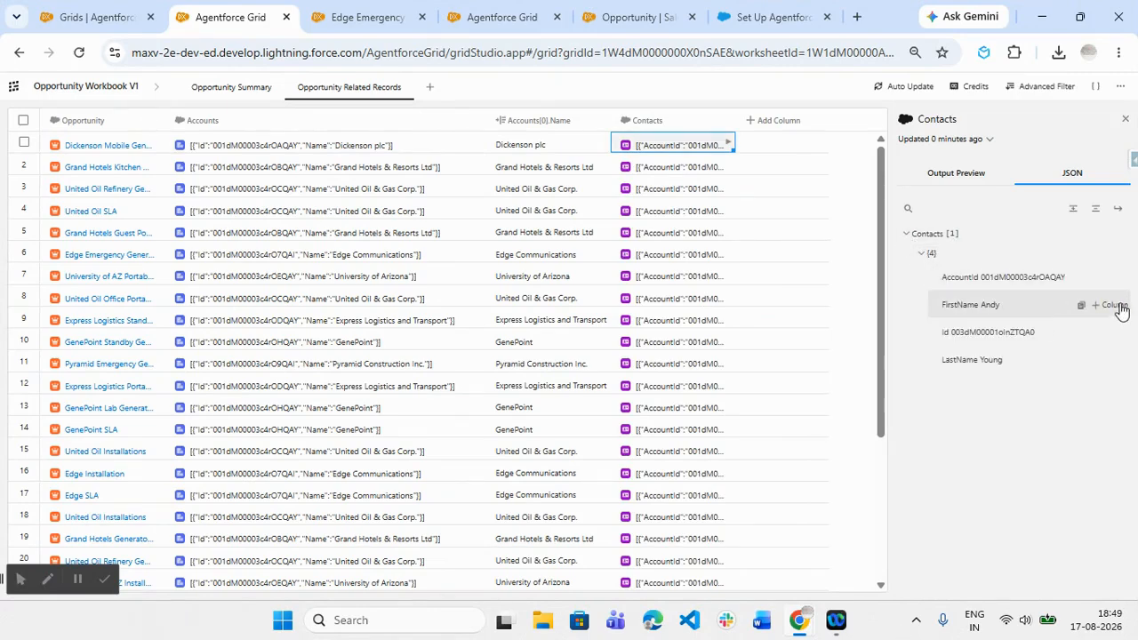
left_click(1115, 305)
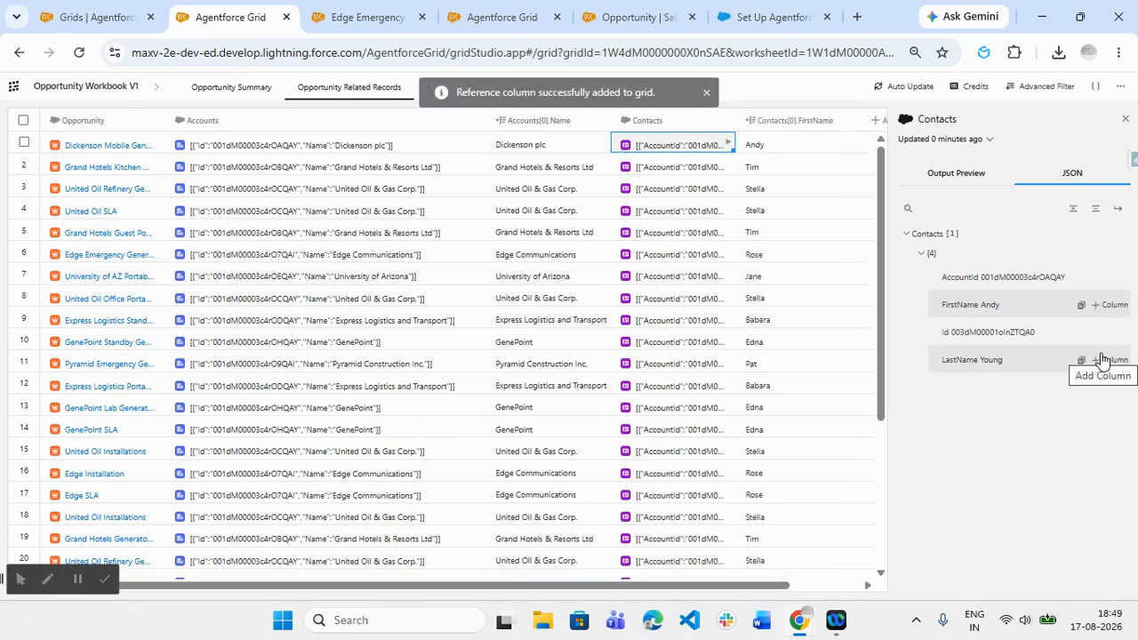
left_click(1117, 360)
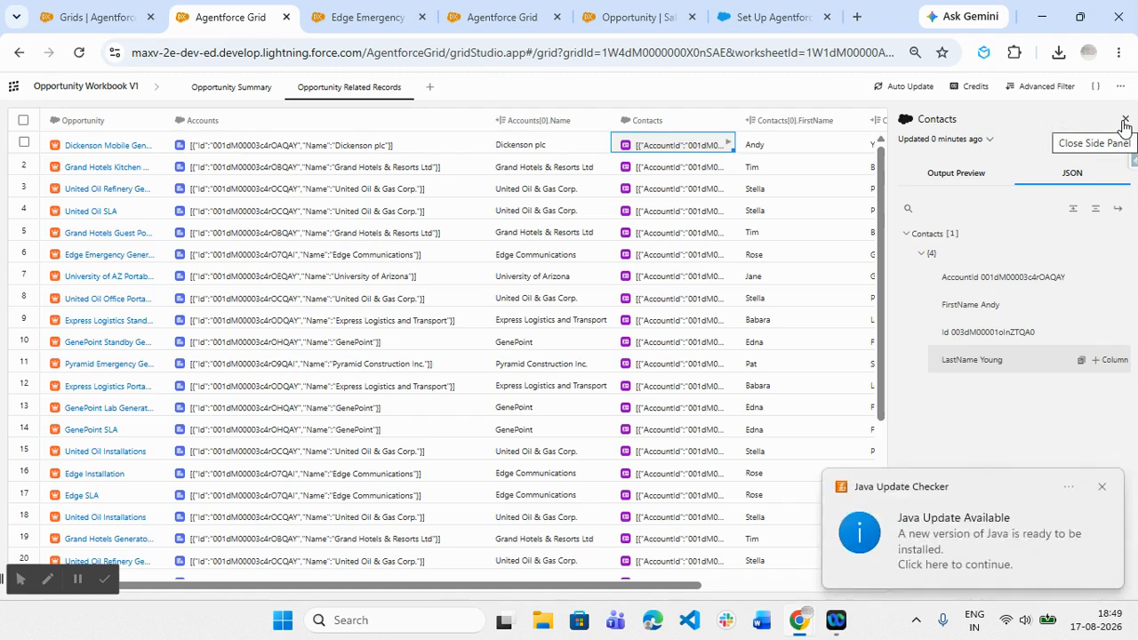
left_click(1124, 120)
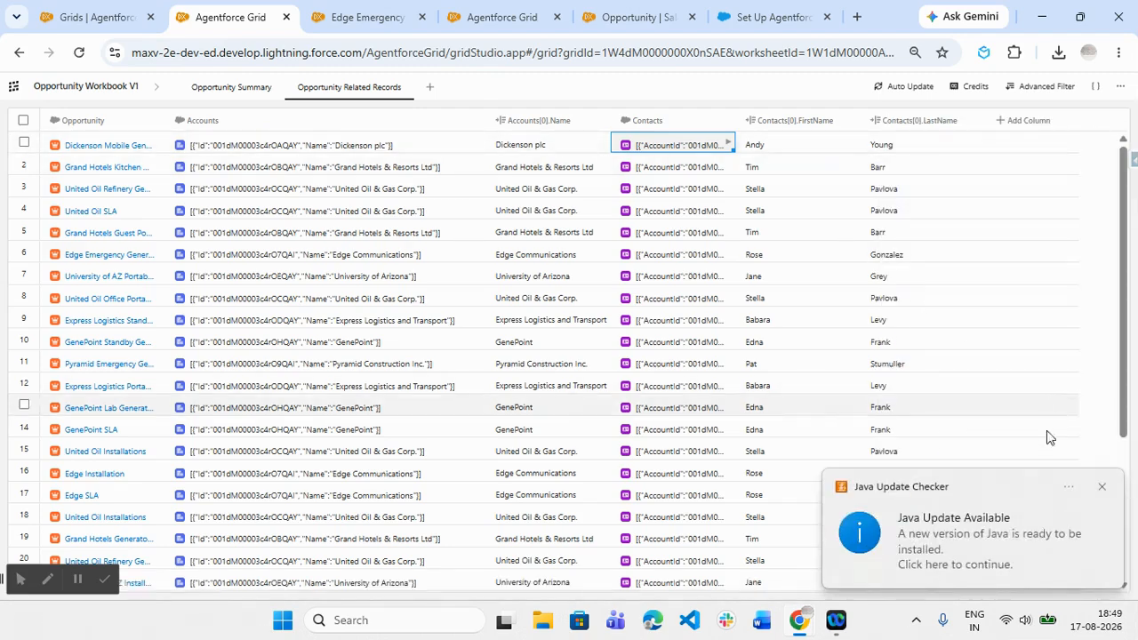
left_click(1101, 489)
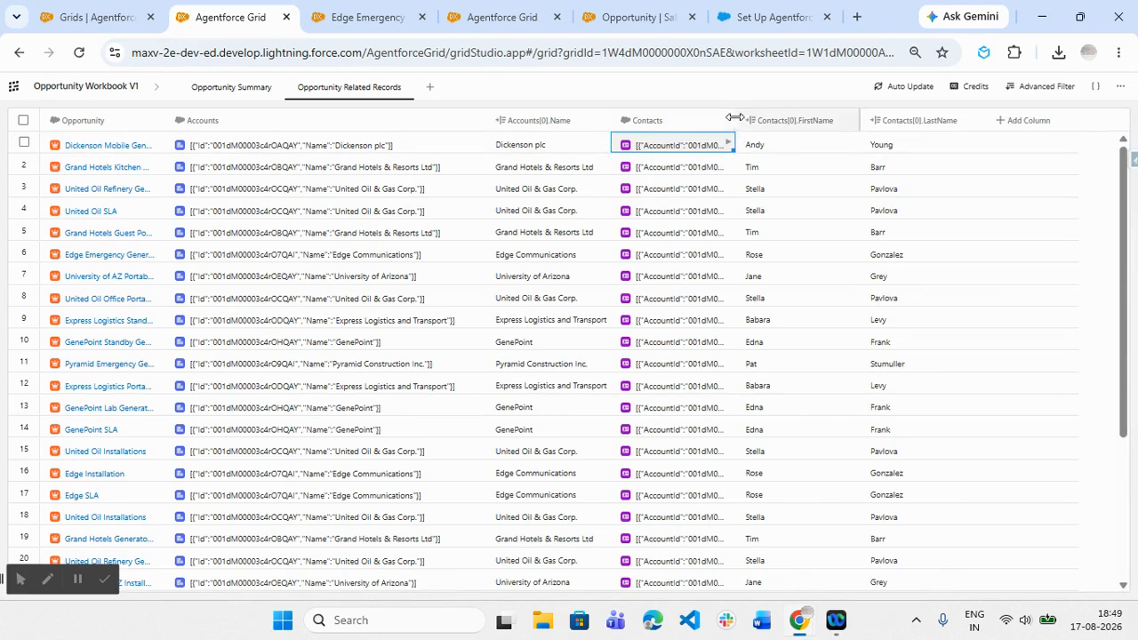
- Wrap the cell text in the grid and widen the Contacts column to show its full records
left_click_drag(738, 114, 1085, 124)
left_click_drag(839, 587, 1000, 590)
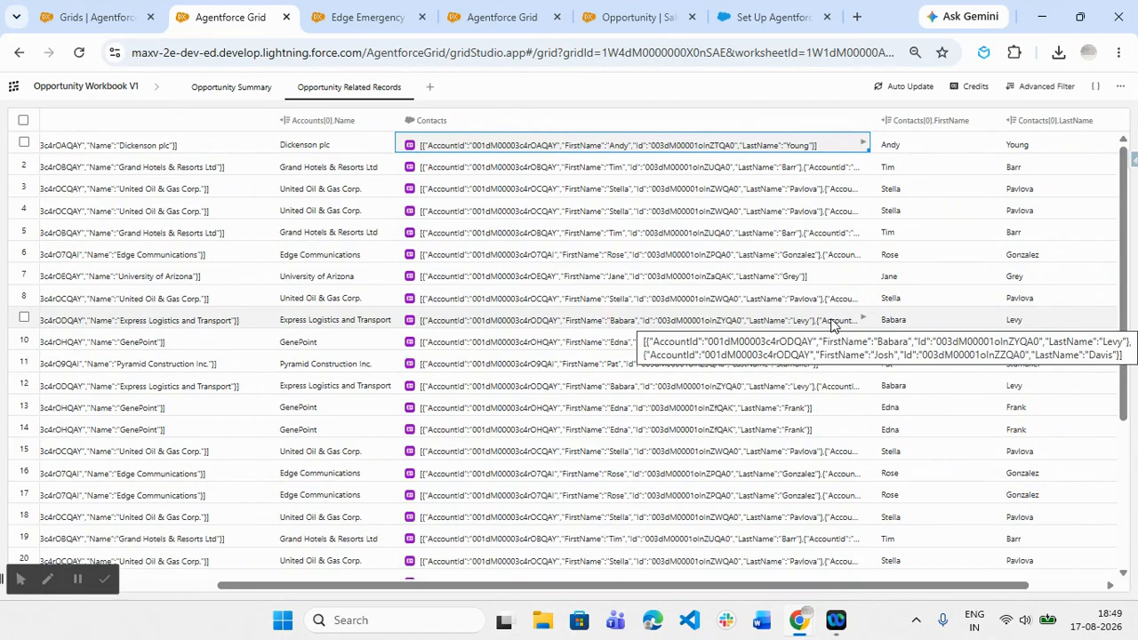
right_click(799, 122)
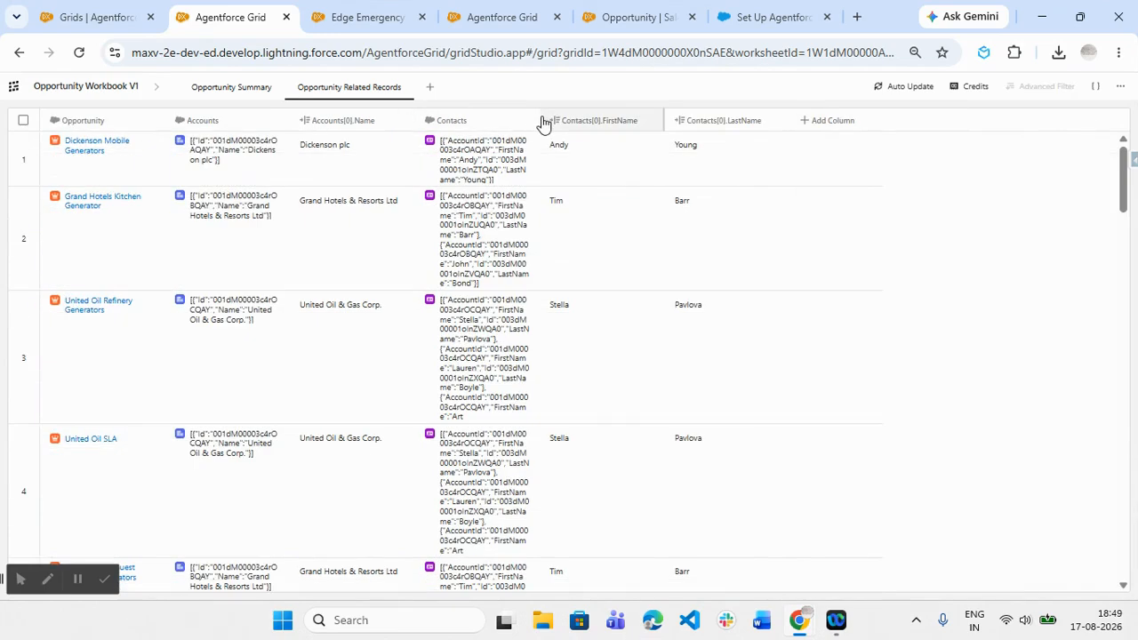
left_click_drag(540, 120, 837, 145)
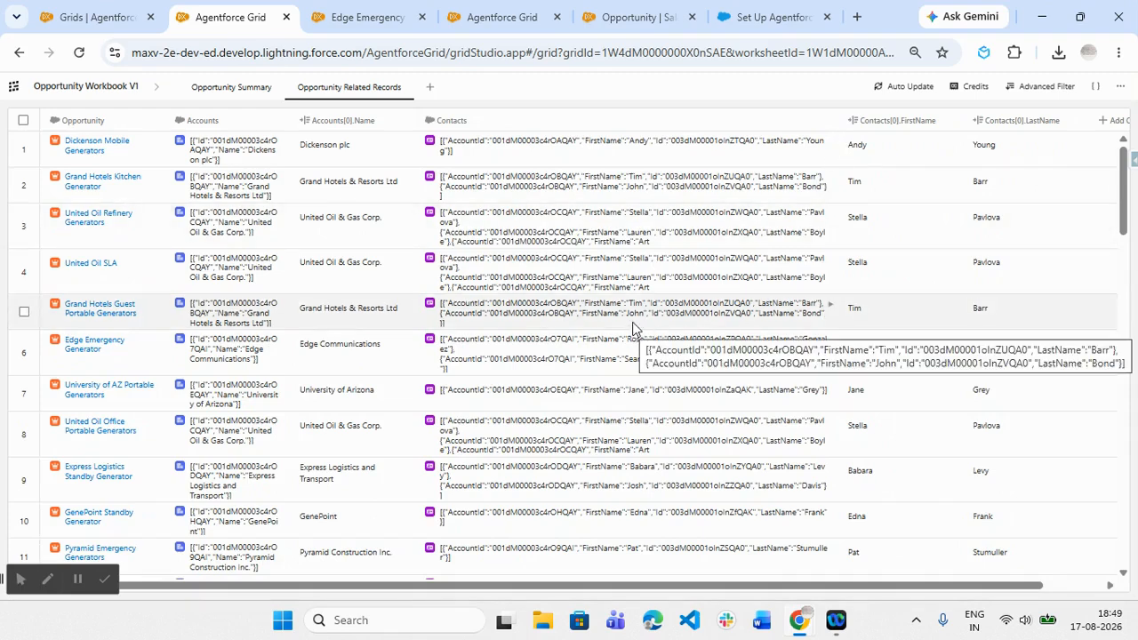
- Add the second contact's FirstName and LastName from row 5's Contacts JSON output as reference columns
left_click(633, 327)
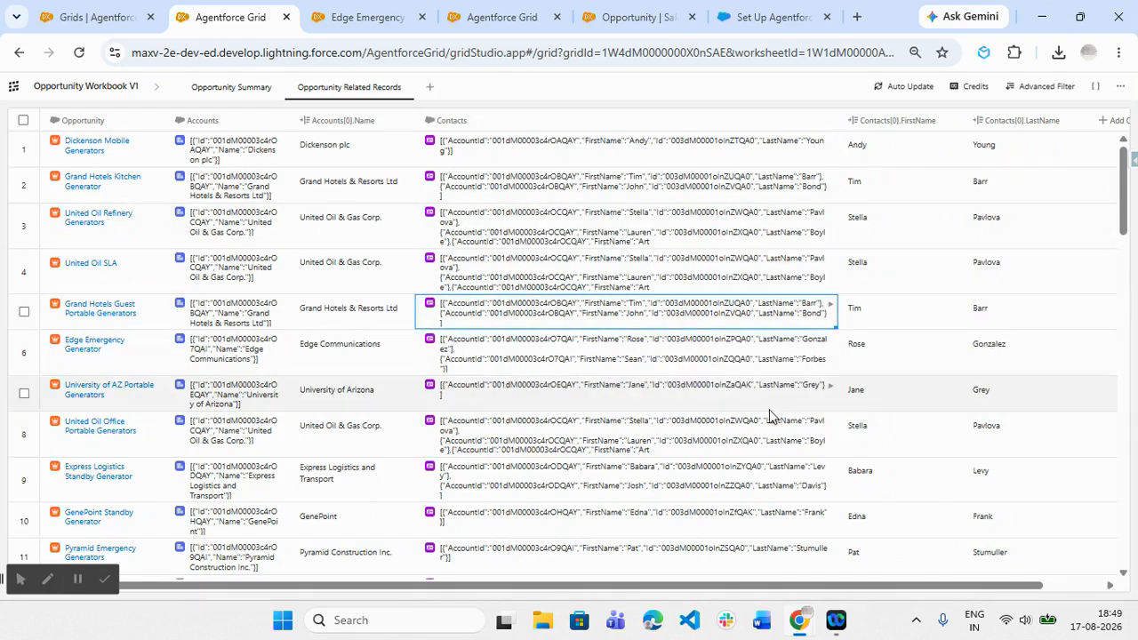
double_click(691, 311)
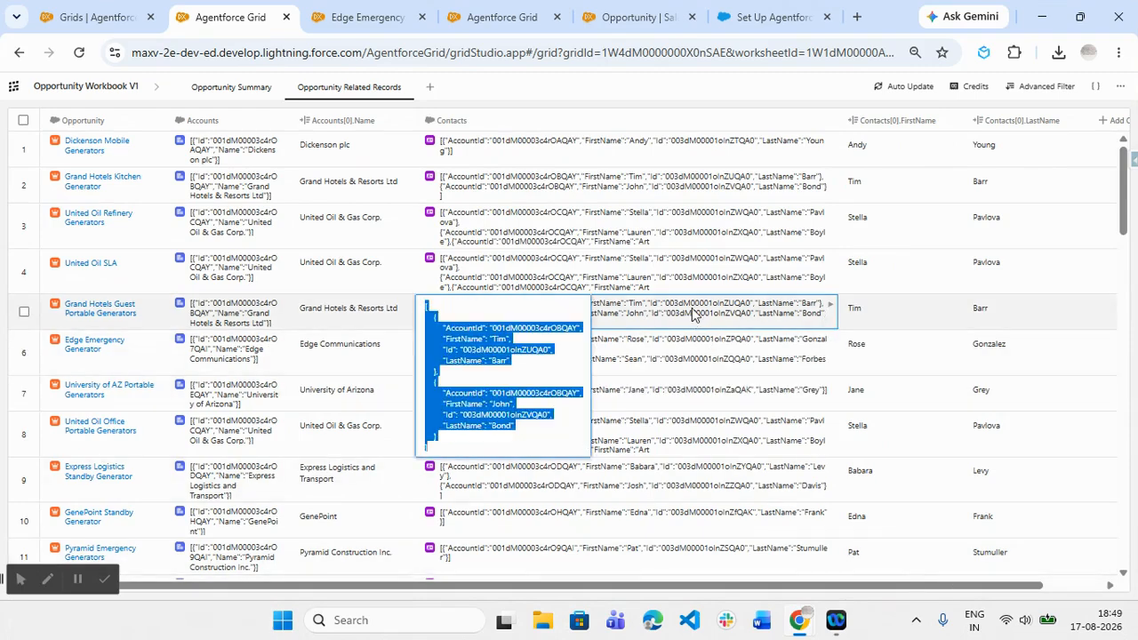
left_click(906, 233)
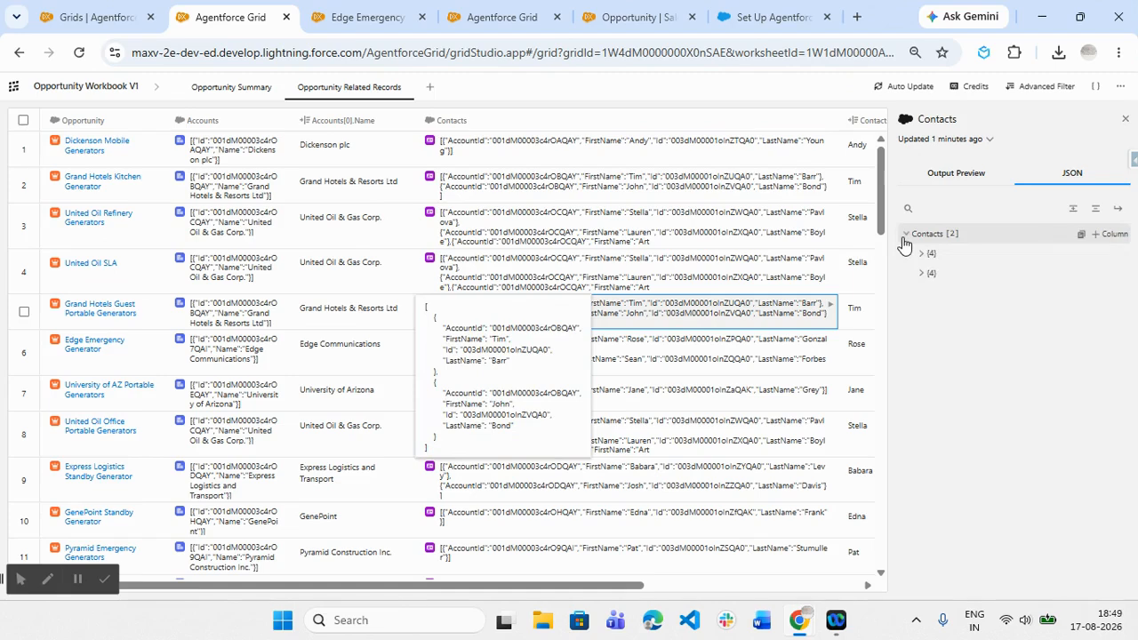
left_click(921, 273)
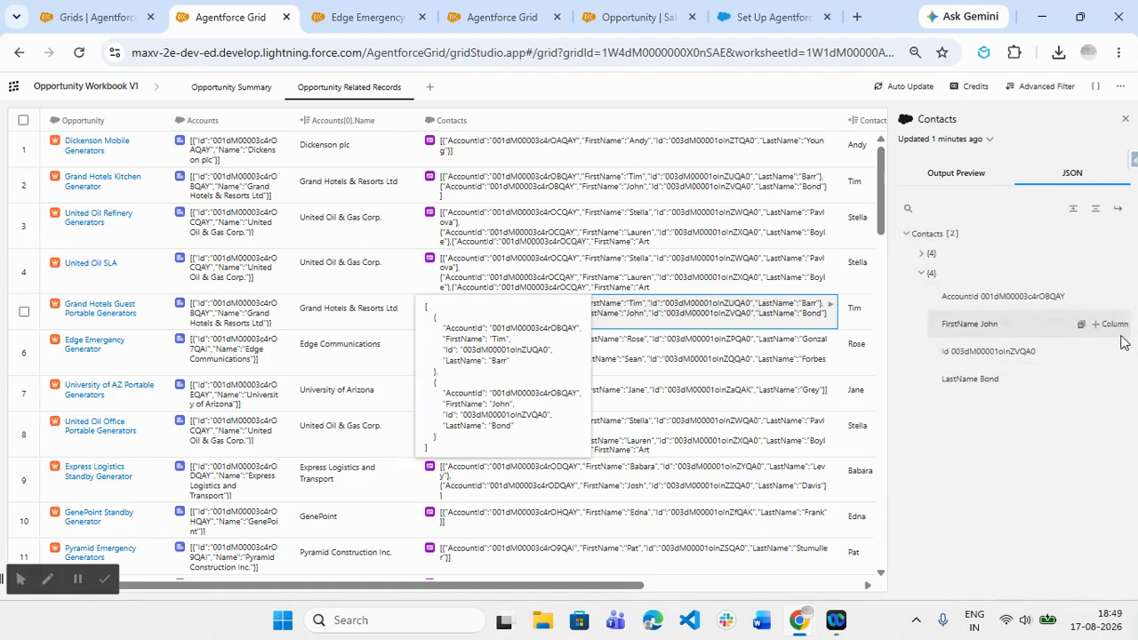
left_click(1116, 325)
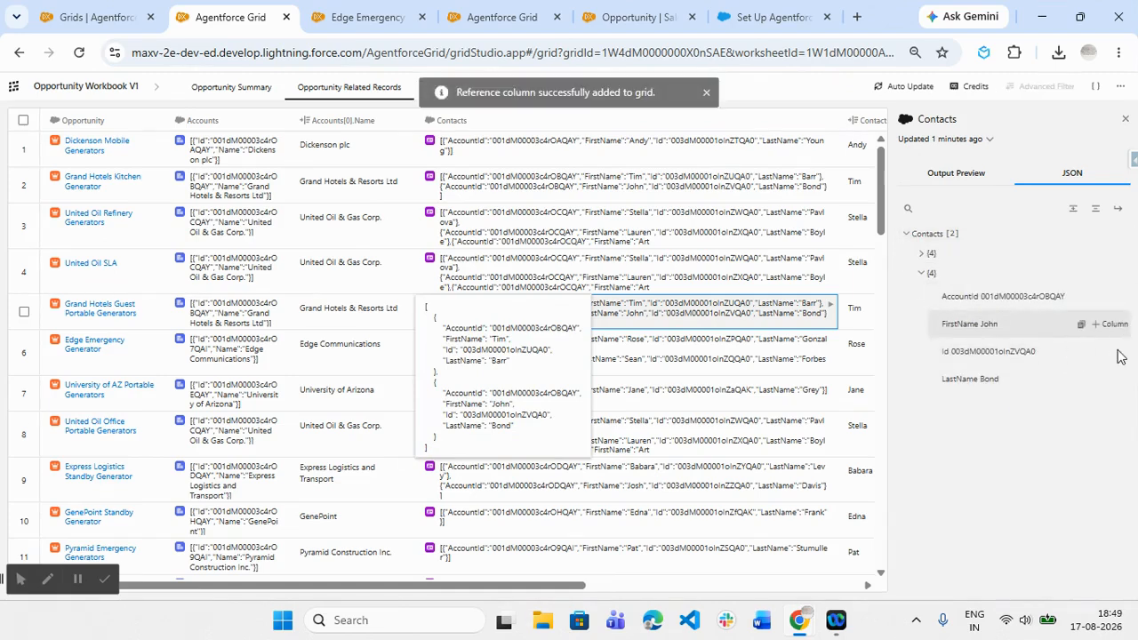
left_click(1113, 380)
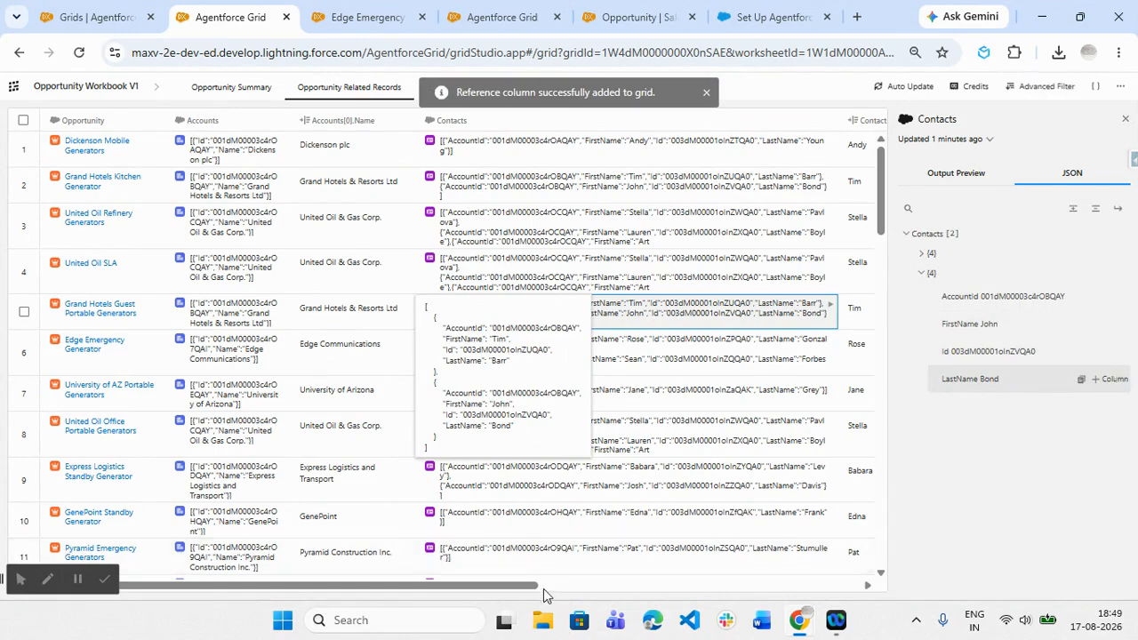
- Review the first and second contact name columns alongside the accounts across all opportunity rows
left_click_drag(543, 588, 835, 572)
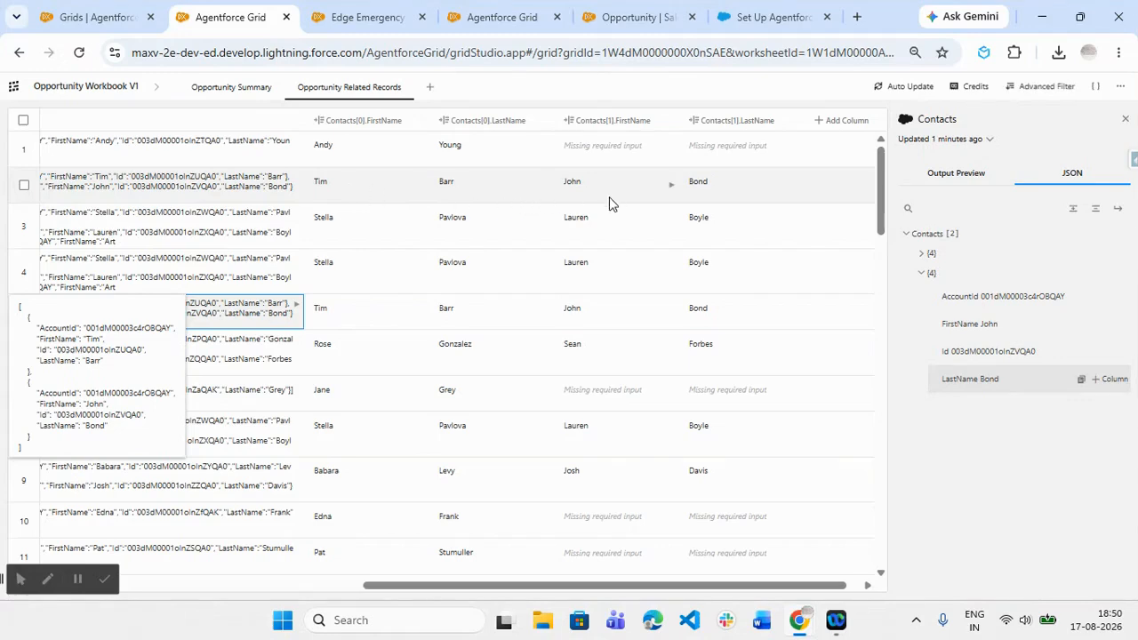
scroll(577, 320, "down", 3)
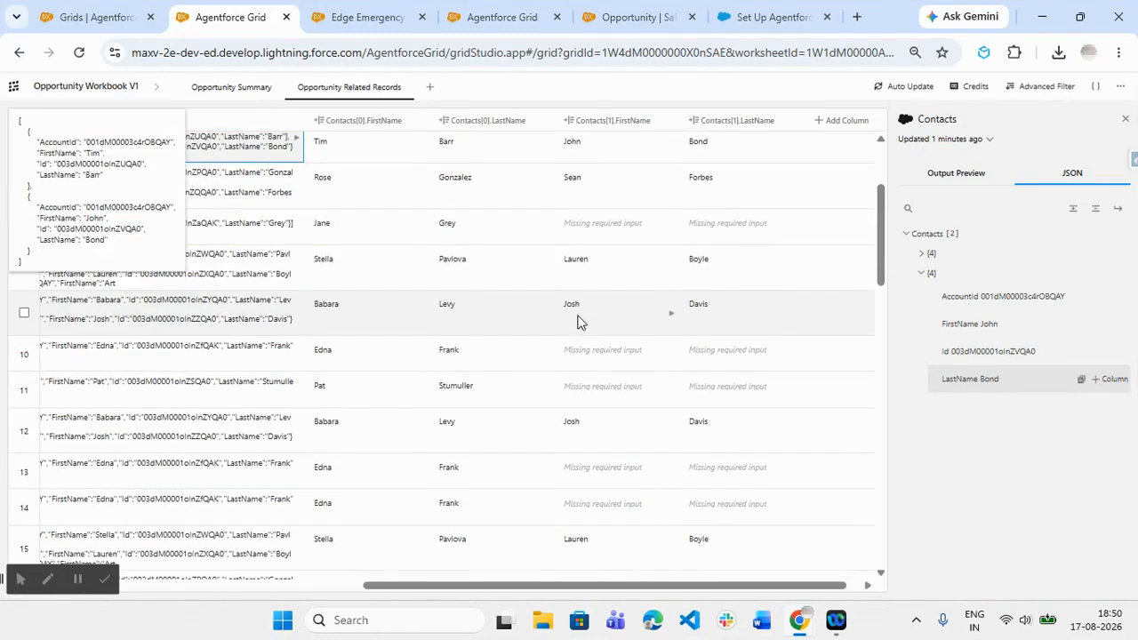
scroll(576, 320, "down", 8)
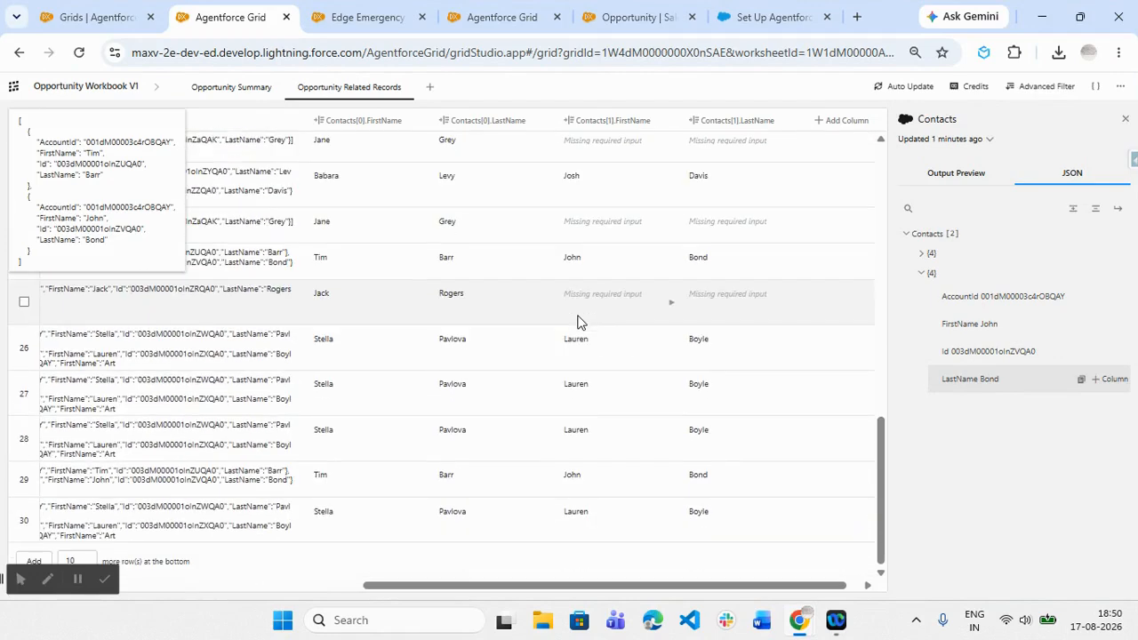
left_click(1124, 118)
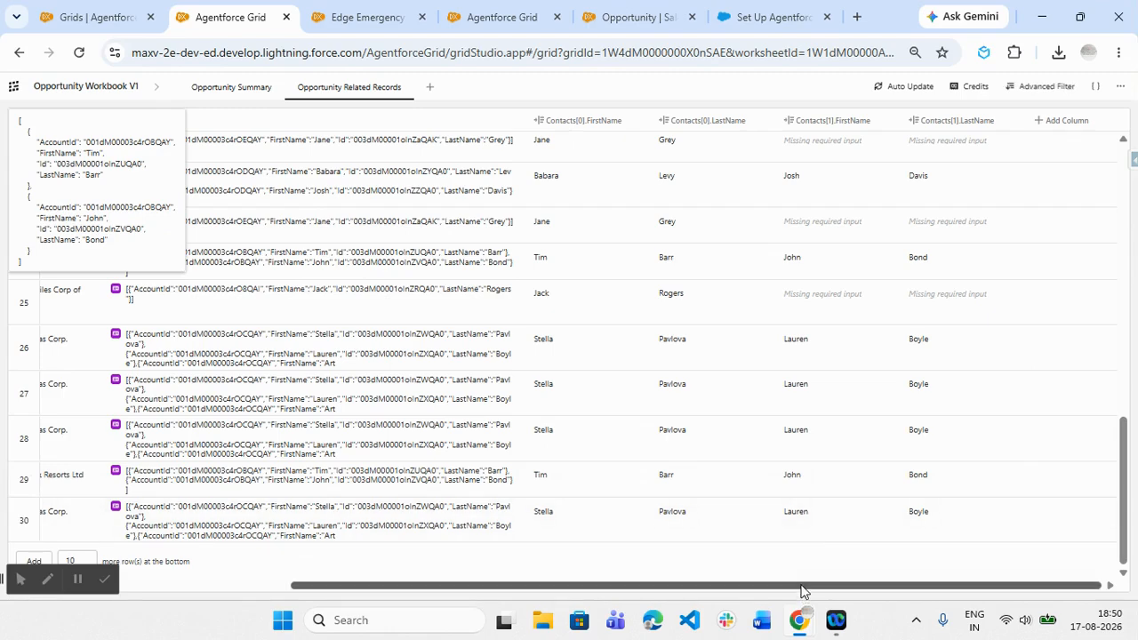
left_click_drag(802, 587, 476, 565)
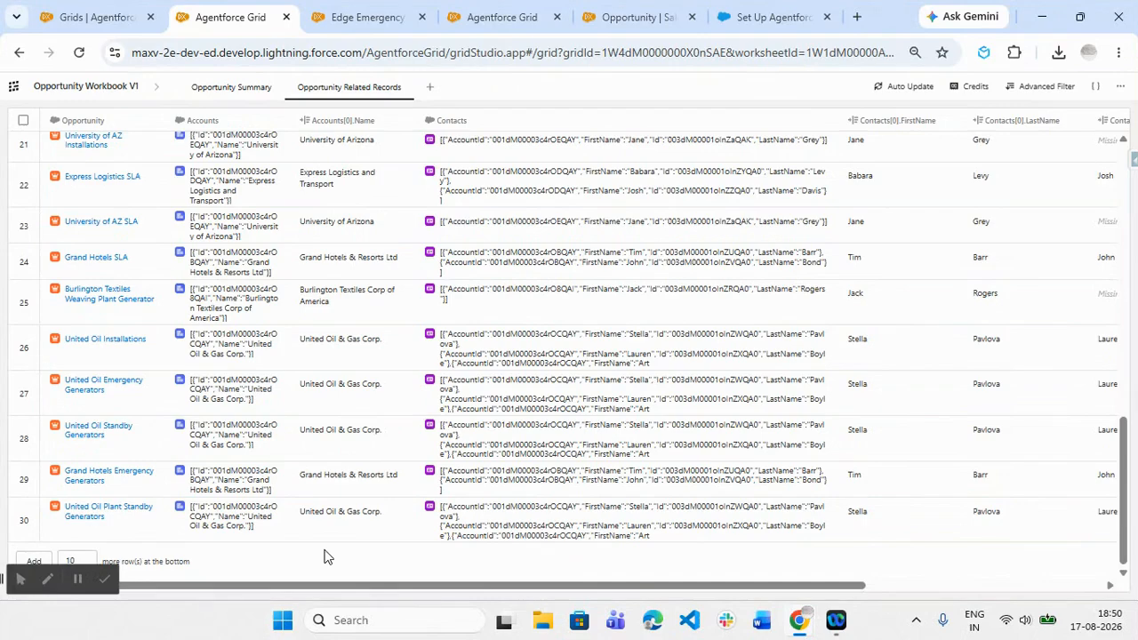
scroll(250, 292, "up", 10)
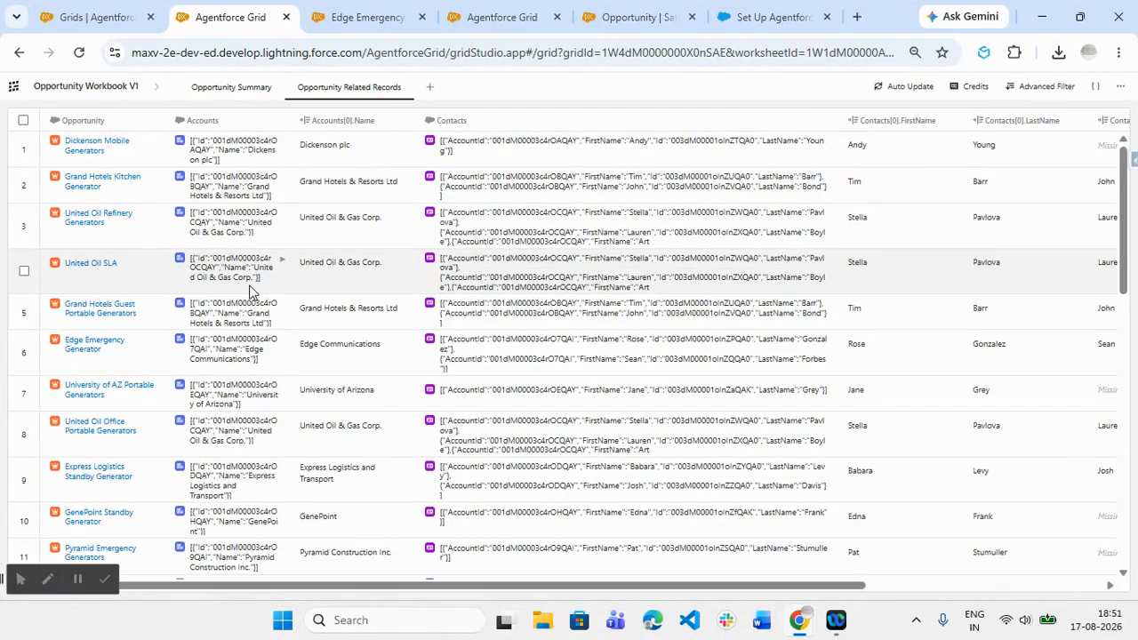
- Examine the flex credit estimates of the Opportunity Summary worksheet, especially the Opportunity Summary column's multiplier
left_click(233, 86)
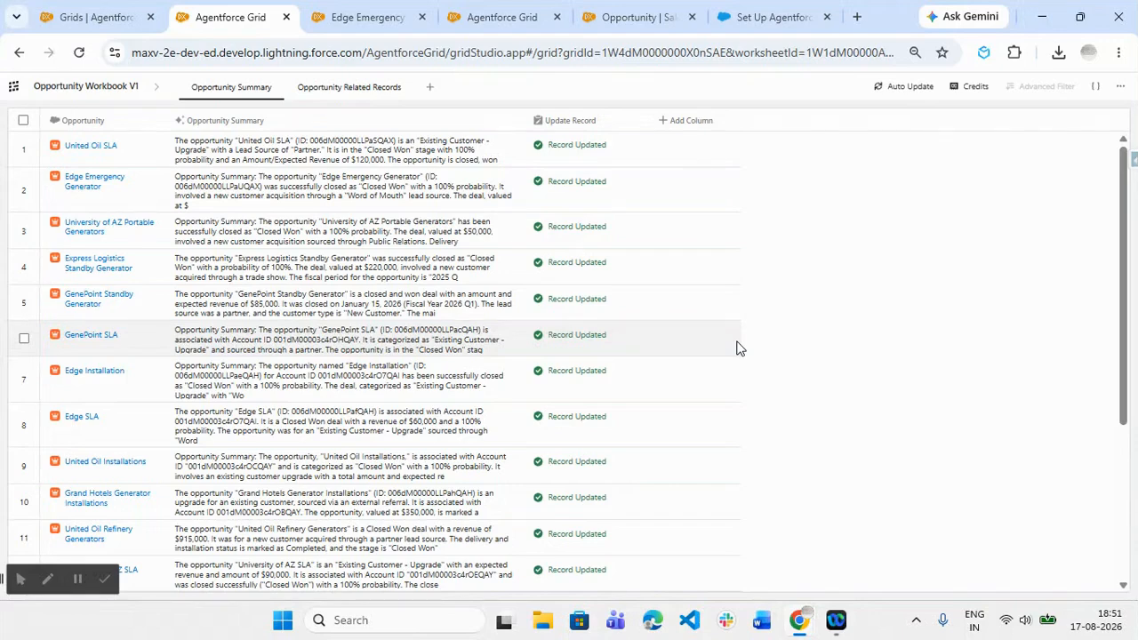
left_click(971, 86)
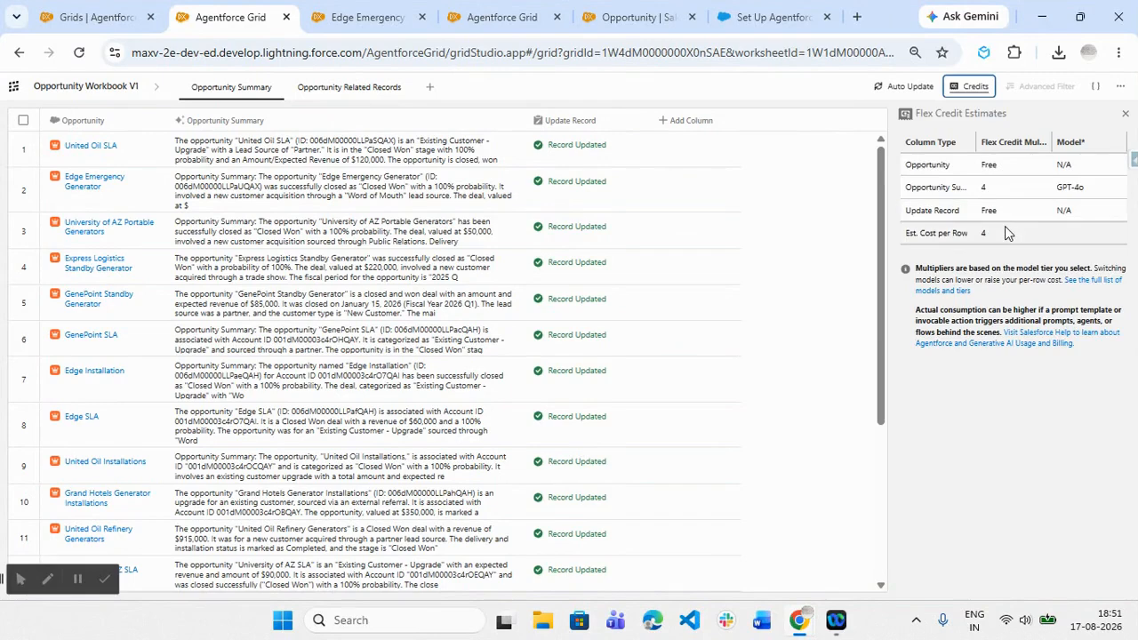
left_click_drag(906, 186, 962, 187)
left_click_drag(975, 141, 996, 137)
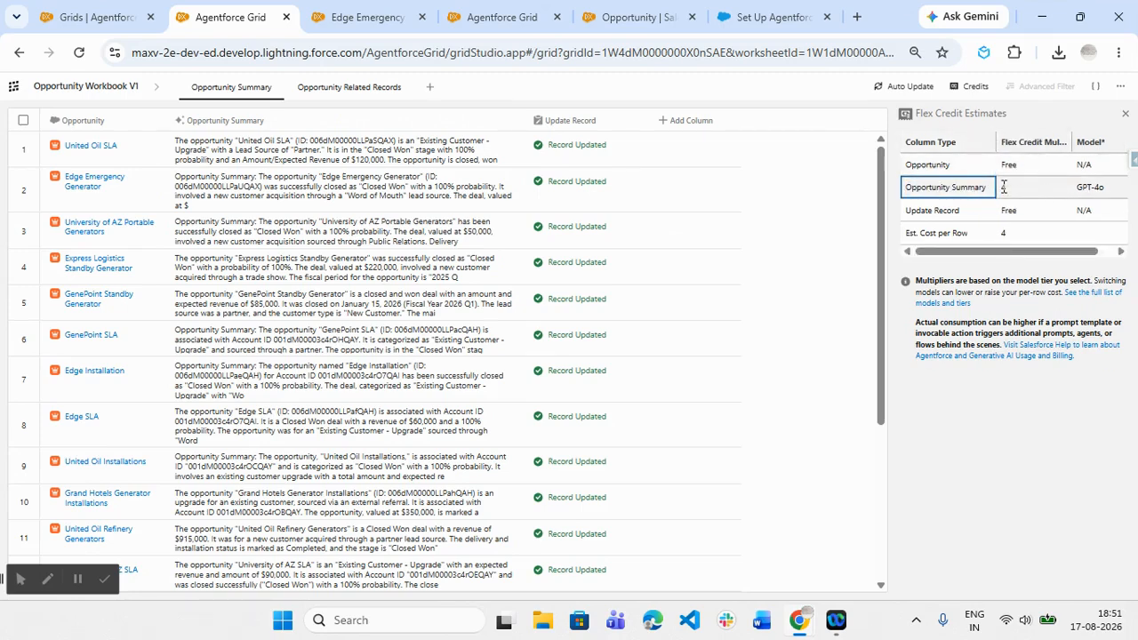
double_click(1003, 187)
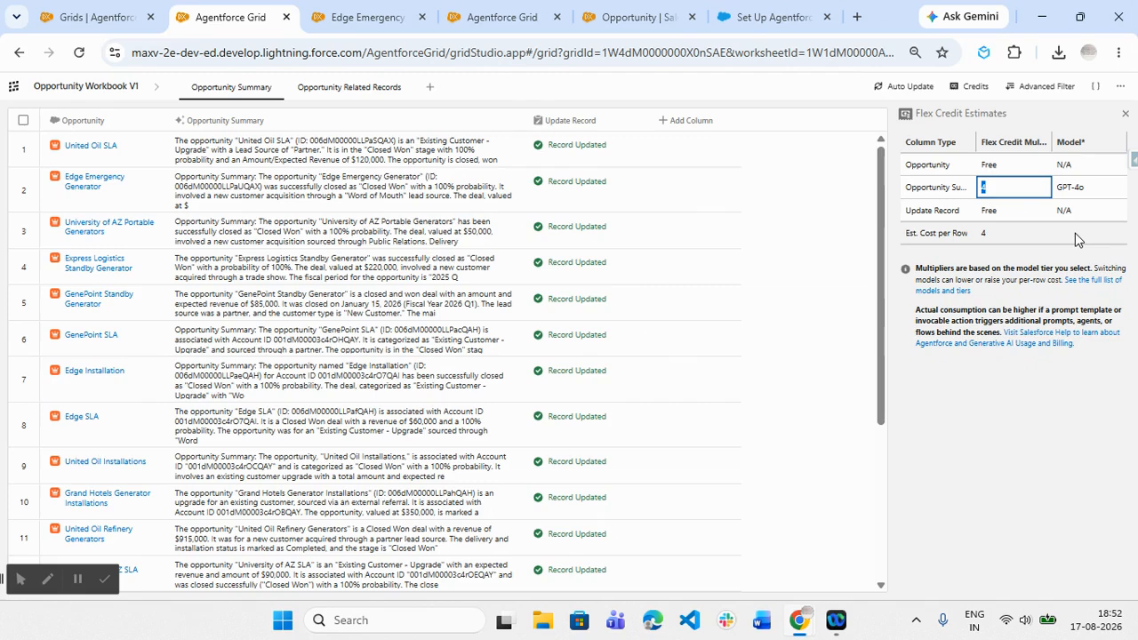
- Open the Agentforce Grid Troubleshooting and Tips article in Salesforce Help and read through its list of usage tips
left_click(775, 10)
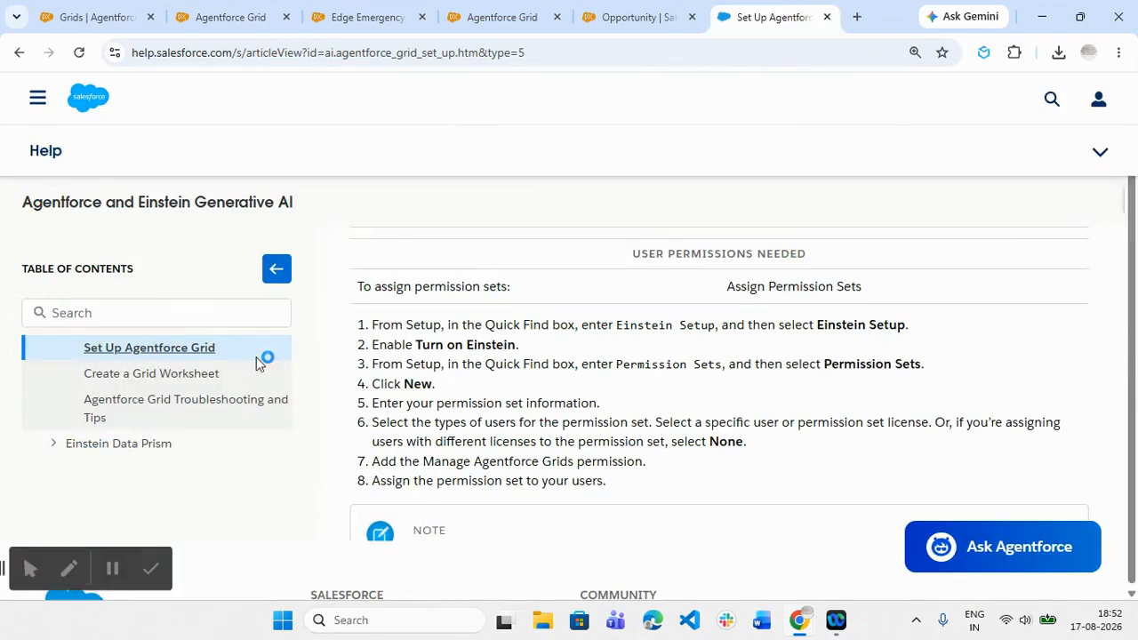
left_click(172, 412)
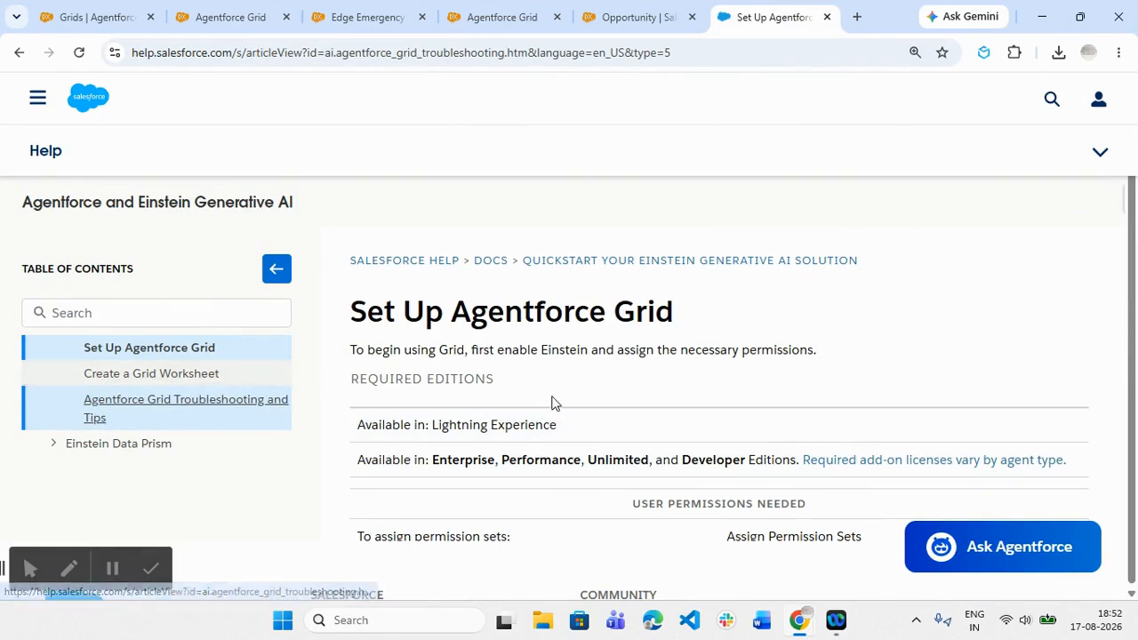
scroll(551, 402, "down", 5)
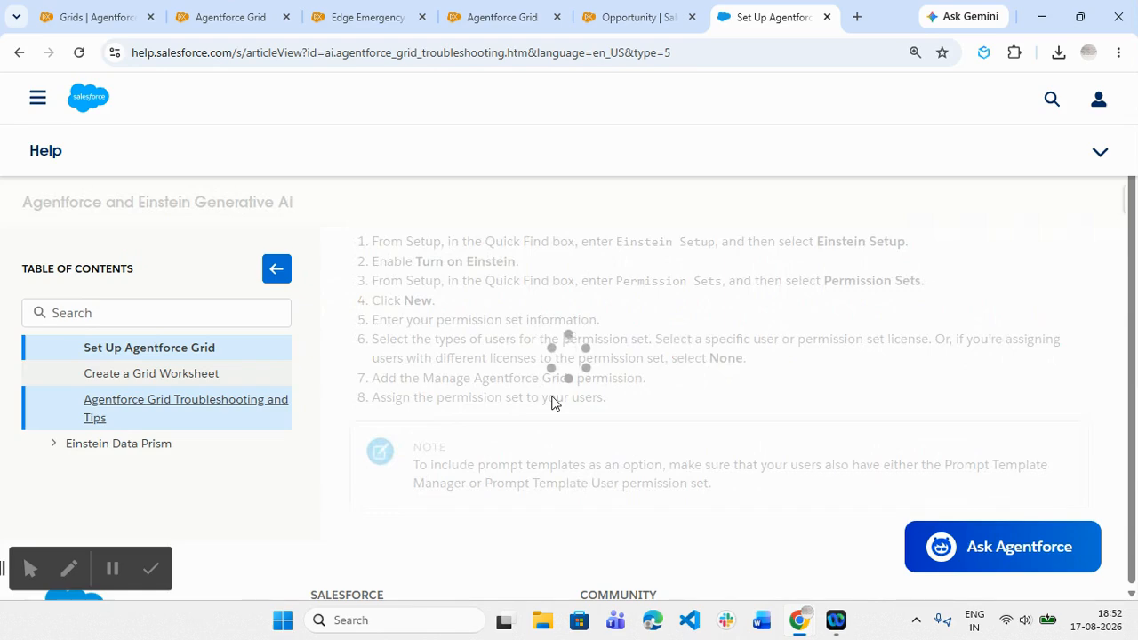
scroll(551, 401, "up", 2)
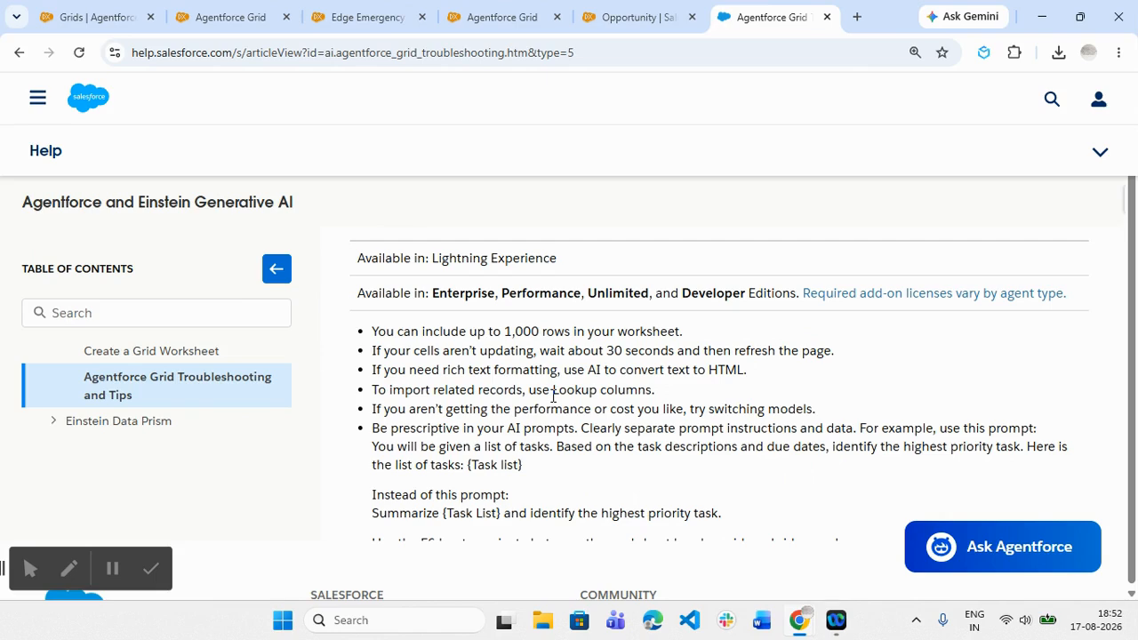
scroll(698, 402, "down", 2)
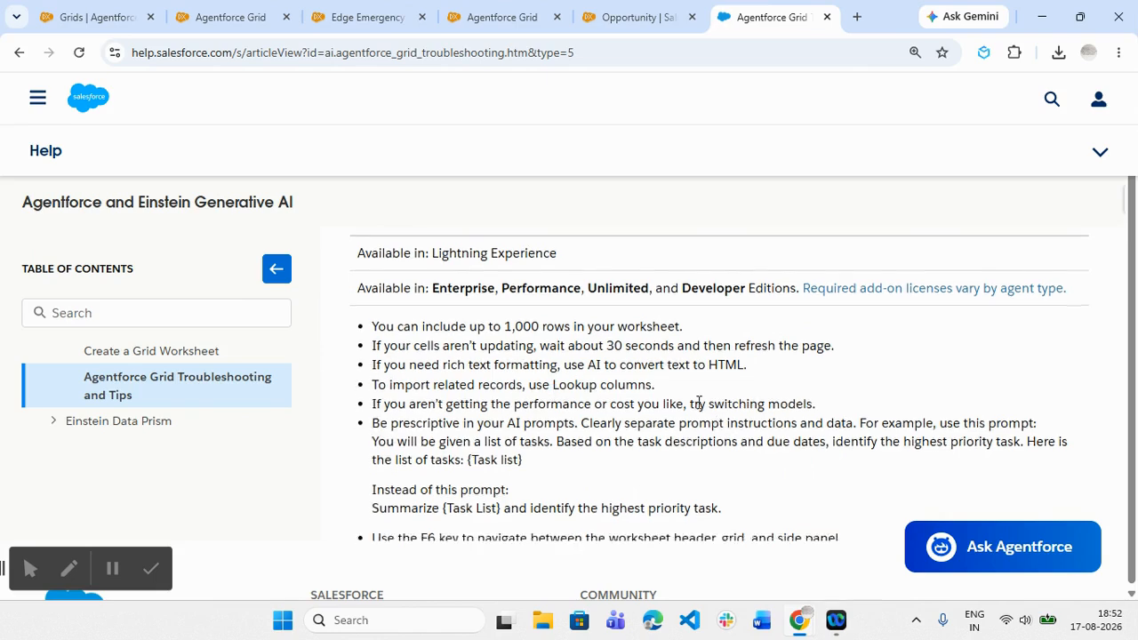
- Leave Opportunity Workbook V1 for the All Grids list and check which row actions are available for that workbook
left_click(229, 15)
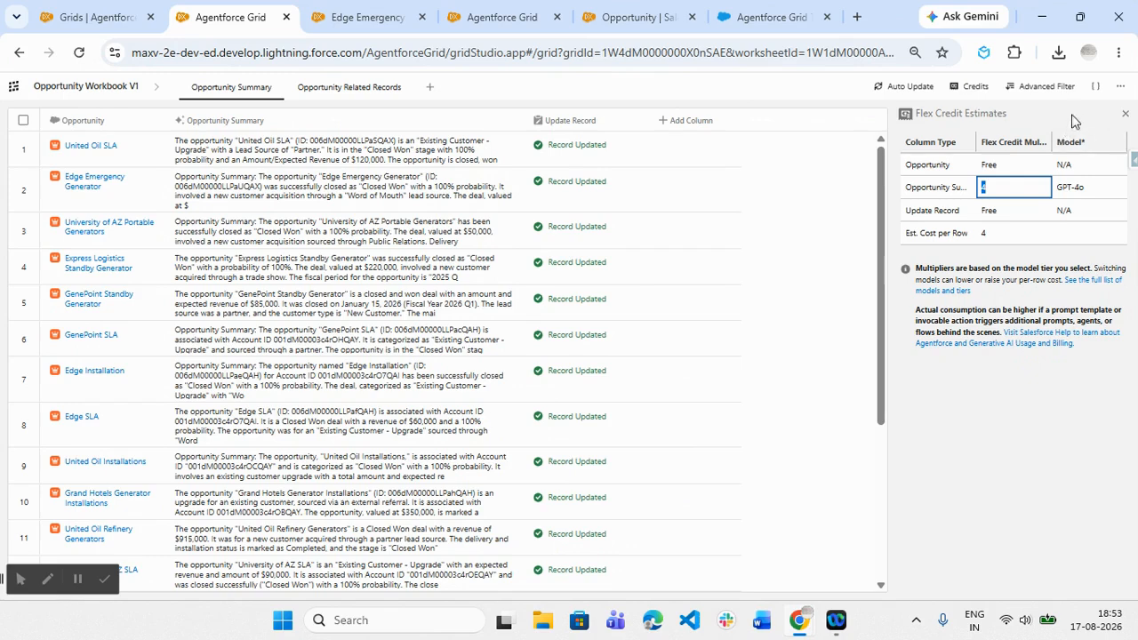
left_click(15, 94)
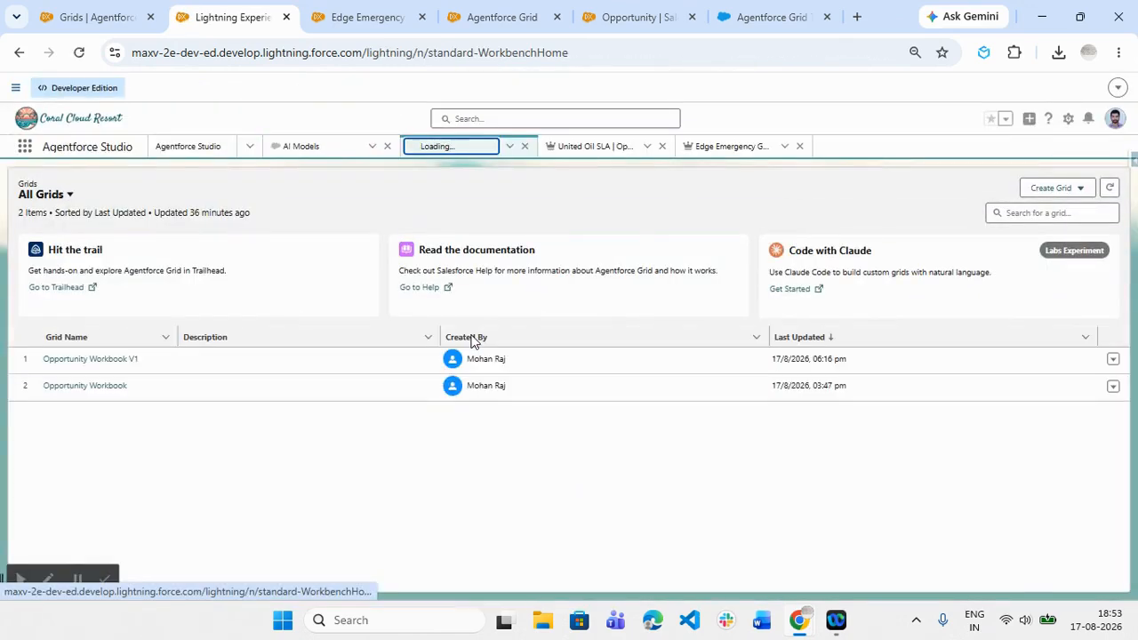
left_click(1114, 361)
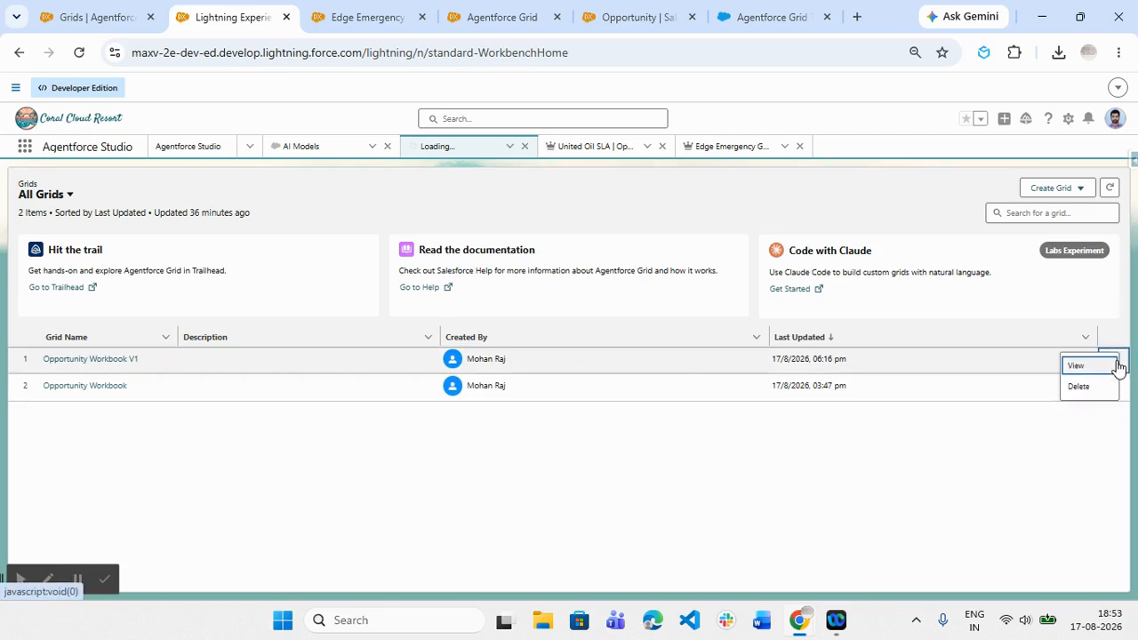
left_click(836, 510)
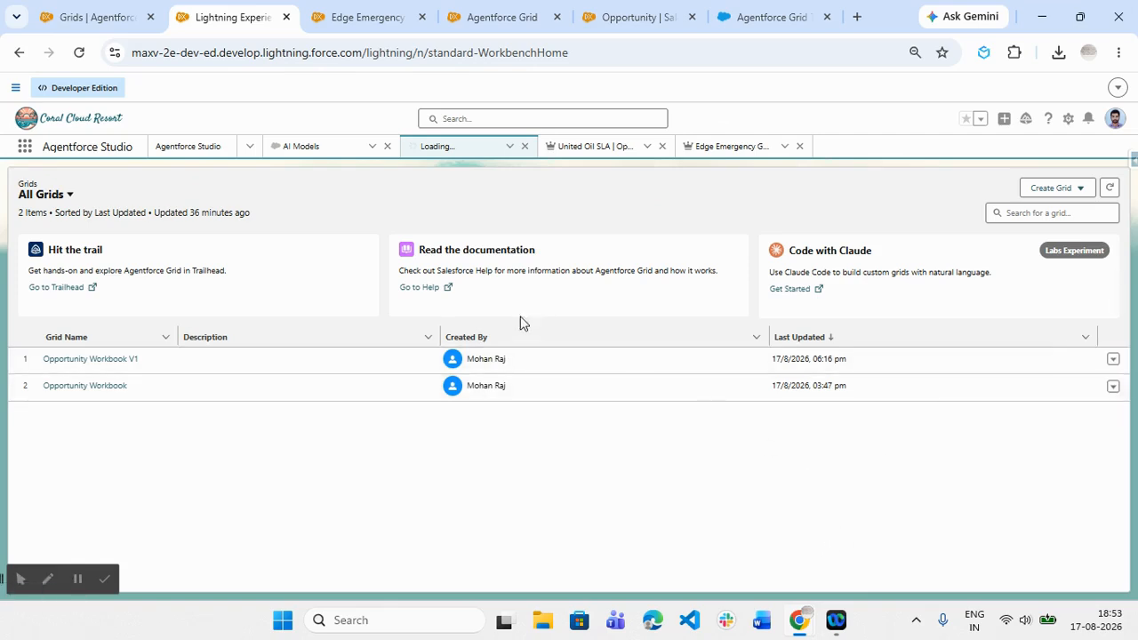
- Return to the Agentforce Grid Troubleshooting and Tips help article and review its required editions and tips again
left_click(418, 288)
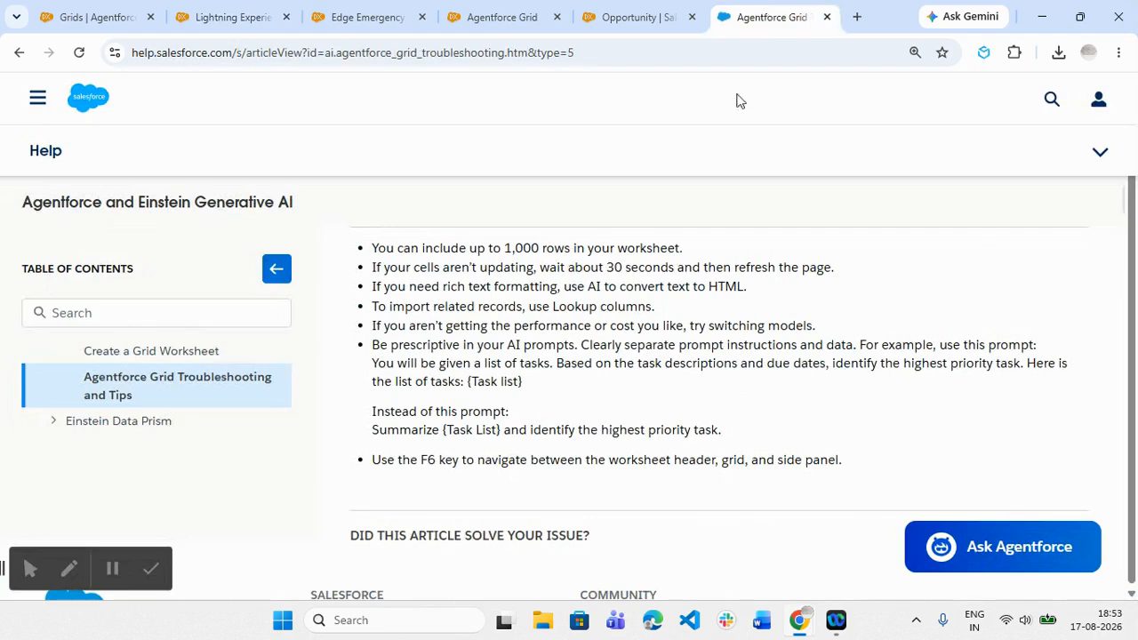
scroll(601, 345, "up", 2)
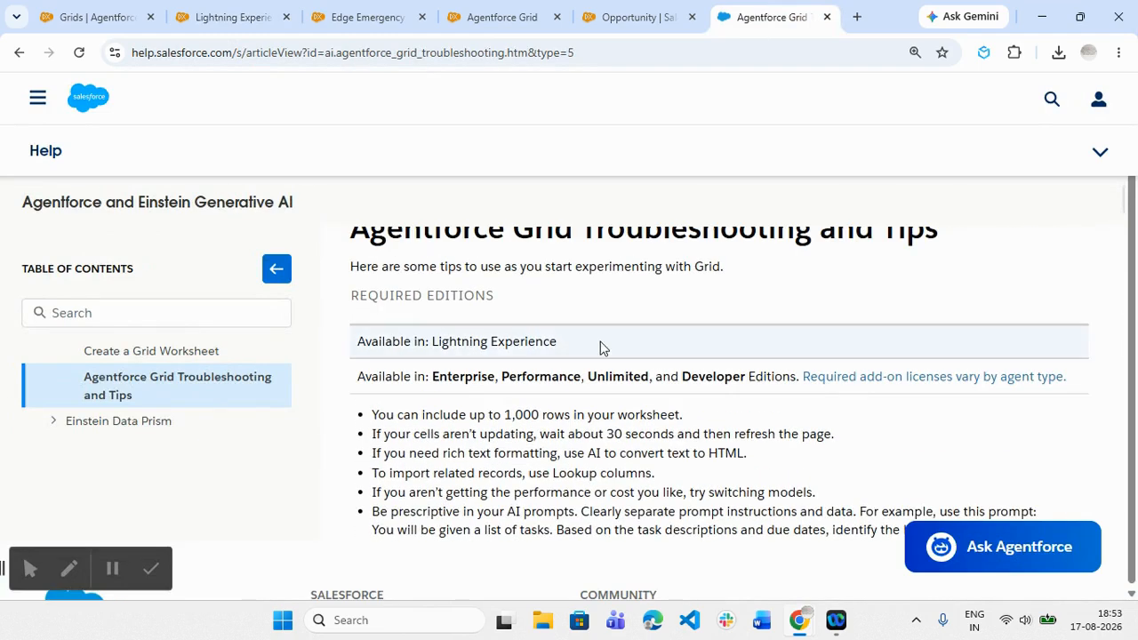
scroll(602, 347, "down", 2)
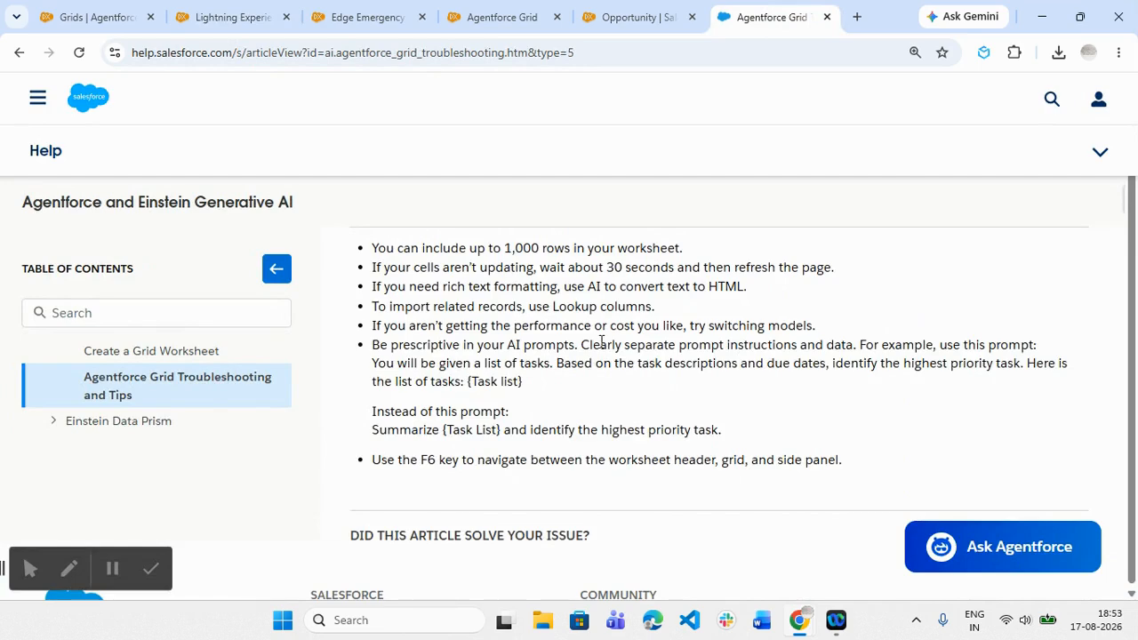